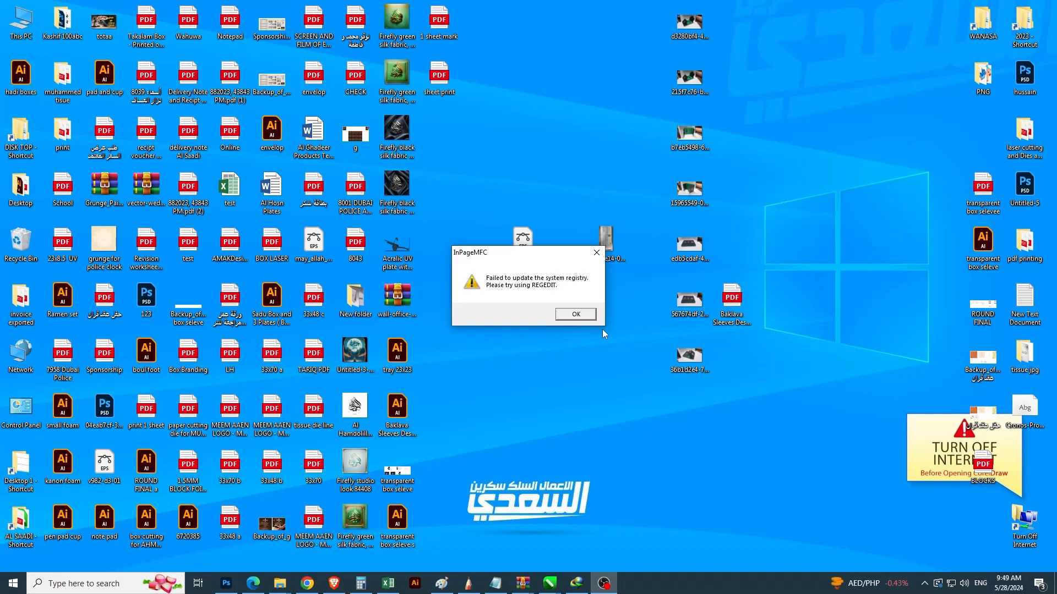
# Dismiss the registry warning and restore the InPage window from its maximised size to a smaller floating window
pyautogui.click(586, 315)
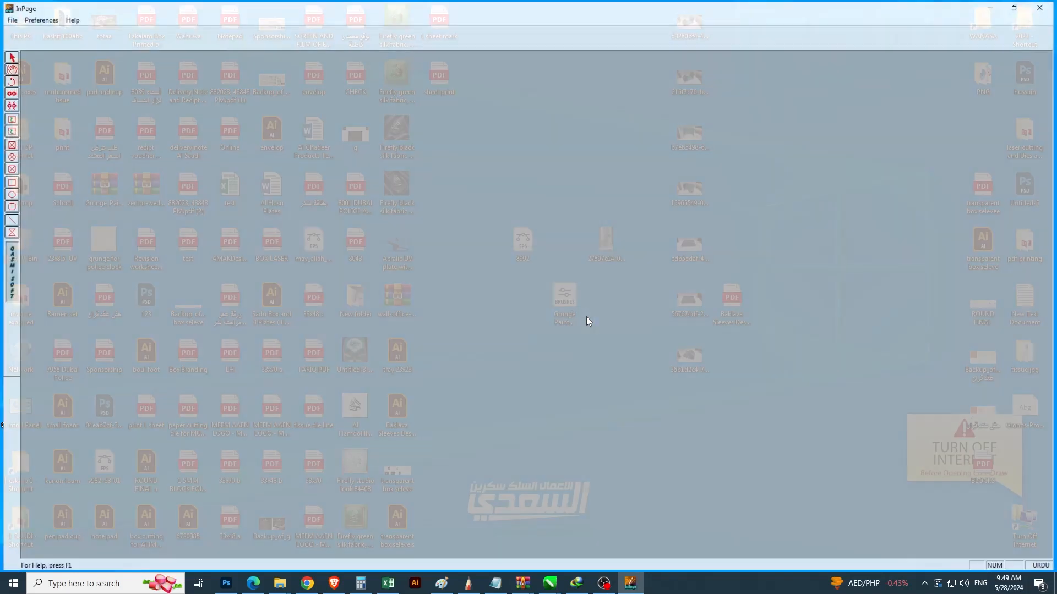
pyautogui.click(8, 17)
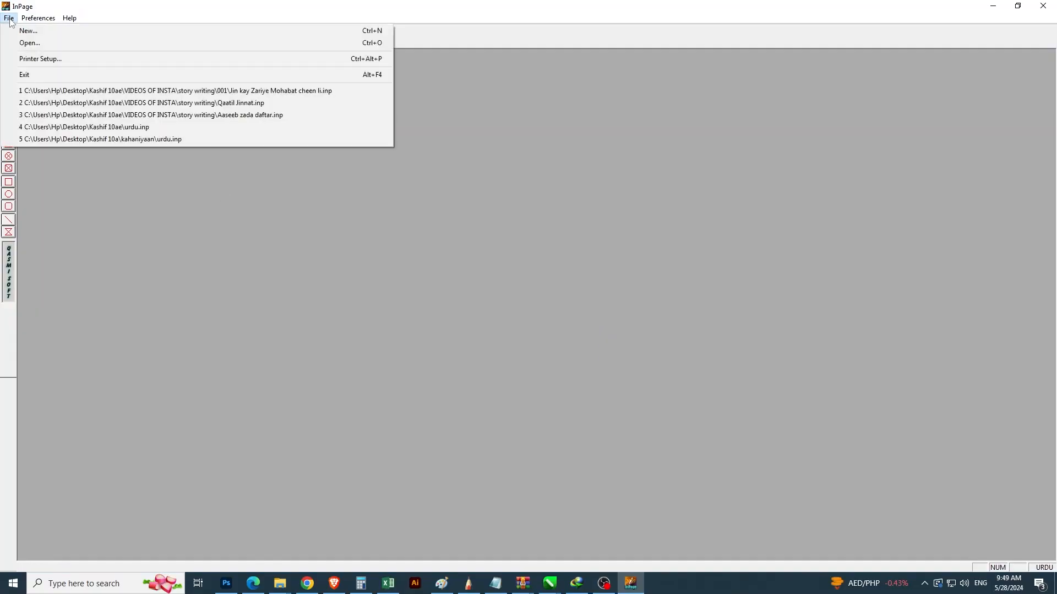
pyautogui.click(537, 3)
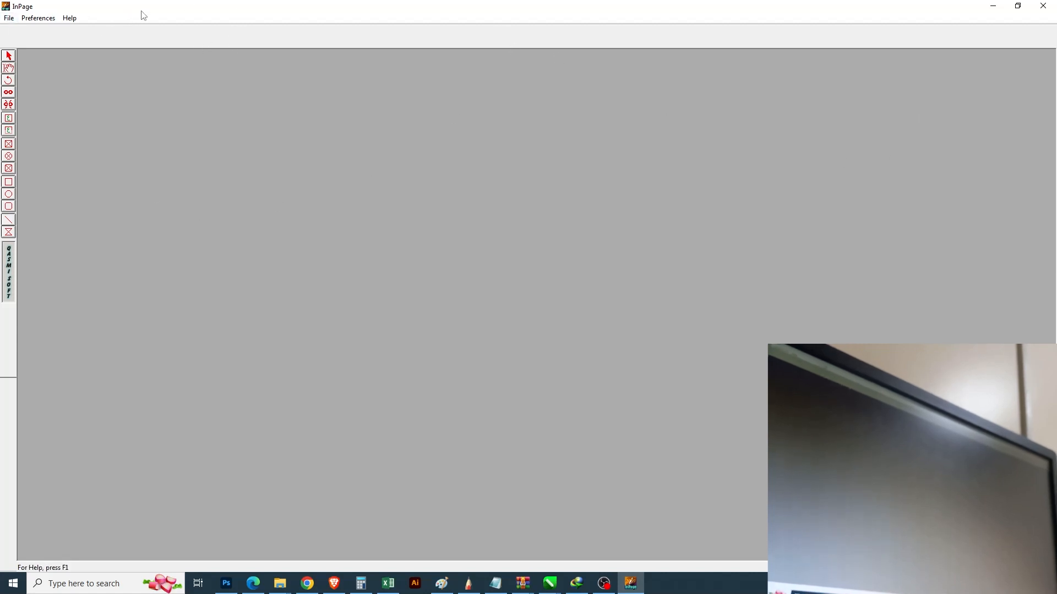
pyautogui.moveTo(154, 6); pyautogui.dragTo(503, 130)
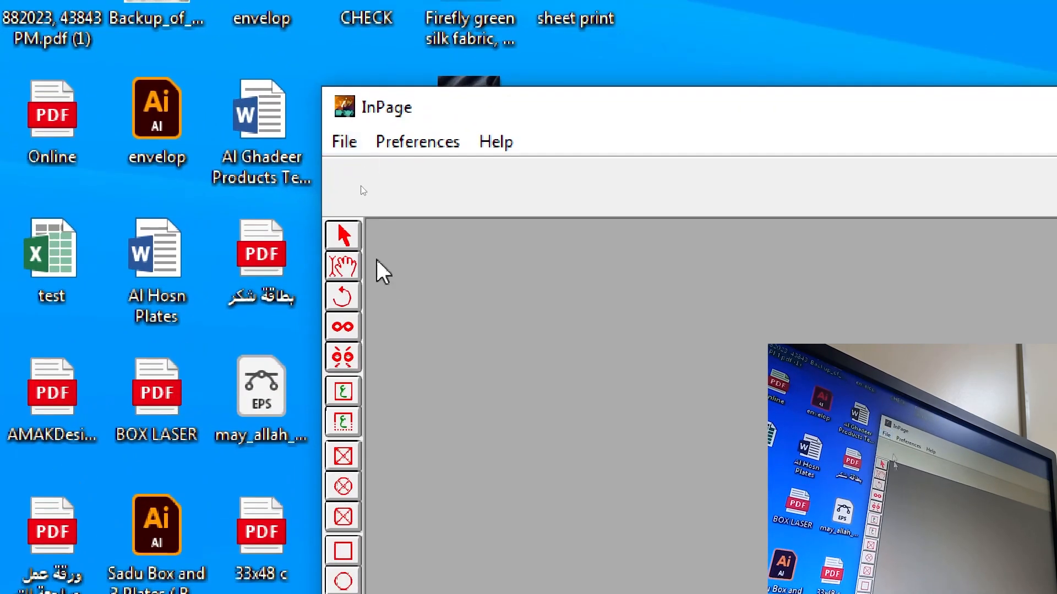
# Create a one-page A4 portrait document with right-to-left direction and 12.7 mm margins, and place the text cursor on its page
pyautogui.click(342, 145)
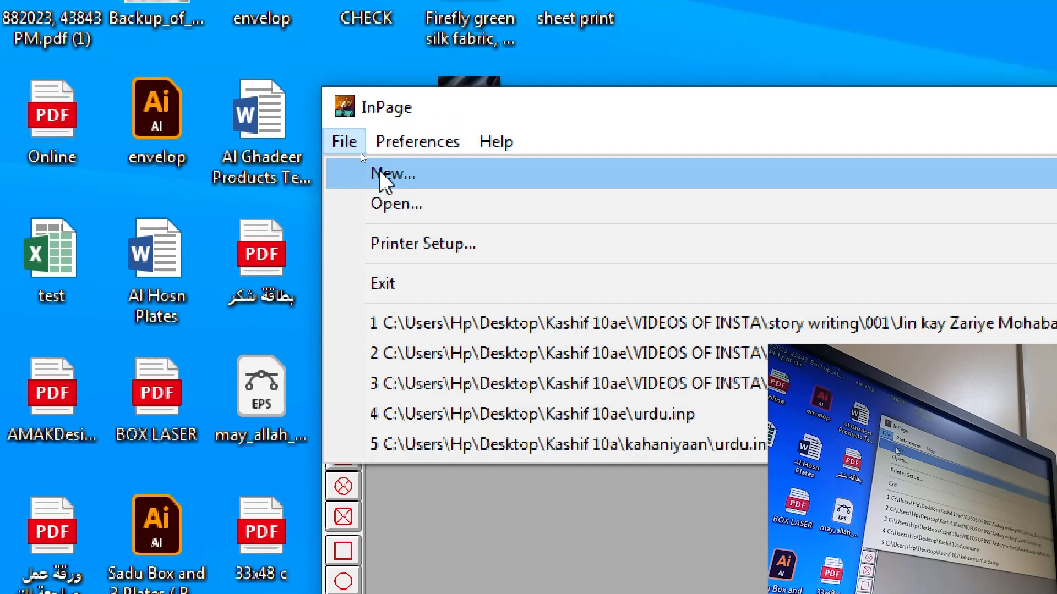
pyautogui.click(355, 174)
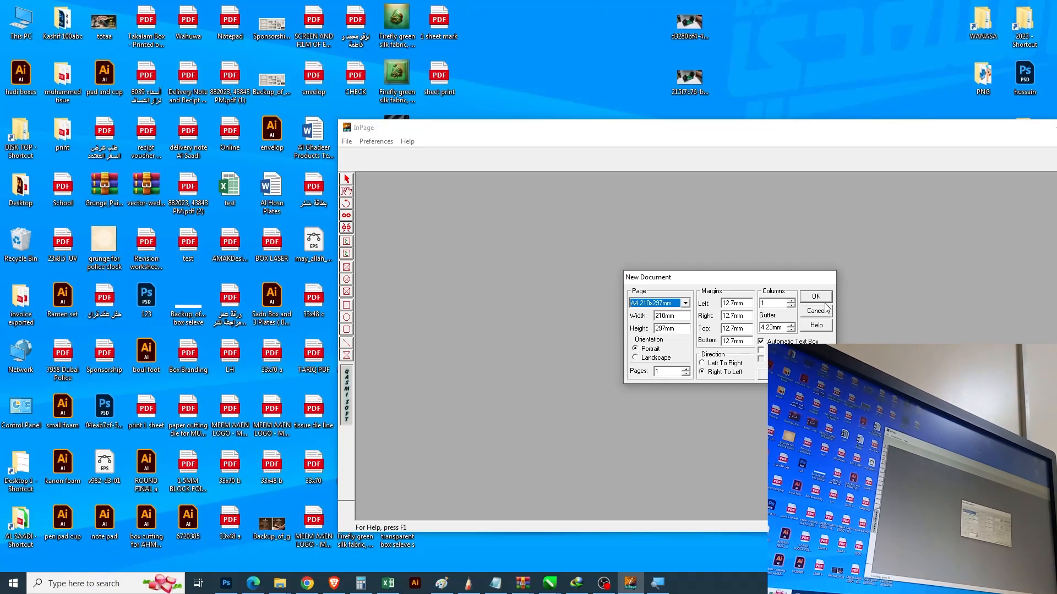
pyautogui.click(819, 297)
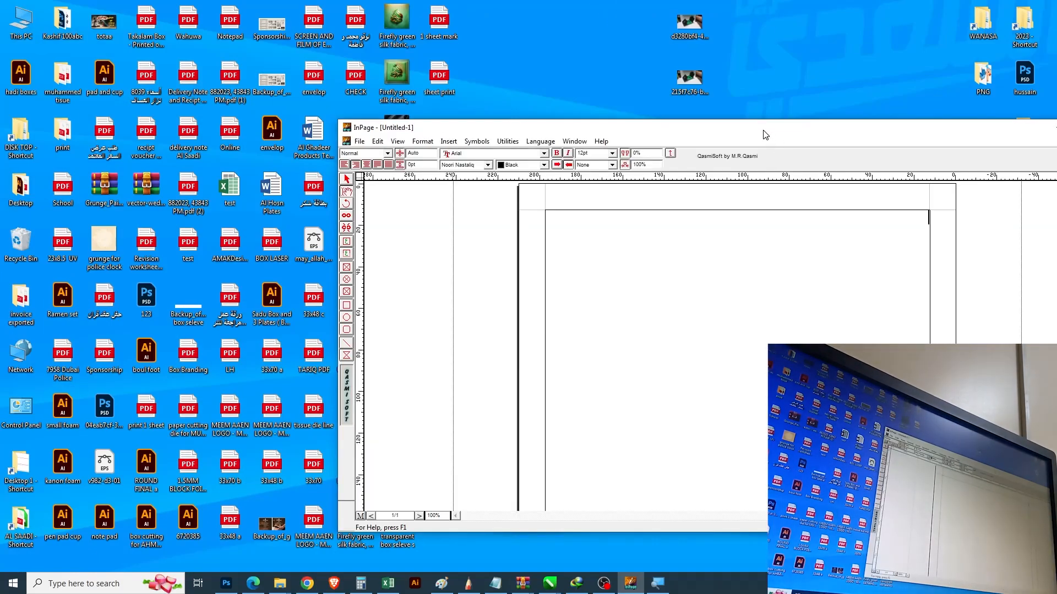
pyautogui.moveTo(765, 134); pyautogui.dragTo(602, 125)
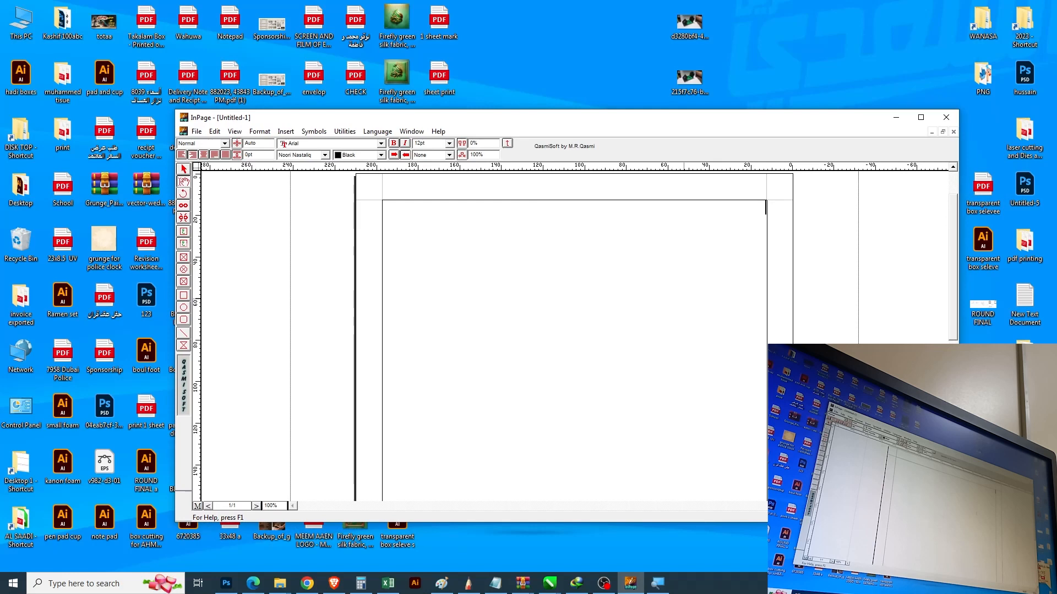
pyautogui.hotkey('ctrl', '2')
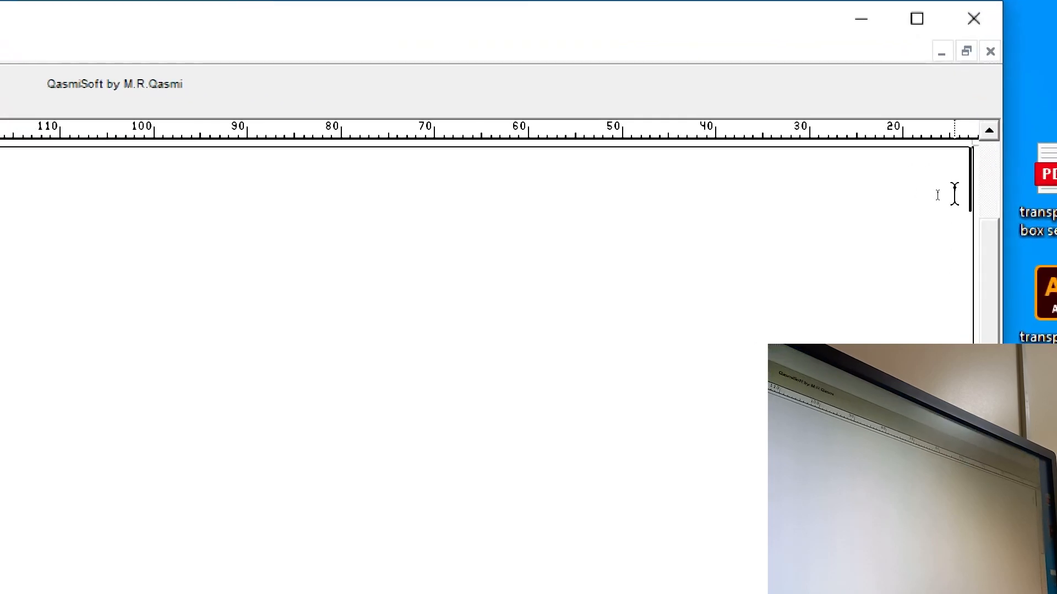
pyautogui.click(870, 210)
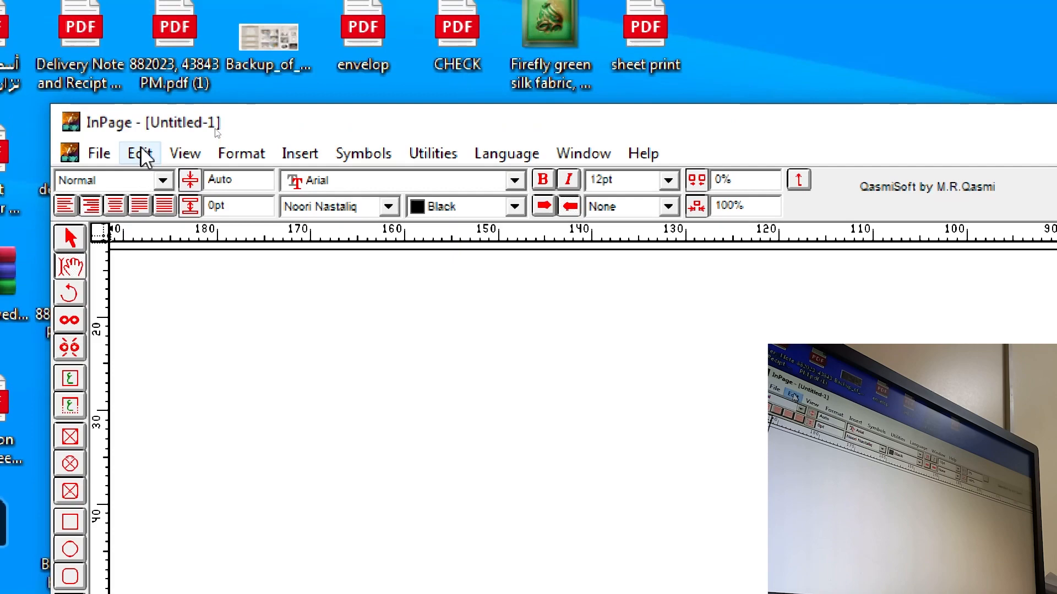
# Look through the available keyboard layouts in the keyboard preferences and choose Phonetic
pyautogui.click(141, 154)
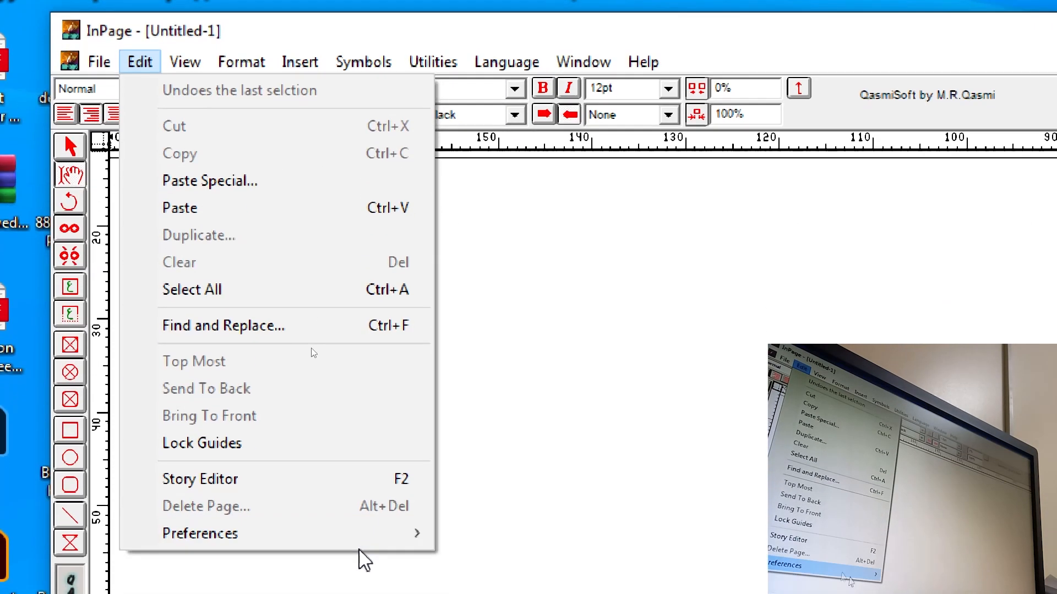
pyautogui.moveTo(274, 422)
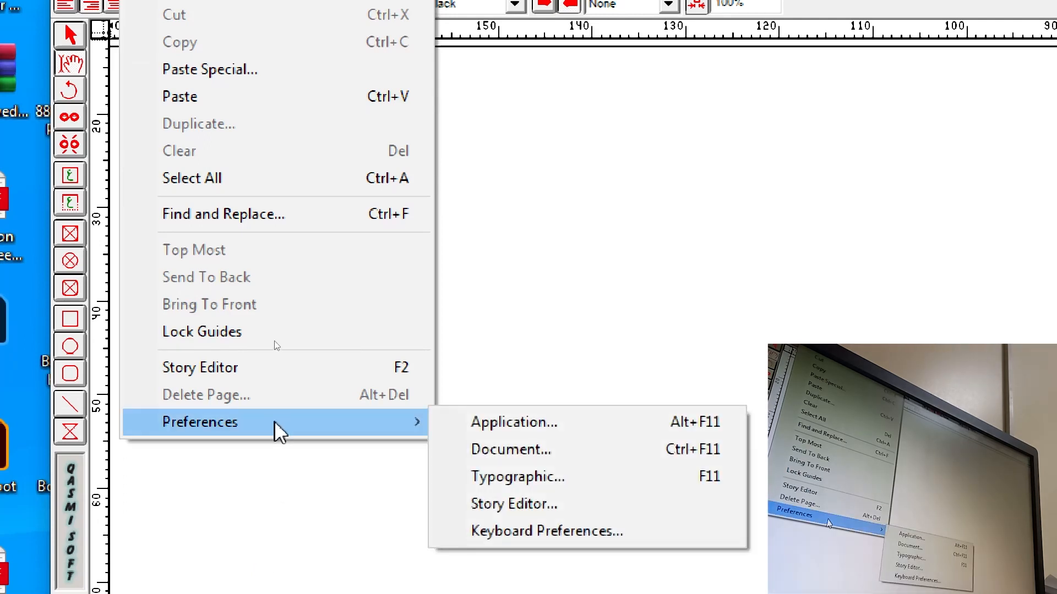
pyautogui.click(533, 536)
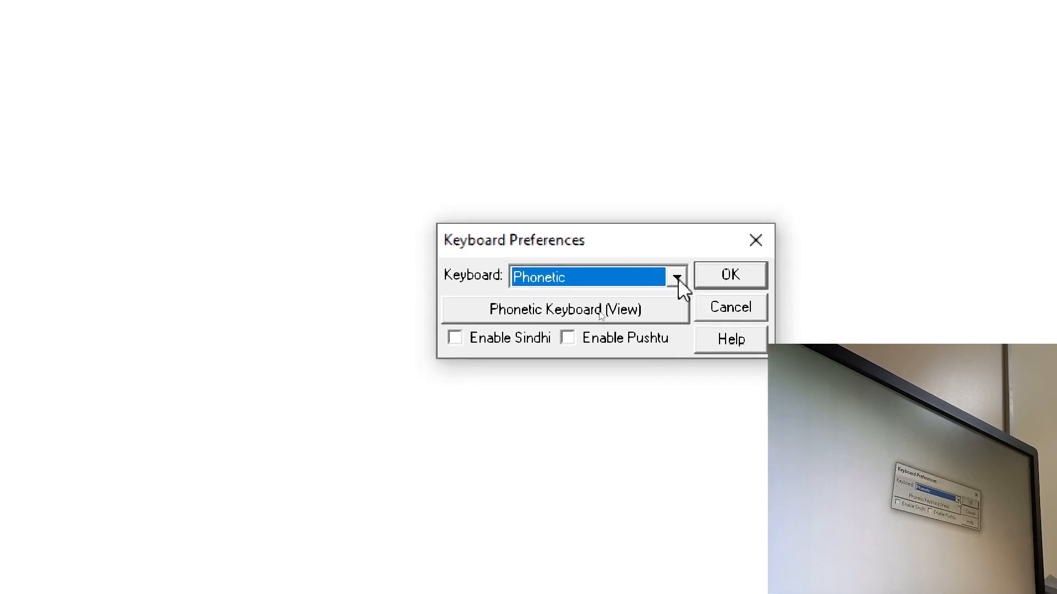
pyautogui.click(677, 277)
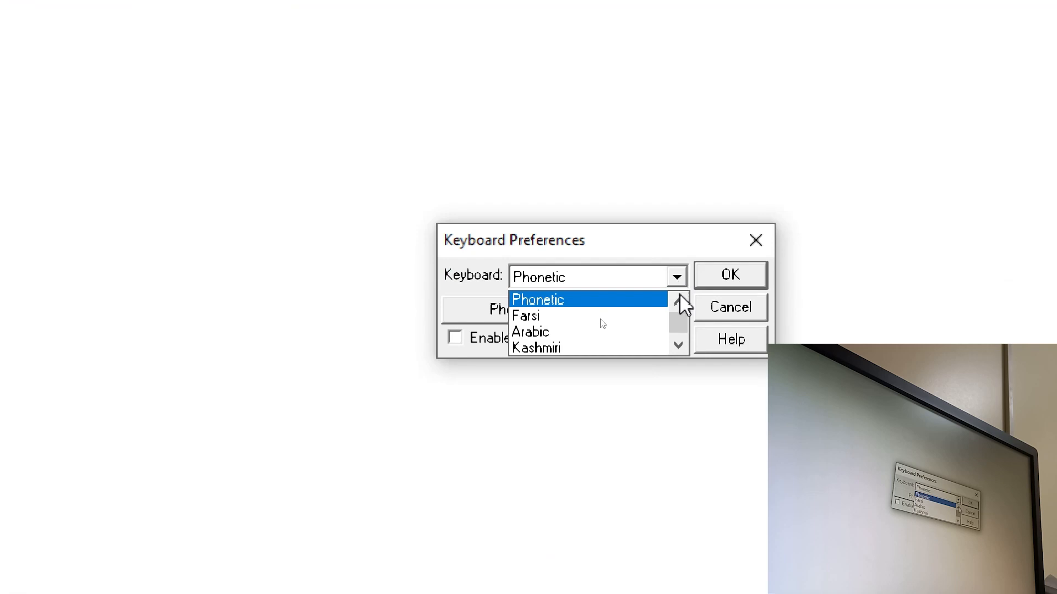
pyautogui.click(679, 301)
pyautogui.click(679, 302)
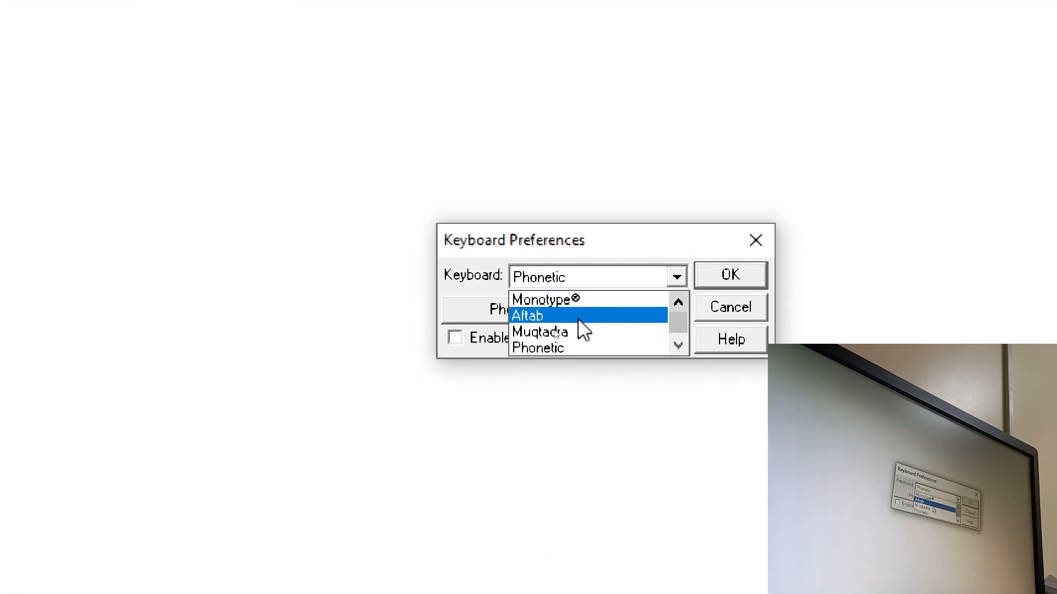
pyautogui.click(678, 347)
pyautogui.click(678, 346)
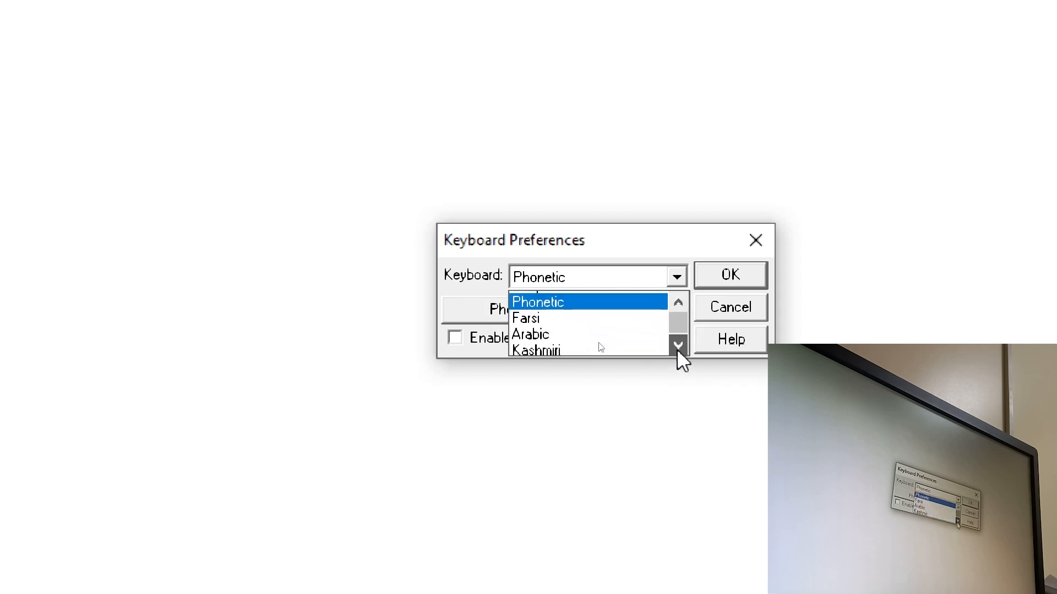
pyautogui.click(678, 302)
pyautogui.click(678, 301)
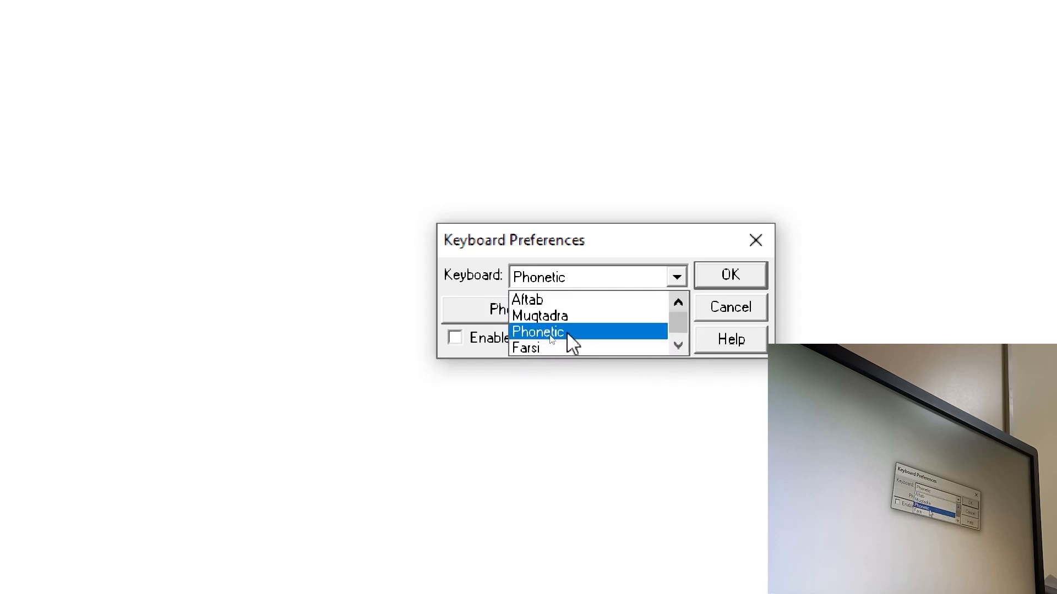
pyautogui.click(567, 332)
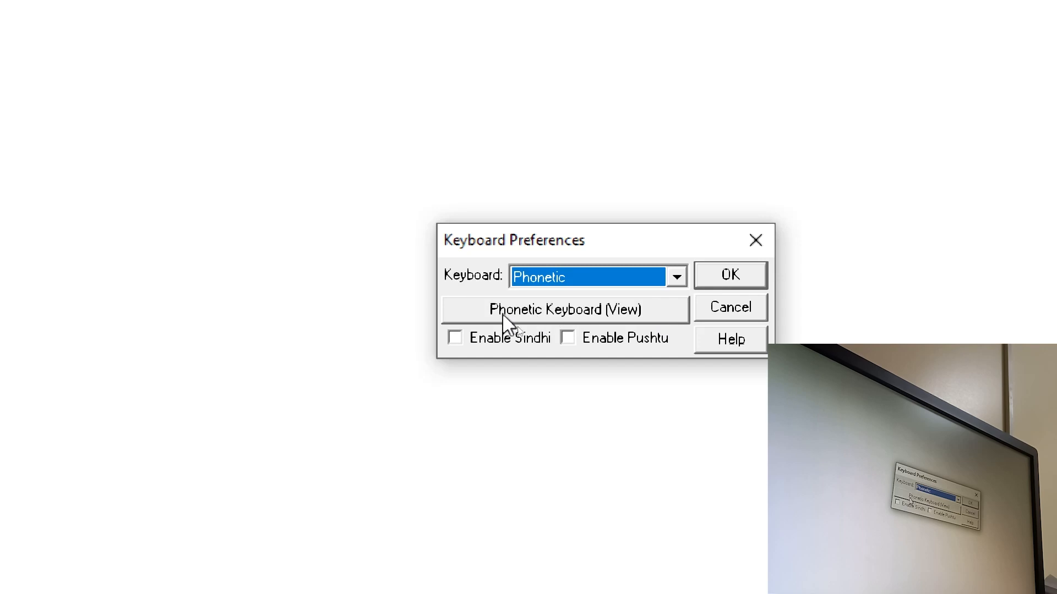
# View the Phonetic keyboard's key map, then close it and the keyboard preferences
pyautogui.click(599, 310)
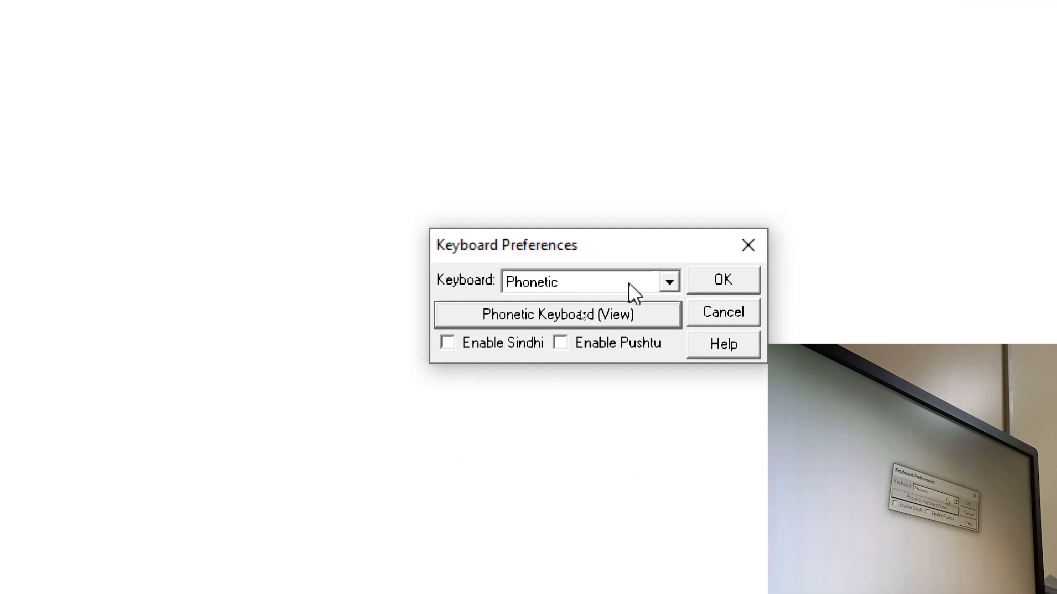
pyautogui.click(632, 314)
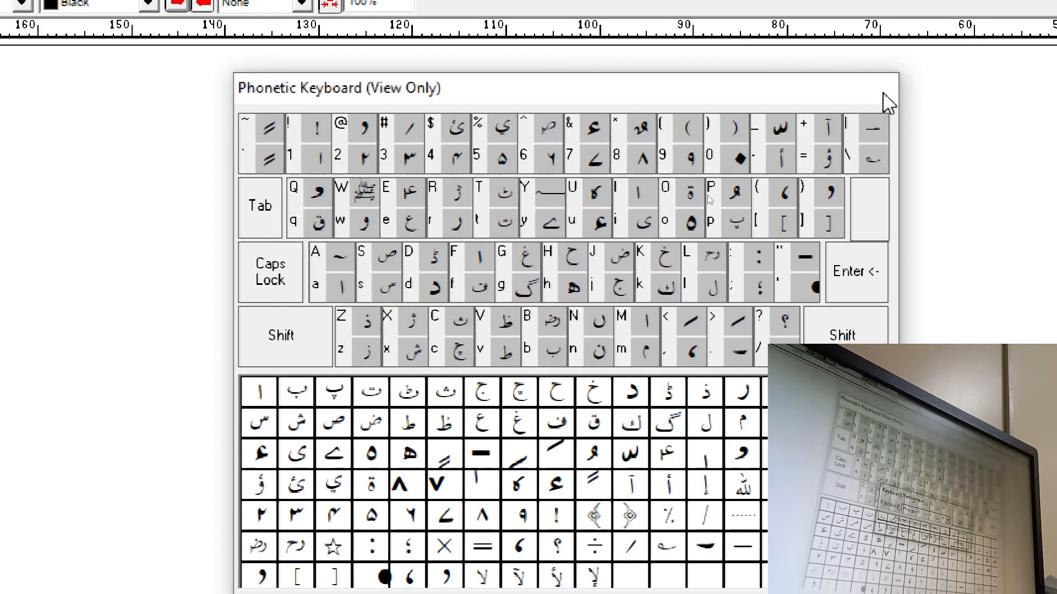
pyautogui.click(882, 92)
pyautogui.click(693, 350)
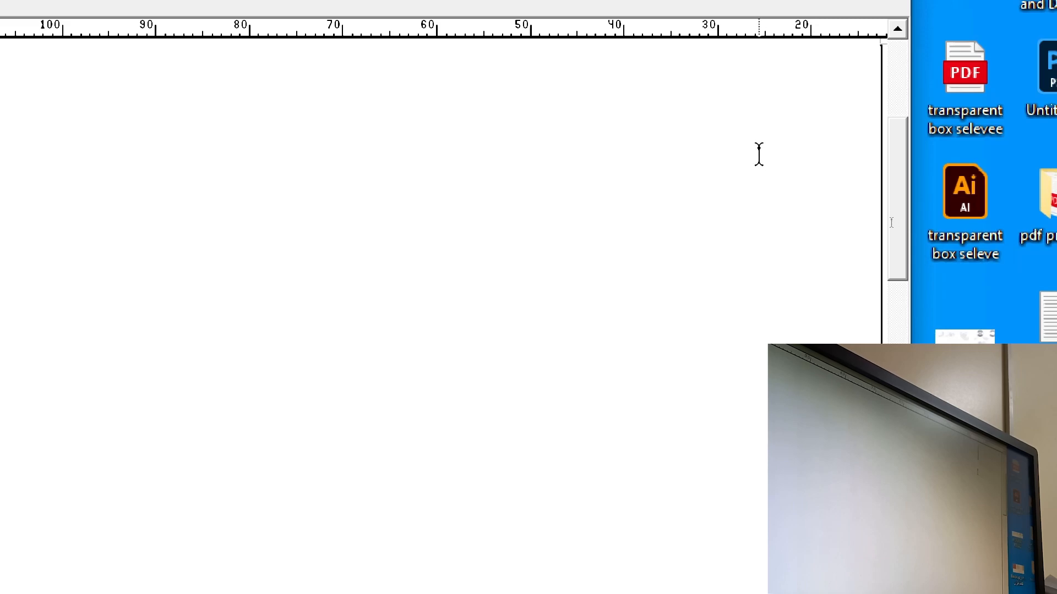
# Write the Urdu words "یہ محفل" at the start of the page
pyautogui.write('ي')
pyautogui.write('م')
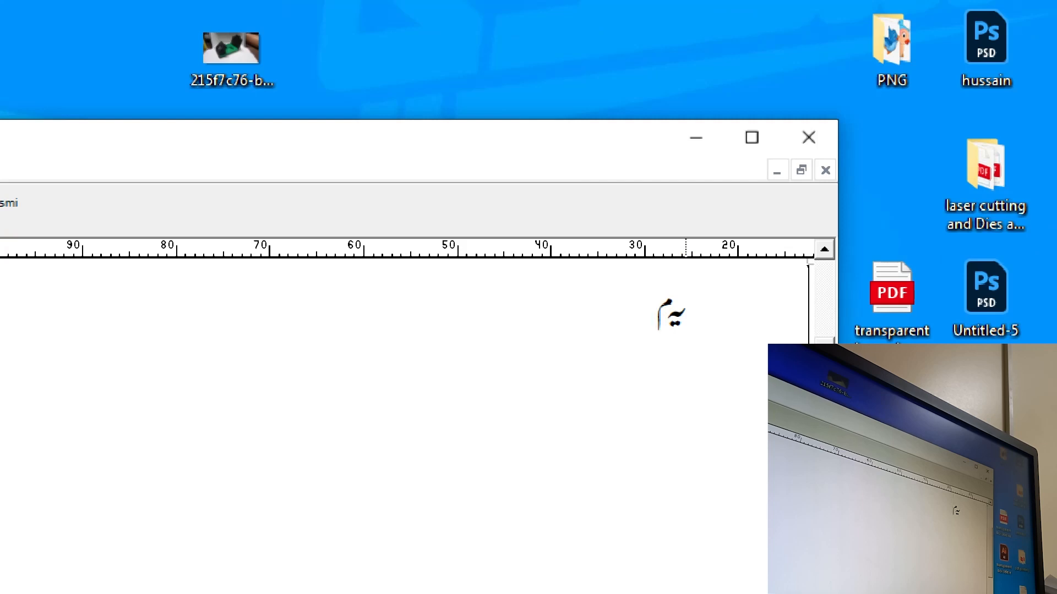
pyautogui.write('حفل')
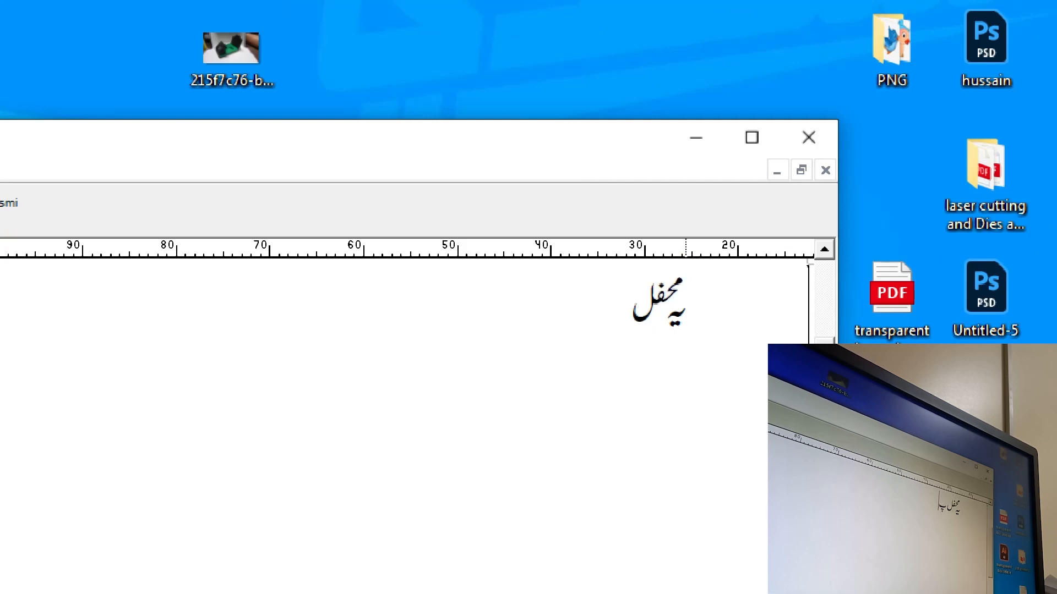
pyautogui.write(' پاک')
pyautogui.press('BackSpace')
pyautogui.press('BackSpace')
pyautogui.press('BackSpace')
pyautogui.press('BackSpace')
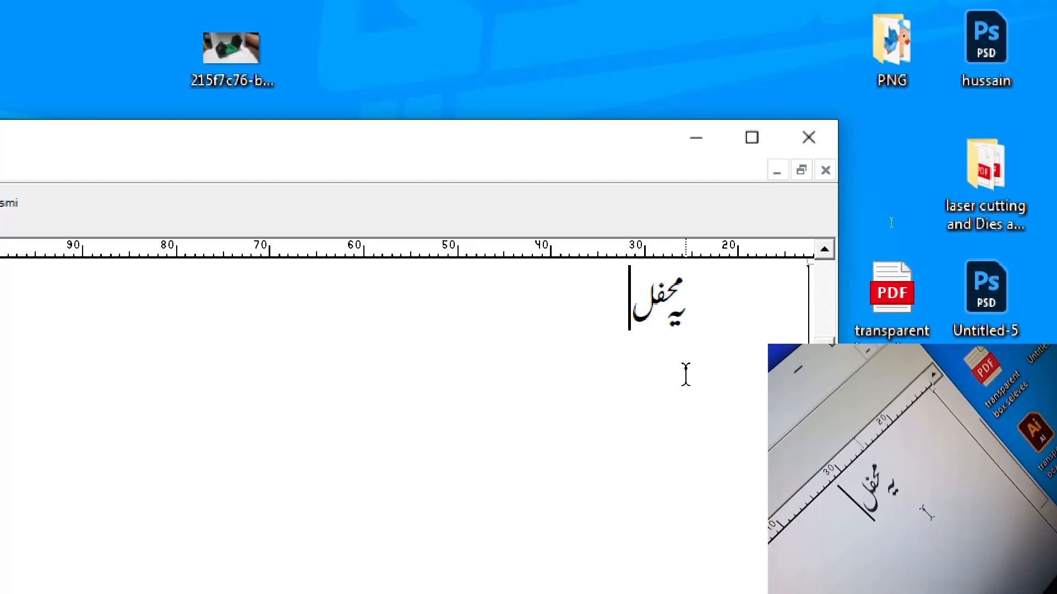
# Try adding a zer mark beneath the last letter of "محفل"
pyautogui.write('ِ')
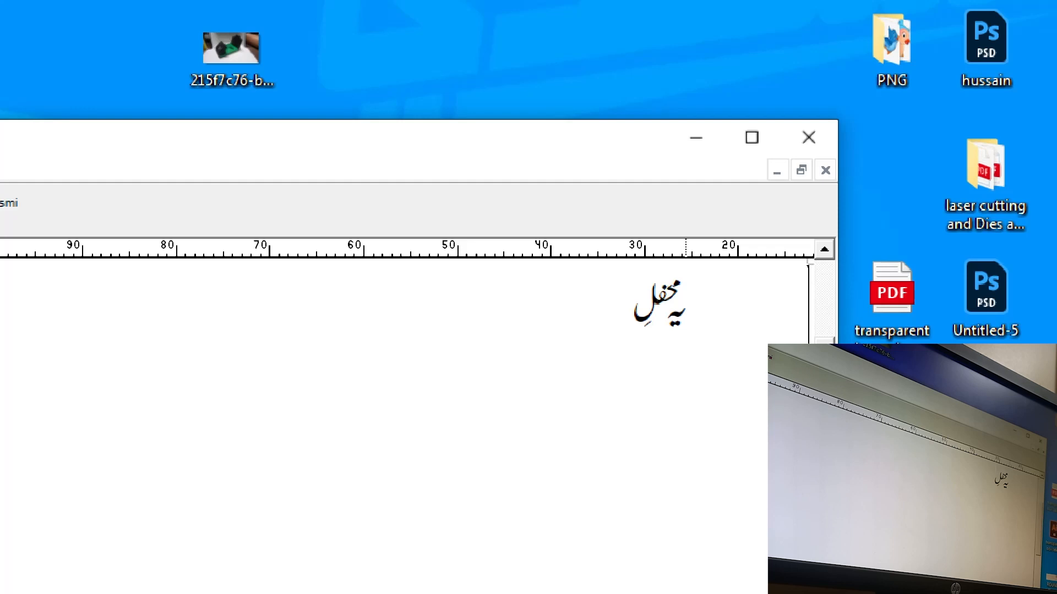
pyautogui.write('ا')
pyautogui.press('BackSpace')
pyautogui.press('BackSpace')
pyautogui.press('BackSpace')
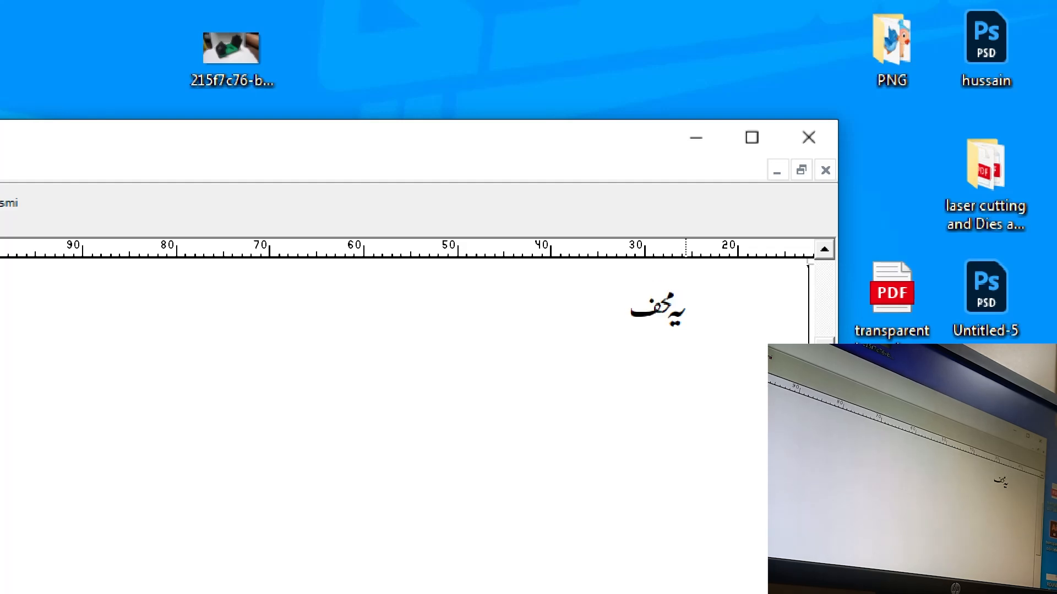
# Complete the sentence so that it reads "یہ محفل پاک پاکستان کے شہر سیالکوٹ میں ہو رہی ہے"
pyautogui.write('ل پاک')
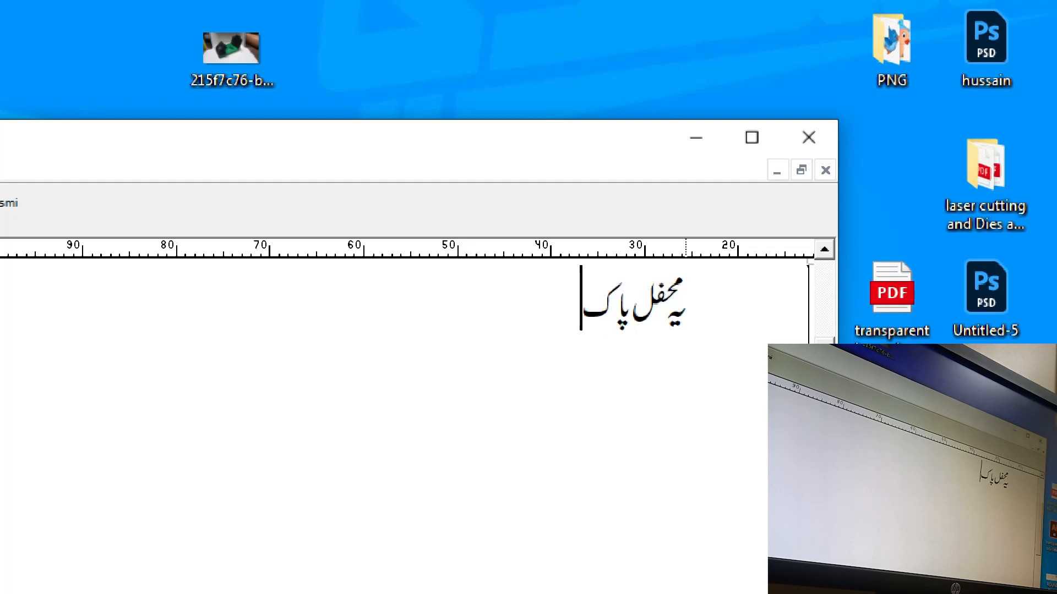
pyautogui.write(' پاکستان')
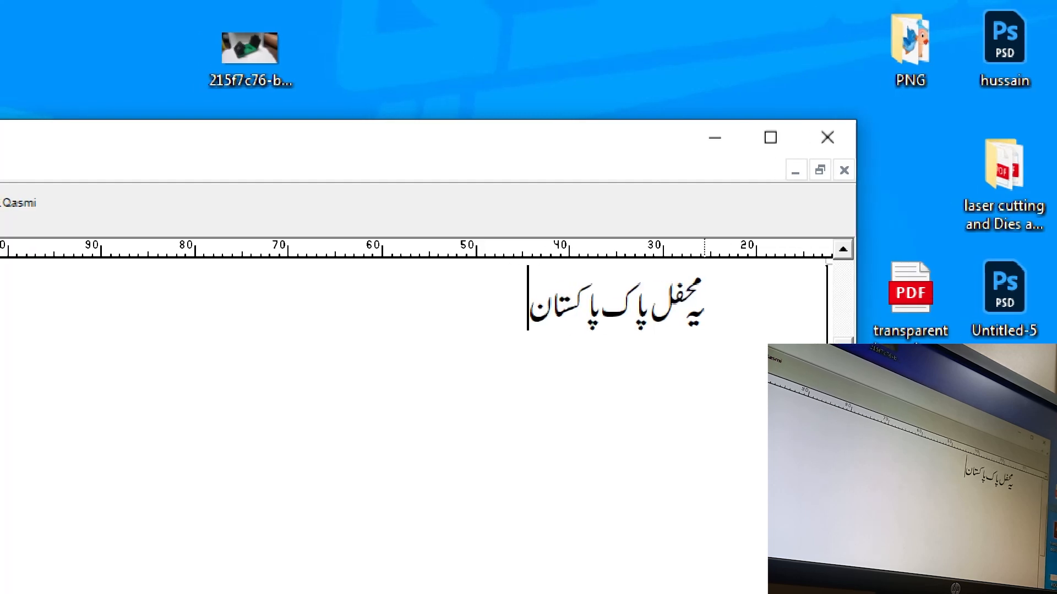
pyautogui.write(' کے شہر')
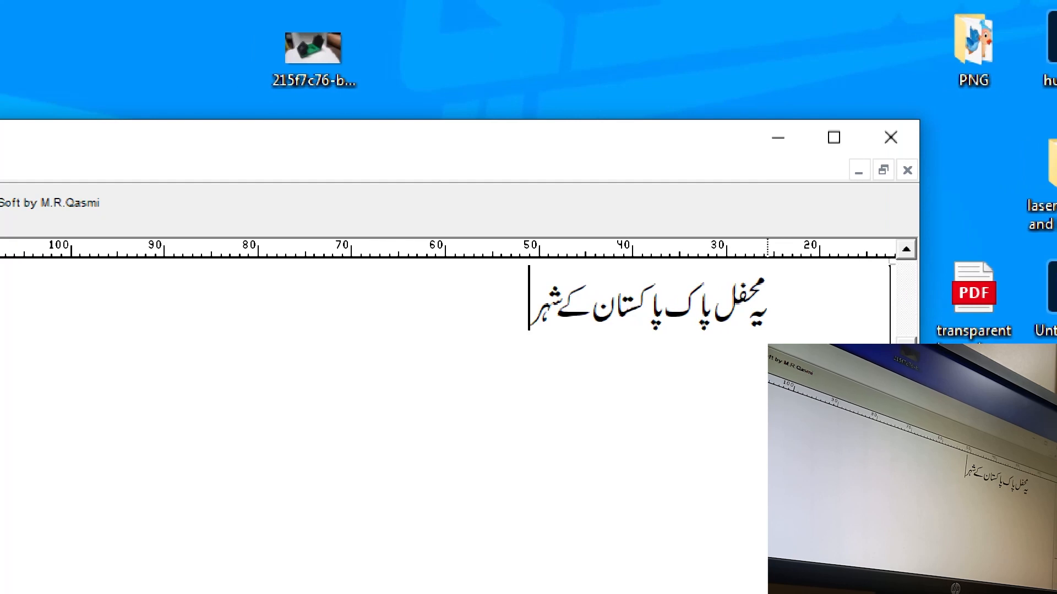
pyautogui.write(' سیالکوٹ')
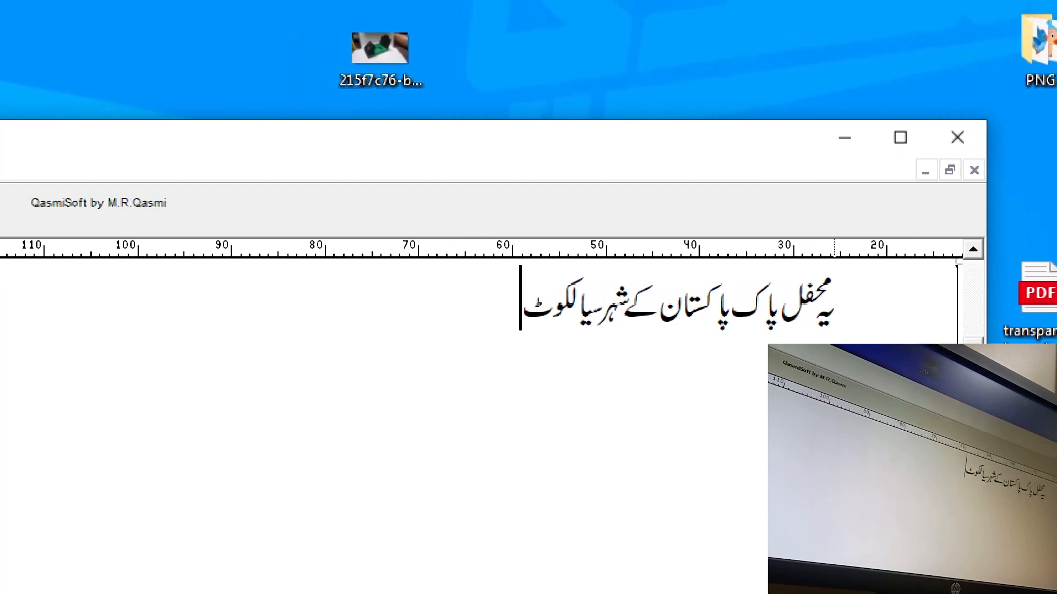
pyautogui.write(' میں ہور')
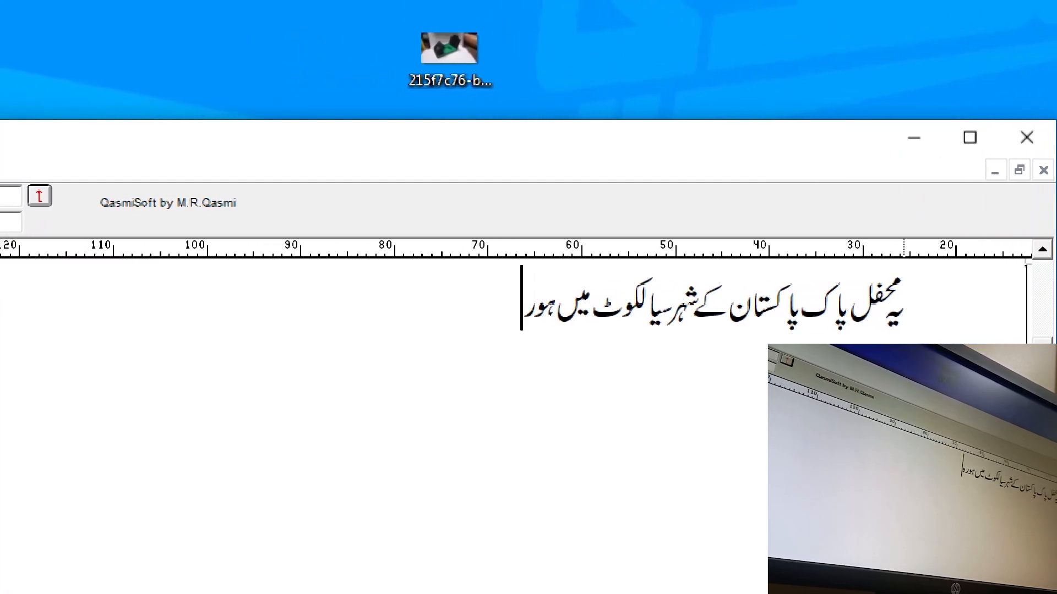
pyautogui.write('ہی ہے')
# Move the text cursor back to the word "پاکستان" and select that whole word
pyautogui.press('Right')
pyautogui.press('Right')
pyautogui.press('Right')
pyautogui.press('Right')
pyautogui.press('Right')
pyautogui.press('Right')
pyautogui.press('Right')
pyautogui.press('Right')
pyautogui.press('Right')
pyautogui.press('Right')
pyautogui.press('Right')
pyautogui.press('Right')
pyautogui.press('Right')
pyautogui.press('Right')
pyautogui.press('Right')
pyautogui.press('Right')
pyautogui.press('Right')
pyautogui.press('Right')
pyautogui.press('Right')
pyautogui.press('Right')
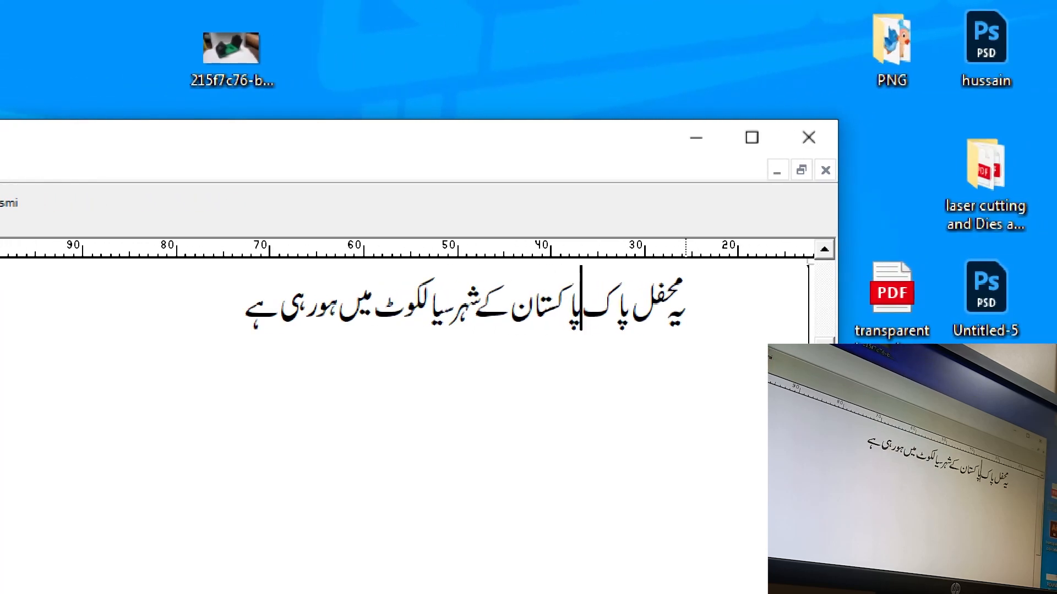
pyautogui.press('Right')
pyautogui.press('Right')
pyautogui.press('Right')
pyautogui.press('Right')
pyautogui.press('Left')
pyautogui.press('Left')
pyautogui.press('Left')
pyautogui.press('Left')
pyautogui.hotkey('shift', 'Left')
pyautogui.hotkey('shift', 'Left')
pyautogui.hotkey('shift', 'Left')
pyautogui.hotkey('shift', 'Left')
pyautogui.hotkey('shift', 'Left')
pyautogui.hotkey('shift', 'Left')
pyautogui.hotkey('shift', 'Left')
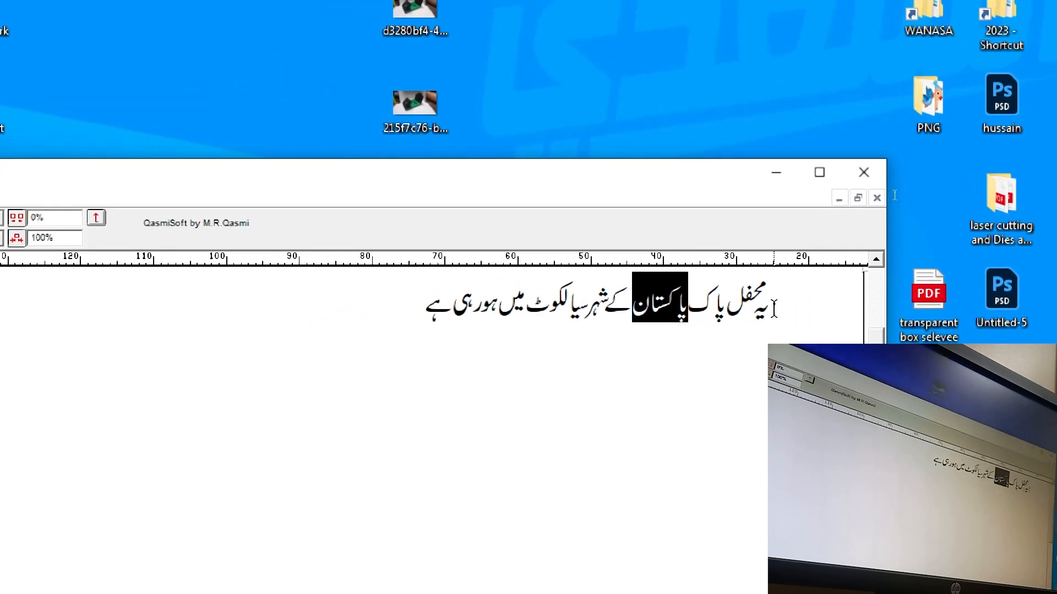
# Place the text cursor at the beginning of the sentence and indent the line with several tab spaces
pyautogui.click(797, 305)
pyautogui.press('Tab')
pyautogui.press('Tab')
pyautogui.press('Tab')
pyautogui.press('Tab')
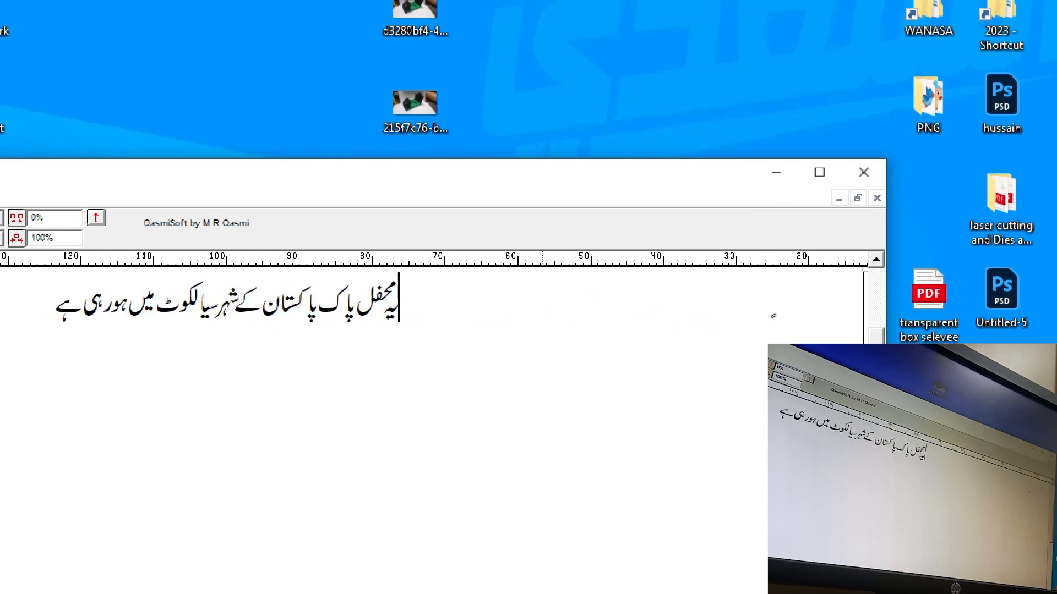
pyautogui.press('Tab')
pyautogui.press('Tab')
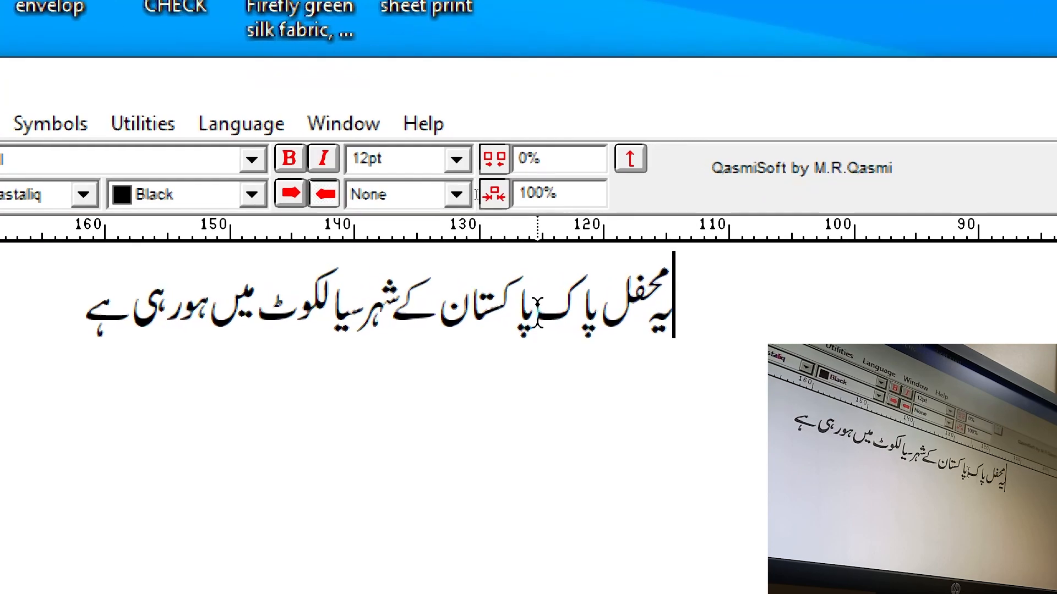
# Select the word "پاکستان" in the sentence and set its font to Bombay Black
pyautogui.click(533, 292)
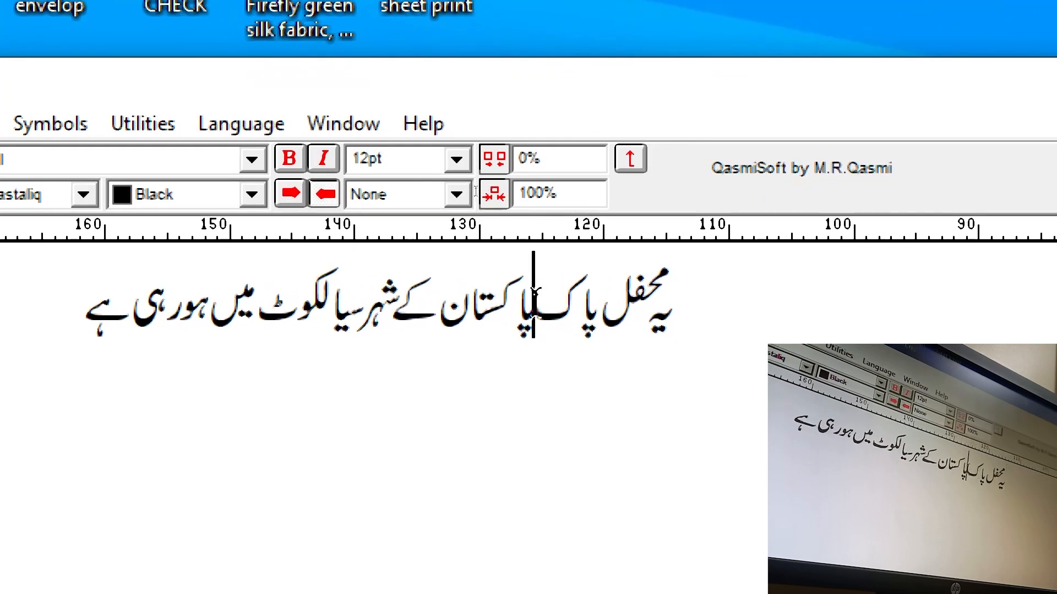
pyautogui.moveTo(536, 292); pyautogui.dragTo(441, 308)
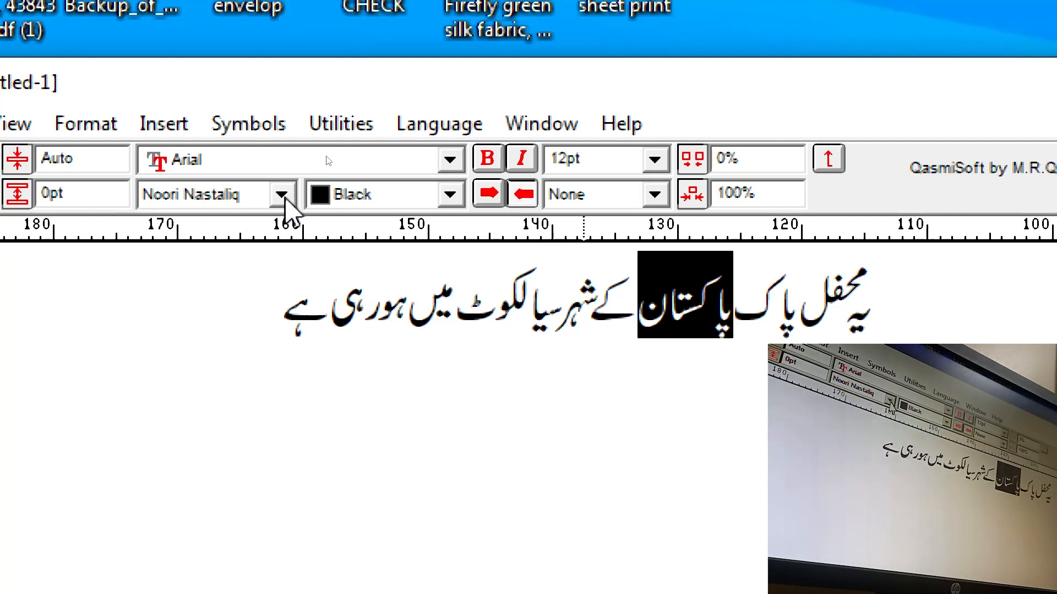
pyautogui.click(281, 195)
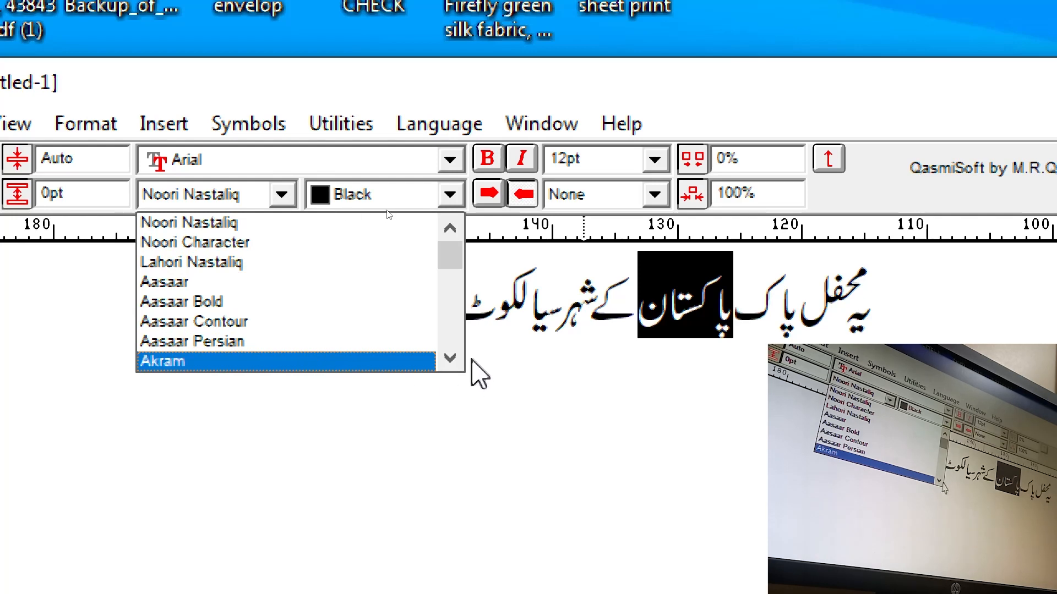
pyautogui.click(450, 358)
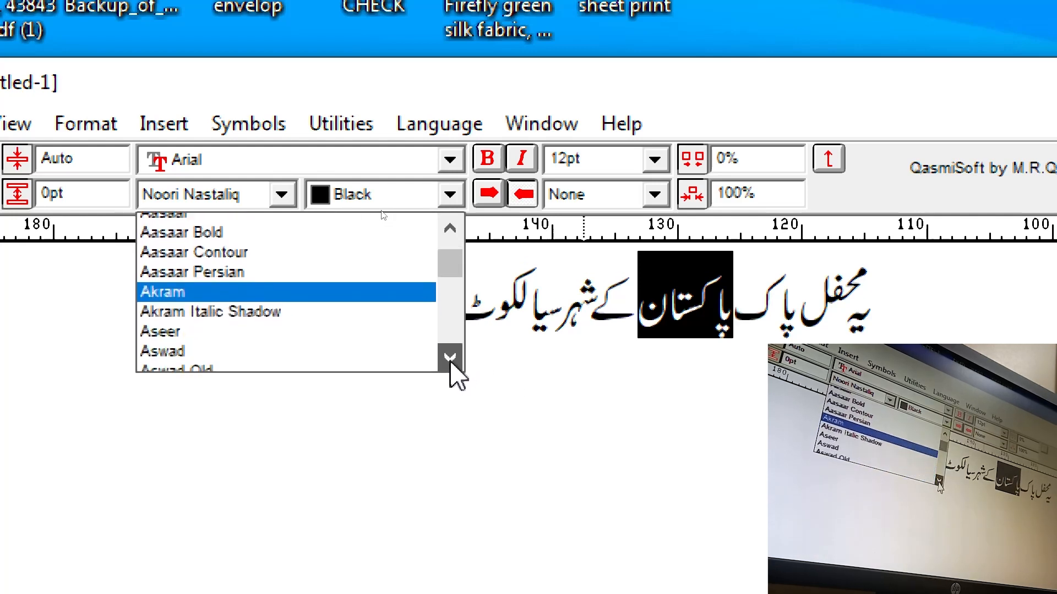
pyautogui.click(450, 358)
pyautogui.click(451, 358)
pyautogui.click(450, 359)
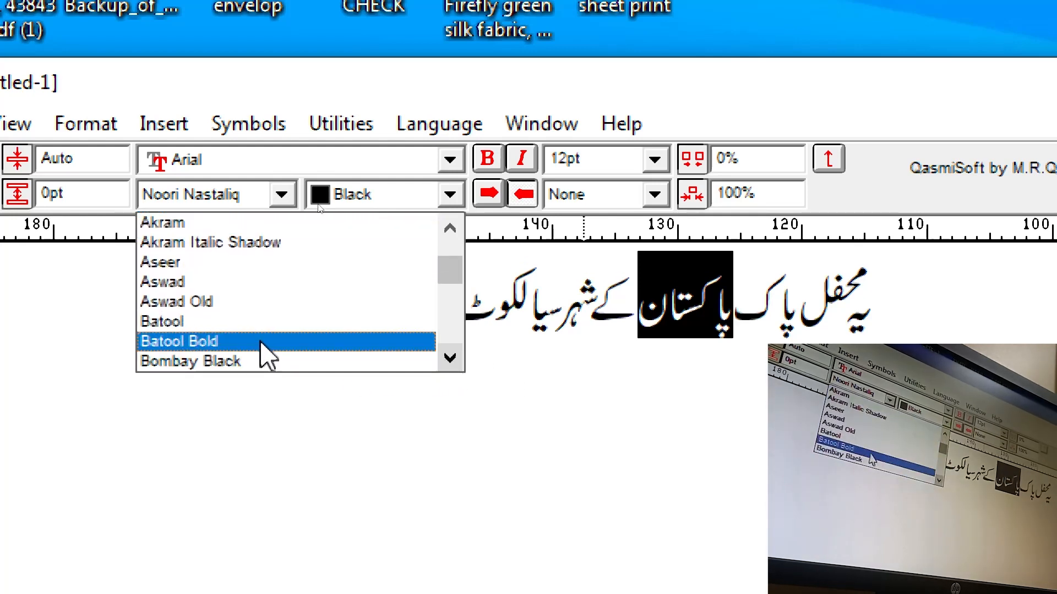
pyautogui.click(272, 361)
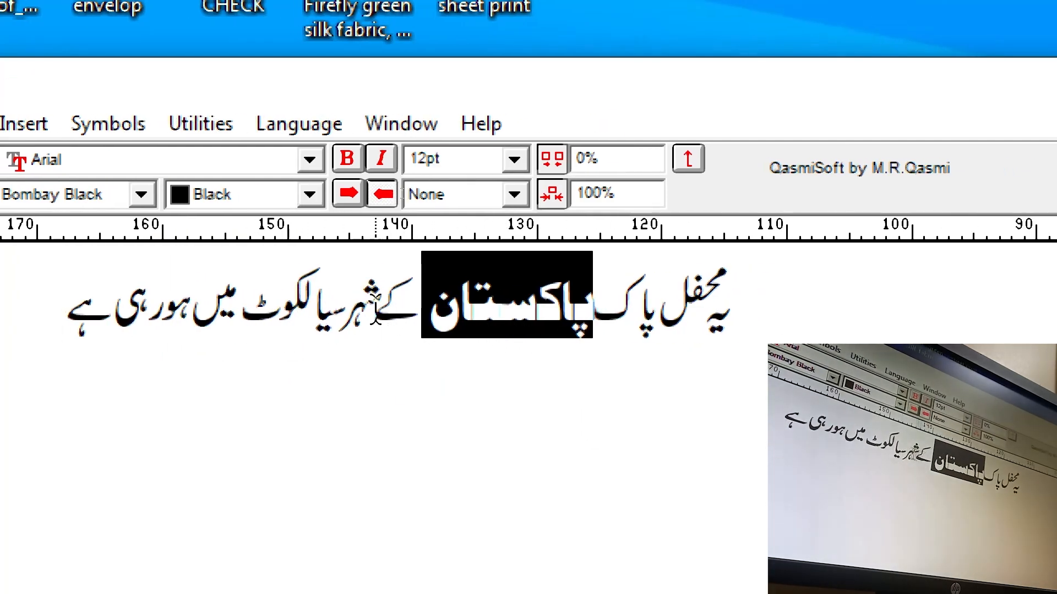
# Select the word "سیالکوٹ", set its font to Bombay Black and clear the selection
pyautogui.moveTo(343, 308); pyautogui.dragTo(248, 319)
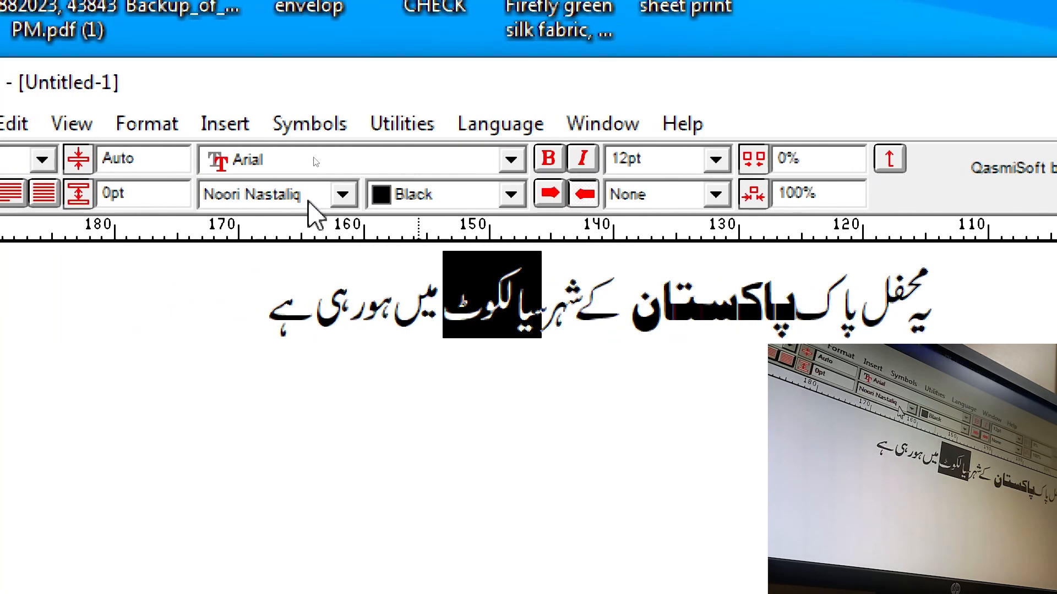
pyautogui.click(309, 203)
pyautogui.scroll(-5, 297, 352)
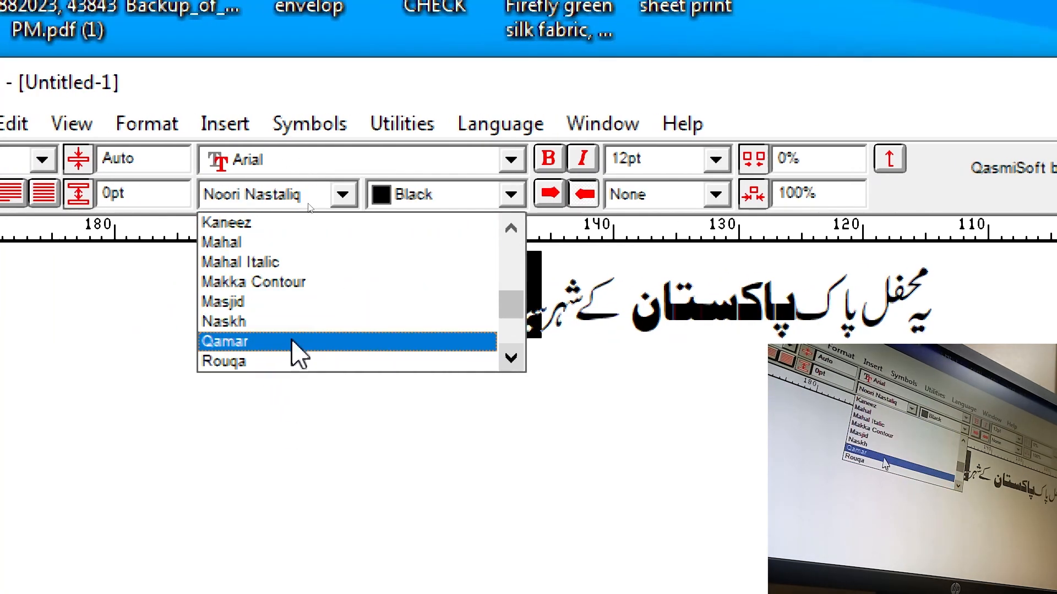
pyautogui.scroll(-5, 292, 340)
pyautogui.scroll(1, 288, 340)
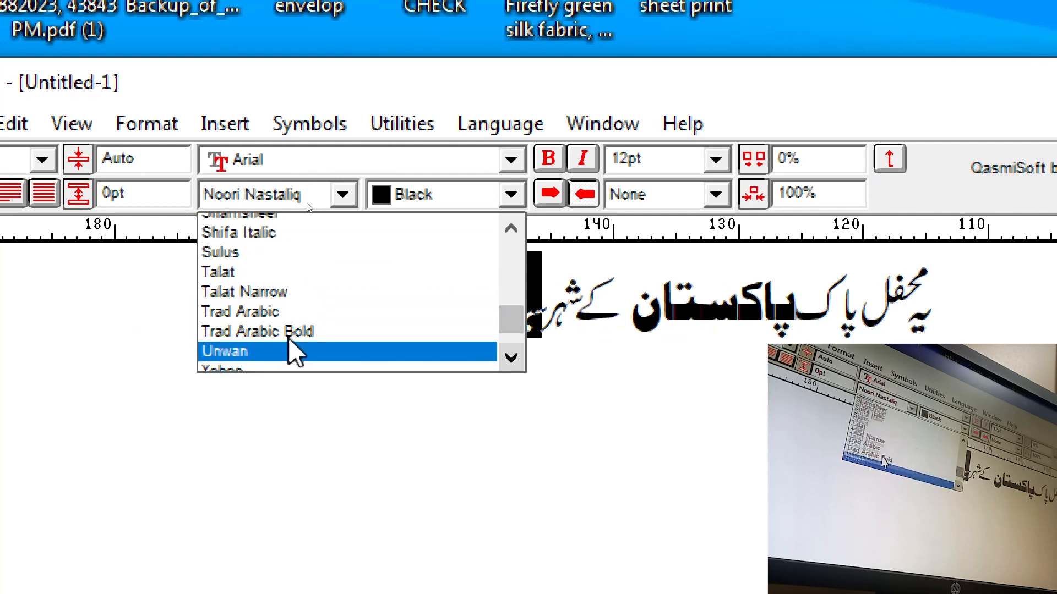
pyautogui.scroll(10, 292, 353)
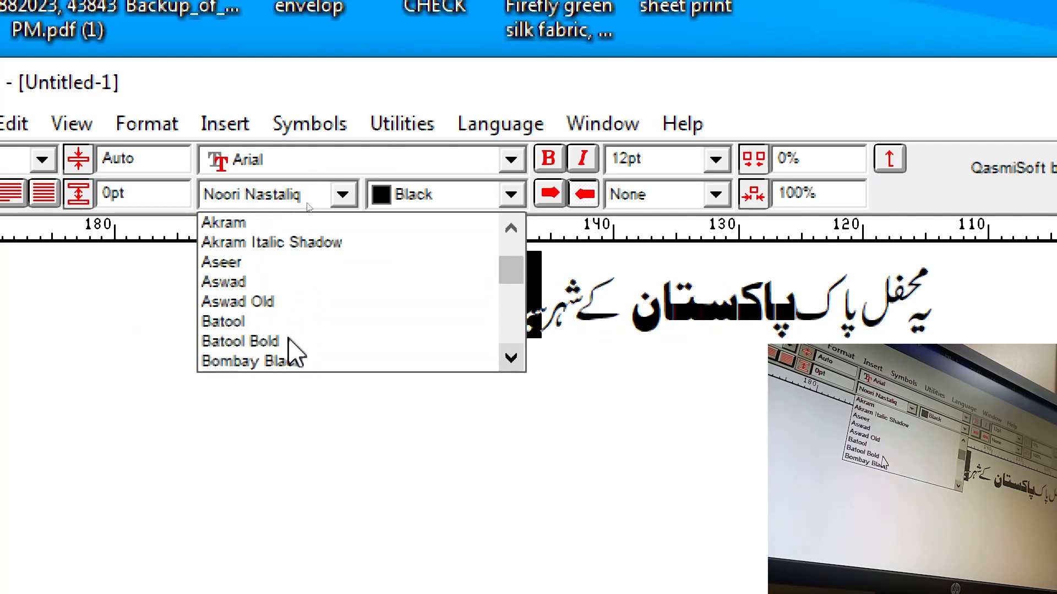
pyautogui.scroll(3, 292, 352)
pyautogui.scroll(-3, 294, 352)
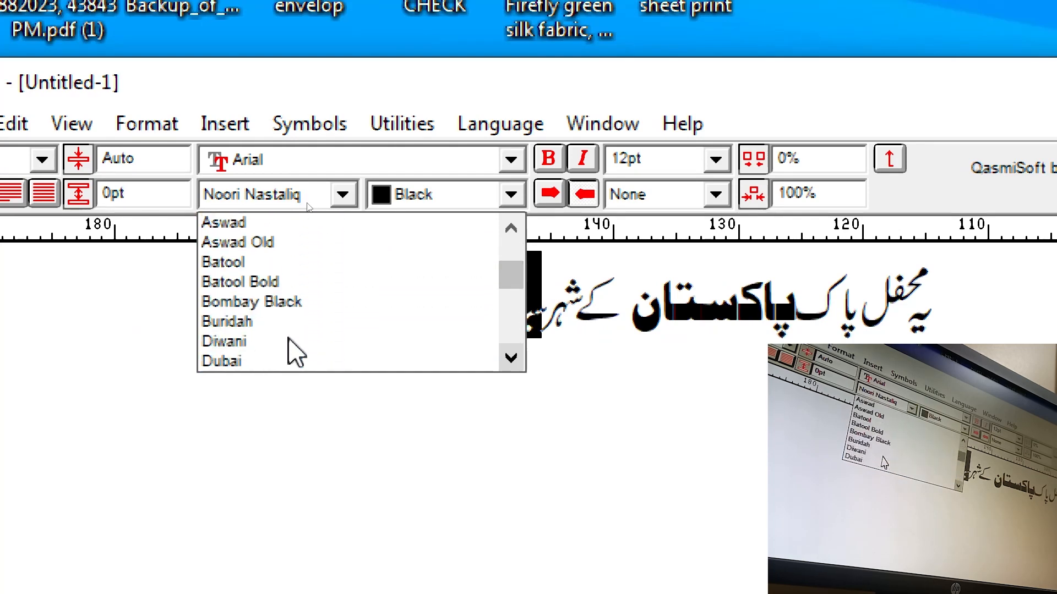
pyautogui.click(292, 301)
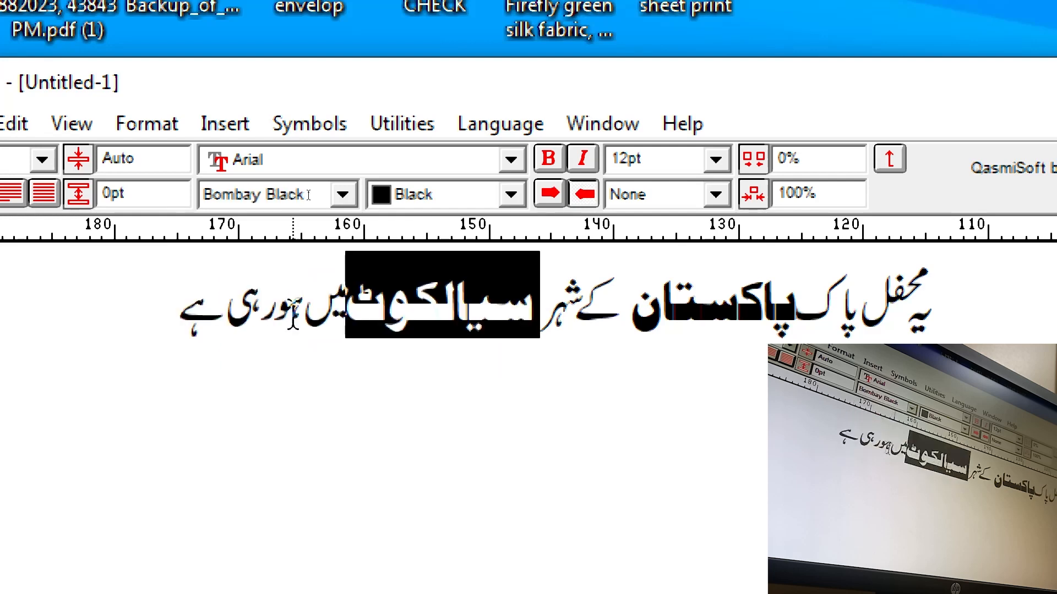
pyautogui.click(146, 299)
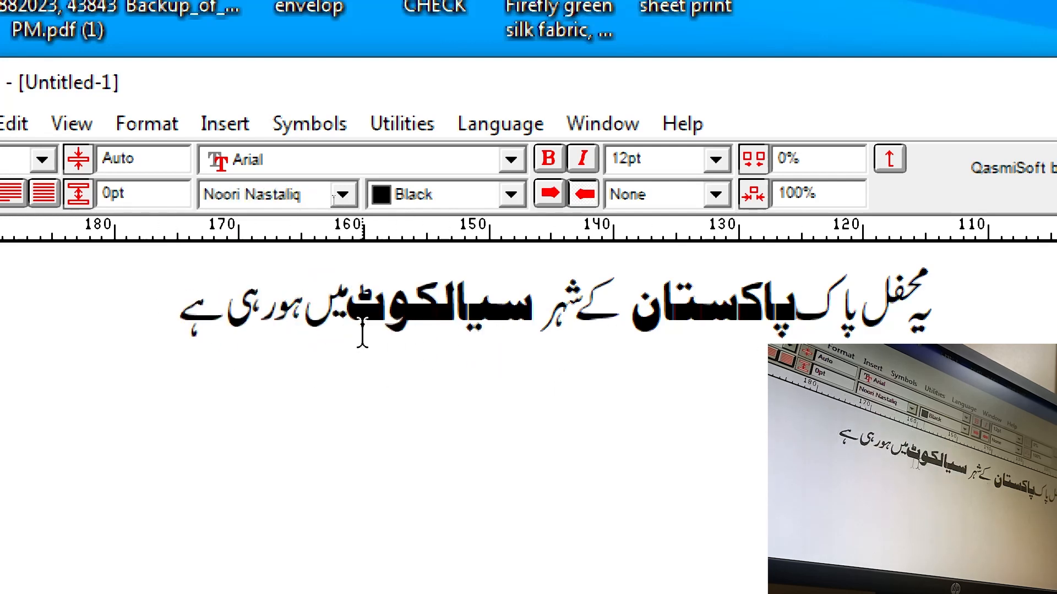
# Add a space after "سیالکوٹ" and another before "پاکستان", and place the text cursor at the end of the sentence
pyautogui.click(344, 323)
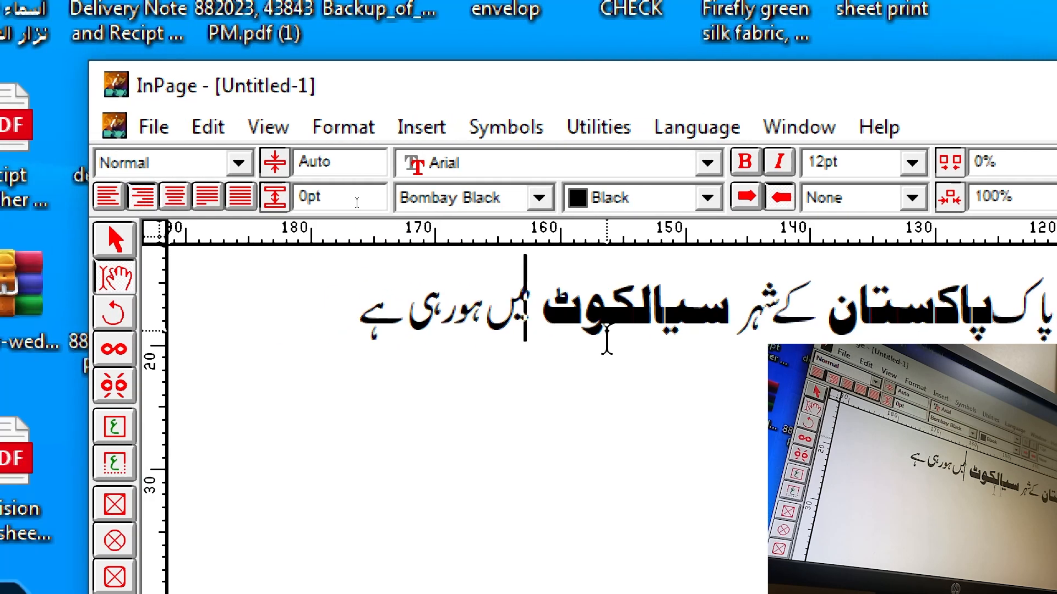
pyautogui.click(1007, 318)
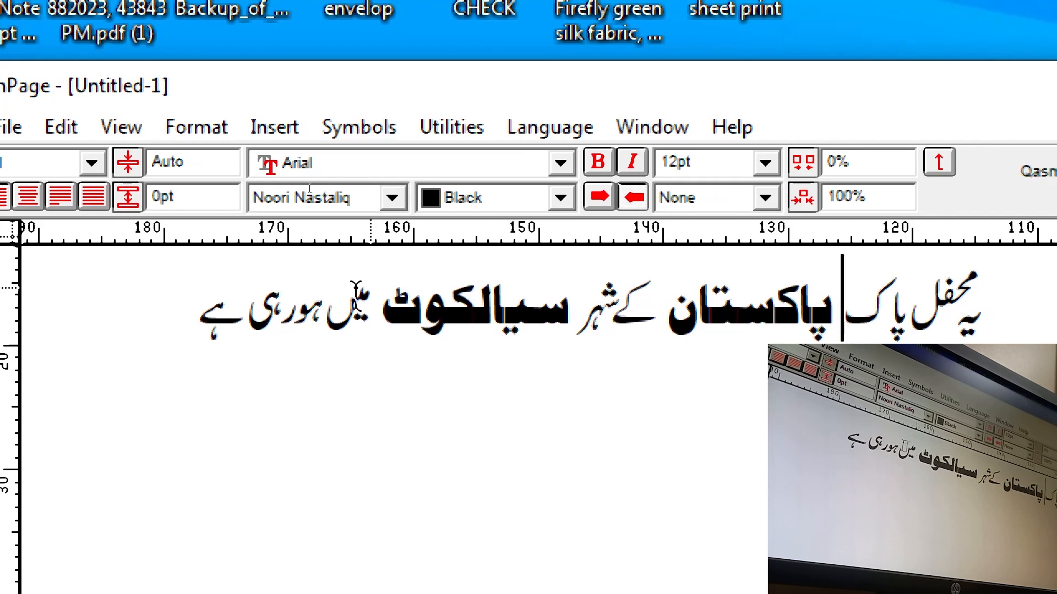
pyautogui.click(197, 302)
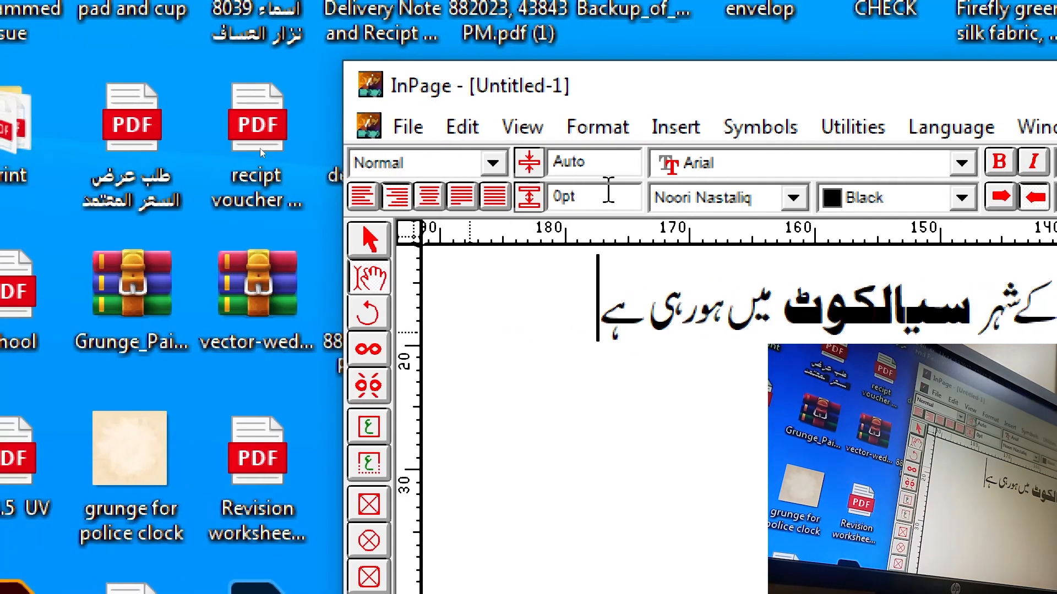
# Start exporting the page as a picture and choose Encapsulated PostScript Files as the file type
pyautogui.click(417, 134)
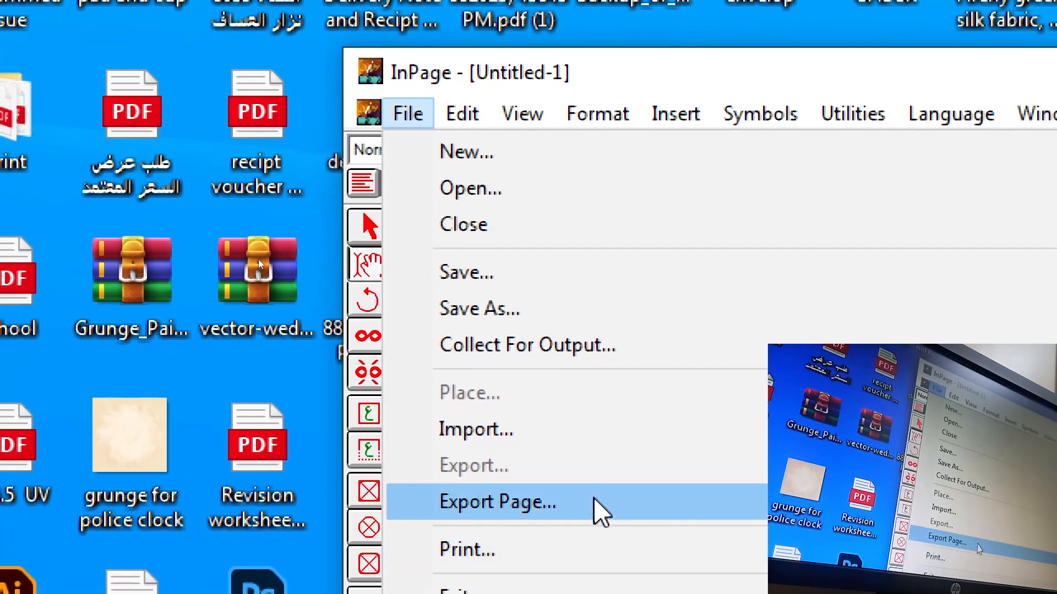
pyautogui.click(594, 499)
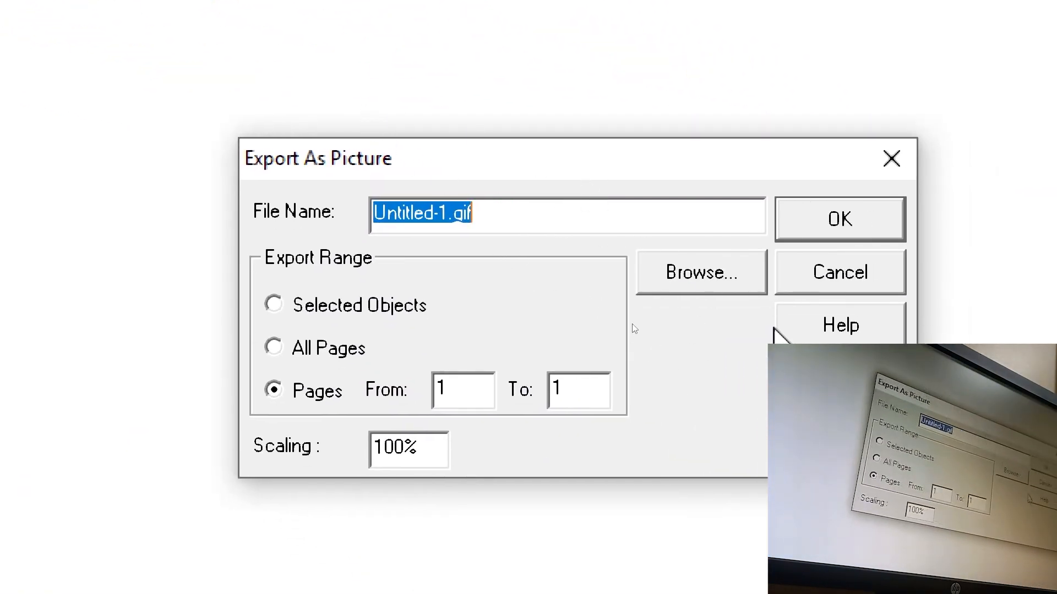
pyautogui.click(736, 285)
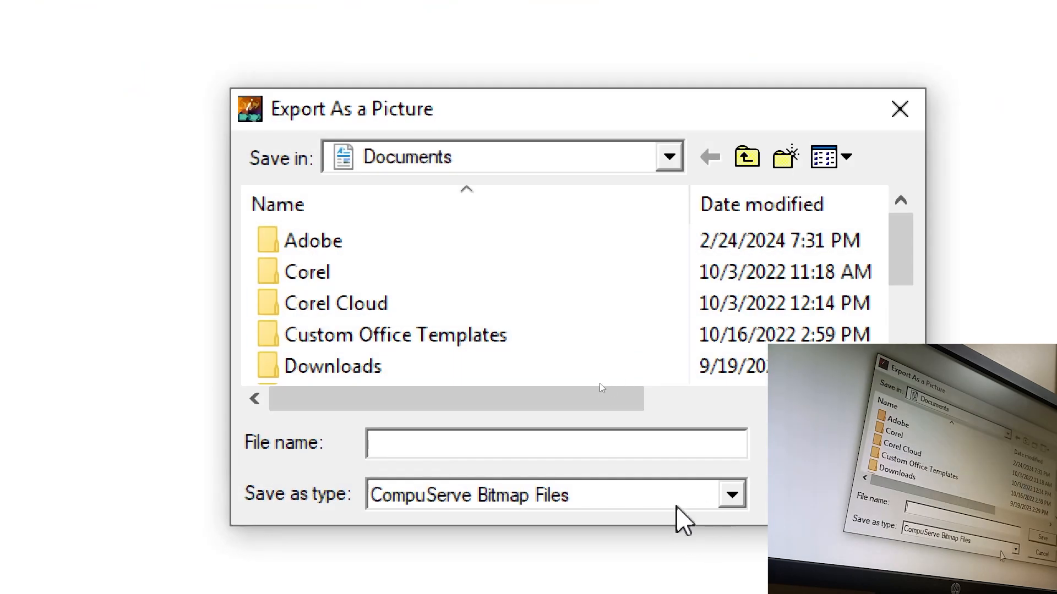
pyautogui.click(675, 500)
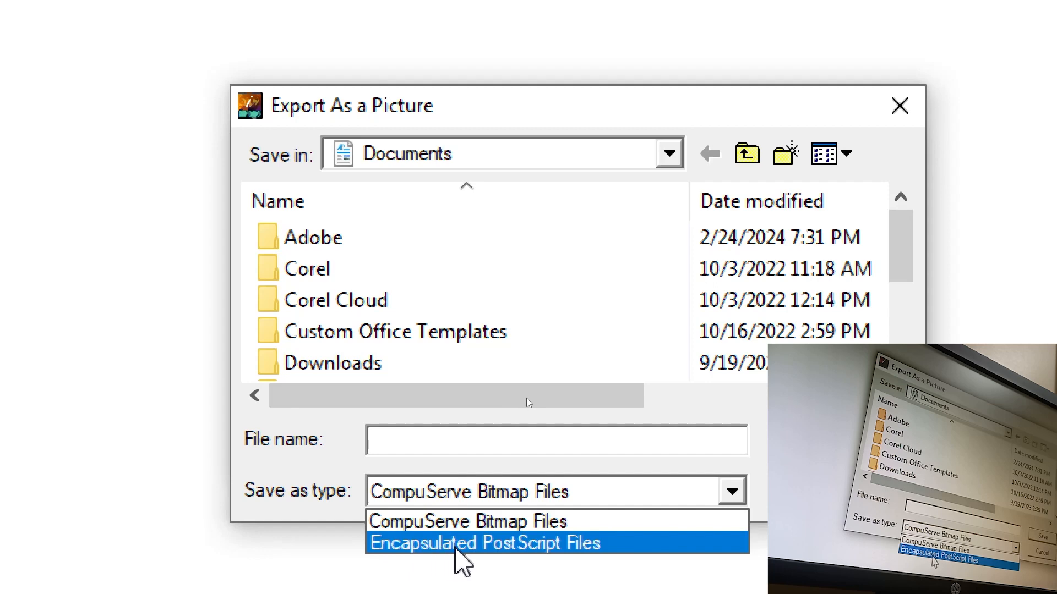
pyautogui.click(603, 551)
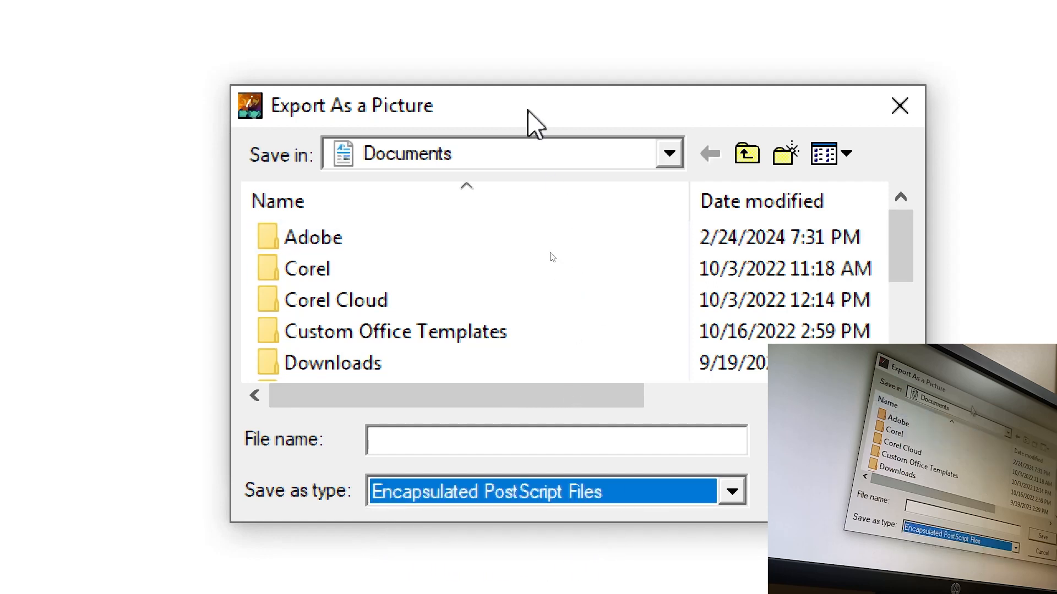
# Name the export file 123, save it to the Desktop and export page 1 at 100% scaling
pyautogui.click(511, 150)
pyautogui.click(512, 150)
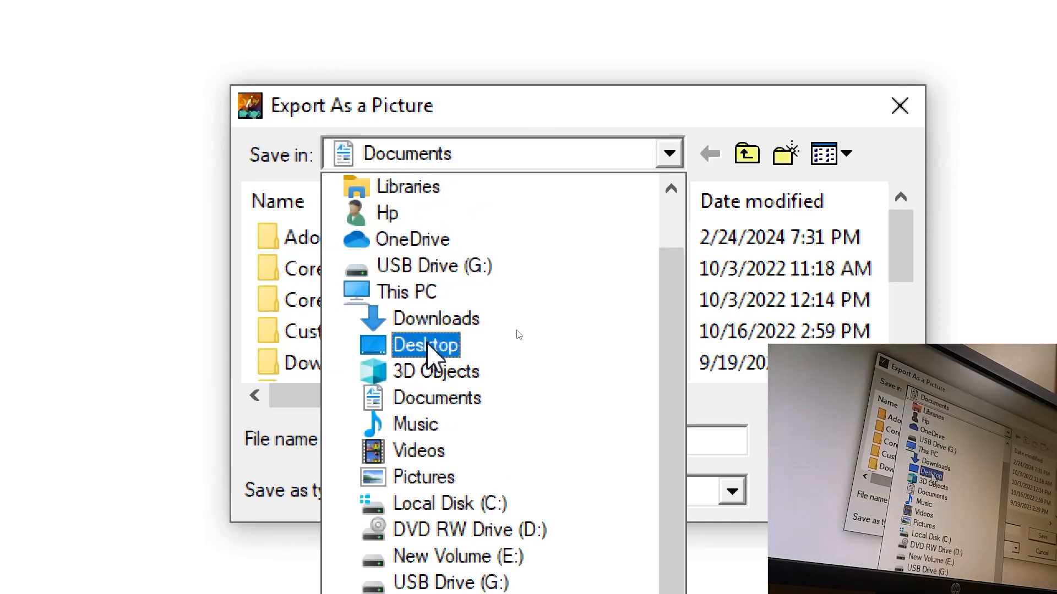
pyautogui.scroll(1, 443, 237)
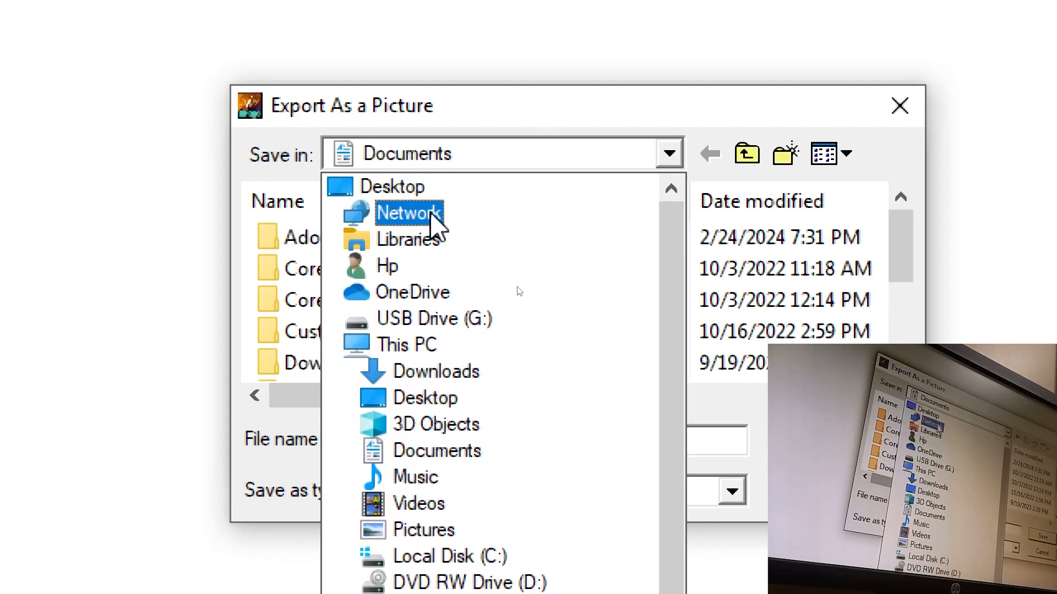
pyautogui.click(408, 187)
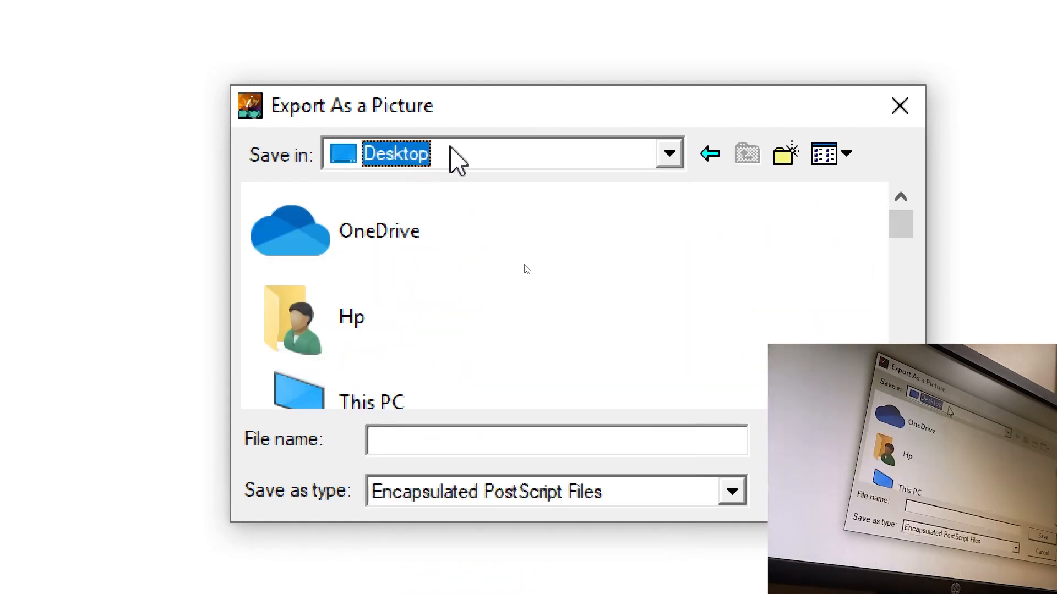
pyautogui.click(610, 449)
pyautogui.write('123')
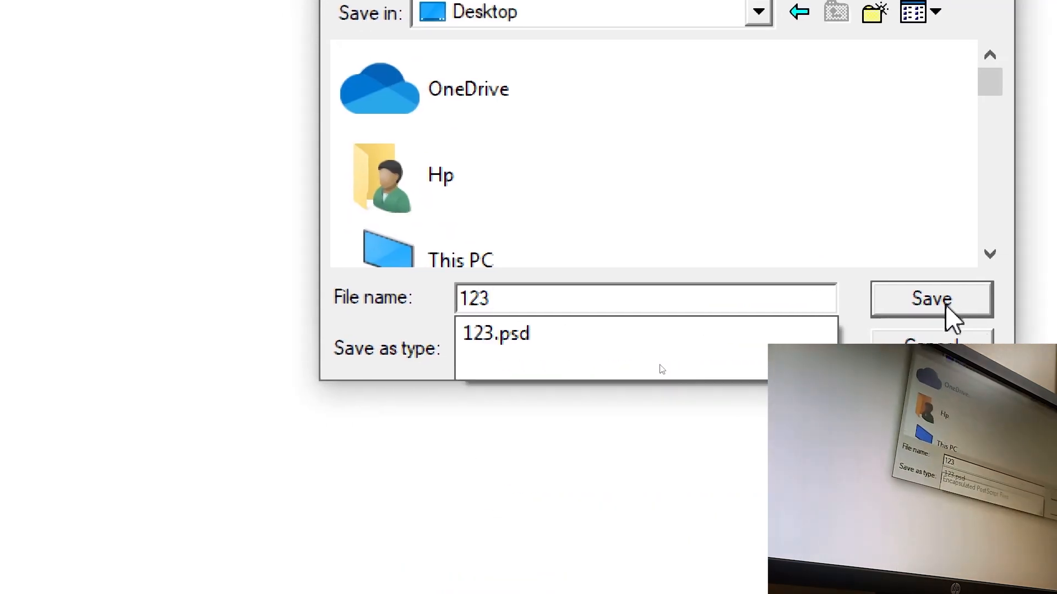
pyautogui.click(986, 304)
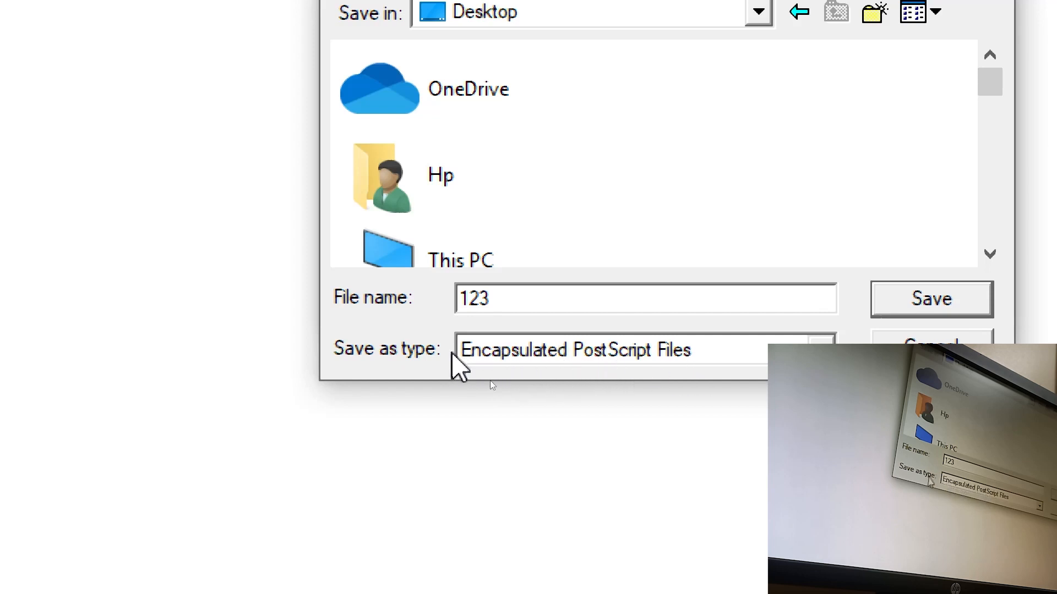
pyautogui.click(938, 306)
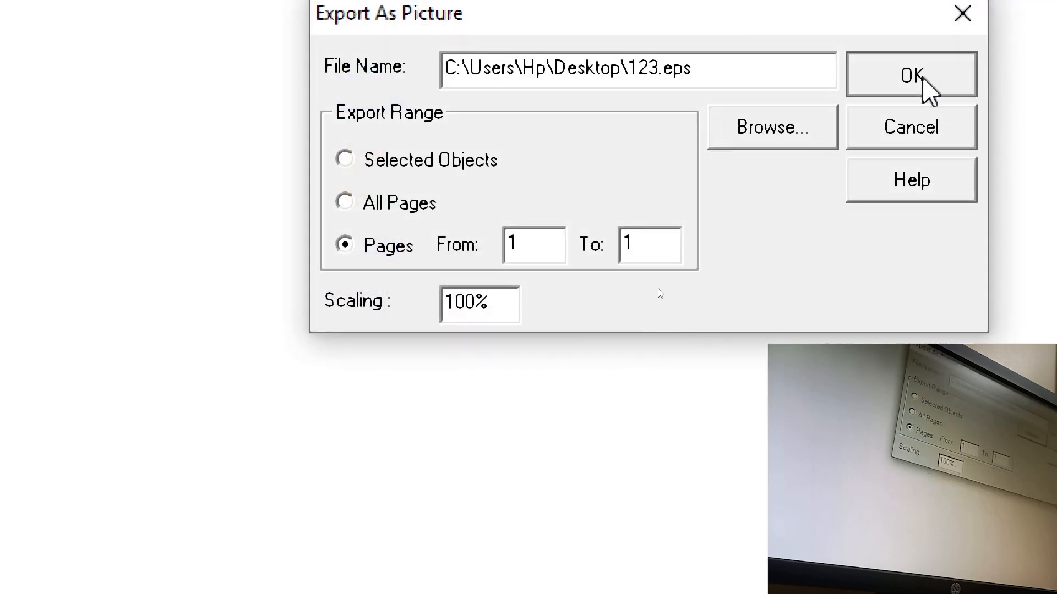
pyautogui.click(923, 77)
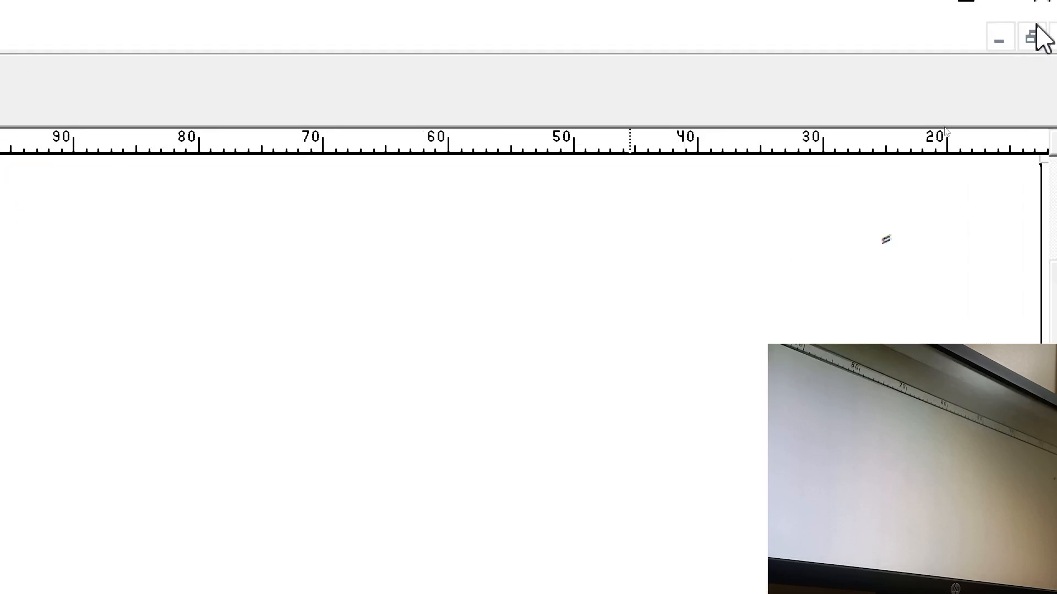
# Minimize InPage and open the exported 123 EPS file from the desktop in Photoshop, rasterized at 300 pixels/inch in CMYK Color
pyautogui.click(895, 37)
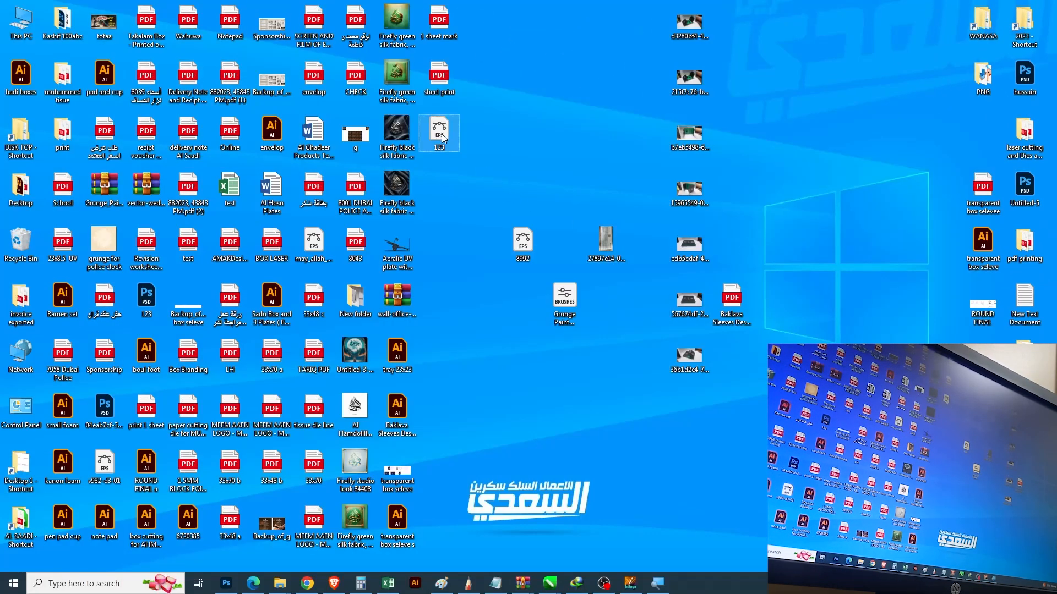
pyautogui.moveTo(442, 135)
pyautogui.moveTo(444, 145); pyautogui.dragTo(649, 33)
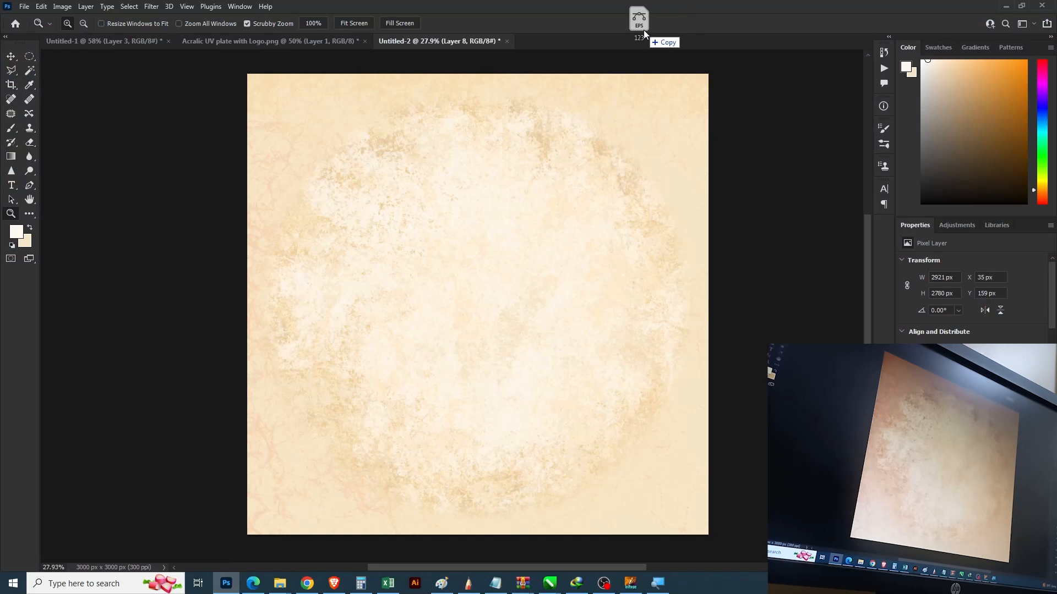
pyautogui.moveTo(644, 32); pyautogui.dragTo(551, 48)
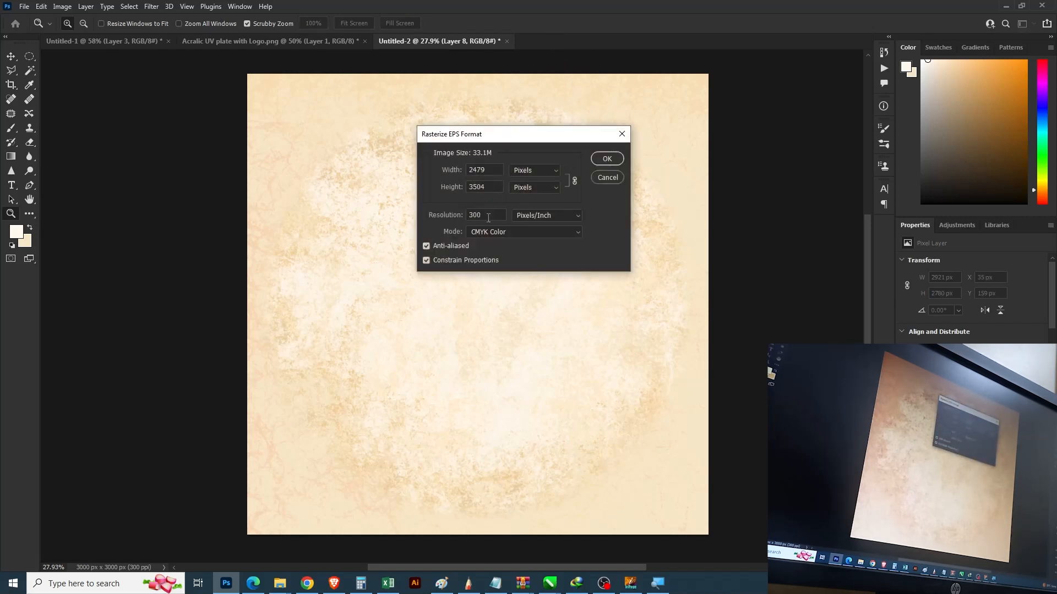
pyautogui.click(603, 159)
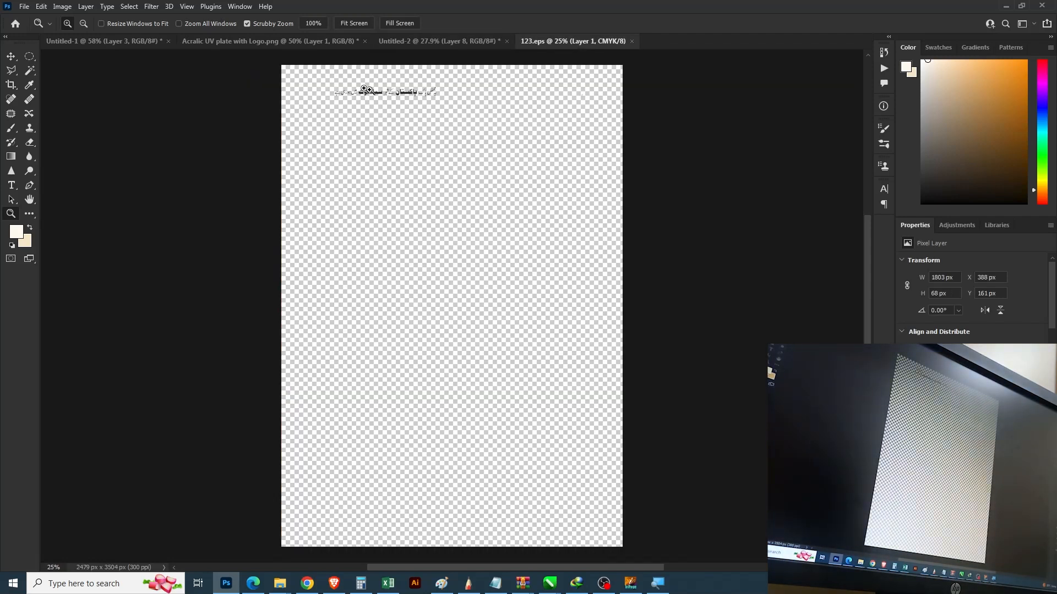
# Examine the rasterized Urdu sentence up close in Photoshop and switch back to the InPage document
pyautogui.moveTo(333, 80); pyautogui.dragTo(402, 108)
pyautogui.moveTo(764, 98); pyautogui.dragTo(661, 237)
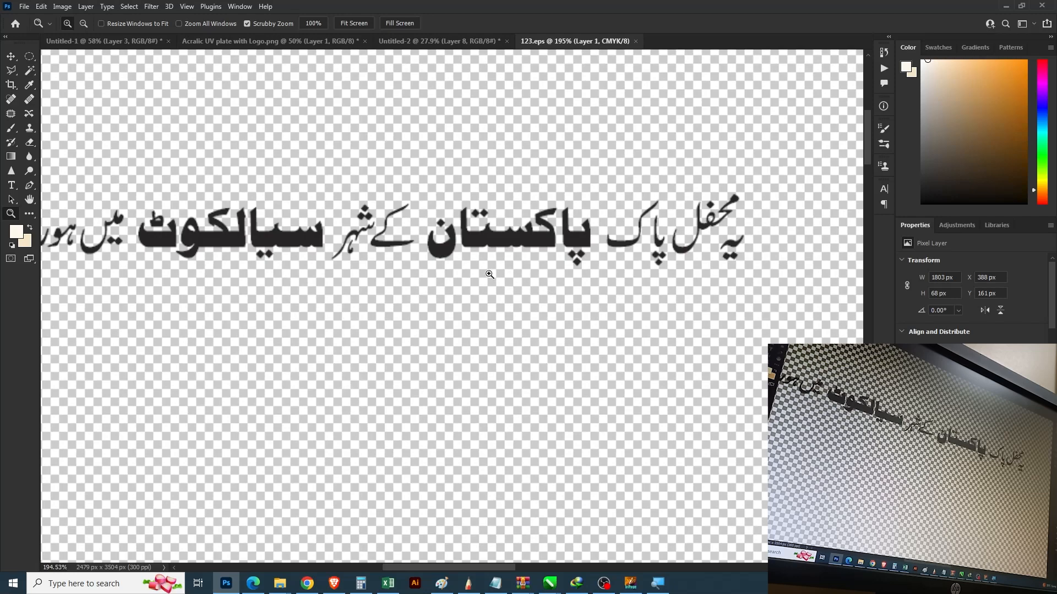
pyautogui.hotkey('alt', 'Tab')
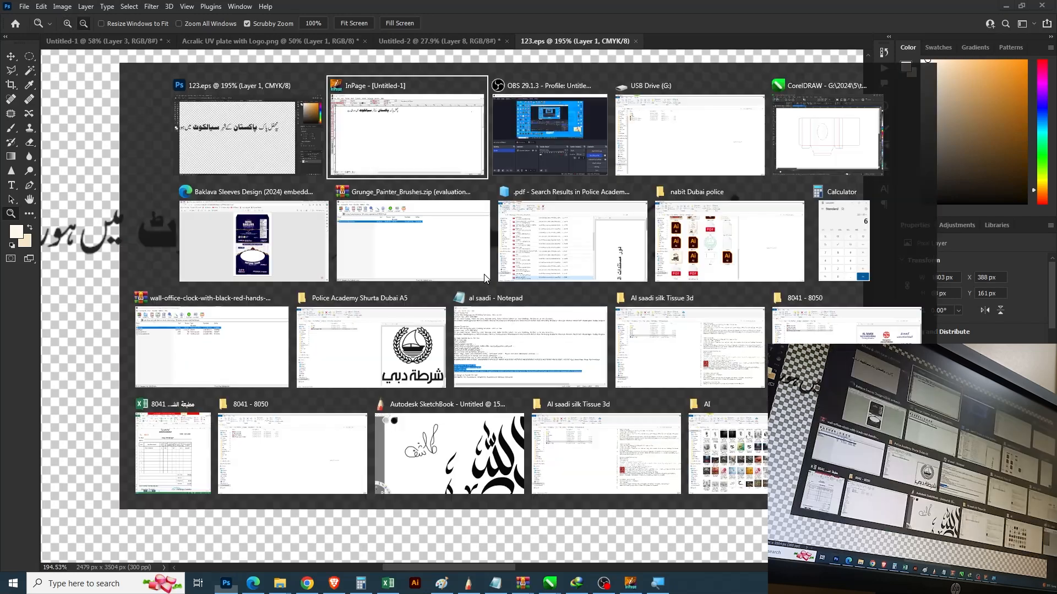
pyautogui.click(394, 141)
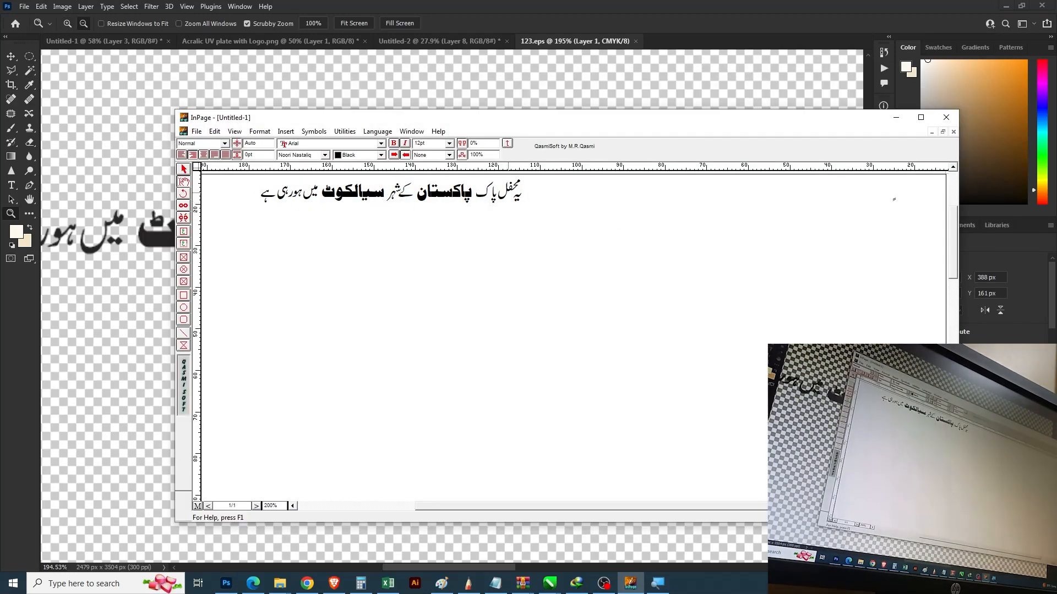
# Insert blank lines above the Urdu sentence to move it further down the page
pyautogui.moveTo(523, 196); pyautogui.dragTo(451, 199)
pyautogui.click(575, 191)
pyautogui.press('Return')
pyautogui.press('Return')
pyautogui.press('Return')
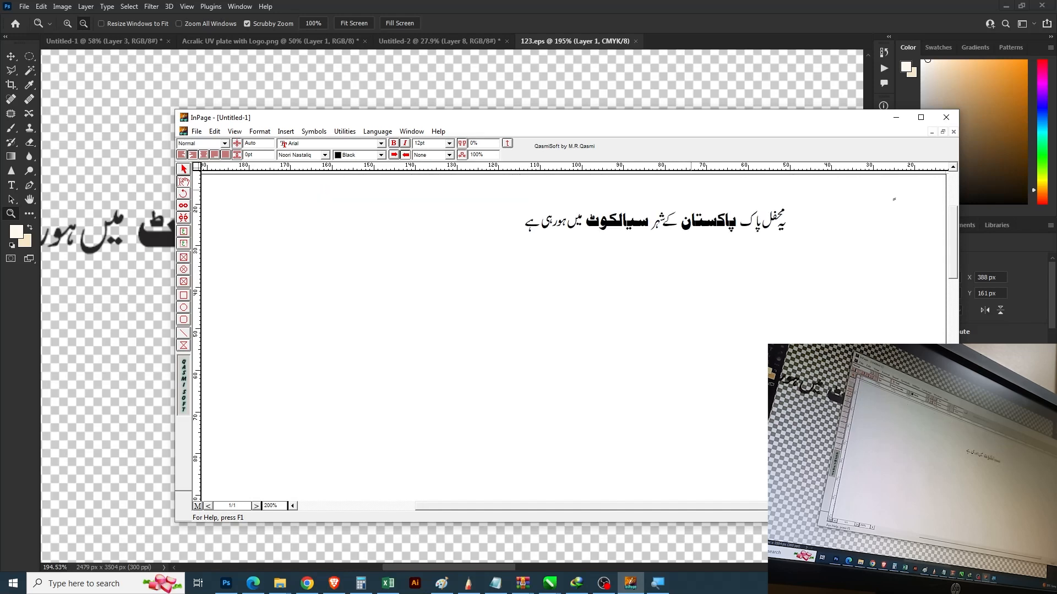
pyautogui.press('Return')
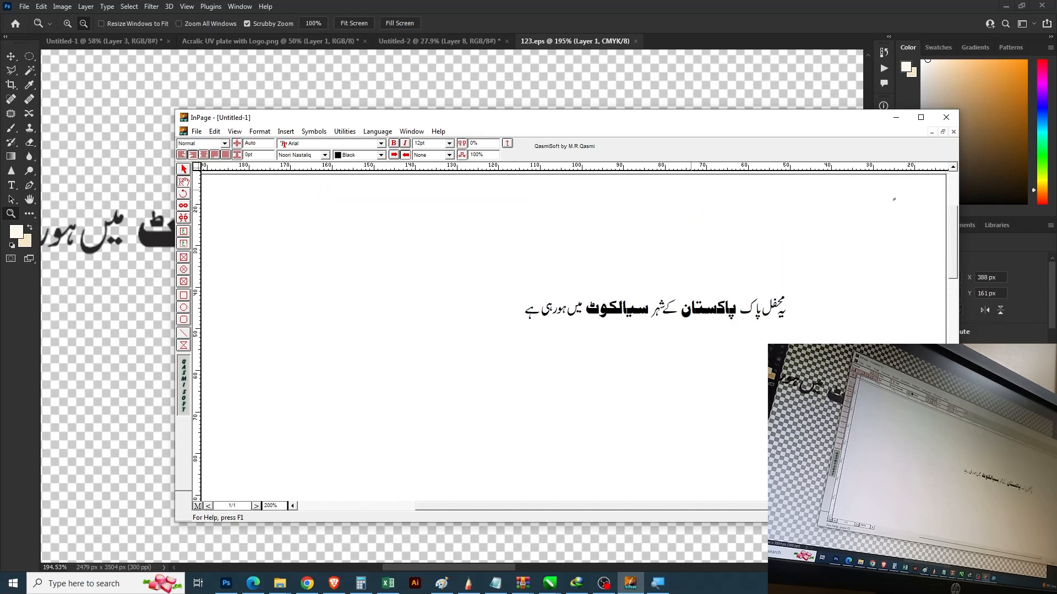
# Enlarge the whole Urdu sentence, trying 36 pt and settling on a font size of 24 pt
pyautogui.moveTo(786, 309); pyautogui.dragTo(531, 325)
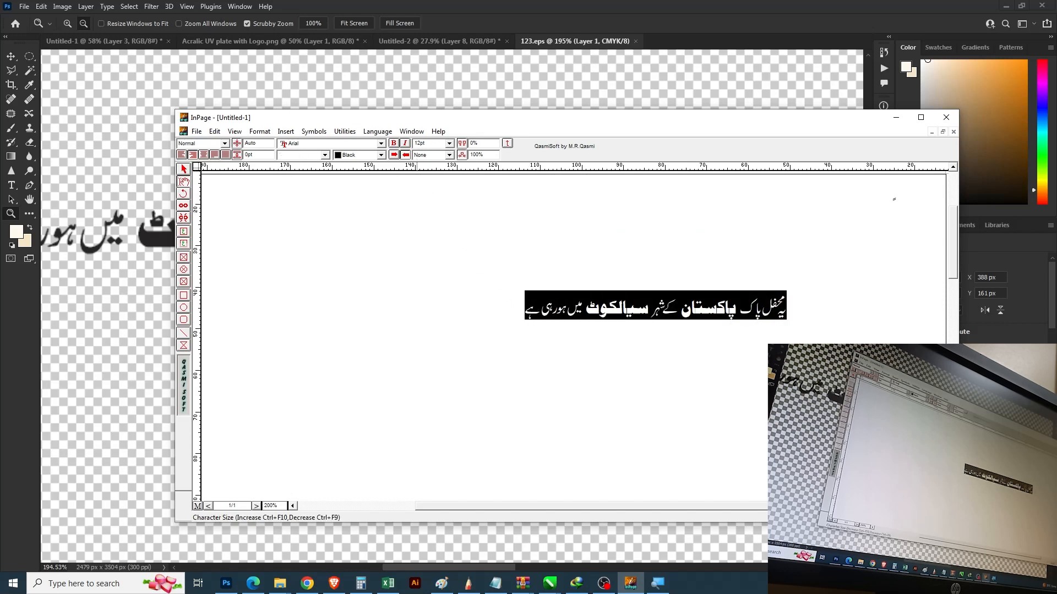
pyautogui.click(449, 143)
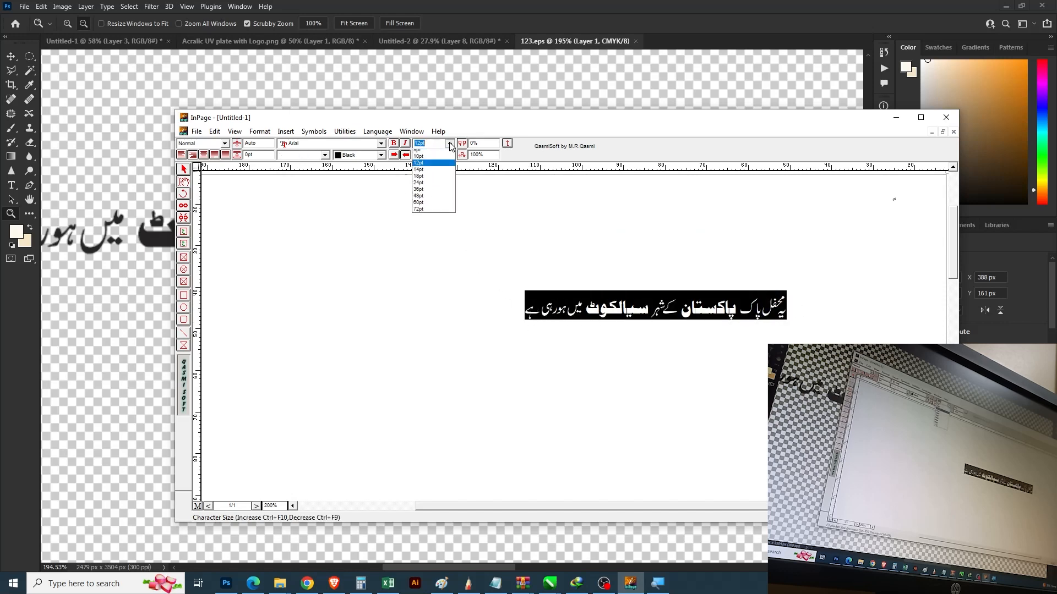
pyautogui.click(435, 192)
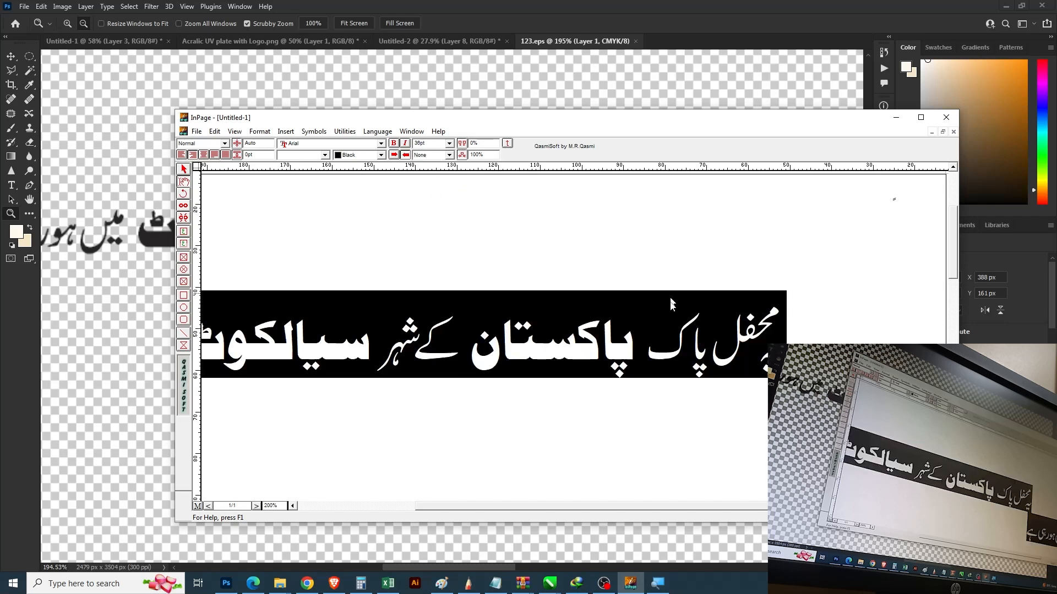
pyautogui.click(449, 145)
pyautogui.click(437, 187)
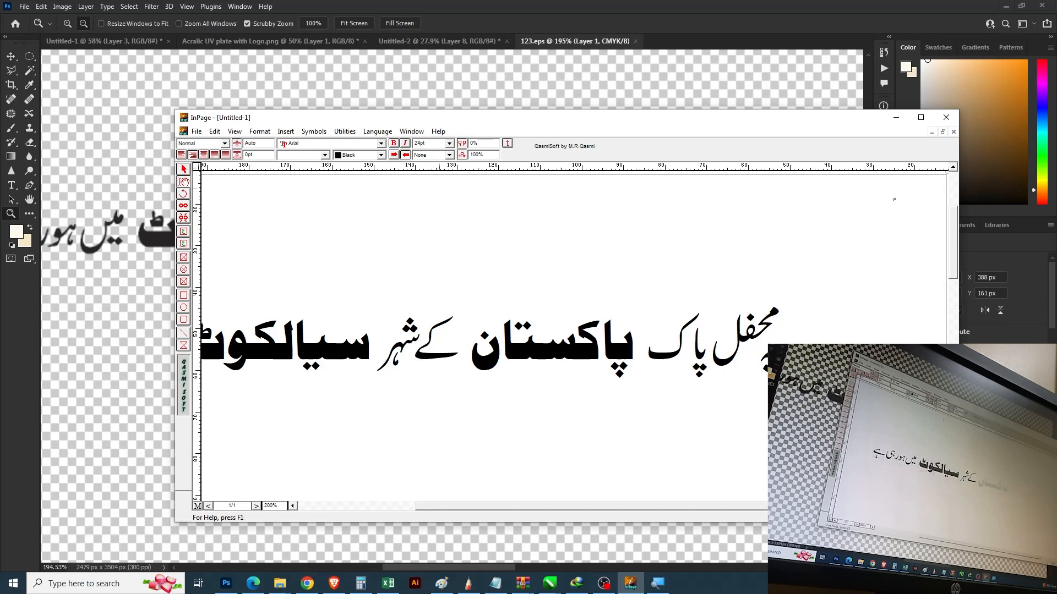
pyautogui.click(787, 340)
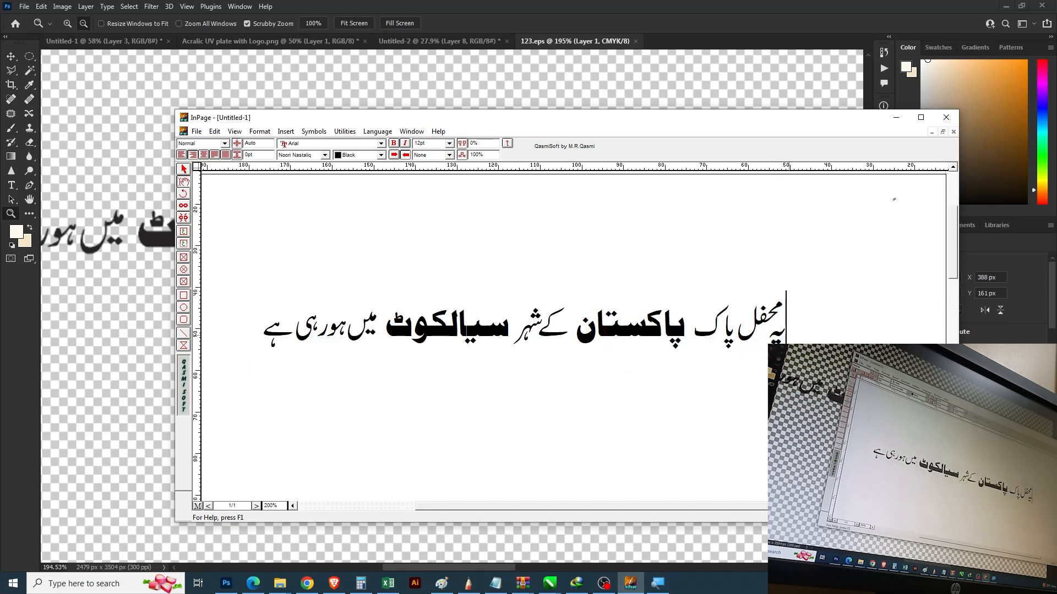
# Start exporting the page as a picture to the Desktop with Encapsulated PostScript Files as the file type
pyautogui.click(196, 131)
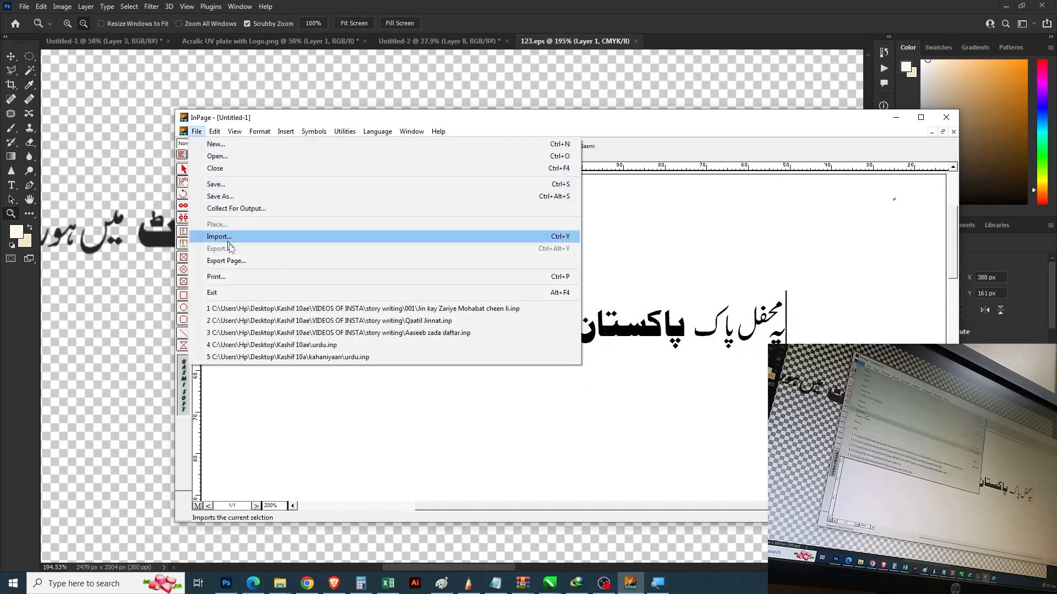
pyautogui.click(223, 260)
pyautogui.click(608, 305)
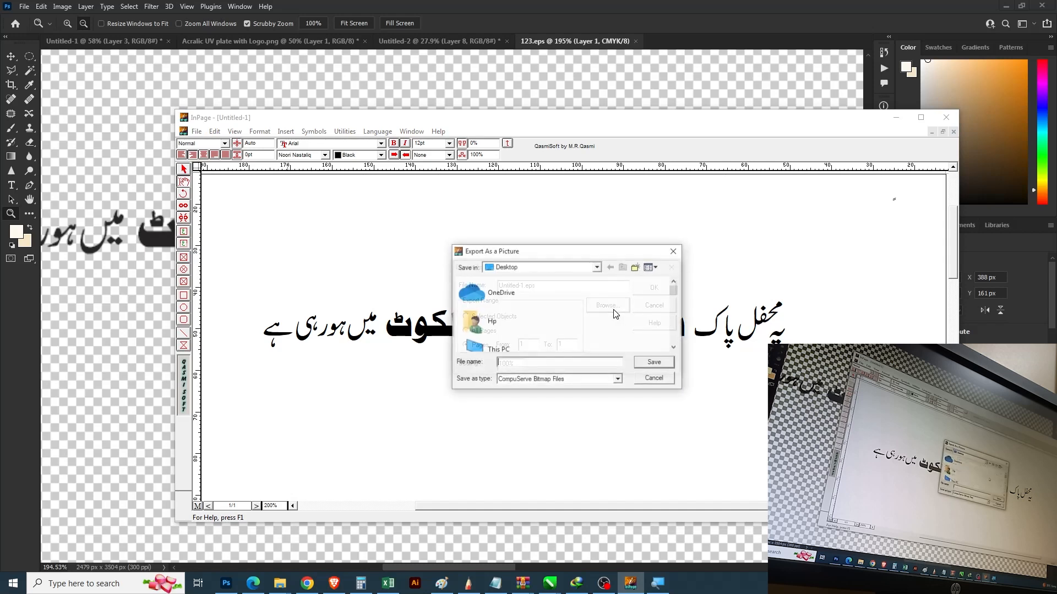
pyautogui.click(566, 382)
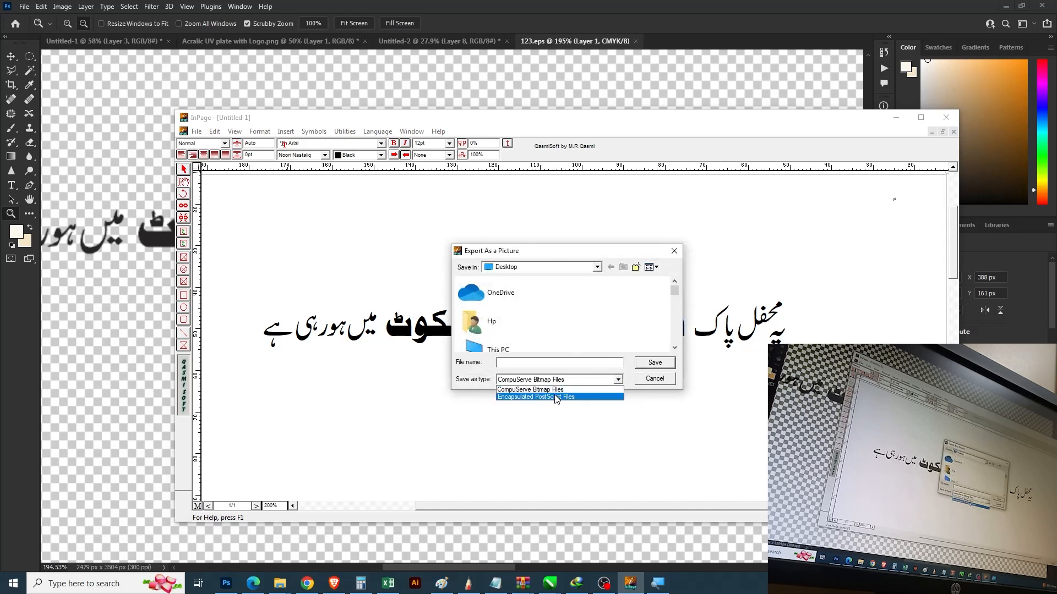
pyautogui.click(556, 398)
# Name the export file 123 and export the page, overwriting the existing 123.eps
pyautogui.write('12')
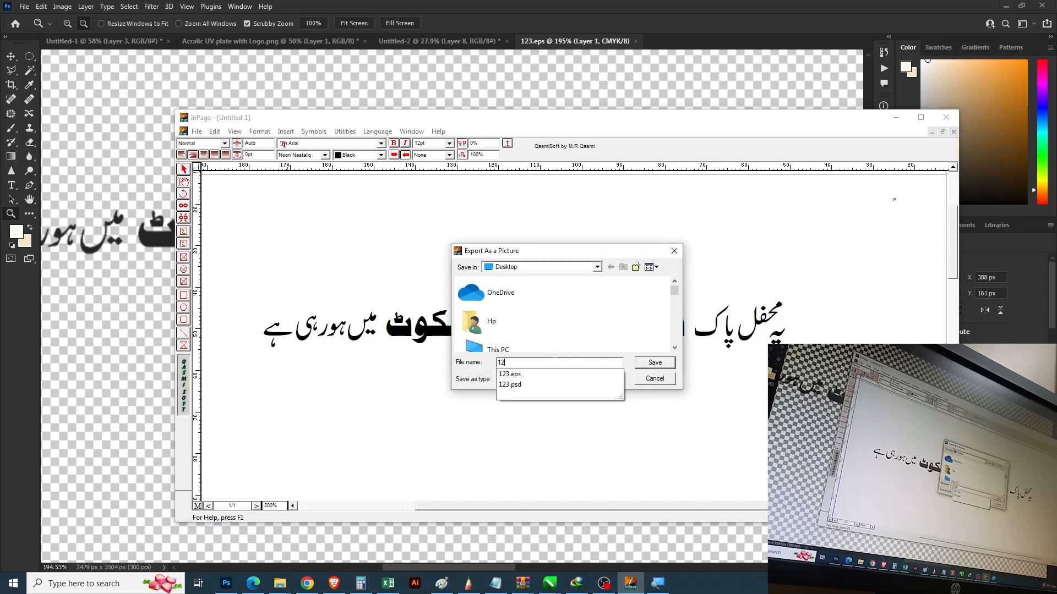
pyautogui.write('3')
pyautogui.click(643, 363)
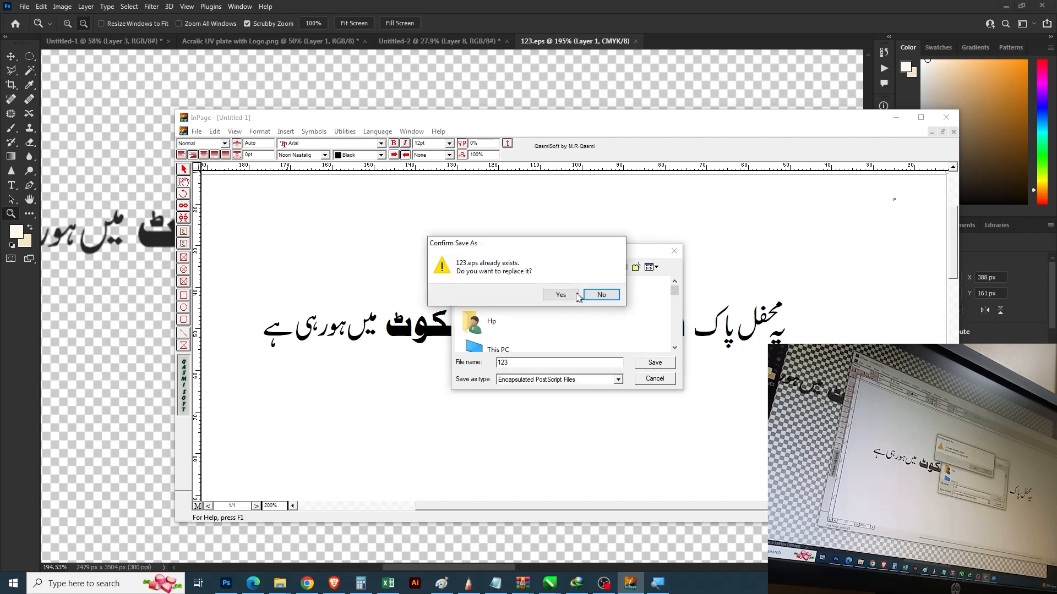
pyautogui.click(562, 296)
pyautogui.click(649, 290)
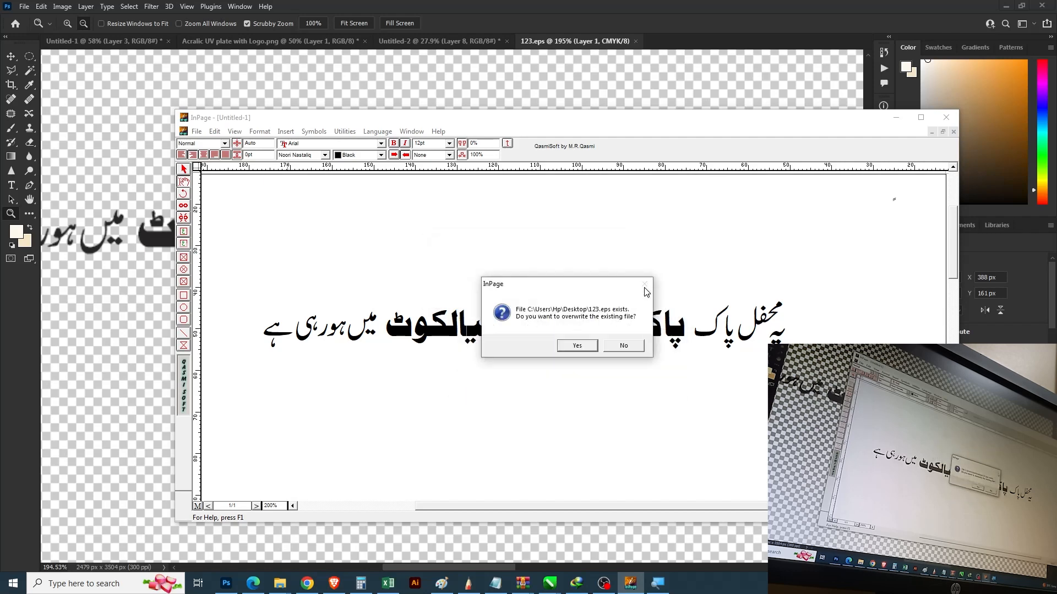
pyautogui.click(582, 350)
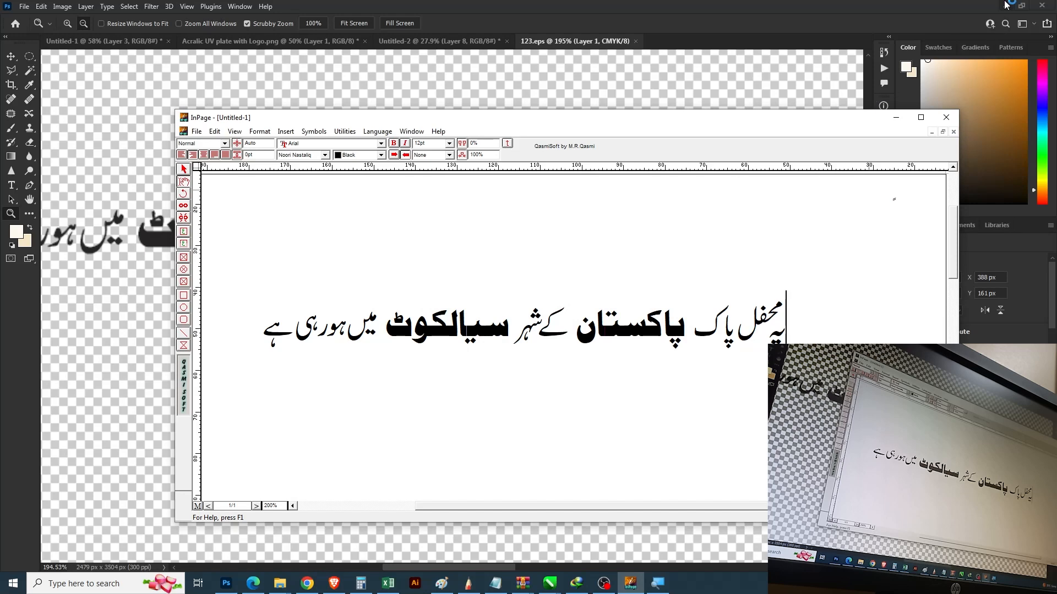
# Minimize InPage and close the old 123.eps document in Photoshop without saving it
pyautogui.click(936, 119)
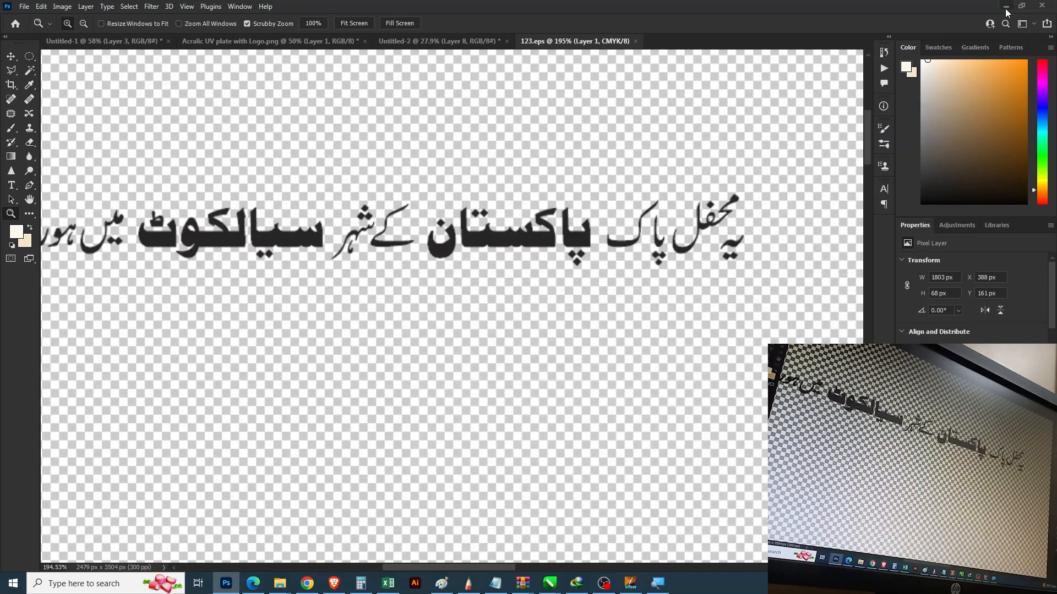
pyautogui.click(636, 42)
pyautogui.click(537, 217)
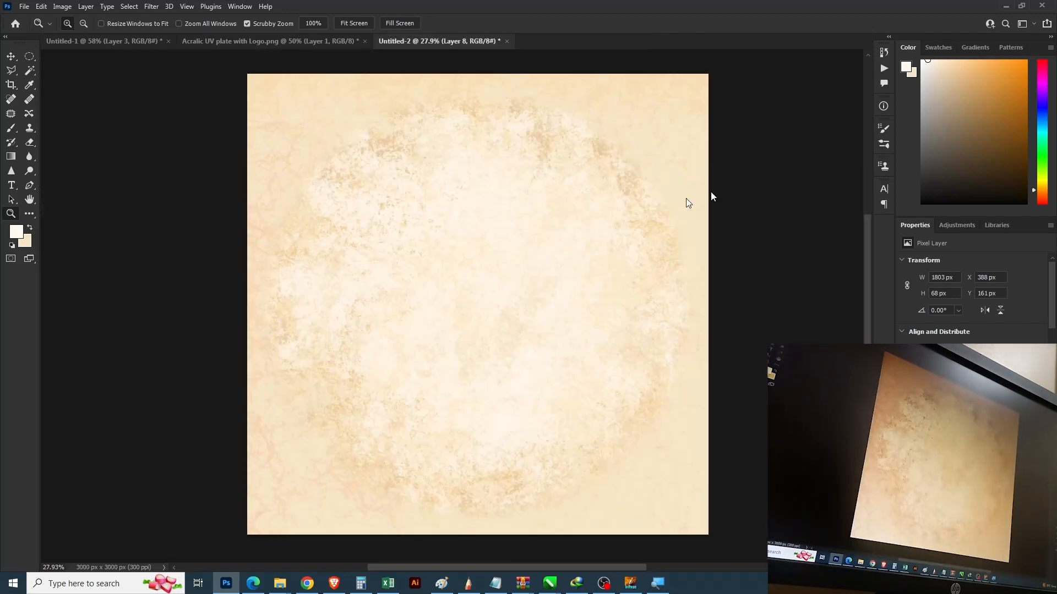
# Open the re-exported 123 EPS file from the desktop in Photoshop, rasterized at 300 pixels/inch in CMYK Color
pyautogui.click(1005, 6)
pyautogui.moveTo(443, 138); pyautogui.dragTo(632, 40)
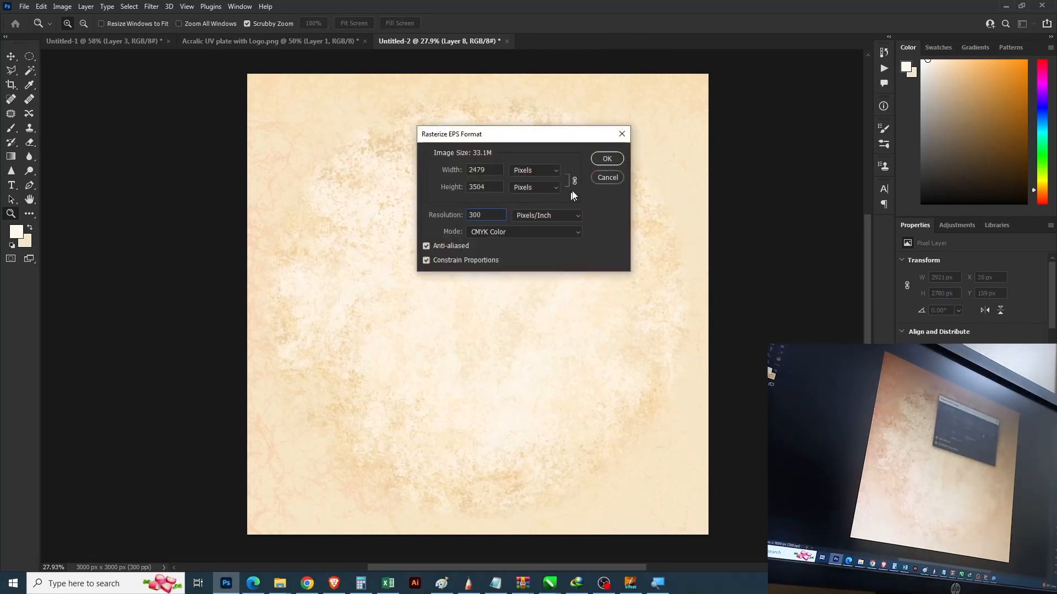
pyautogui.click(607, 159)
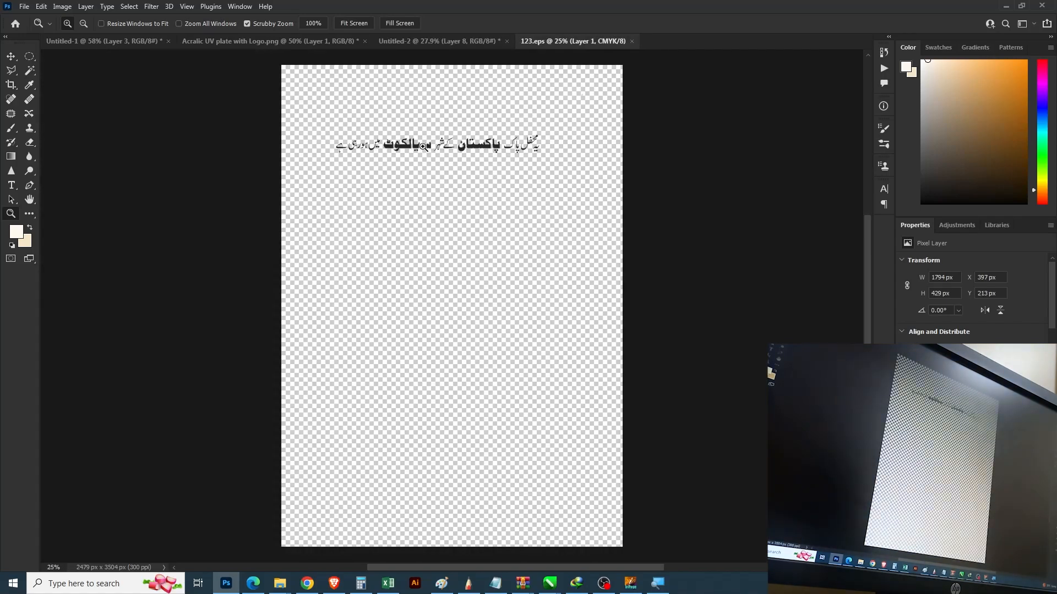
# Examine the sharpness of the enlarged Urdu sentence up close at 300 pixels/inch
pyautogui.moveTo(423, 146); pyautogui.dragTo(480, 406)
pyautogui.moveTo(302, 226); pyautogui.dragTo(490, 408)
pyautogui.moveTo(559, 375); pyautogui.dragTo(468, 348)
pyautogui.moveTo(606, 366); pyautogui.dragTo(479, 300)
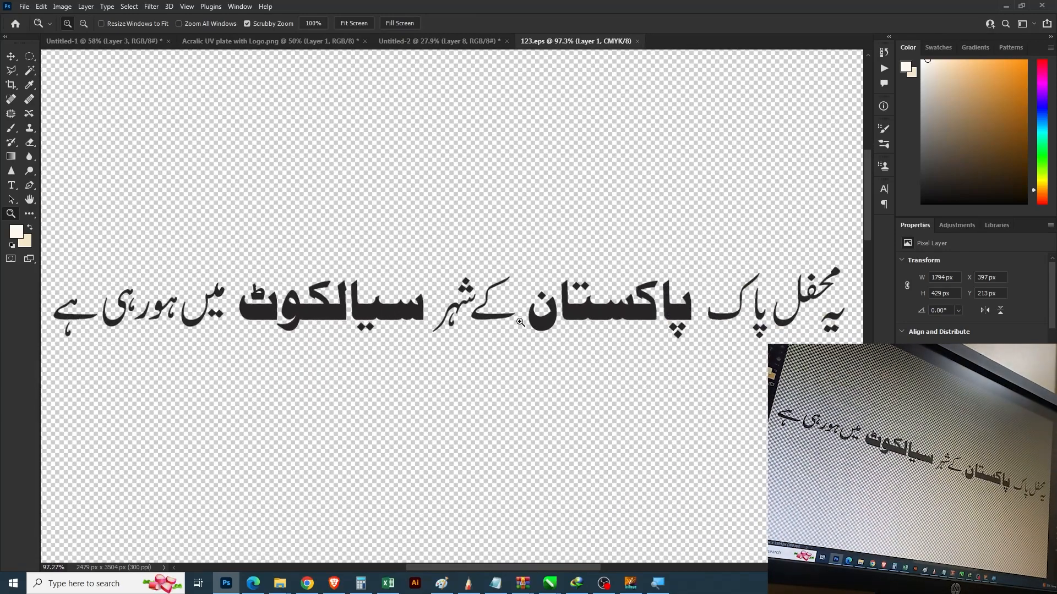
# Close 123.eps without saving and reopen it from the desktop, rasterized at 500 pixels/inch in CMYK Color
pyautogui.hotkey('ctrl', 'w')
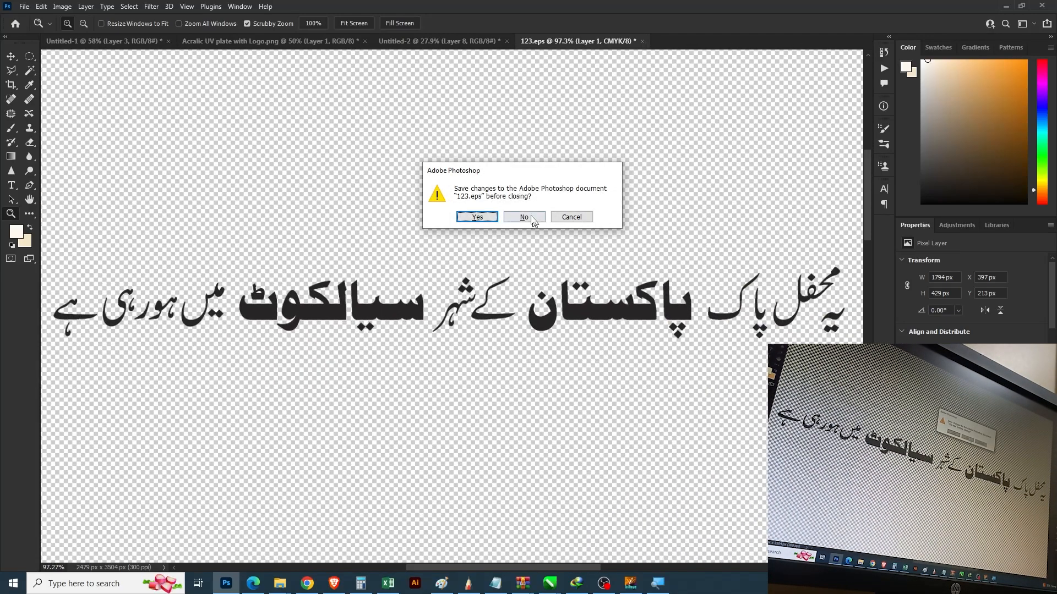
pyautogui.click(532, 219)
pyautogui.press('super+d')
pyautogui.moveTo(446, 135); pyautogui.dragTo(638, 41)
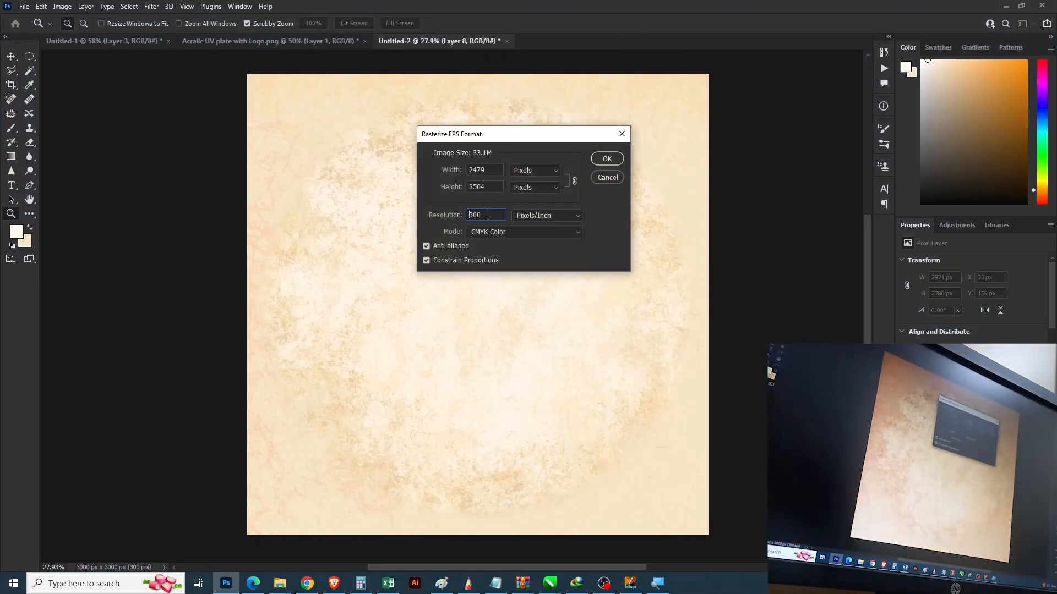
pyautogui.write('500')
pyautogui.press('Return')
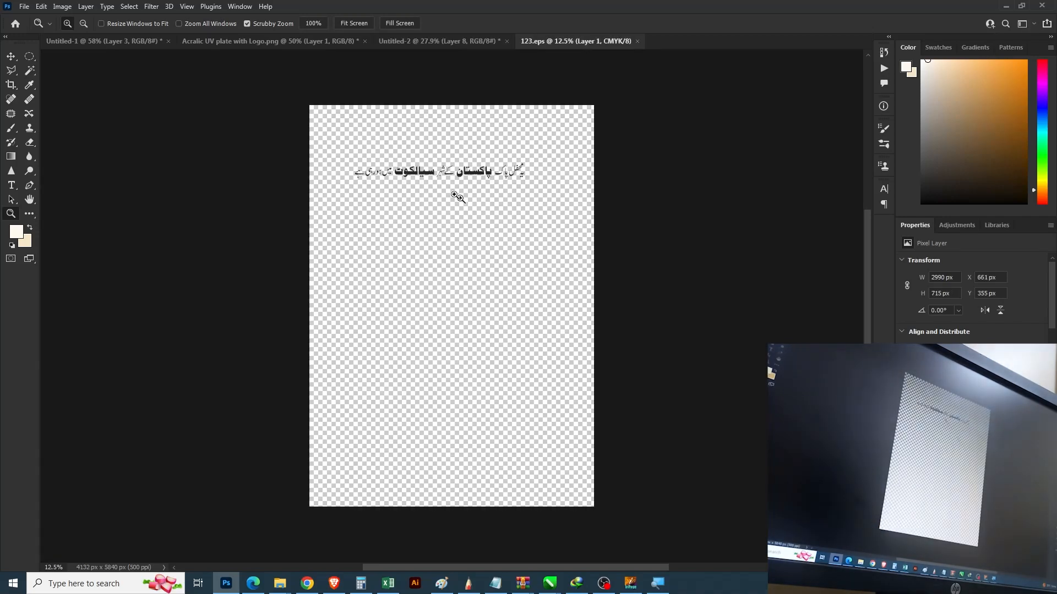
# Examine the letter edges of the sentence rasterized at 500 pixels/inch, both up close and as a whole
pyautogui.moveTo(418, 180); pyautogui.dragTo(552, 255)
pyautogui.moveTo(475, 219); pyautogui.dragTo(477, 405)
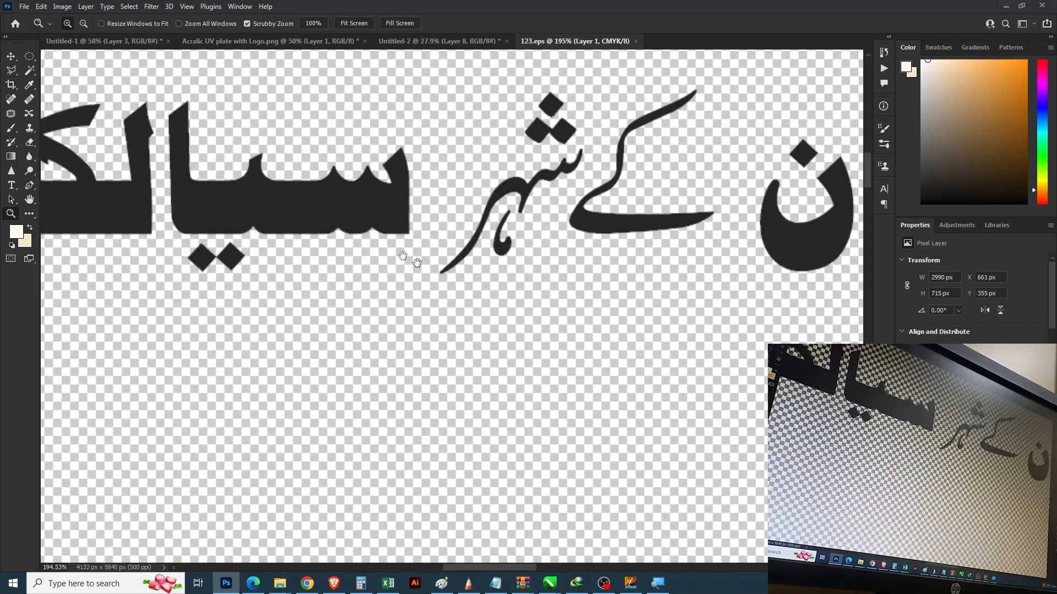
pyautogui.moveTo(320, 213); pyautogui.dragTo(349, 307)
pyautogui.moveTo(527, 355); pyautogui.dragTo(547, 346)
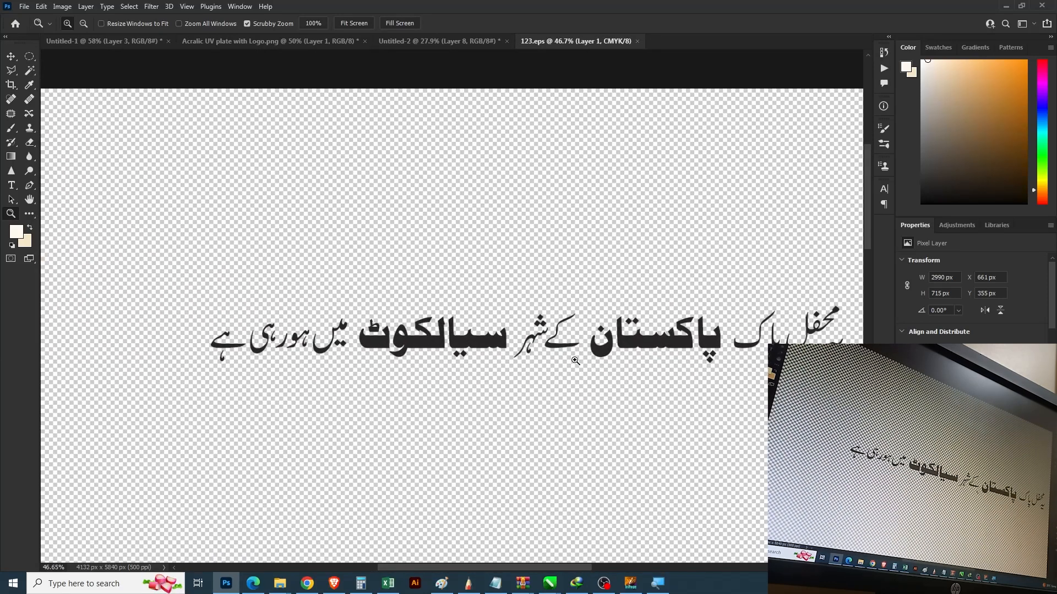
pyautogui.moveTo(613, 357); pyautogui.dragTo(534, 353)
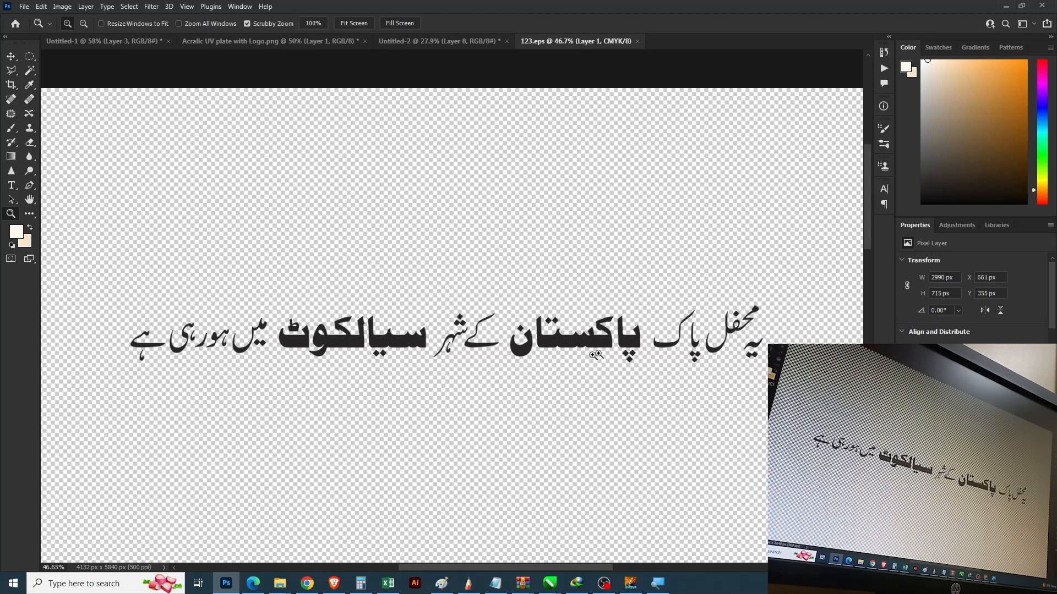
# Float the Layers panel over the canvas and check in the list of available panels that Layers is enabled
pyautogui.moveTo(913, 401); pyautogui.dragTo(601, 148)
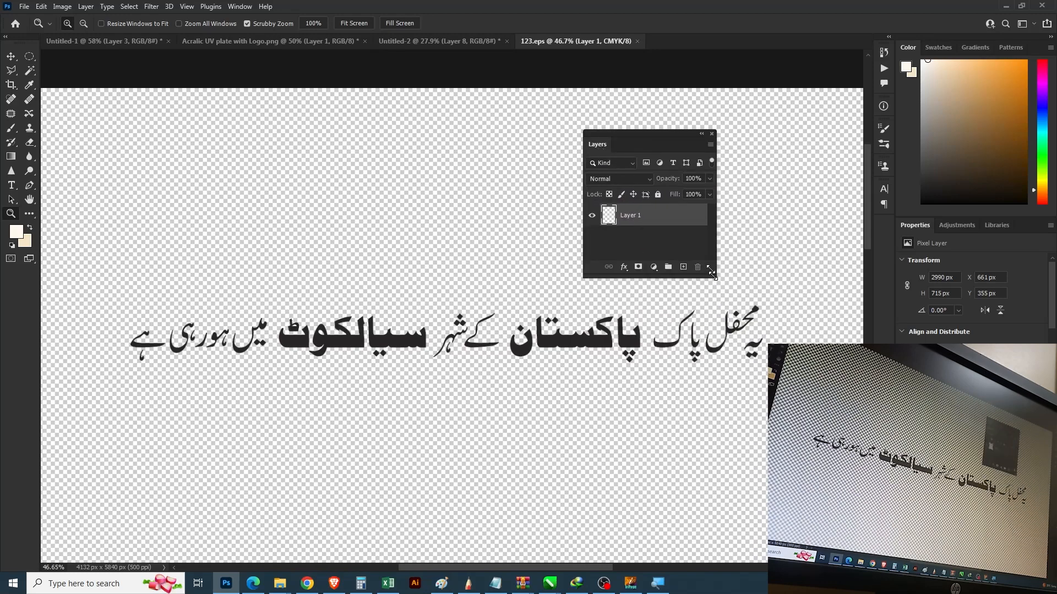
pyautogui.click(239, 7)
pyautogui.click(239, 7)
pyautogui.click(239, 7)
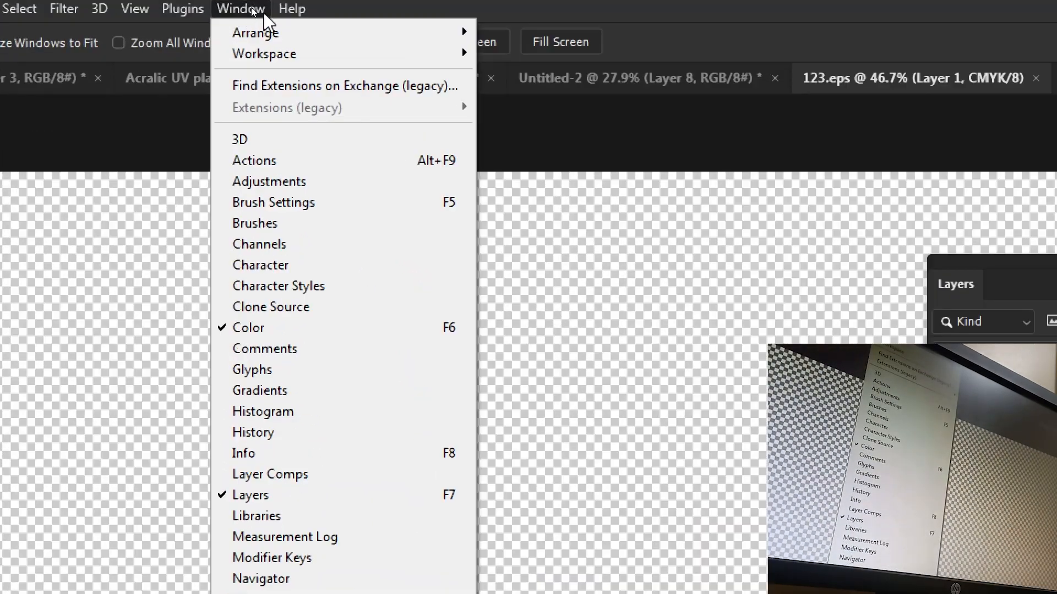
pyautogui.click(238, 8)
pyautogui.click(238, 8)
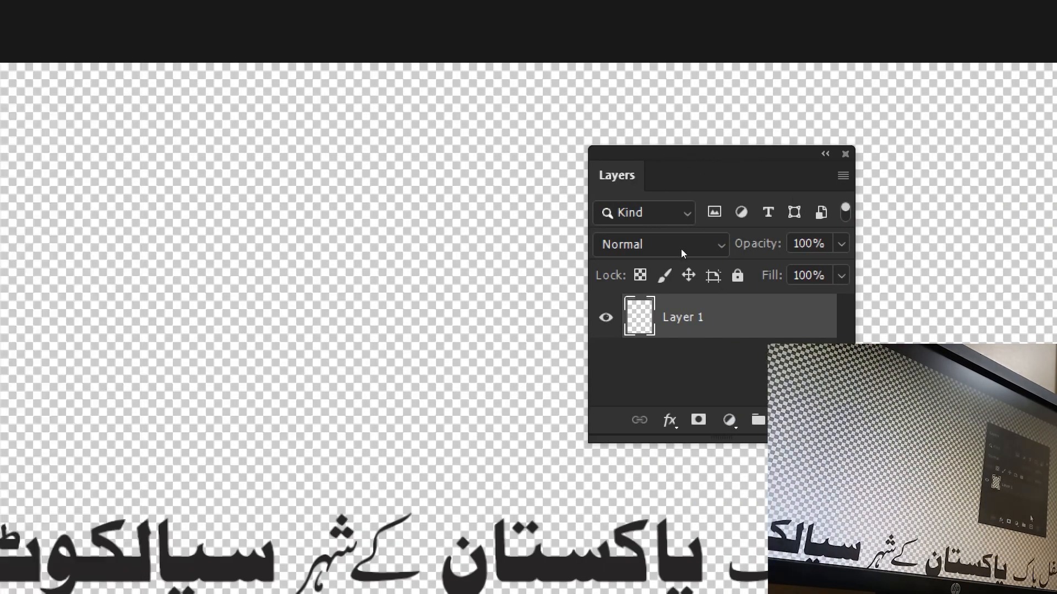
# Activate the Move tool in the 123.eps document
pyautogui.moveTo(637, 510); pyautogui.dragTo(555, 114)
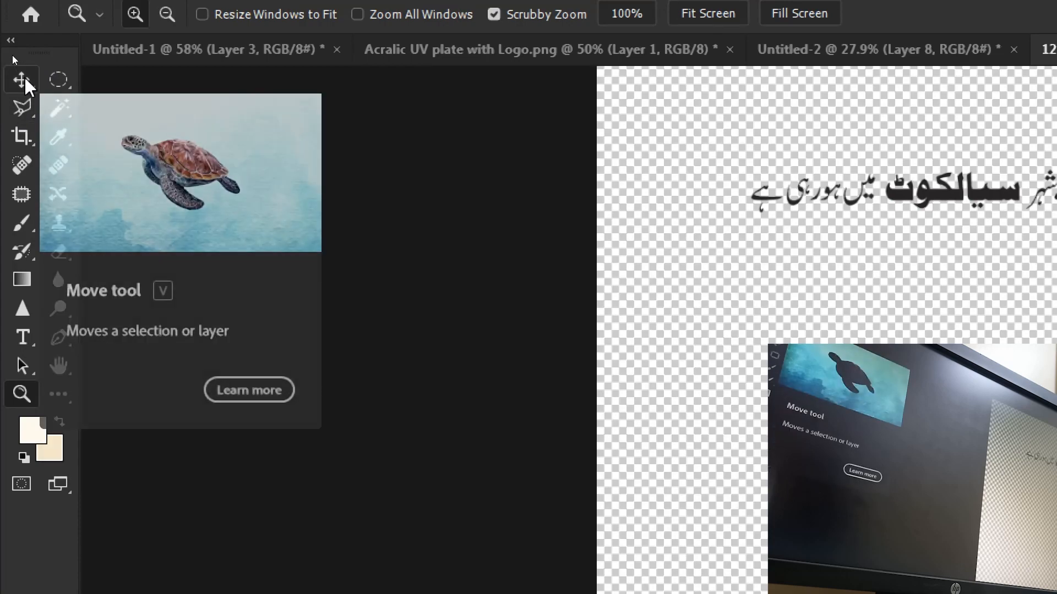
pyautogui.click(22, 79)
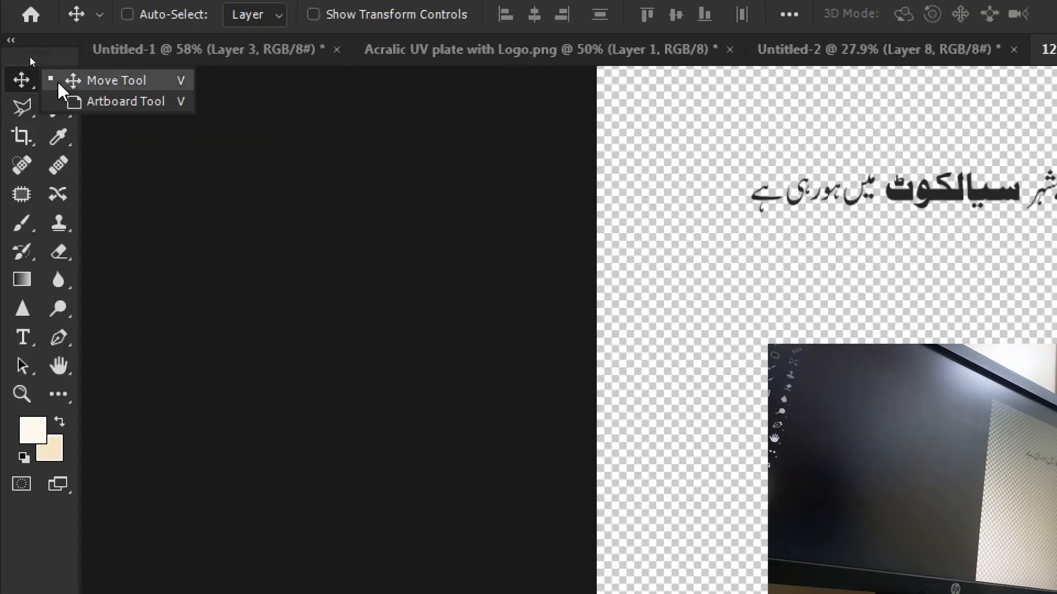
pyautogui.click(99, 78)
pyautogui.press('space')
pyautogui.moveTo(960, 314); pyautogui.dragTo(393, 396)
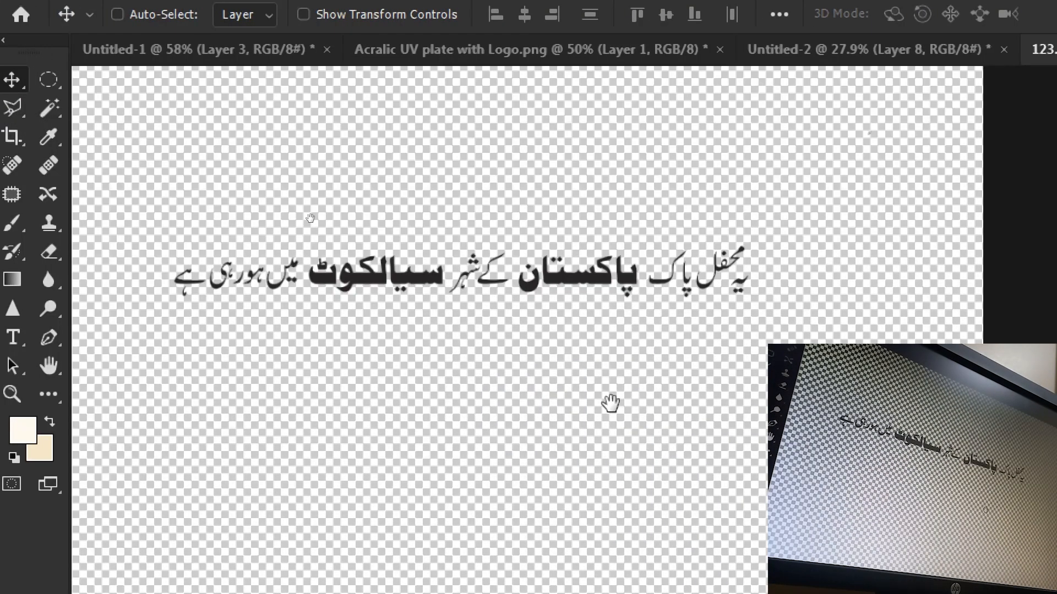
pyautogui.press('space')
pyautogui.moveTo(711, 314); pyautogui.dragTo(363, 119)
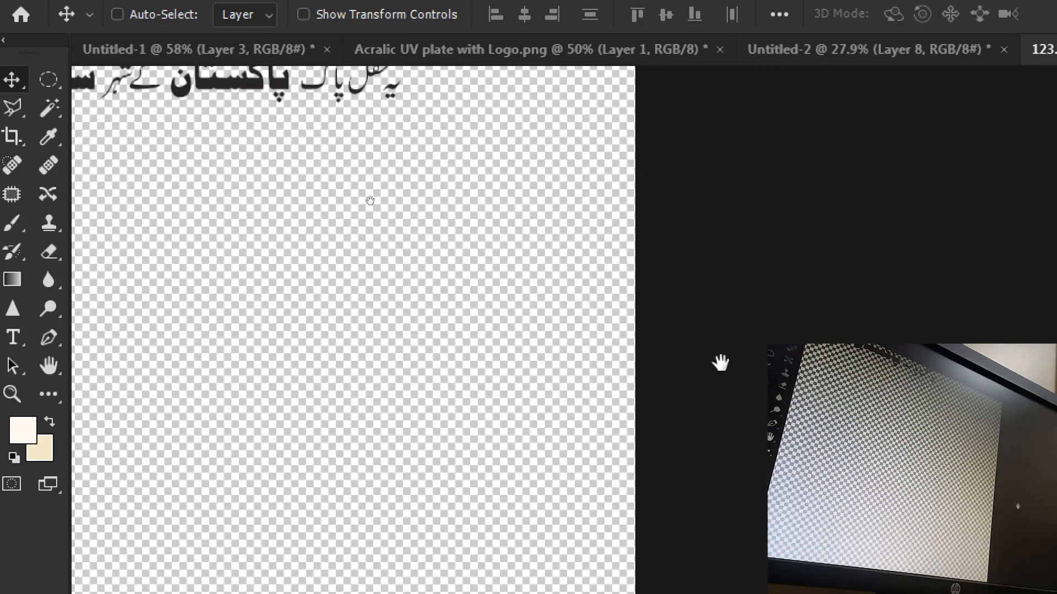
pyautogui.moveTo(721, 362); pyautogui.dragTo(774, 402)
pyautogui.moveTo(568, 401); pyautogui.dragTo(820, 533)
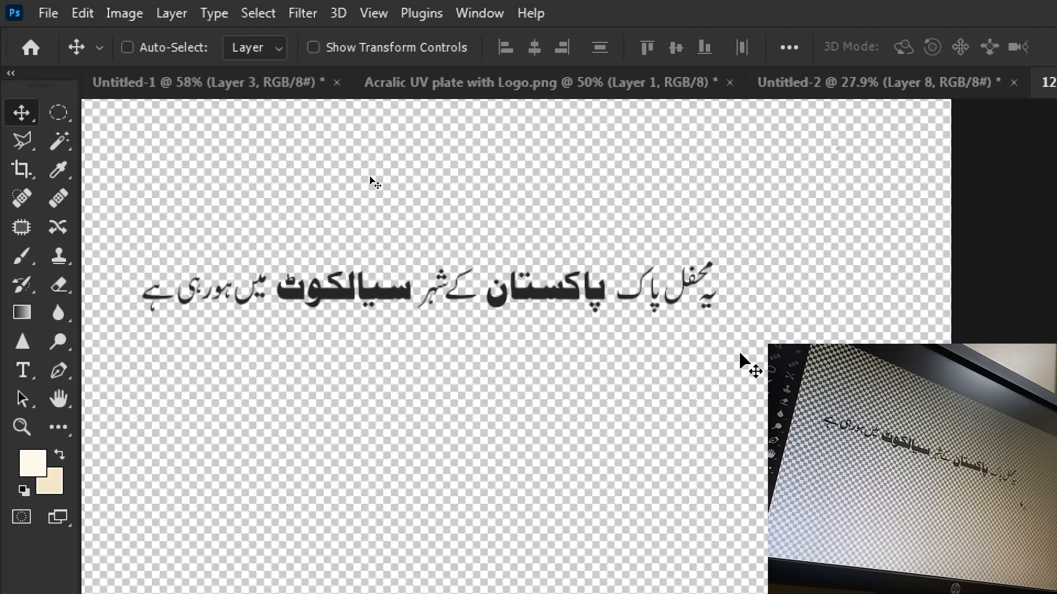
# Activate the Zoom tool and place the floating Layers panel just below the Urdu sentence
pyautogui.press('z')
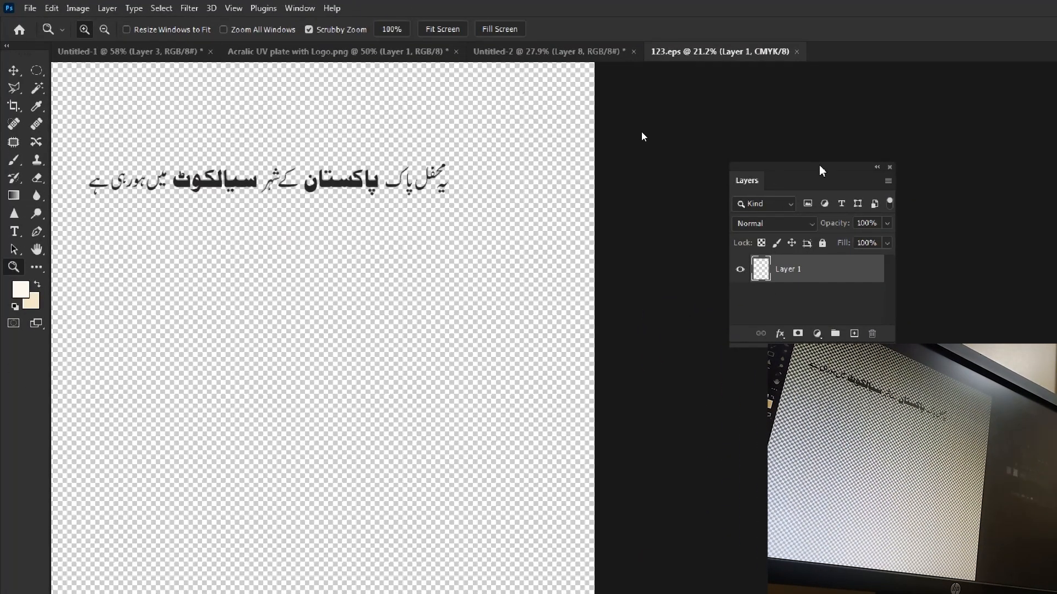
pyautogui.moveTo(820, 167); pyautogui.dragTo(437, 218)
pyautogui.moveTo(524, 175); pyautogui.dragTo(644, 172)
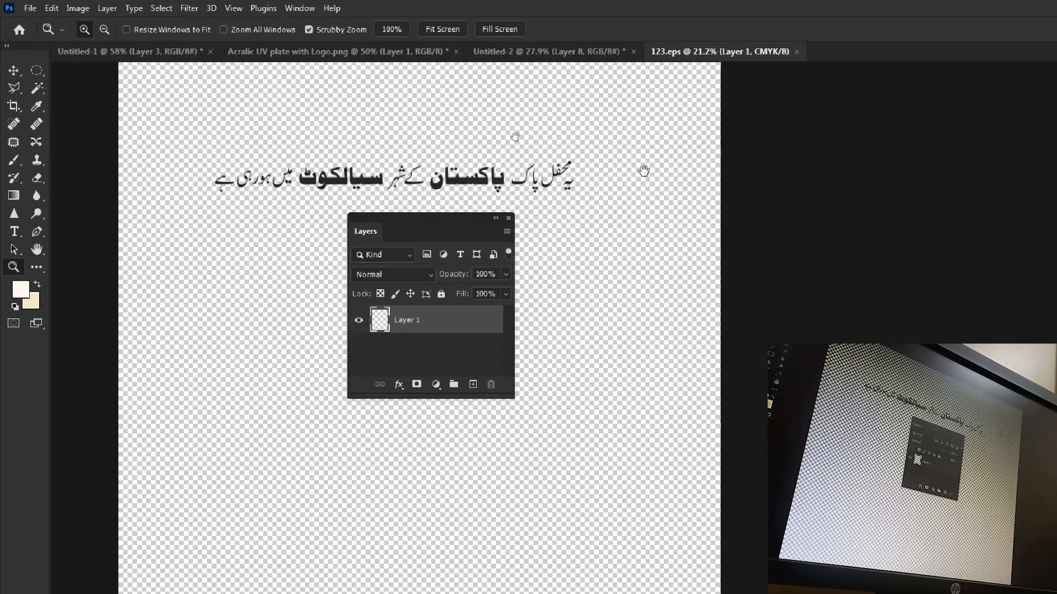
# Move the Urdu sentence layer slightly to about X 690 px, Y 331 px
pyautogui.moveTo(424, 177)
pyautogui.mouseDown()
pyautogui.moveTo(417, 161)
pyautogui.moveTo(397, 170)
pyautogui.moveTo(424, 185)
pyautogui.mouseUp()
pyautogui.moveTo(382, 157); pyautogui.dragTo(514, 143)
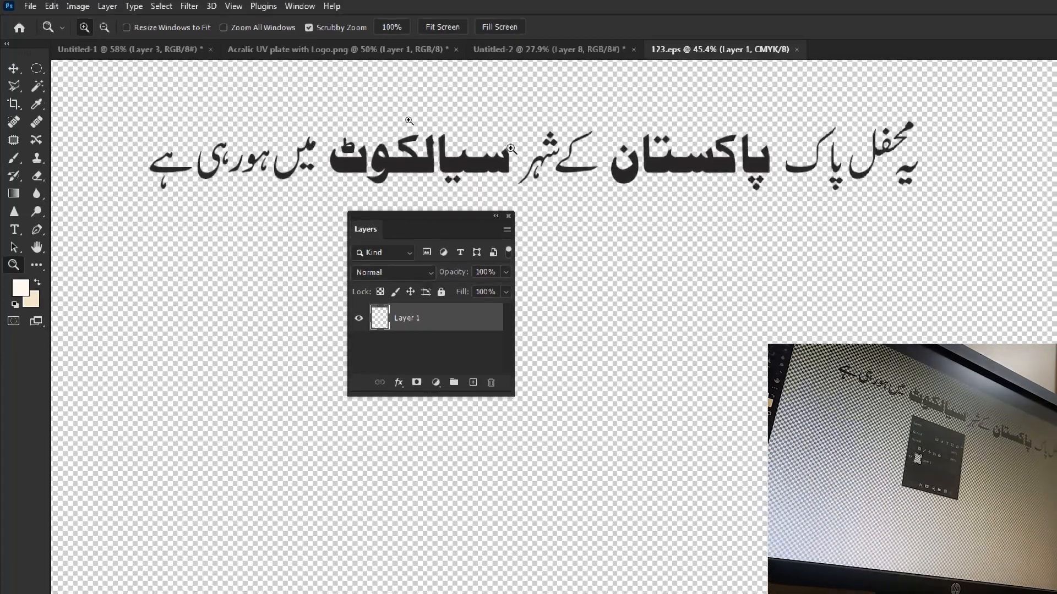
pyautogui.click(12, 71)
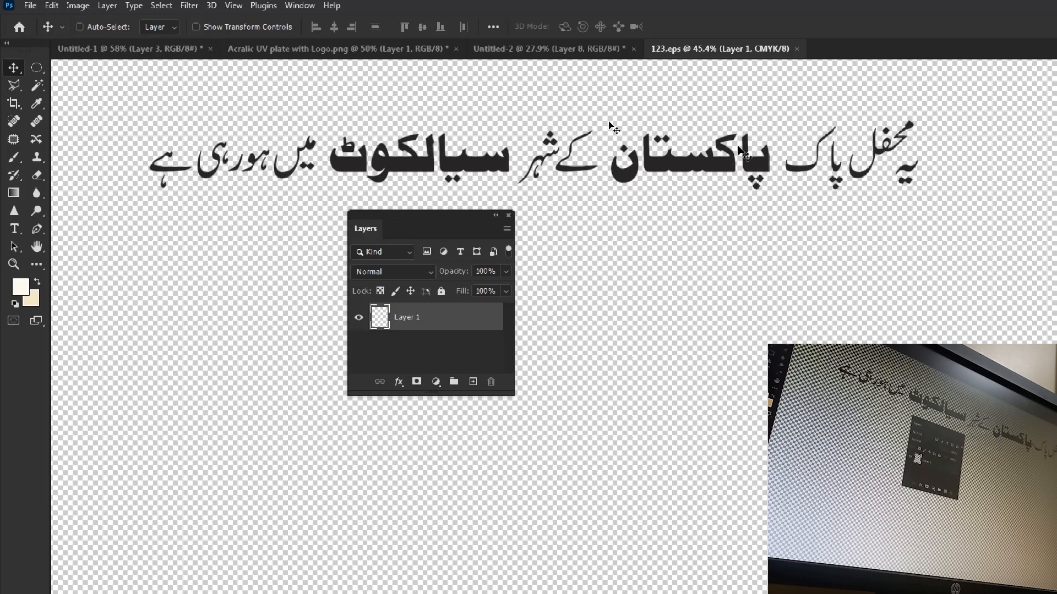
pyautogui.moveTo(764, 153); pyautogui.dragTo(744, 140)
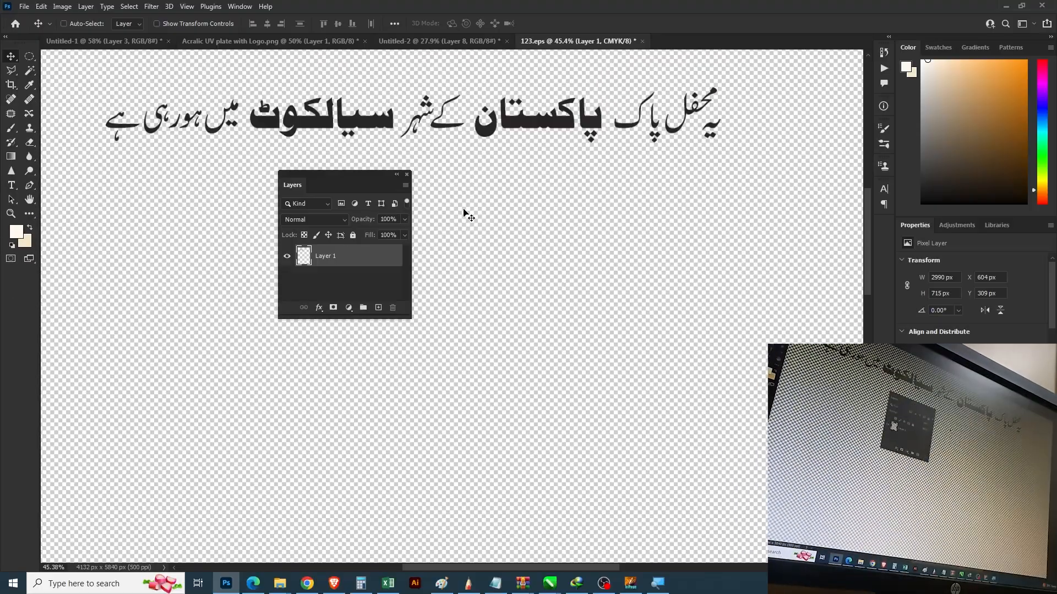
pyautogui.moveTo(723, 56); pyautogui.dragTo(748, 65)
pyautogui.moveTo(520, 145)
pyautogui.mouseDown()
pyautogui.moveTo(510, 143)
pyautogui.moveTo(545, 141)
pyautogui.moveTo(525, 146)
pyautogui.mouseUp()
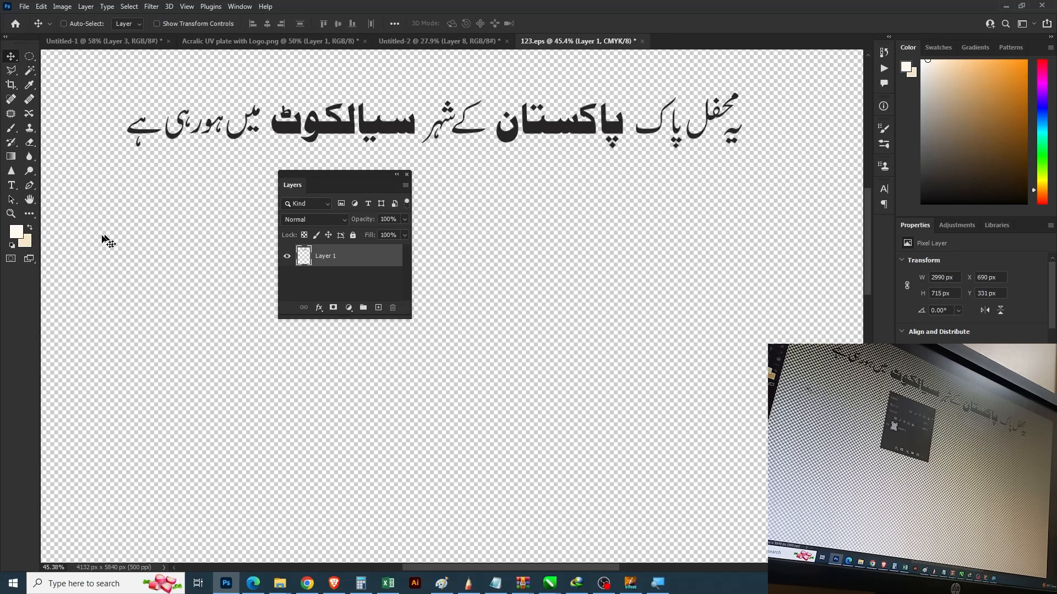
# Set the foreground colour to golden yellow, fill only the sentence's lettering with it, and shift the sentence to about X 789 px, Y 349 px
pyautogui.click(14, 234)
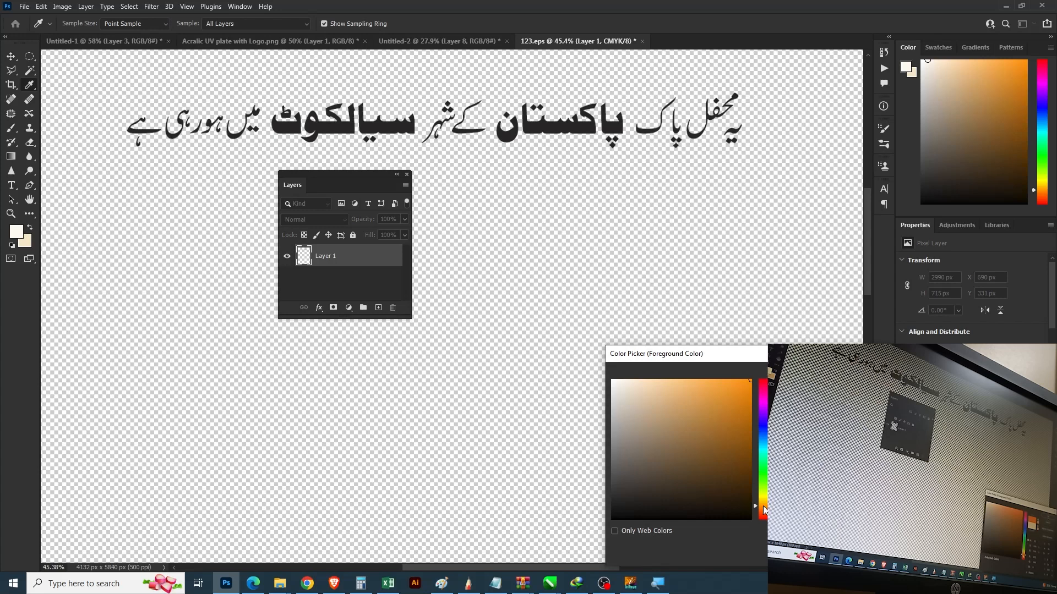
pyautogui.moveTo(764, 507); pyautogui.dragTo(764, 503)
pyautogui.press('Return')
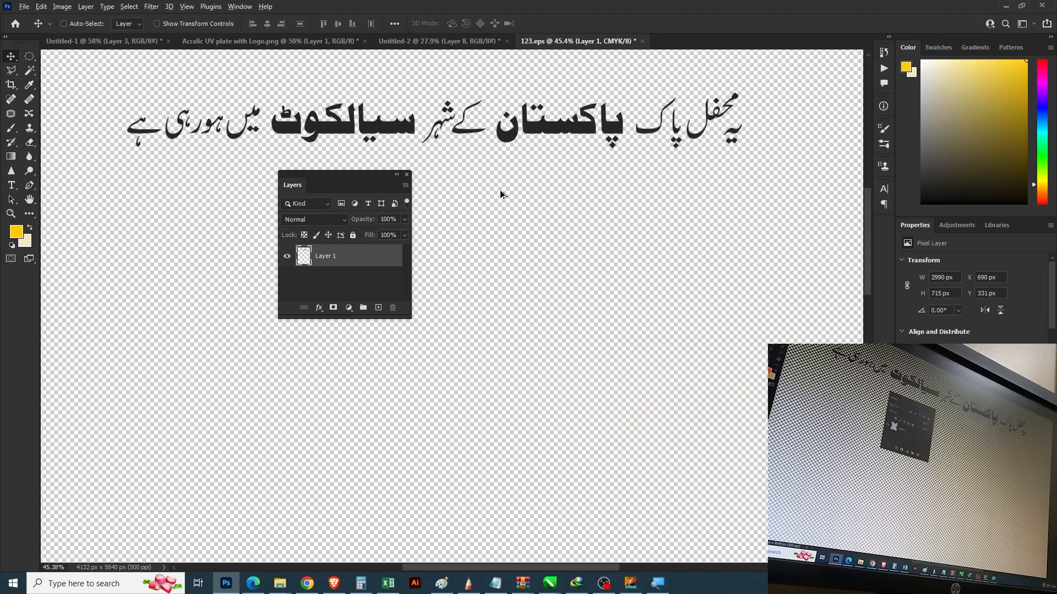
pyautogui.hotkey('alt', 'shift', 'BackSpace')
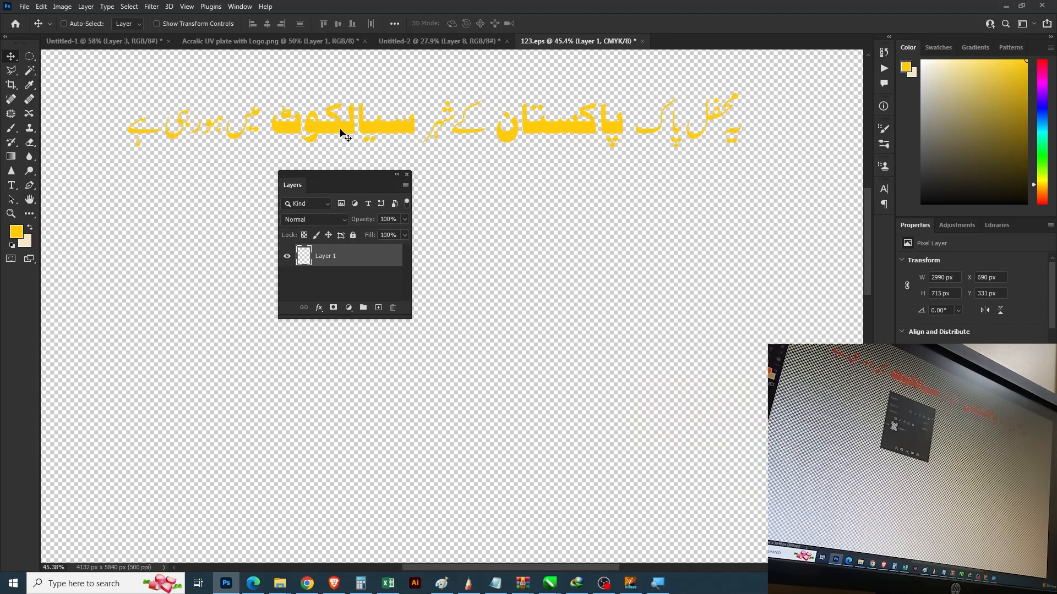
pyautogui.moveTo(506, 125); pyautogui.dragTo(531, 130)
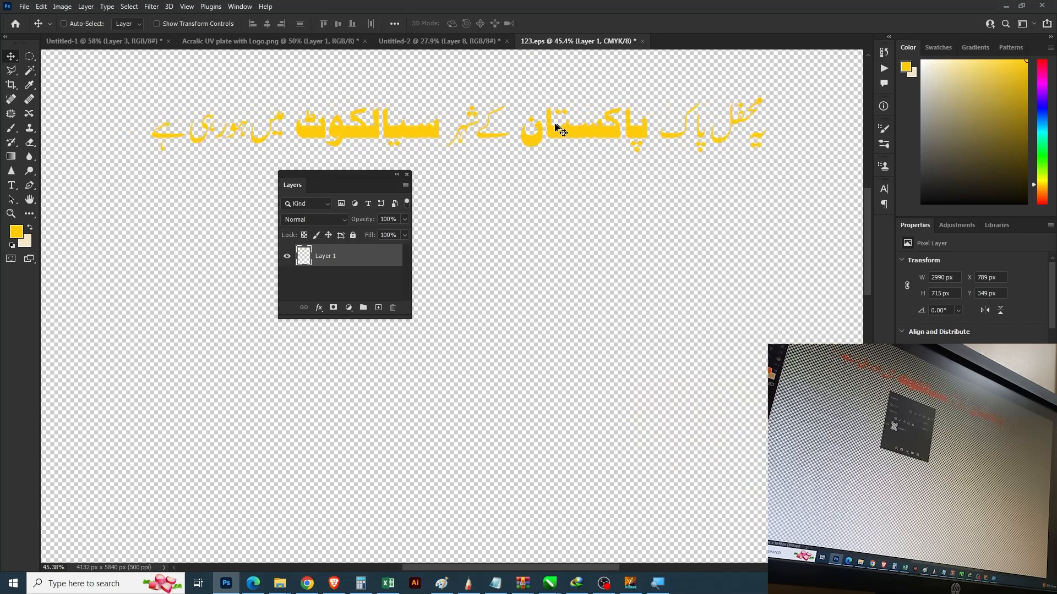
# Look through the document arrangement options and the list of available workspaces
pyautogui.click(24, 59)
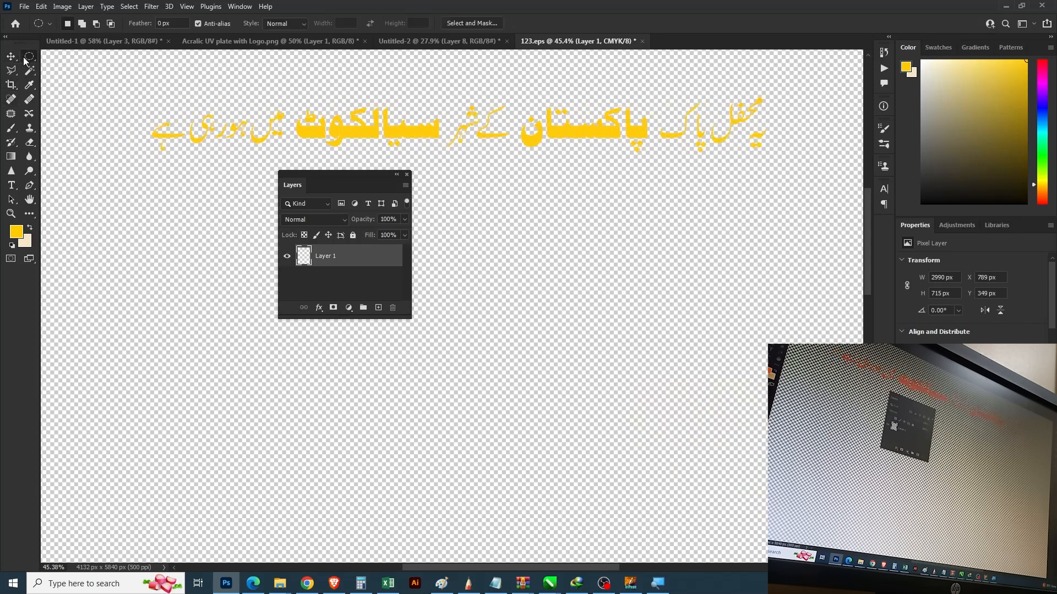
pyautogui.click(31, 61)
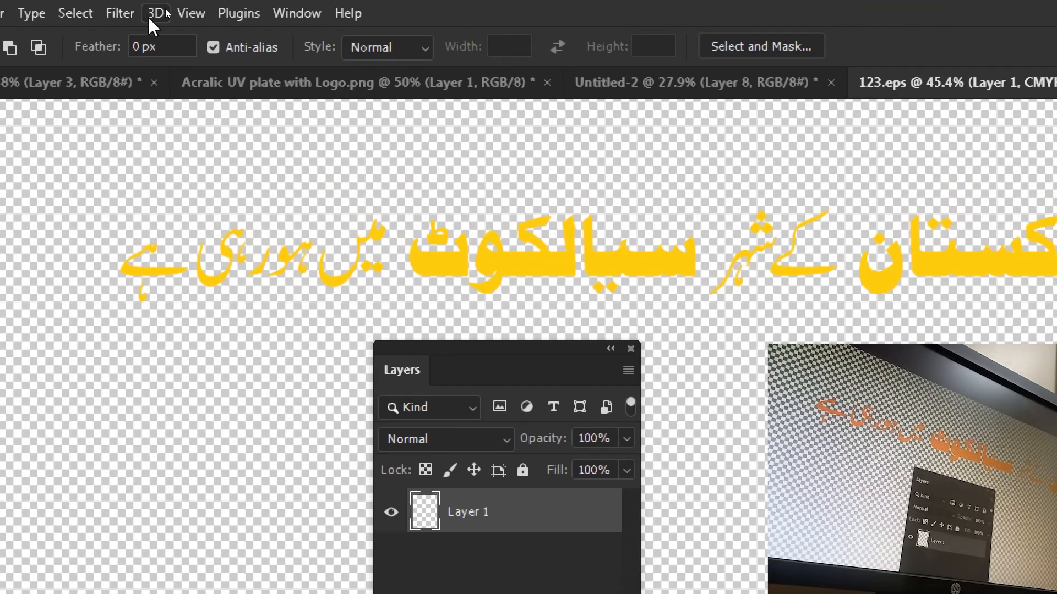
pyautogui.click(297, 13)
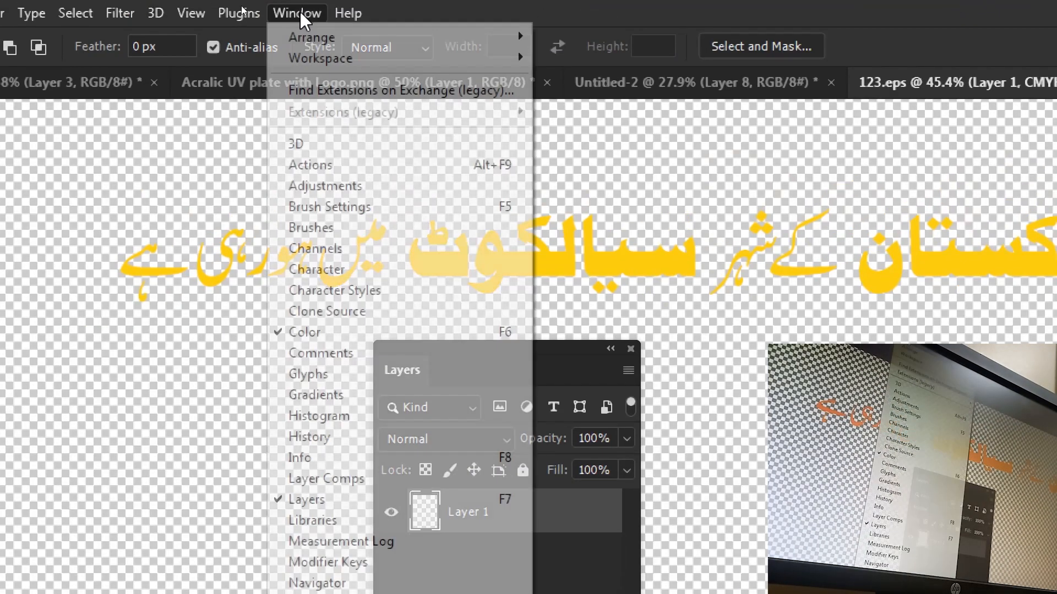
pyautogui.moveTo(464, 60)
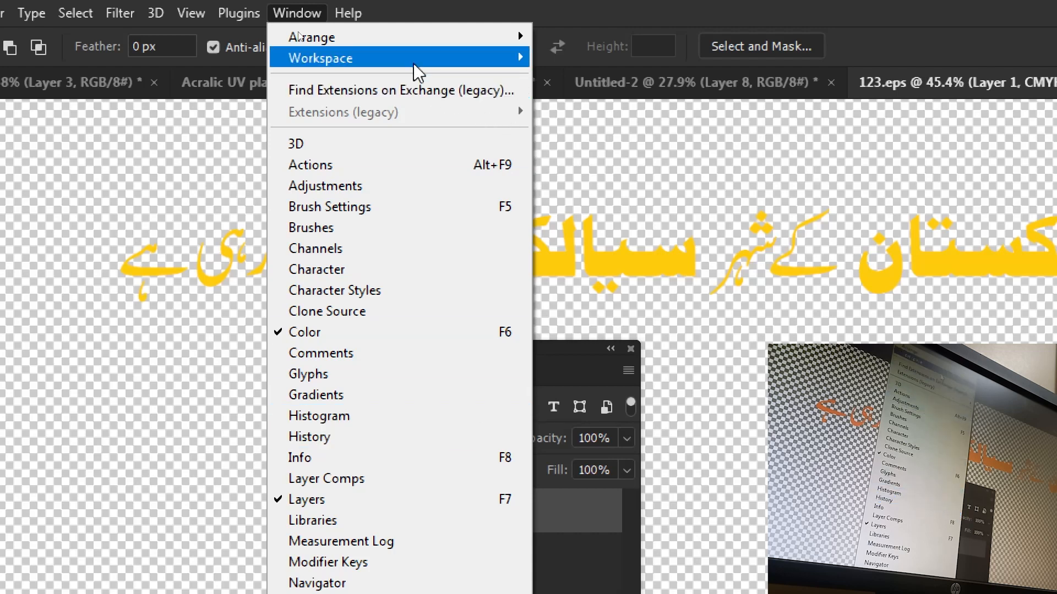
pyautogui.moveTo(413, 60)
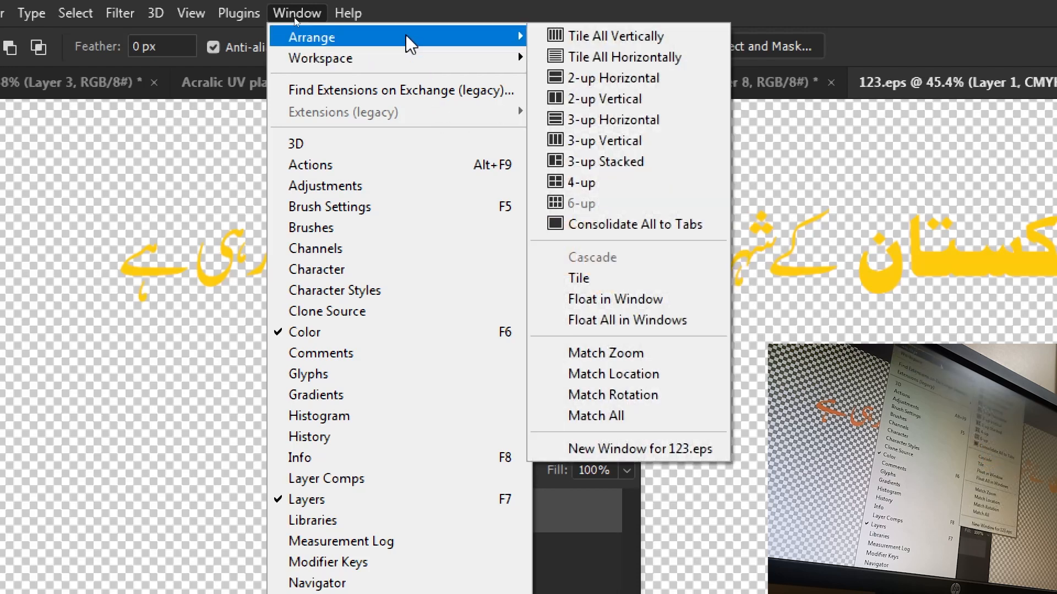
pyautogui.click(320, 11)
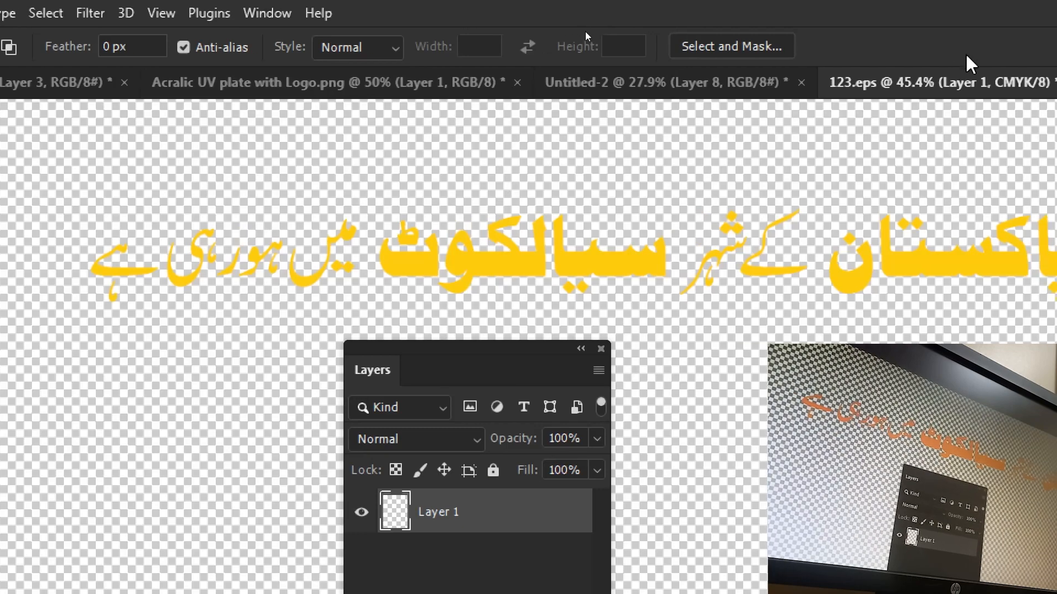
pyautogui.press('z')
pyautogui.moveTo(585, 315); pyautogui.dragTo(504, 285)
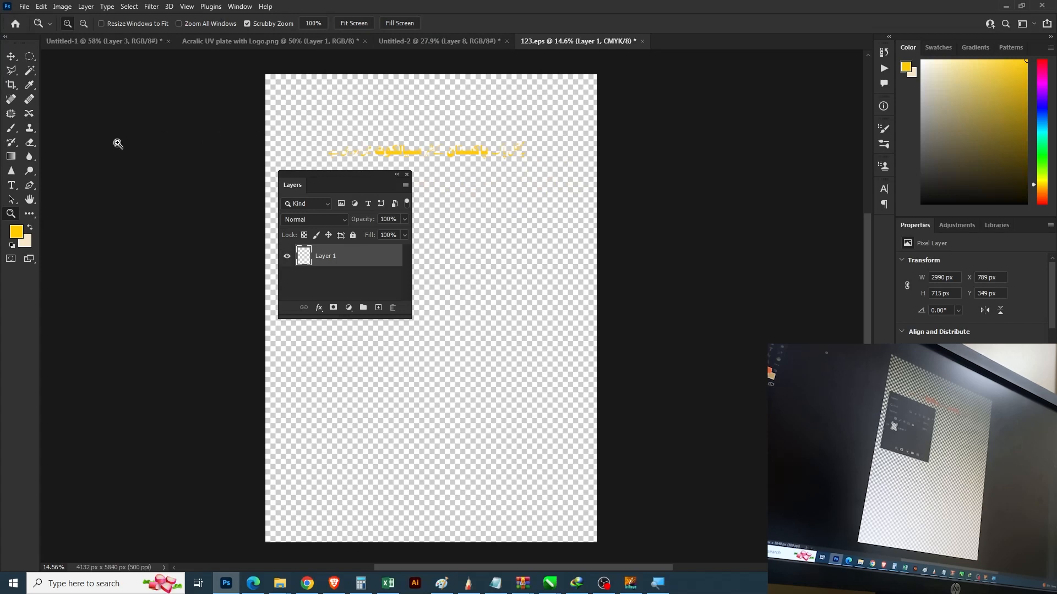
pyautogui.click(246, 6)
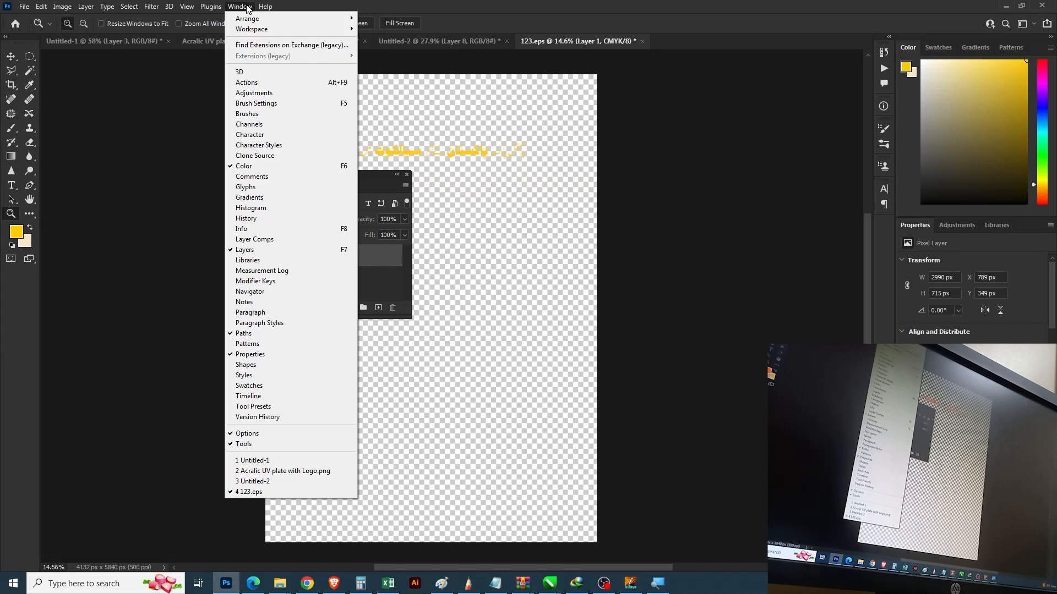
pyautogui.moveTo(269, 31)
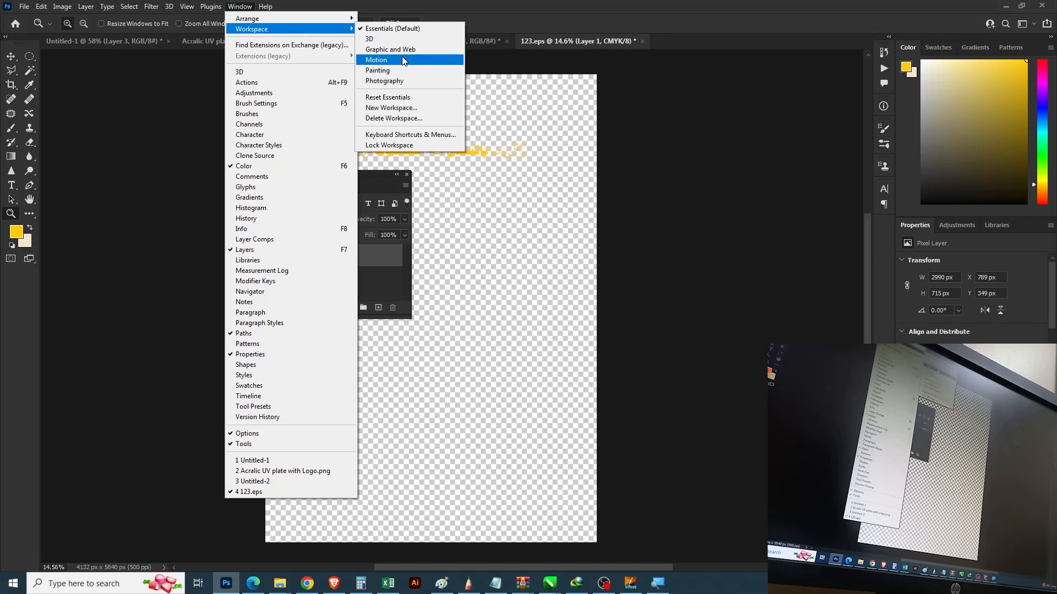
pyautogui.click(35, 214)
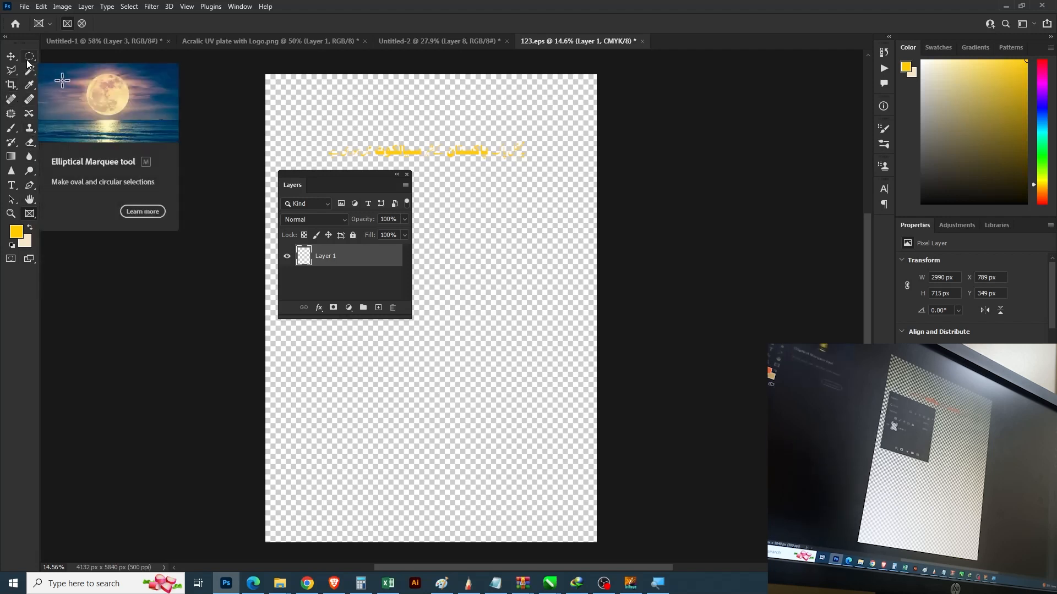
pyautogui.click(14, 131)
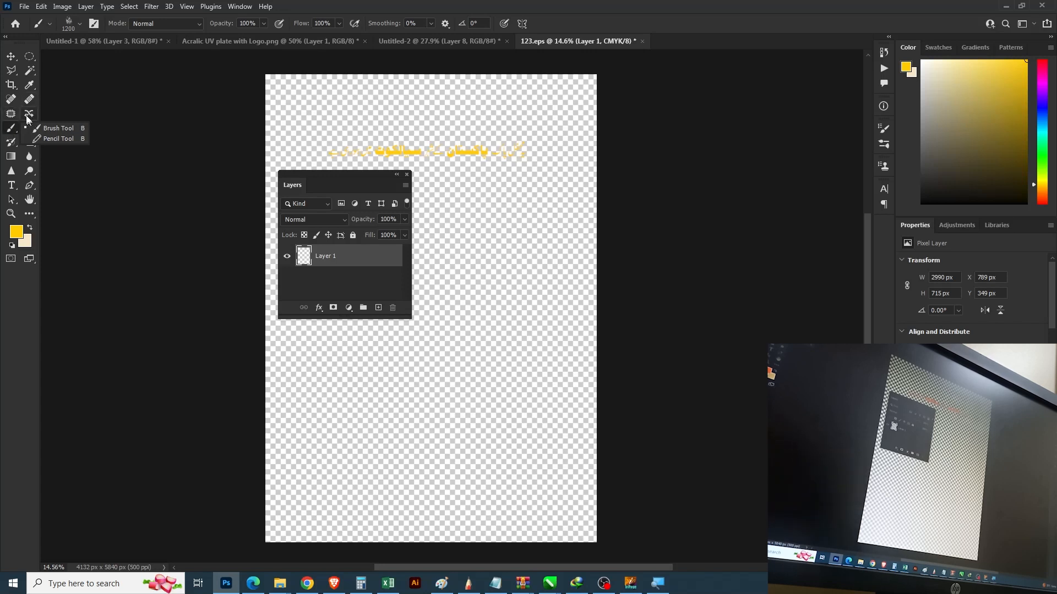
pyautogui.click(30, 57)
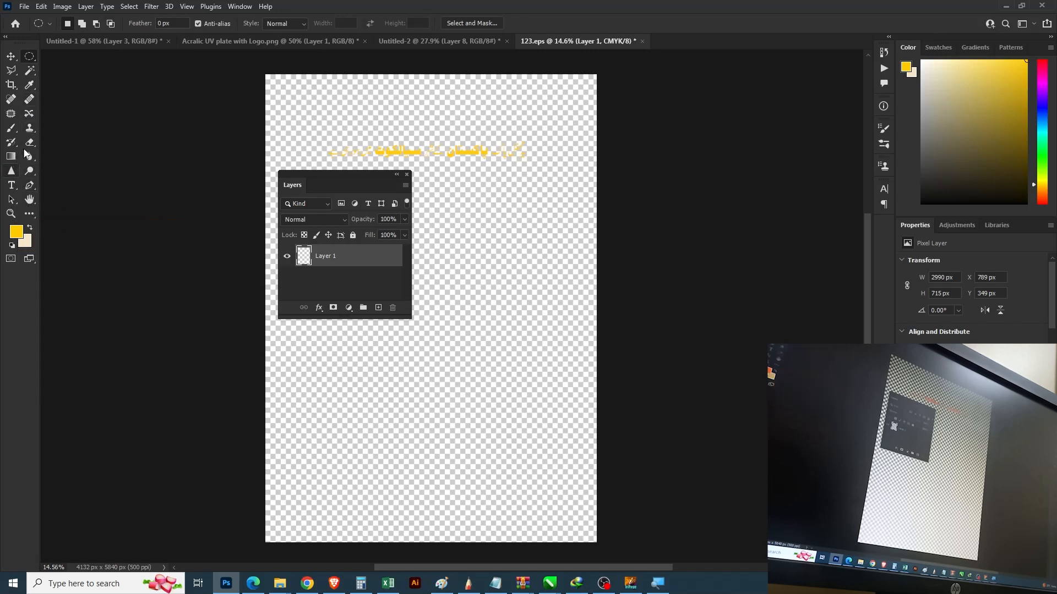
pyautogui.click(10, 132)
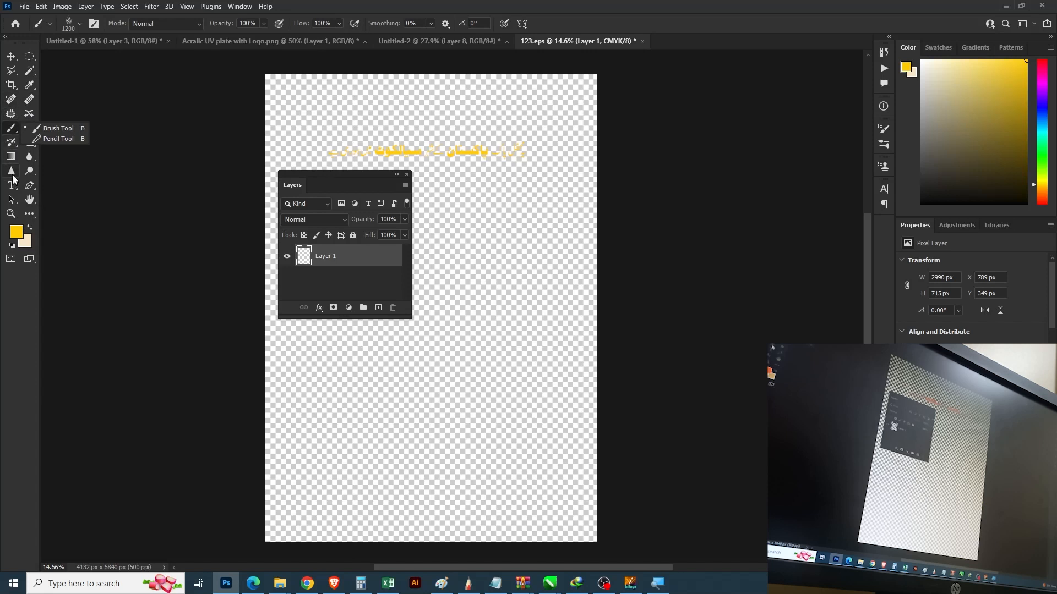
pyautogui.click(12, 173)
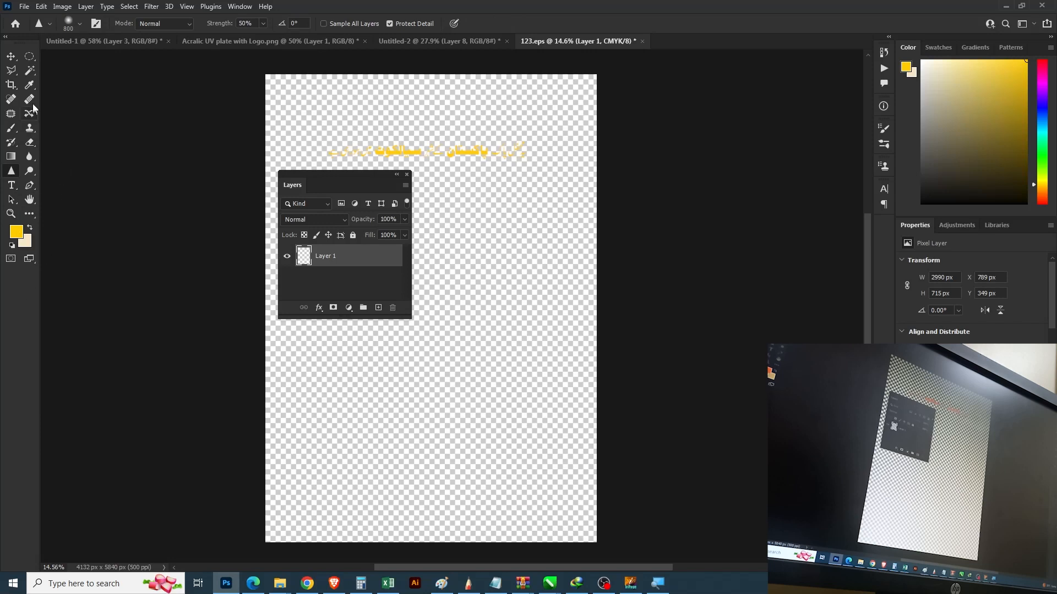
pyautogui.click(11, 40)
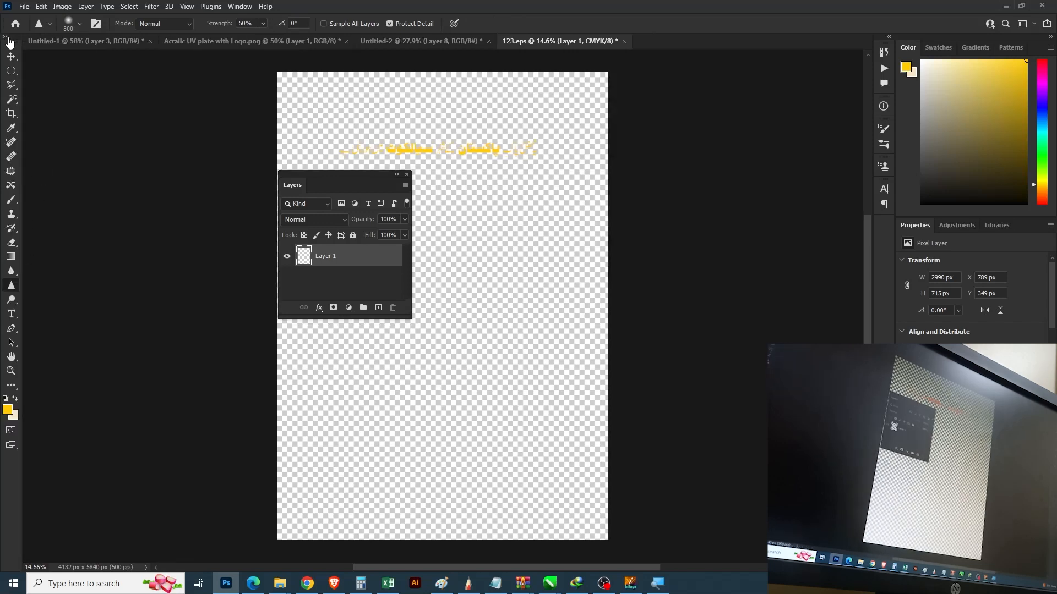
pyautogui.click(10, 39)
# Switch to the Graphic and Web workspace and arrange its tools in two columns
pyautogui.click(240, 7)
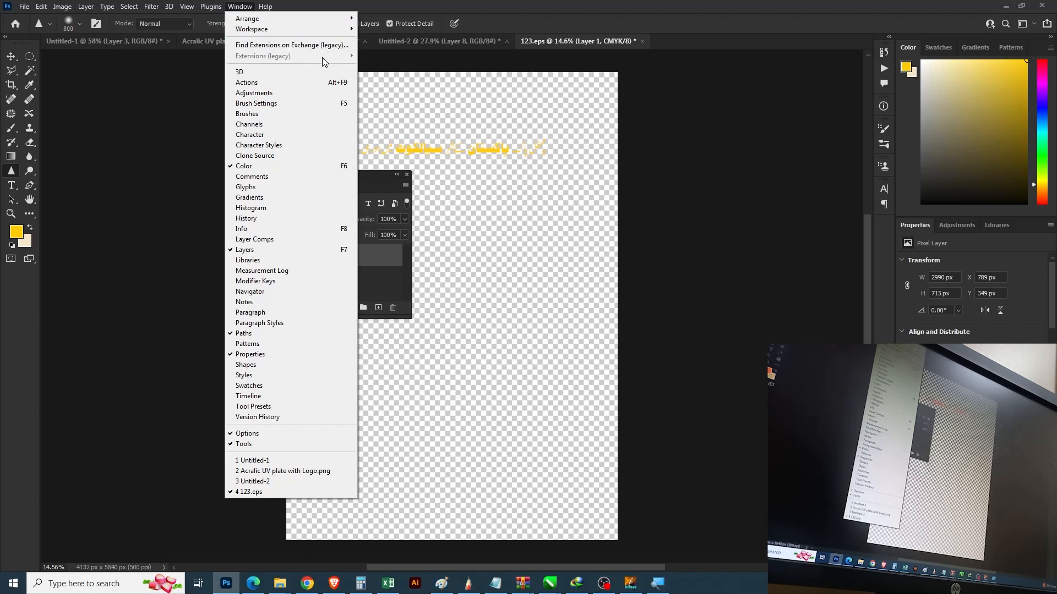
pyautogui.moveTo(322, 31)
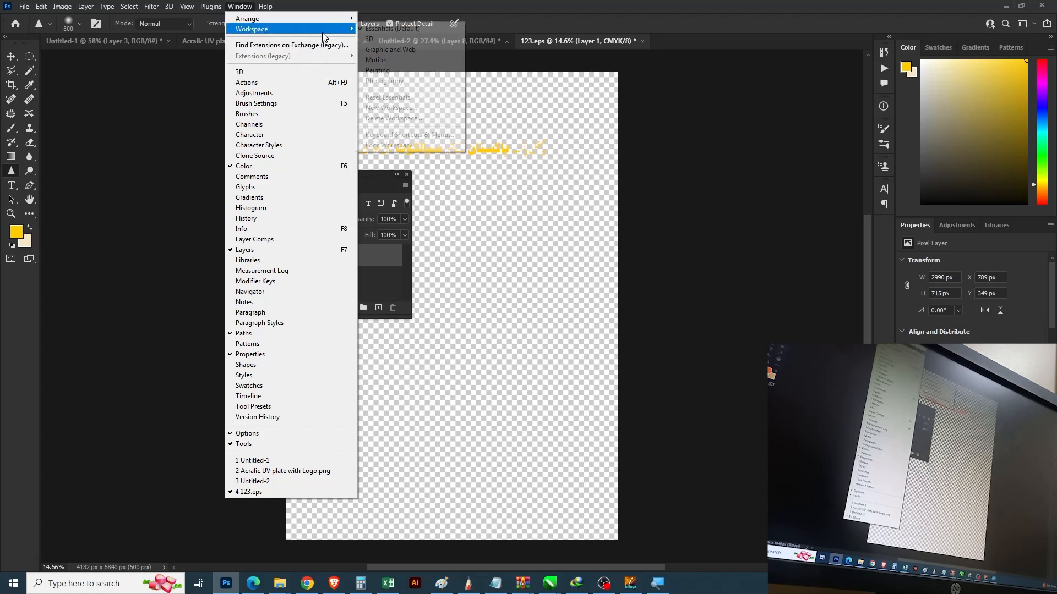
pyautogui.click(418, 52)
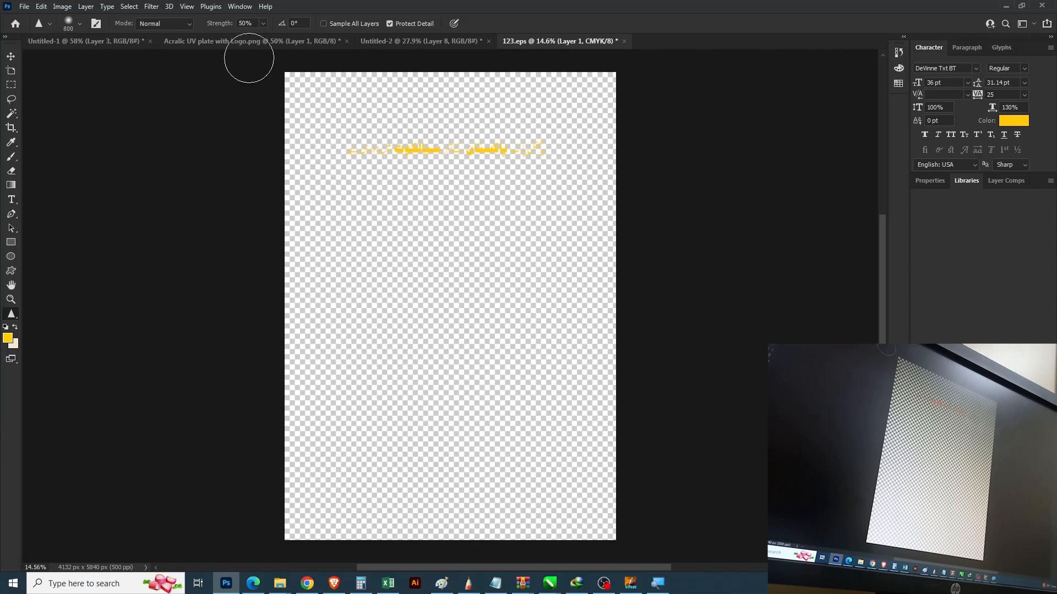
pyautogui.click(239, 10)
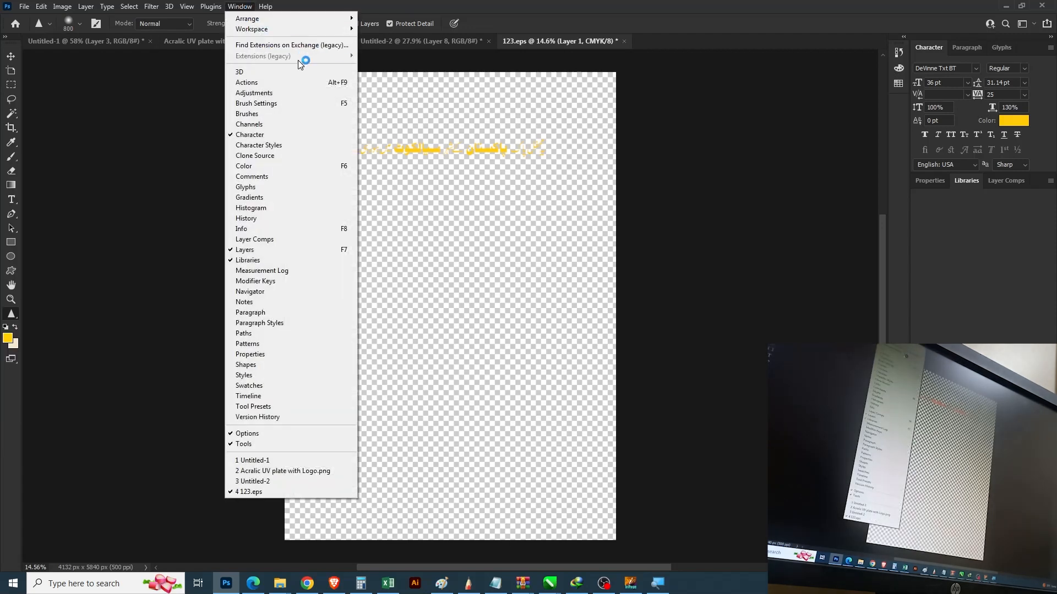
pyautogui.press('Escape')
pyautogui.click(239, 6)
pyautogui.moveTo(258, 28)
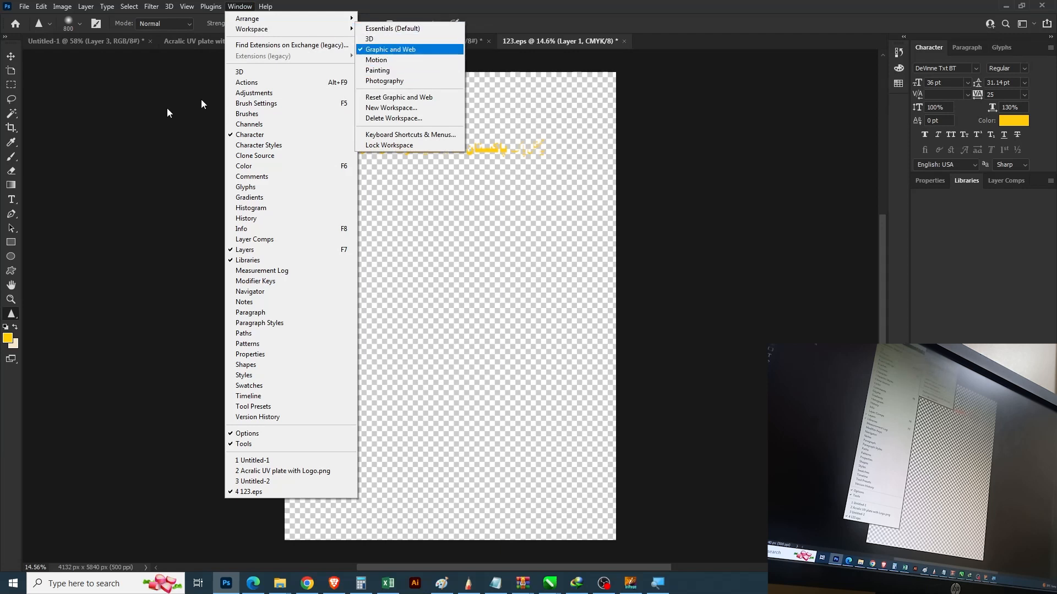
pyautogui.click(7, 40)
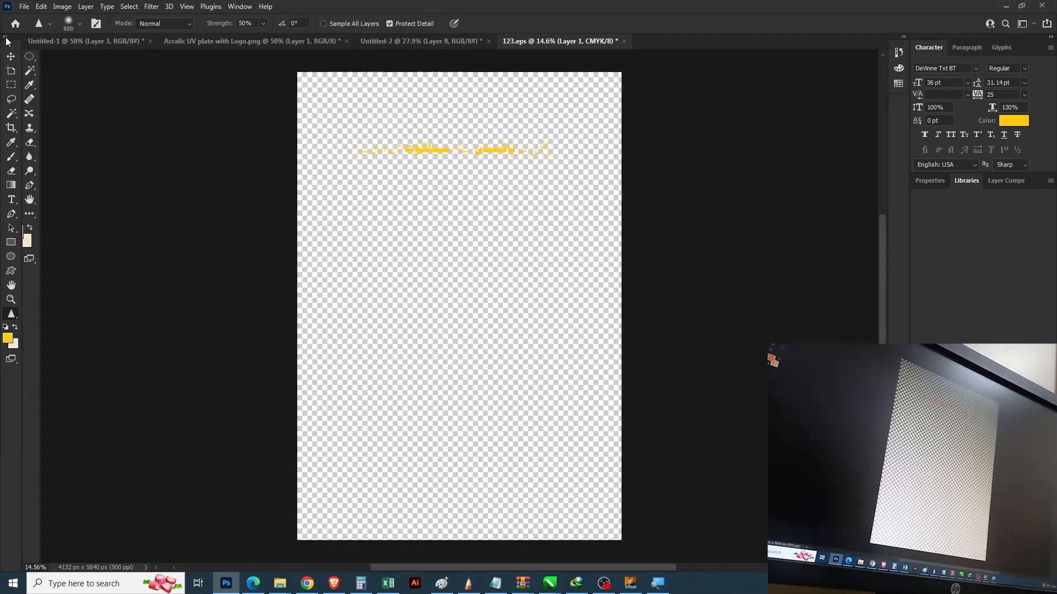
pyautogui.click(6, 38)
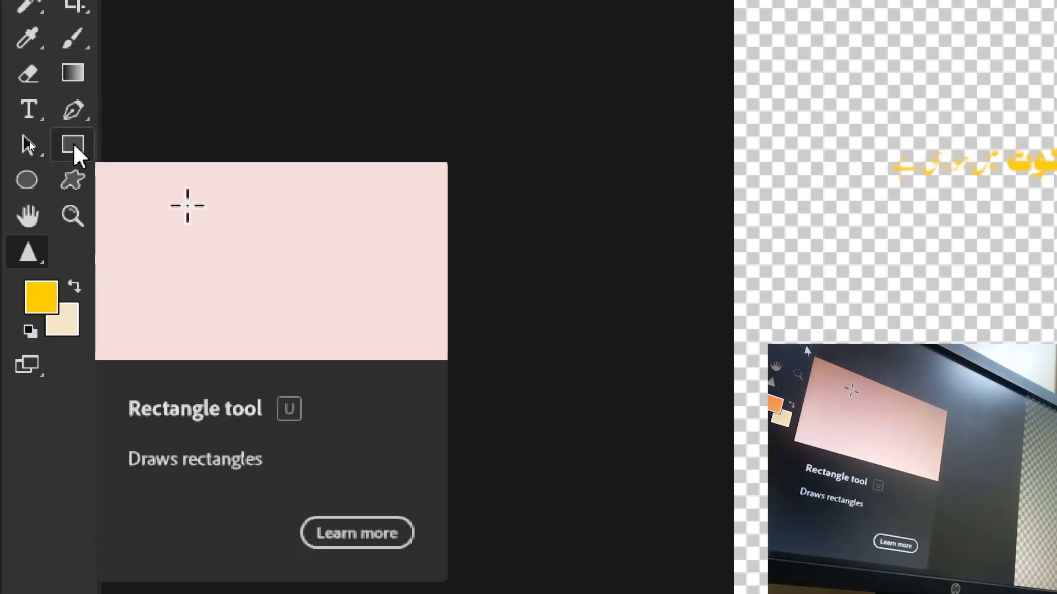
# Display the Layers panel in this workspace and float it just below the Urdu sentence
pyautogui.click(74, 147)
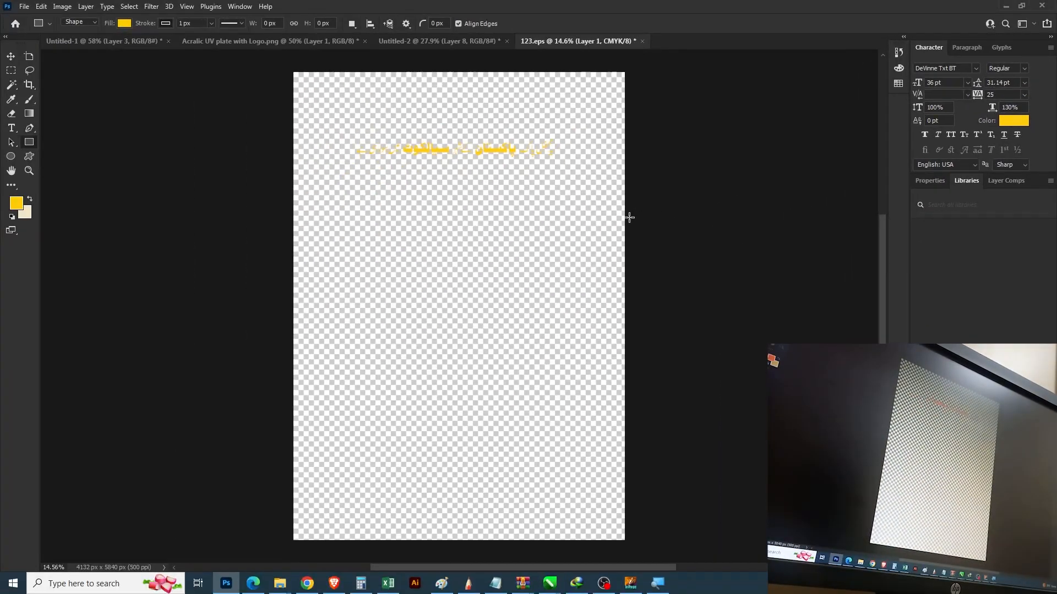
pyautogui.click(240, 7)
pyautogui.click(283, 247)
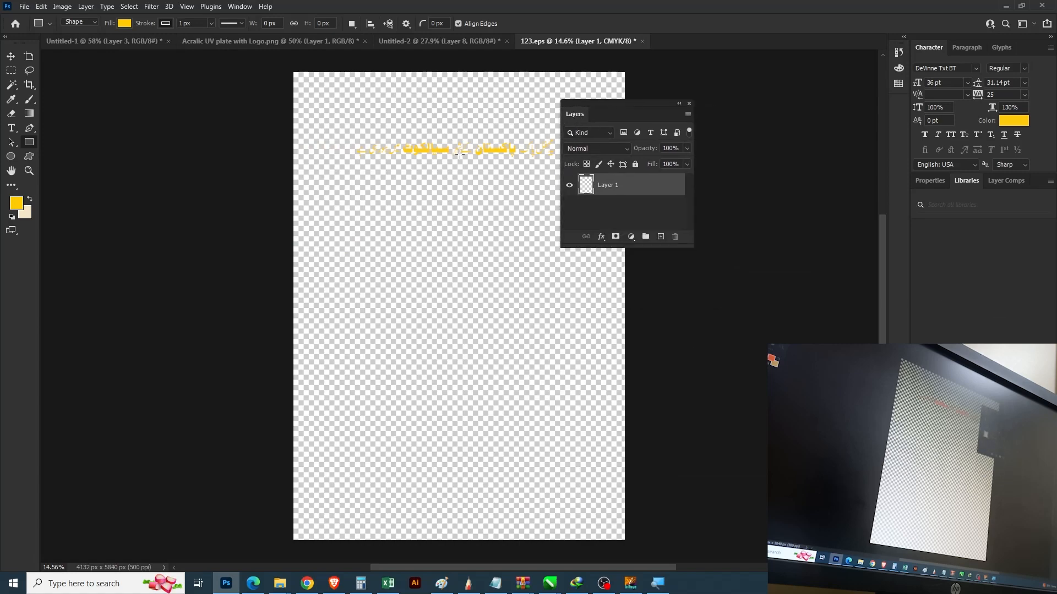
pyautogui.press('z')
pyautogui.moveTo(469, 164); pyautogui.dragTo(509, 199)
pyautogui.moveTo(615, 107); pyautogui.dragTo(471, 253)
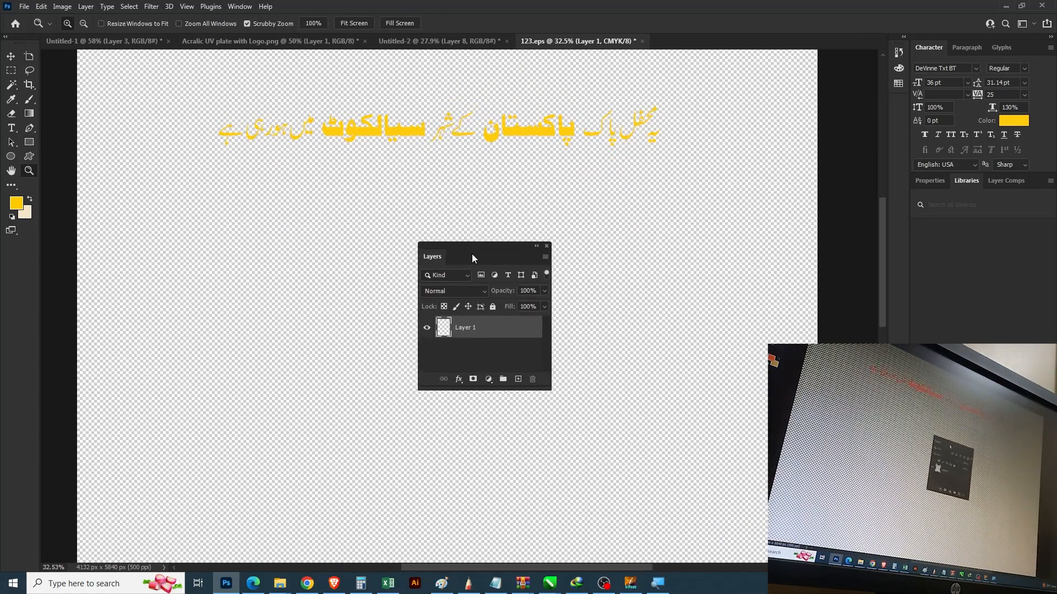
# Draw a golden-yellow filled rectangle about 2558 px wide and 377 px high just below the Urdu sentence
pyautogui.moveTo(517, 154); pyautogui.dragTo(543, 196)
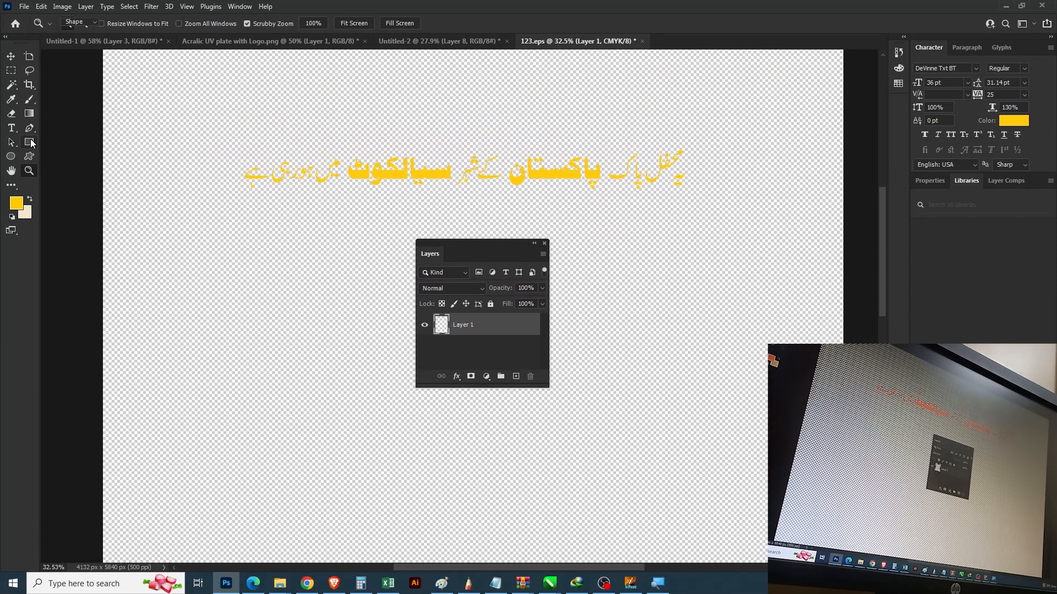
pyautogui.click(30, 142)
pyautogui.moveTo(248, 218); pyautogui.dragTo(706, 285)
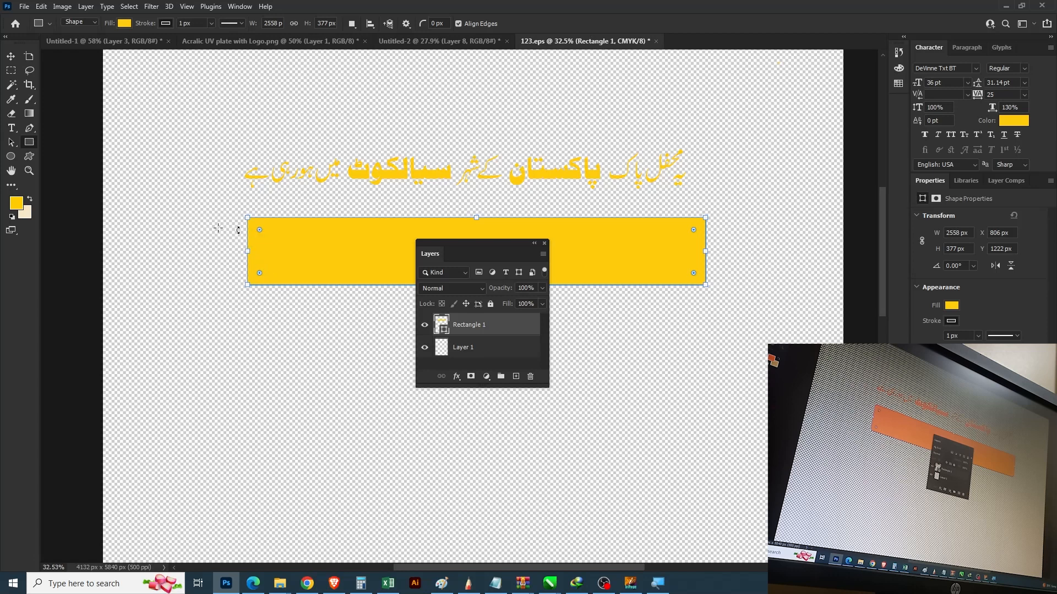
# Set the foreground colour to pure red and fill the rectangle below the Urdu sentence with it
pyautogui.click(16, 204)
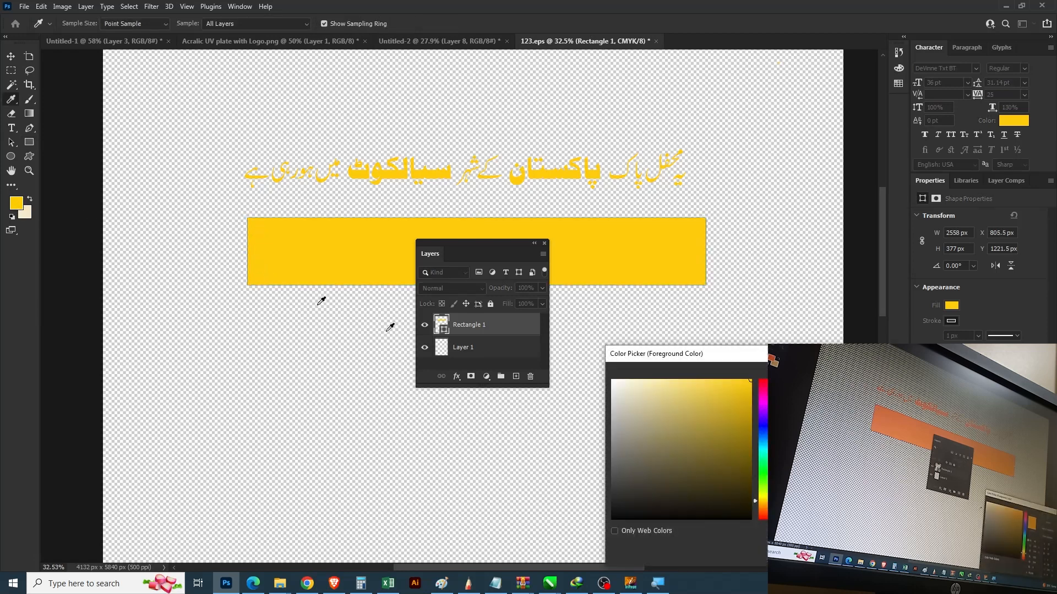
pyautogui.click(764, 383)
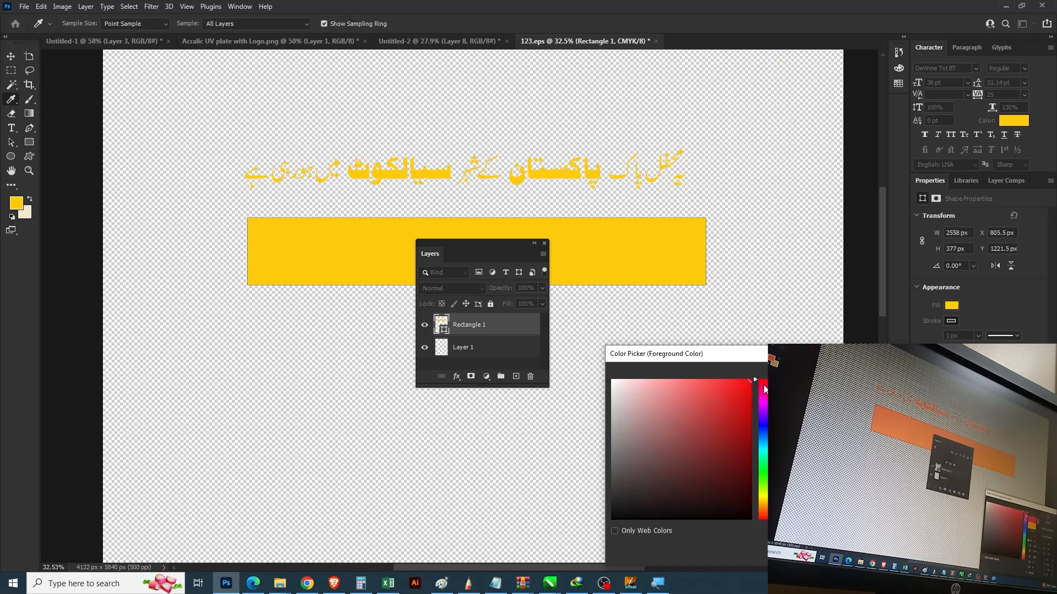
pyautogui.click(859, 379)
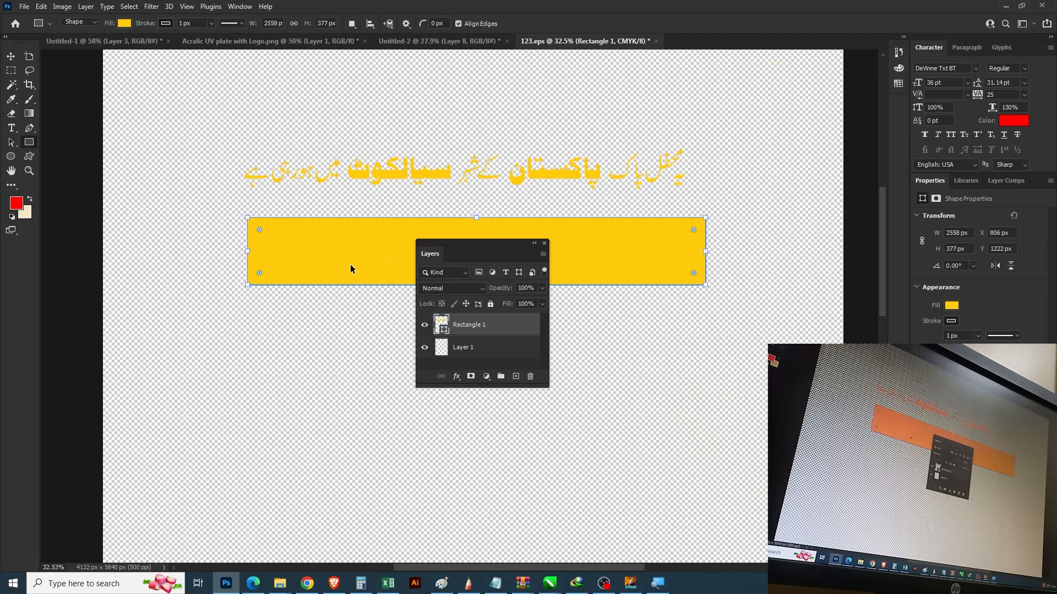
pyautogui.hotkey('ctrl', 'BackSpace')
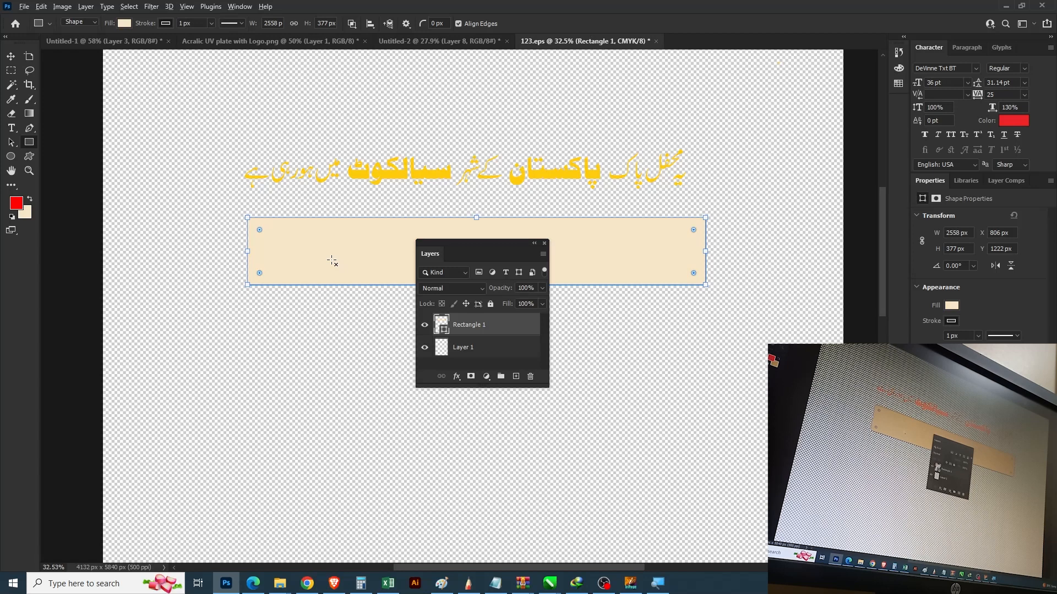
pyautogui.hotkey('alt', 'BackSpace')
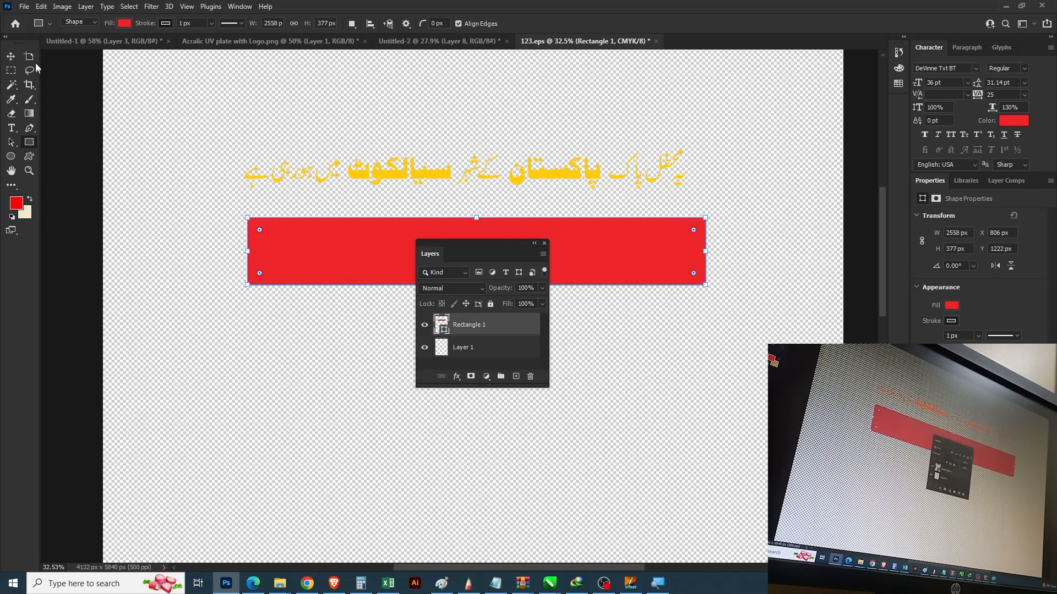
# Move the Urdu sentence onto the red rectangle and place Layer 1 above Rectangle 1 in the layer order
pyautogui.click(10, 57)
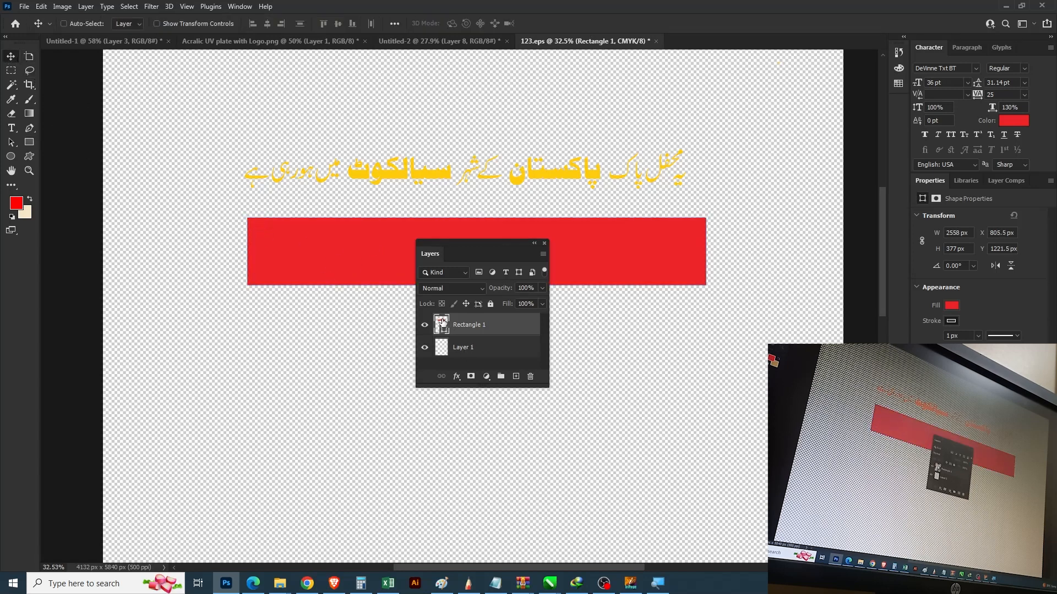
pyautogui.click(458, 351)
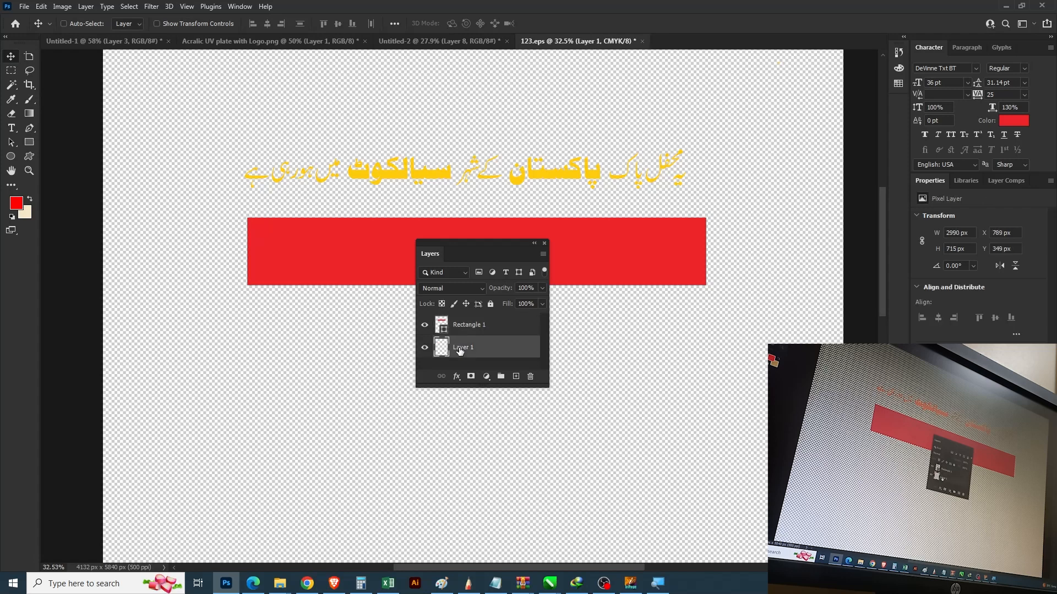
pyautogui.moveTo(592, 178); pyautogui.dragTo(603, 254)
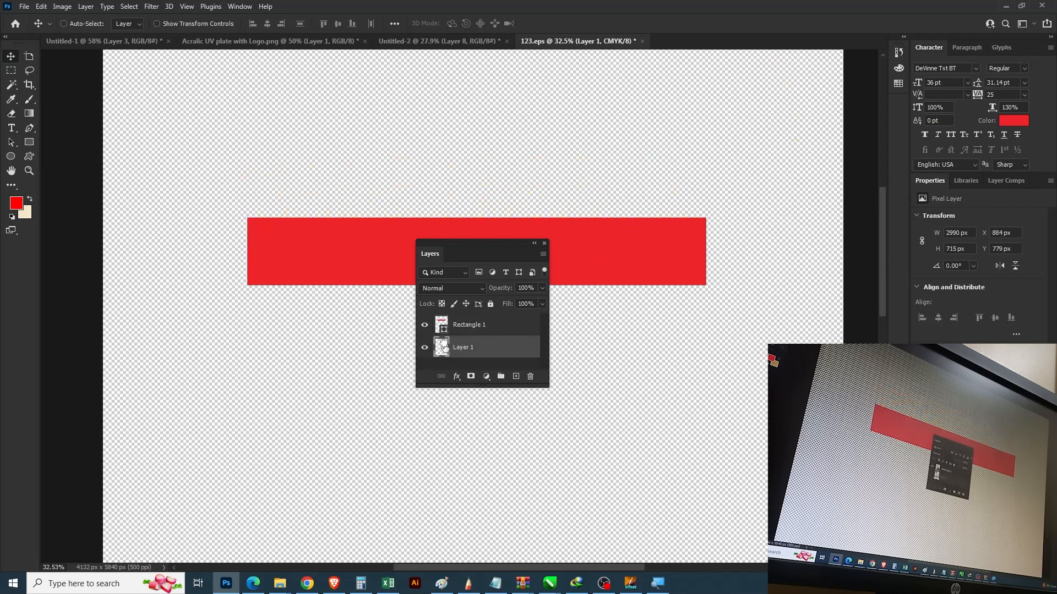
pyautogui.moveTo(444, 347); pyautogui.dragTo(445, 317)
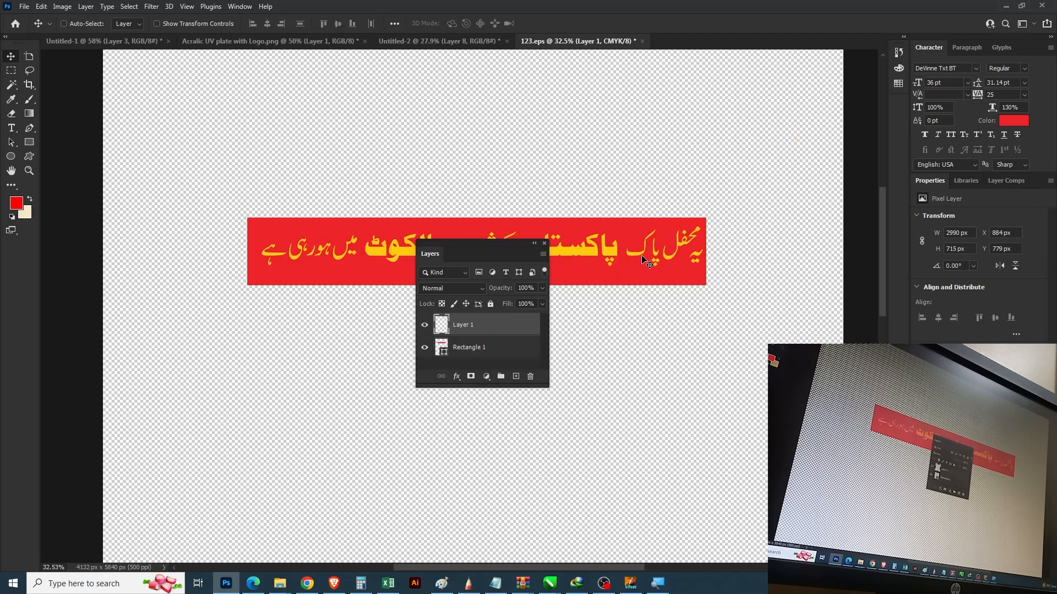
pyautogui.moveTo(642, 255); pyautogui.dragTo(637, 261)
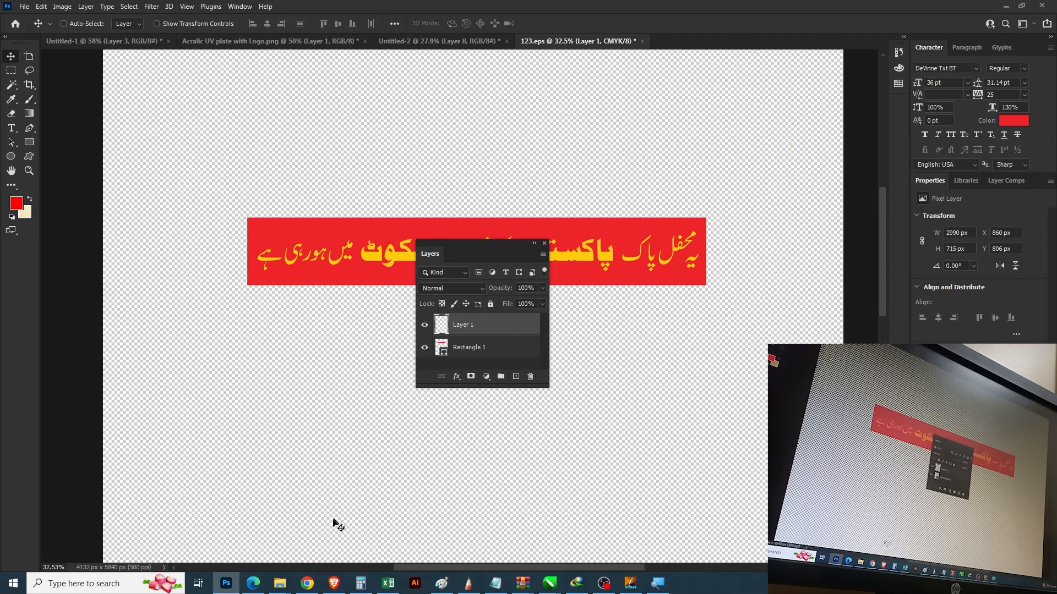
# Switch to Chrome and search Google Images for "lower thirds"
pyautogui.click(307, 584)
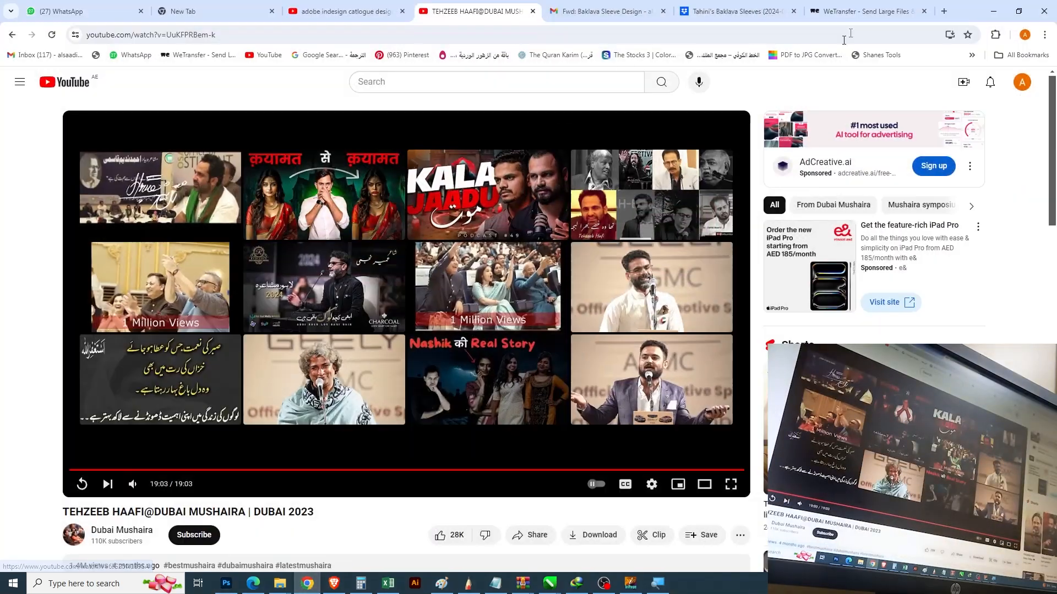
pyautogui.click(851, 11)
pyautogui.click(850, 34)
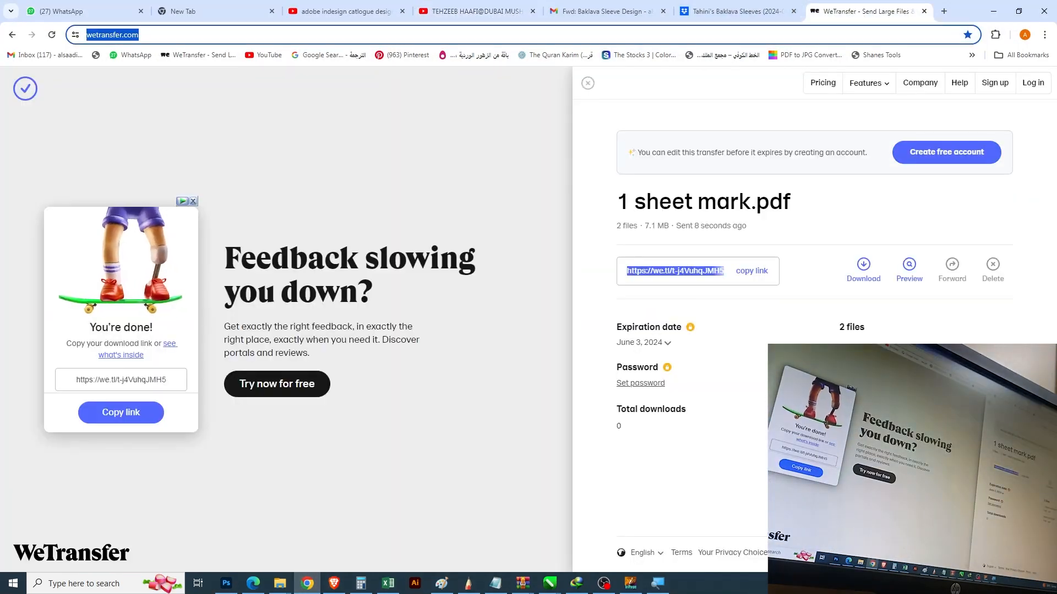
pyautogui.write('lo')
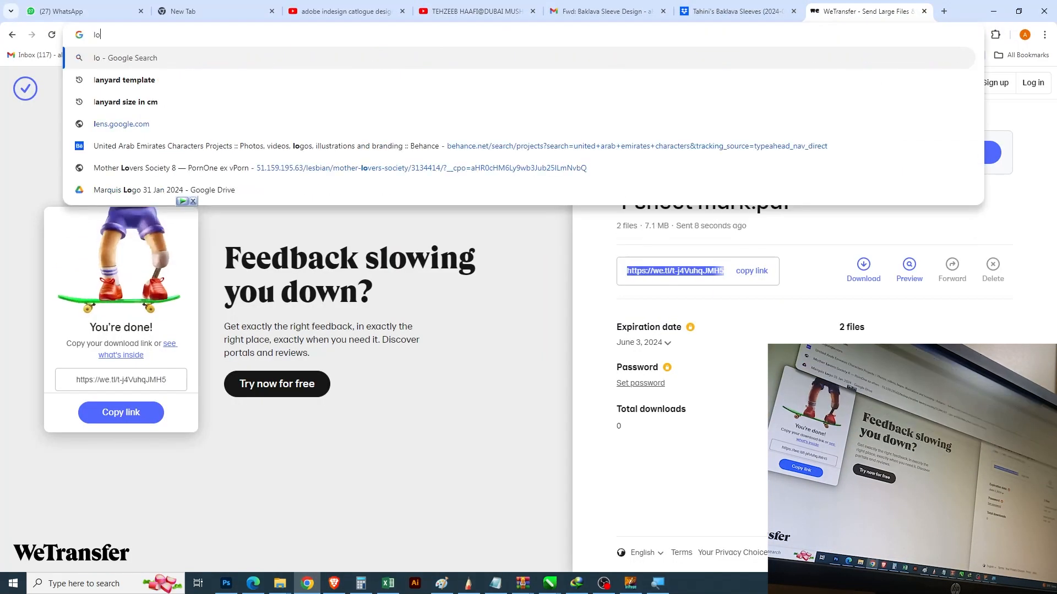
pyautogui.write('wer t')
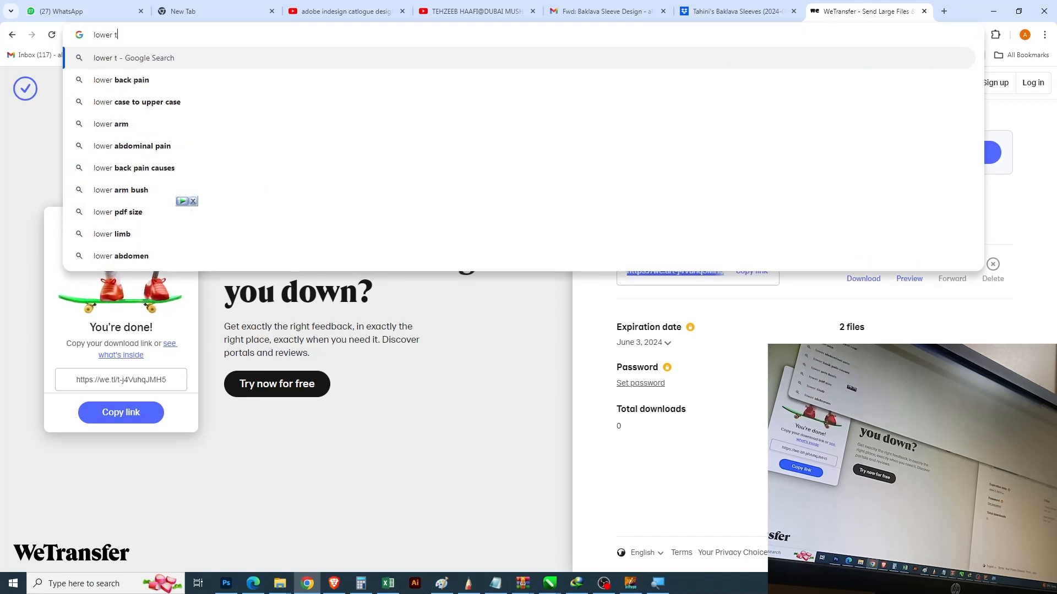
pyautogui.write('hird')
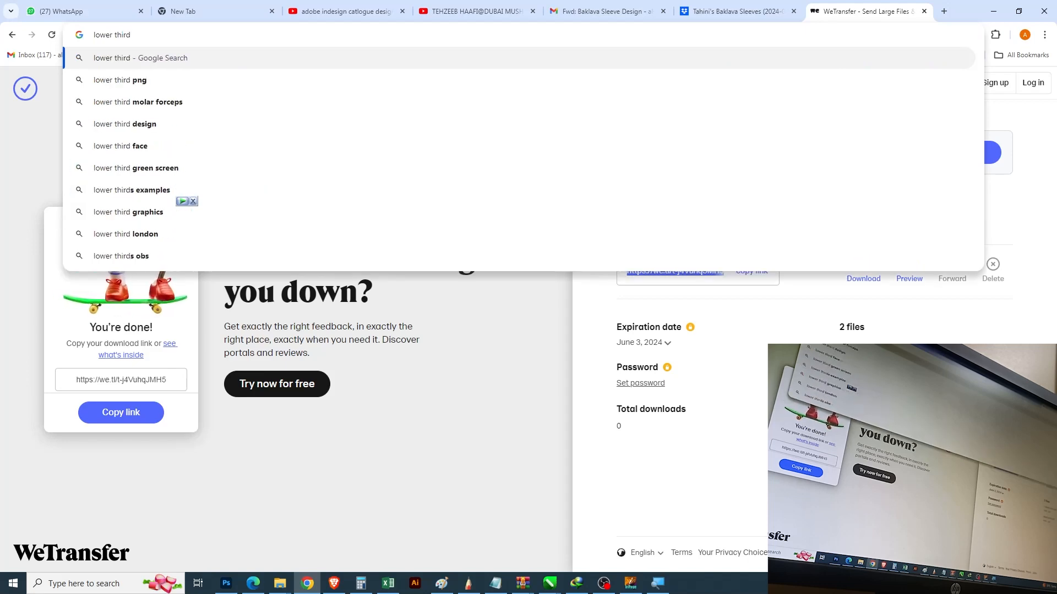
pyautogui.write('s')
pyautogui.press('Return')
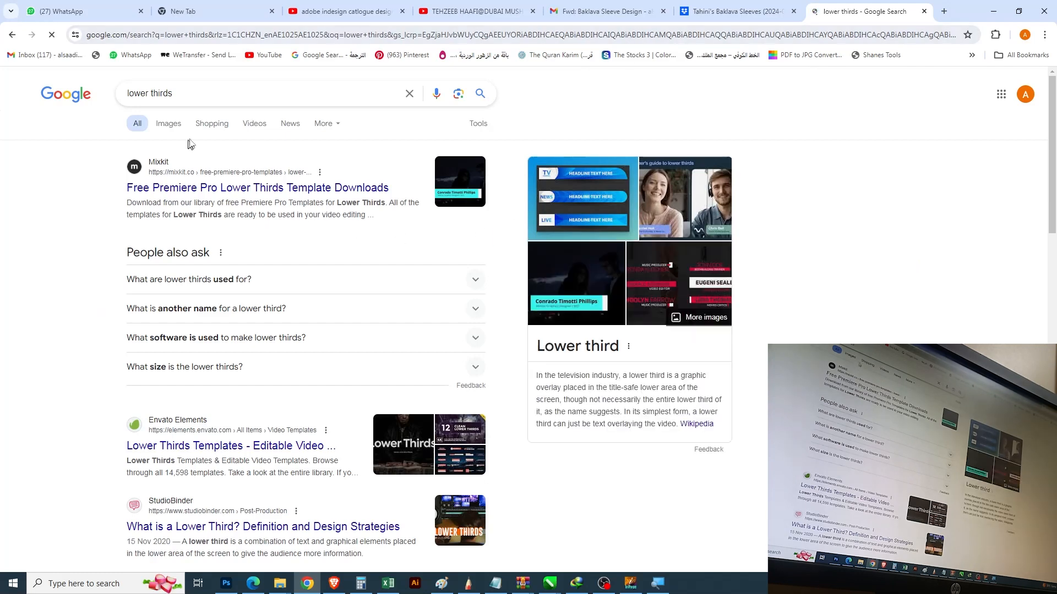
pyautogui.click(180, 125)
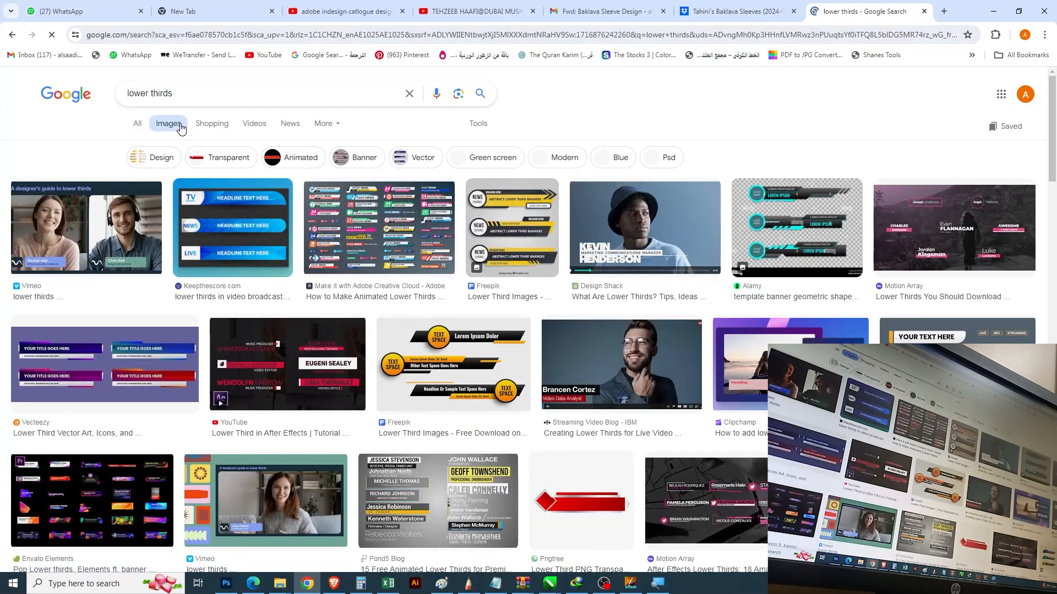
# Refine the image search to "lower thirds islamic" and open the Islamic Lowerthirds Green Screen video on YouTube
pyautogui.click(174, 94)
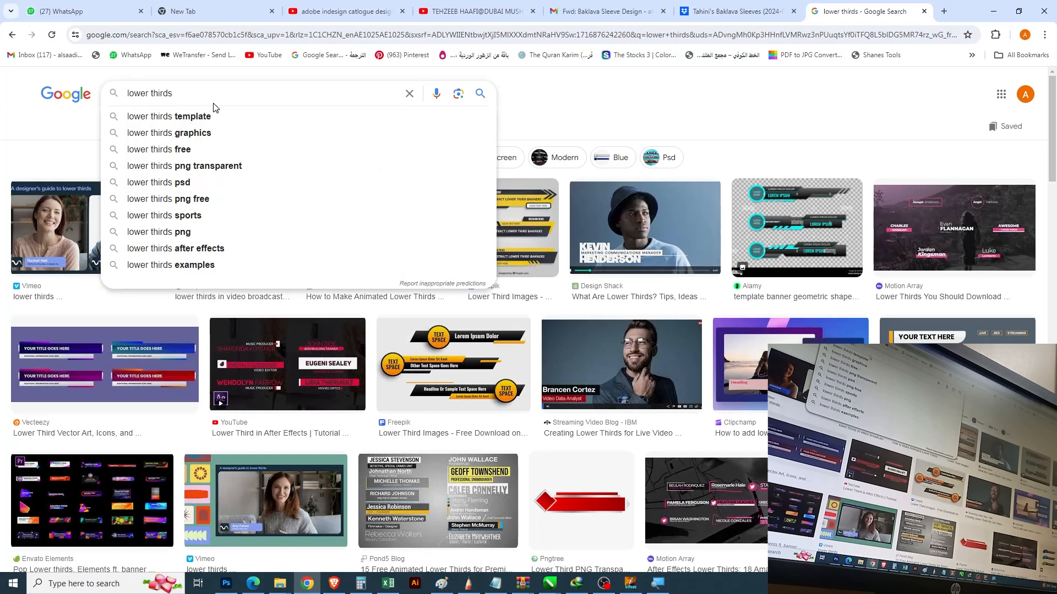
pyautogui.write('islamic')
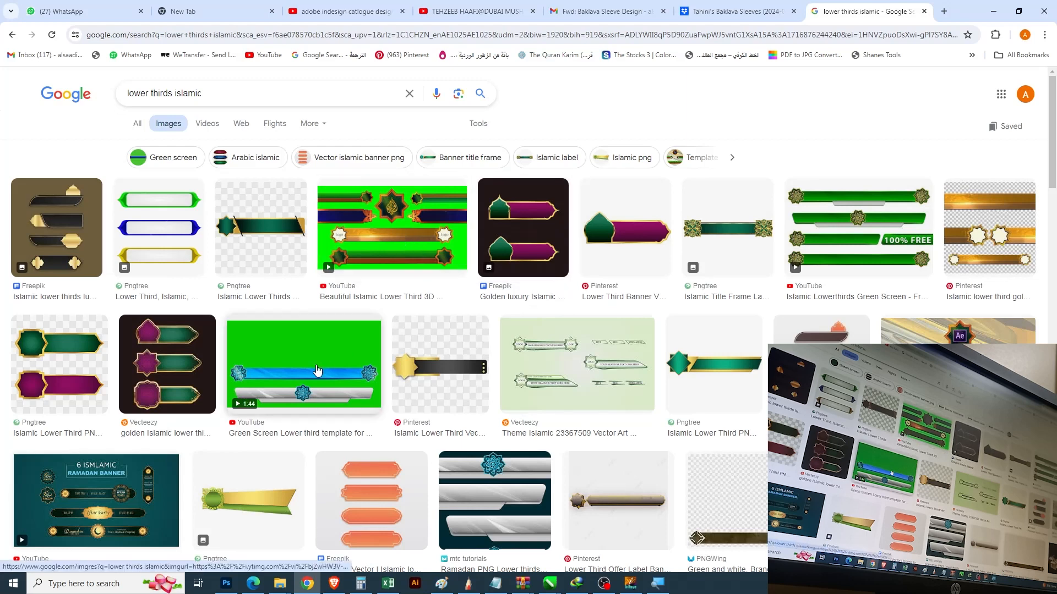
pyautogui.click(850, 245)
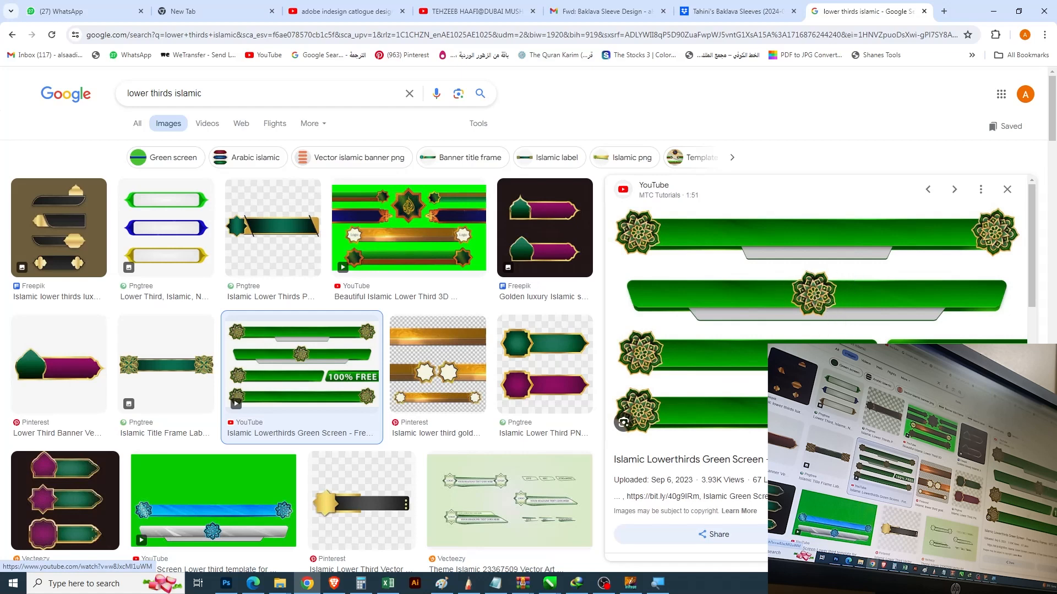
pyautogui.click(724, 468)
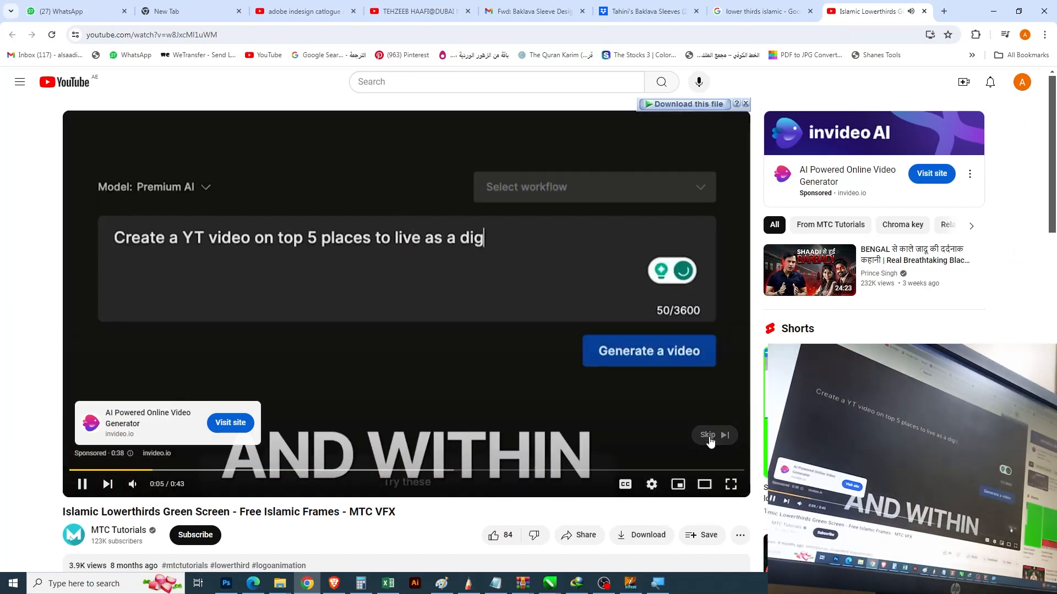
# Skip the advert, preview a later part of the lower-thirds video and open the bit.ly link in its description
pyautogui.click(707, 441)
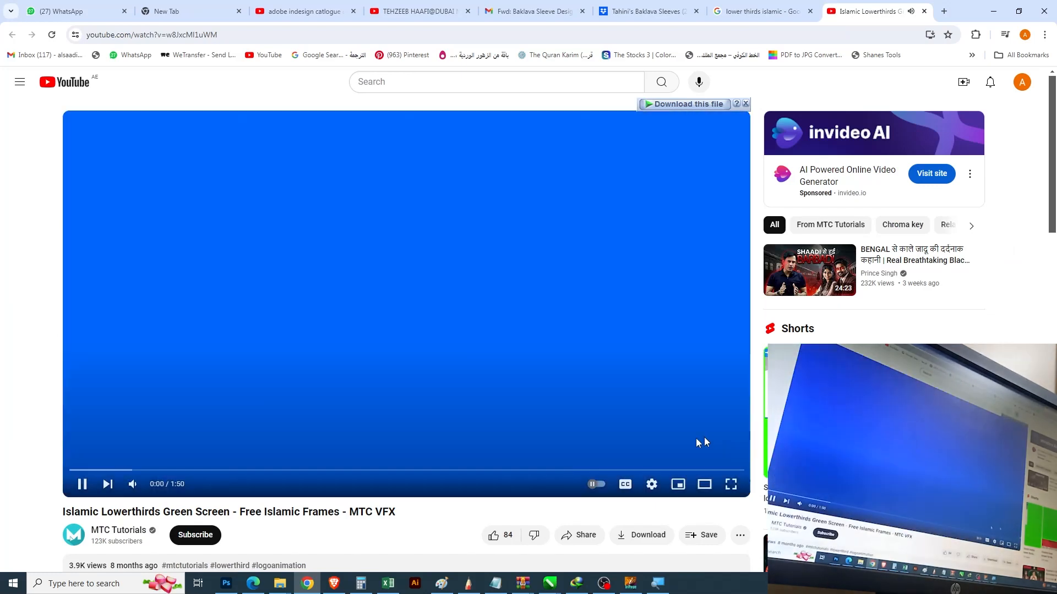
pyautogui.moveTo(132, 471); pyautogui.dragTo(275, 472)
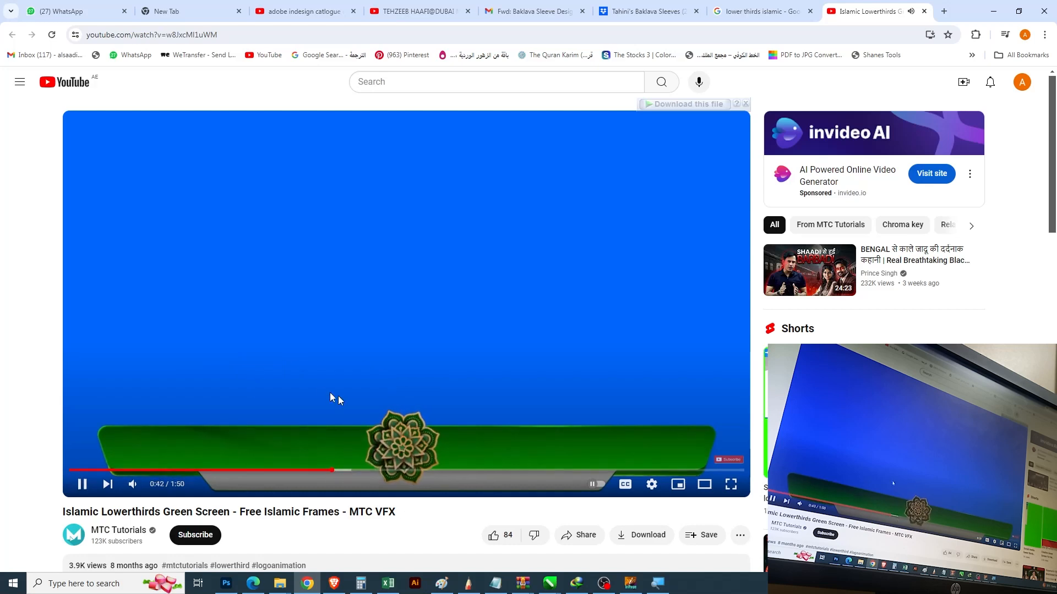
pyautogui.scroll(-5, 308, 389)
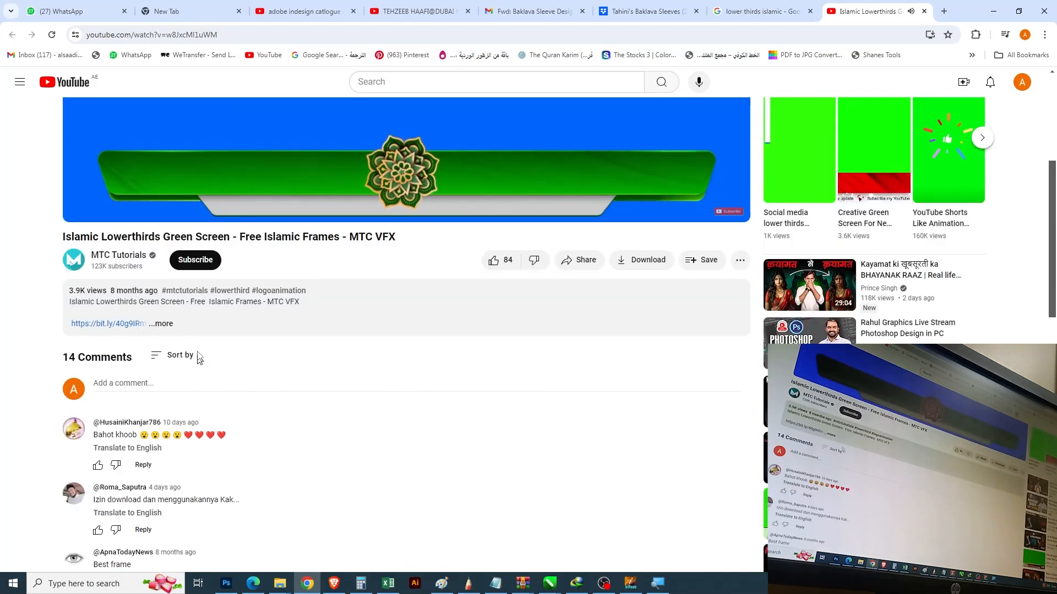
pyautogui.click(161, 324)
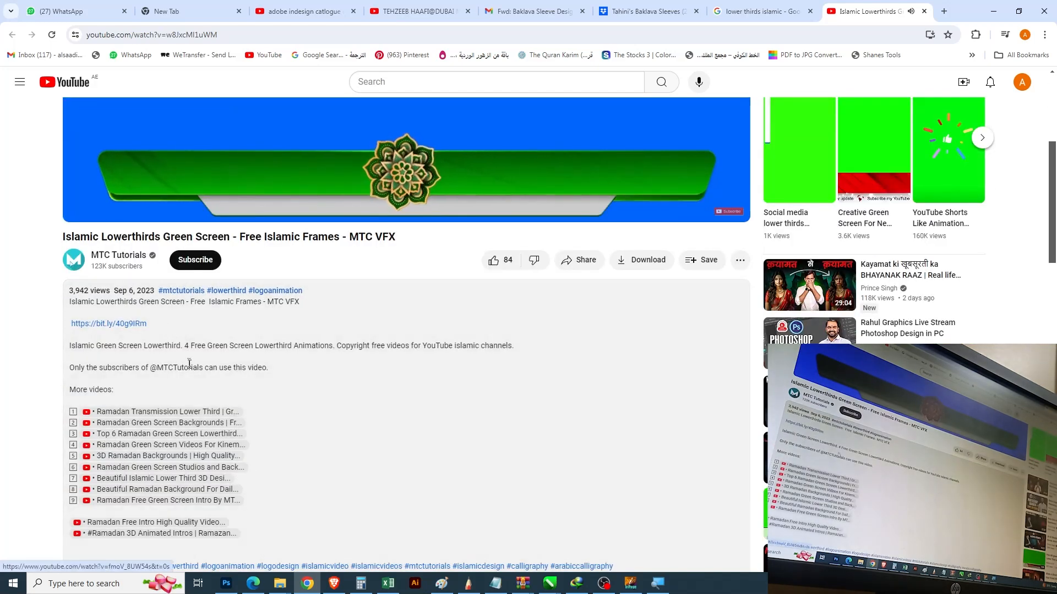
pyautogui.click(118, 325)
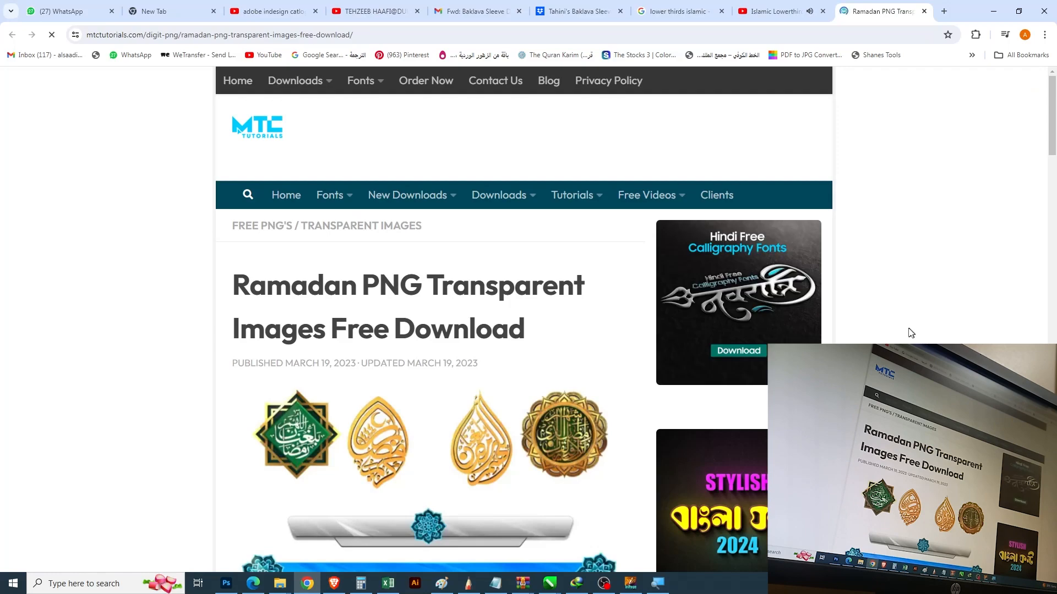
# Look through the Ramadan PNG Transparent Images page for lower-third graphics and related template downloads
pyautogui.scroll(-2, 877, 327)
pyautogui.scroll(-3, 878, 327)
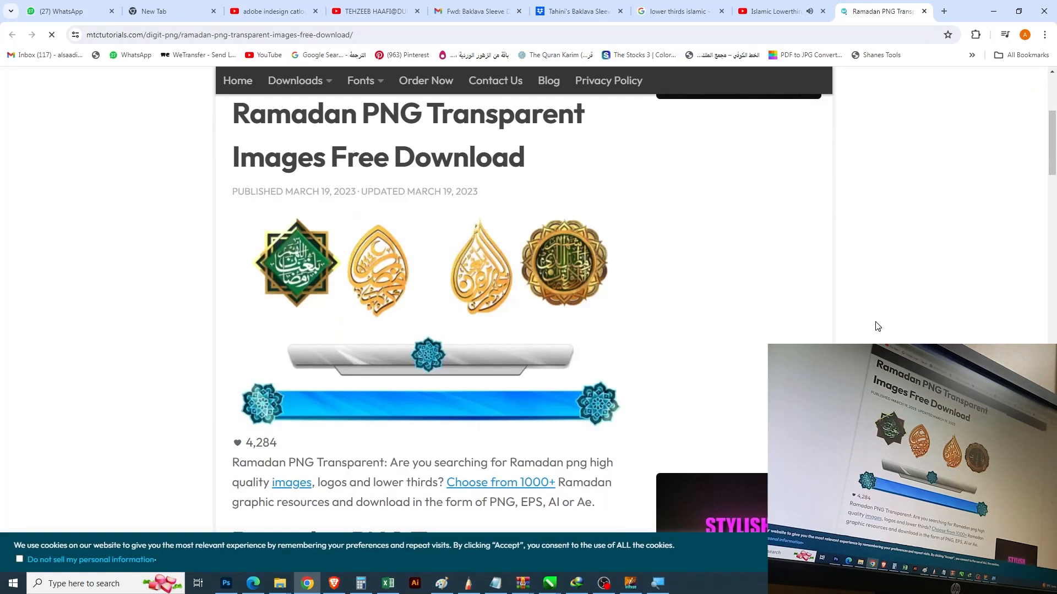
pyautogui.scroll(-2, 878, 327)
pyautogui.scroll(3, 878, 327)
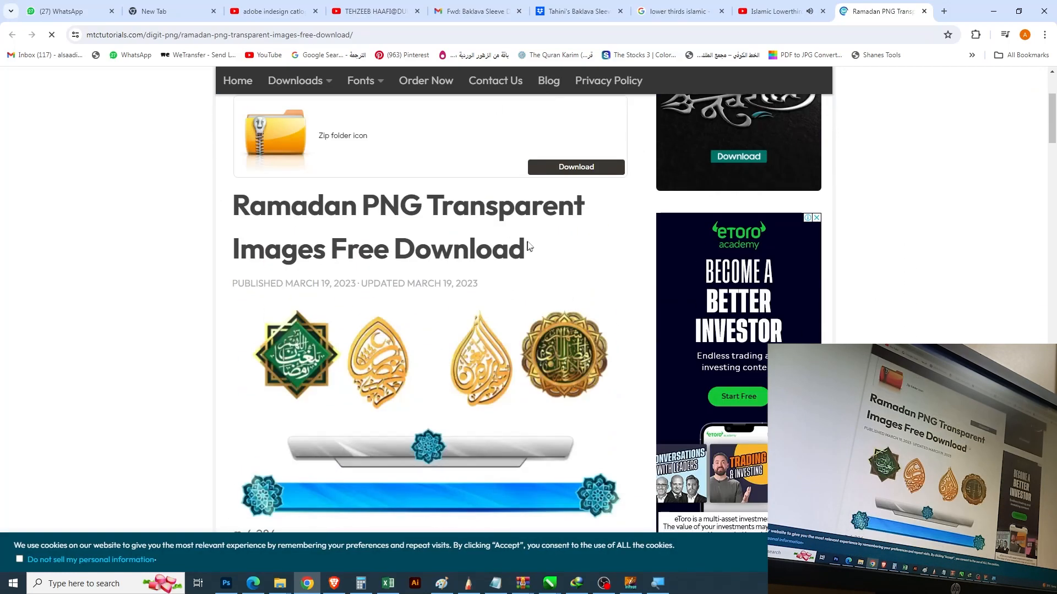
pyautogui.scroll(-3, 511, 381)
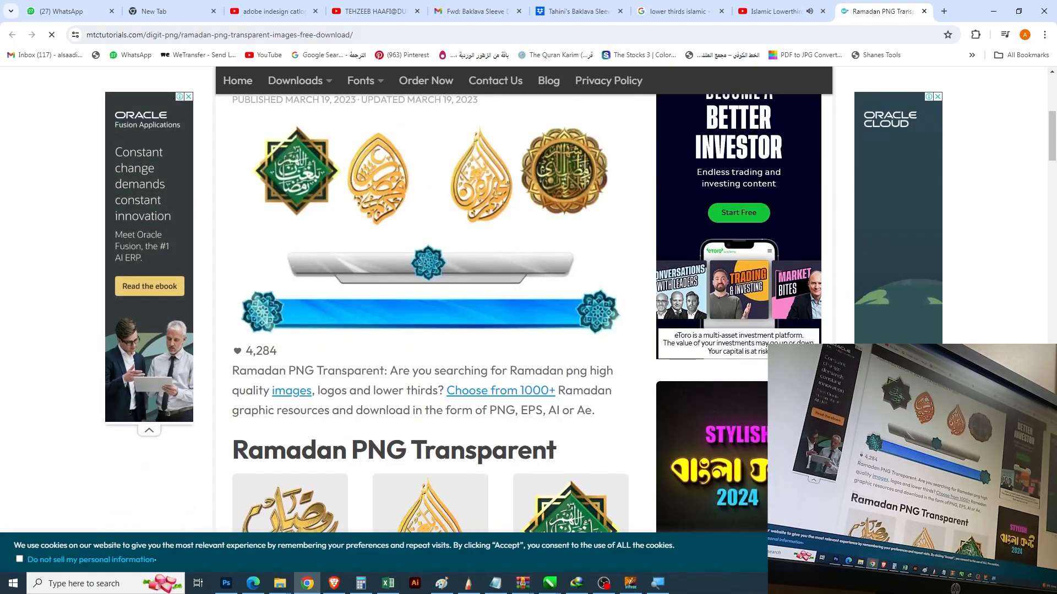
pyautogui.scroll(-3, 495, 406)
pyautogui.scroll(-6, 484, 252)
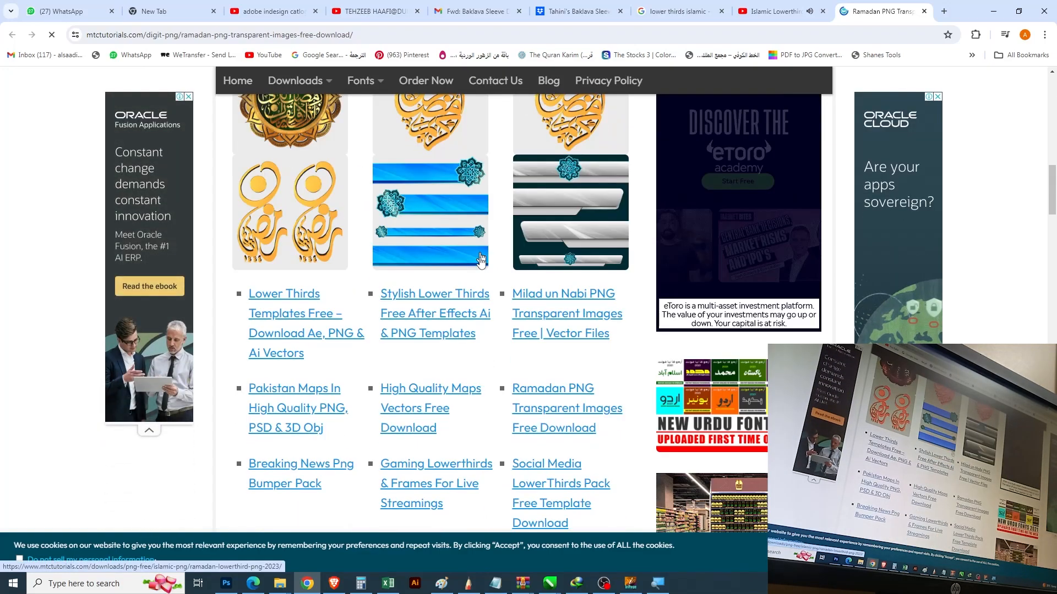
pyautogui.scroll(3, 473, 385)
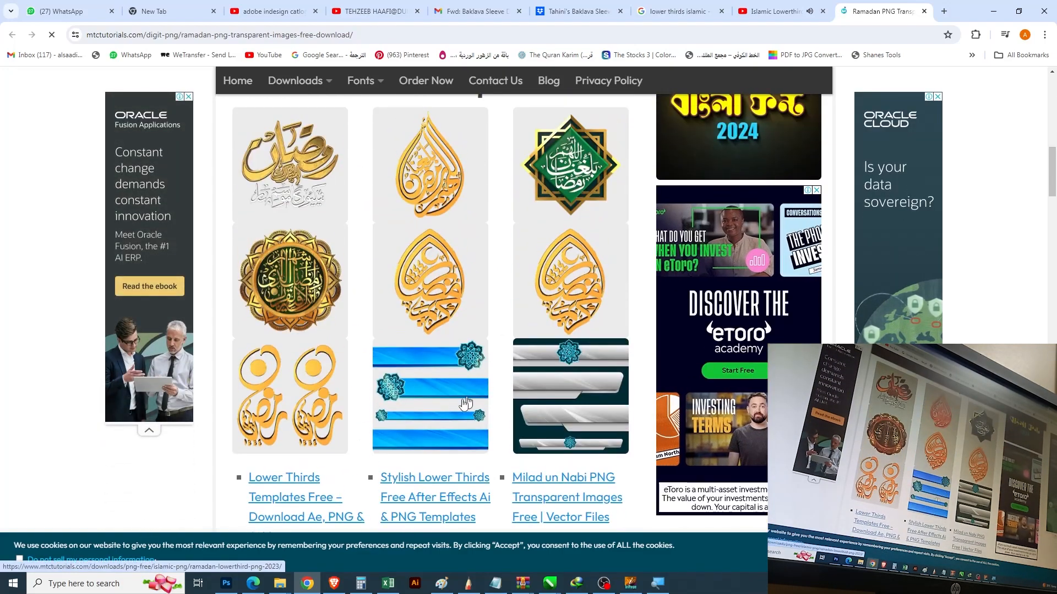
pyautogui.scroll(-5, 443, 385)
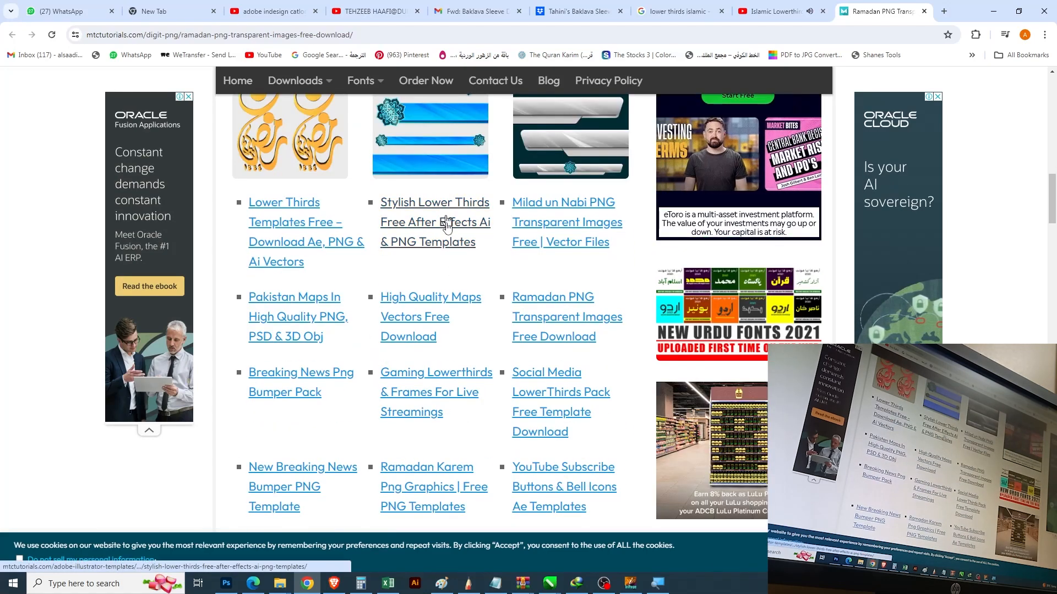
pyautogui.scroll(10, 446, 231)
pyautogui.scroll(-18, 452, 271)
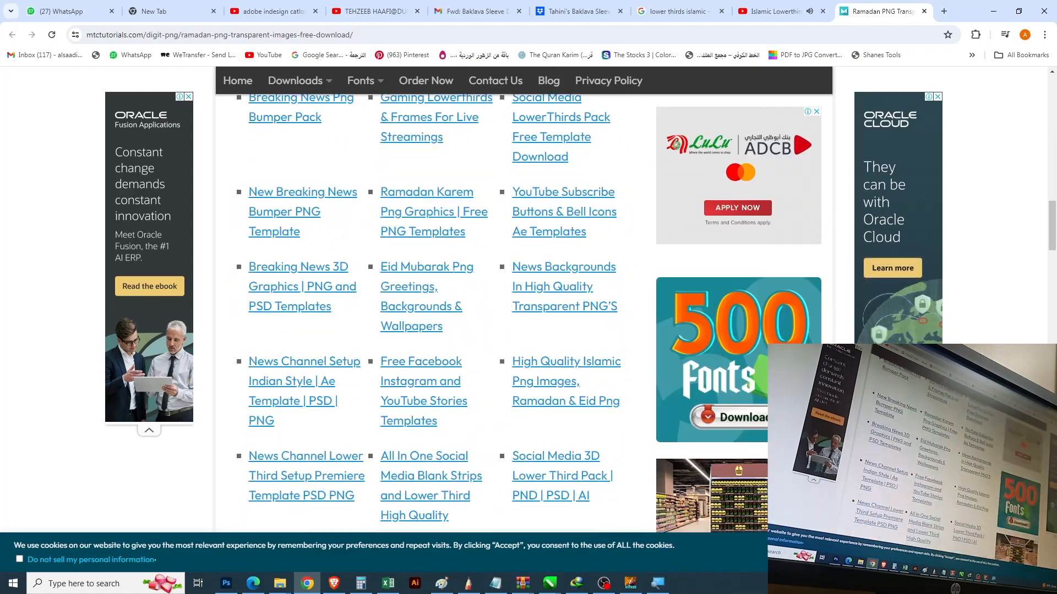
pyautogui.scroll(20, 456, 286)
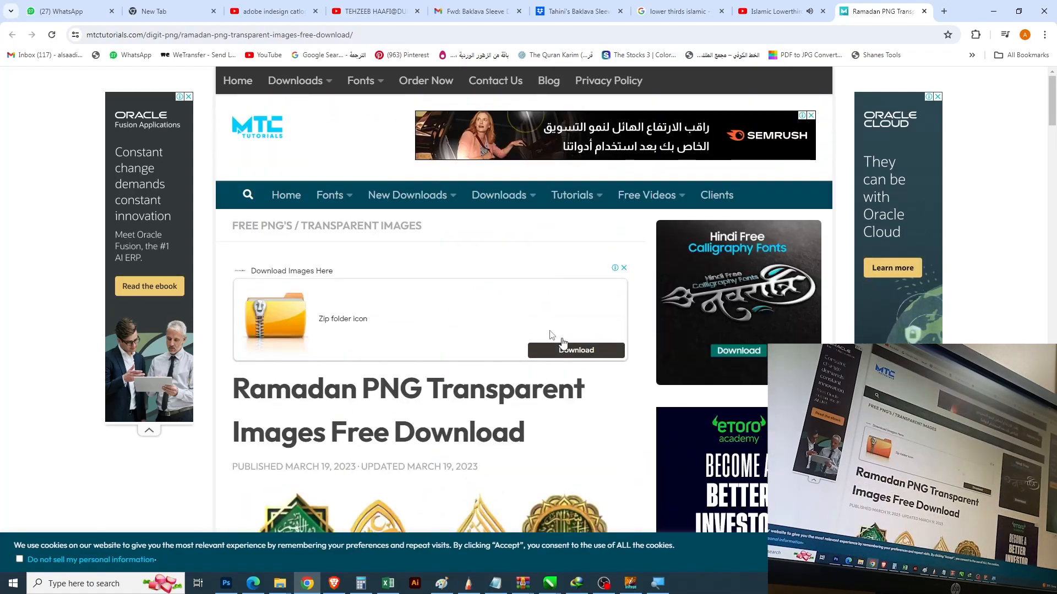
pyautogui.scroll(-3, 604, 380)
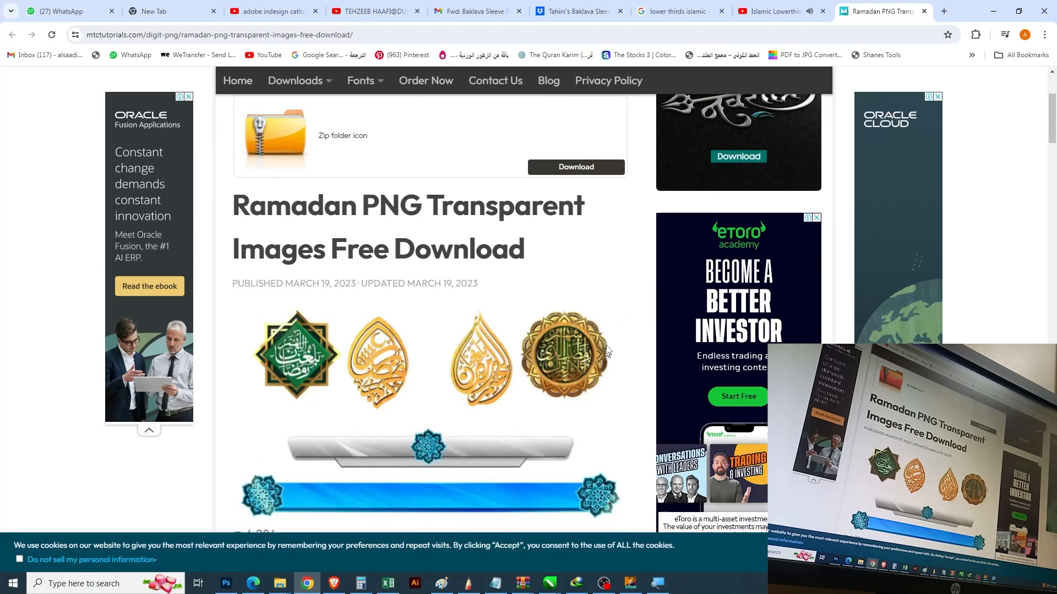
# Find the blue lower-third bars on the Ramadan PNG Transparent page and open their Ramadan Lowerthird PNG 2023 download page
pyautogui.scroll(-5, 606, 350)
pyautogui.scroll(2, 609, 341)
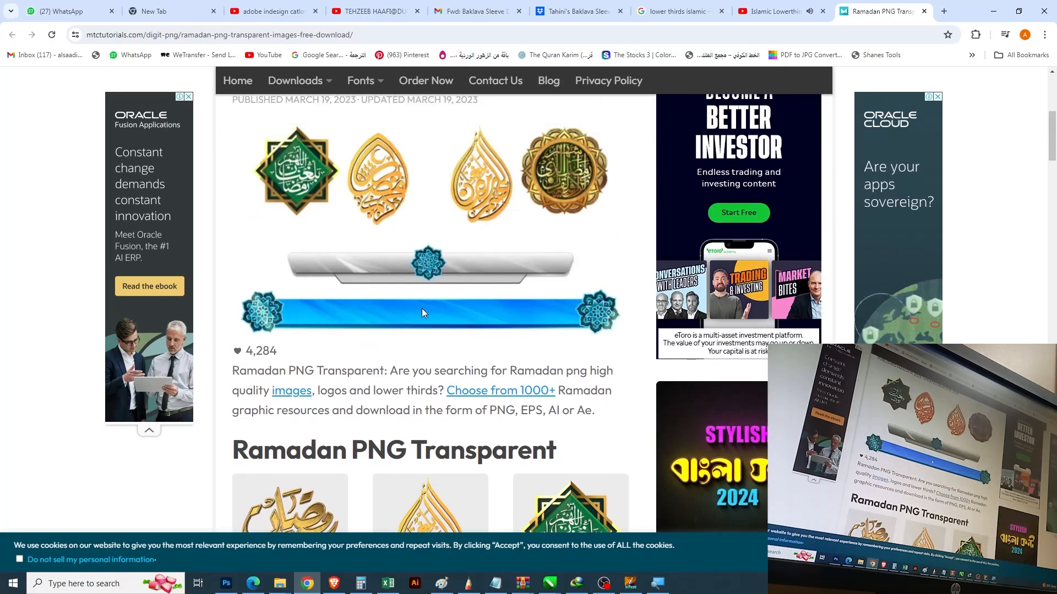
pyautogui.scroll(-3, 495, 397)
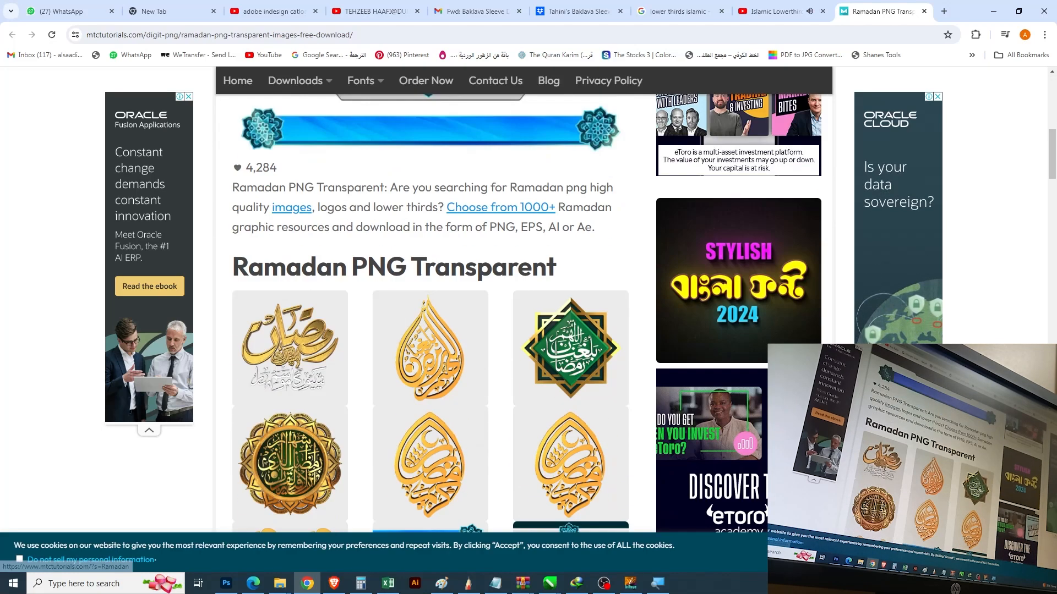
pyautogui.scroll(-3, 442, 378)
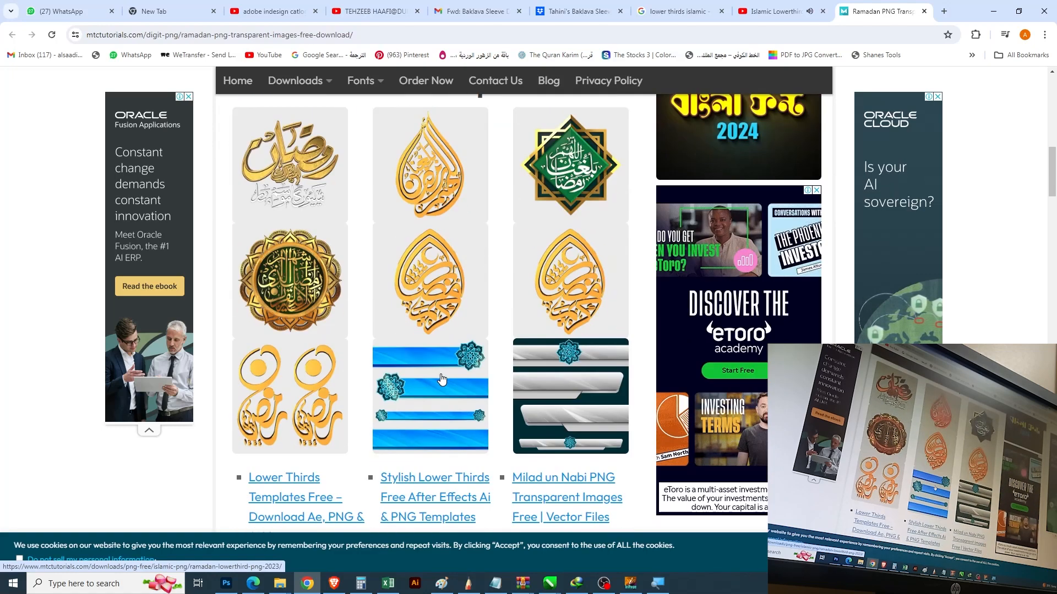
pyautogui.click(442, 380)
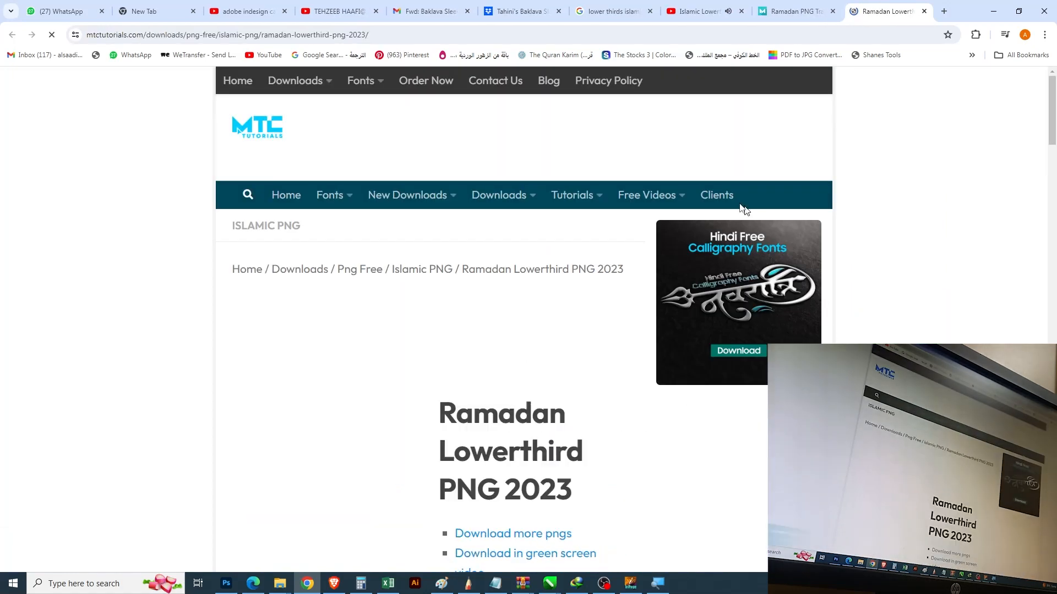
# Download the Ramadan Lowerthird PNG 2023 image and open the downloaded blue lower-third file in Photoshop
pyautogui.scroll(-3, 557, 397)
pyautogui.scroll(-2, 557, 396)
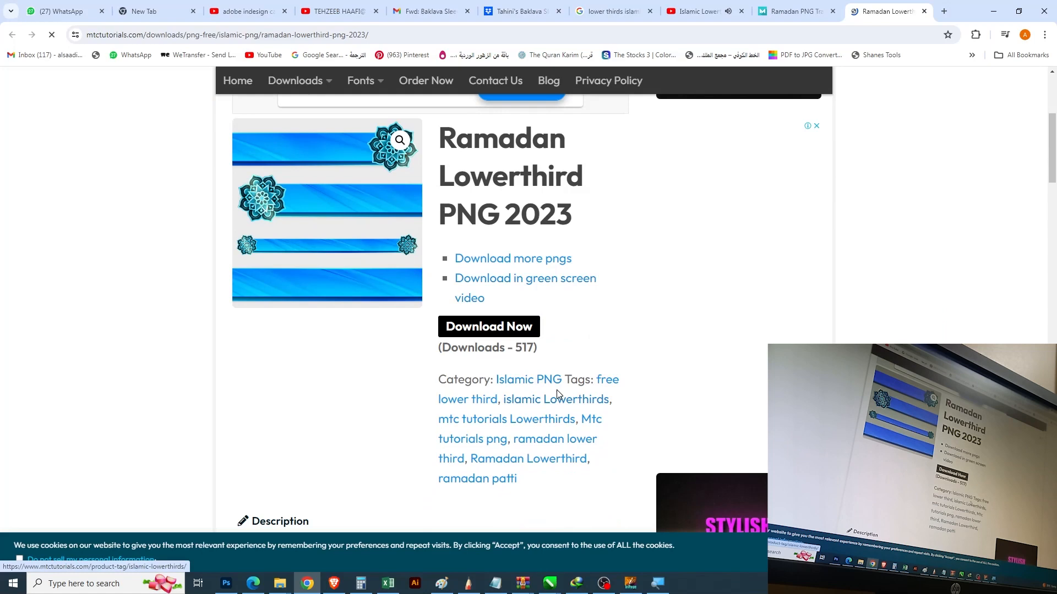
pyautogui.click(506, 329)
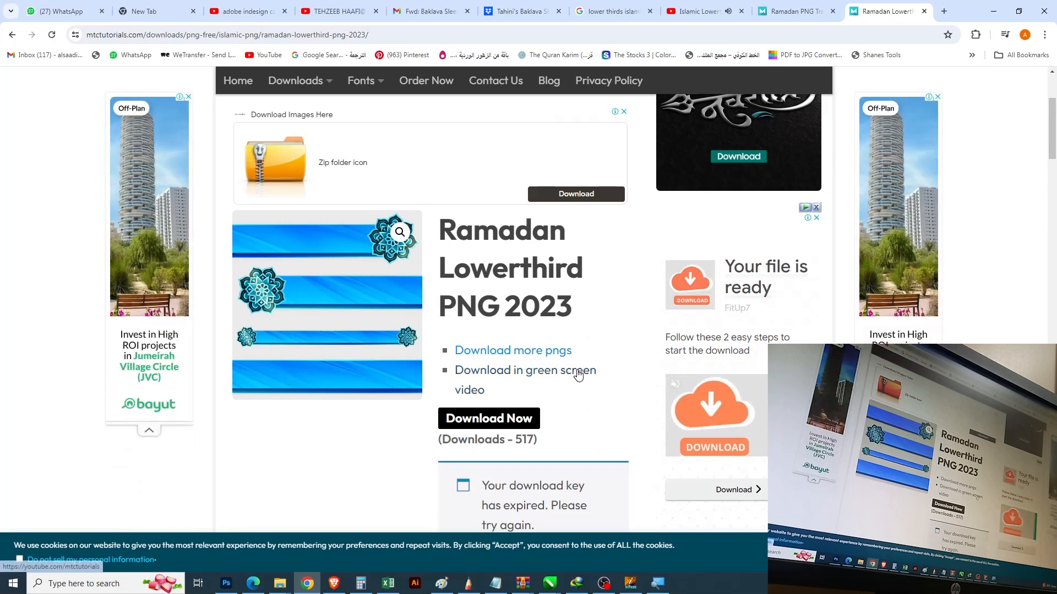
pyautogui.scroll(-5, 583, 370)
pyautogui.click(525, 146)
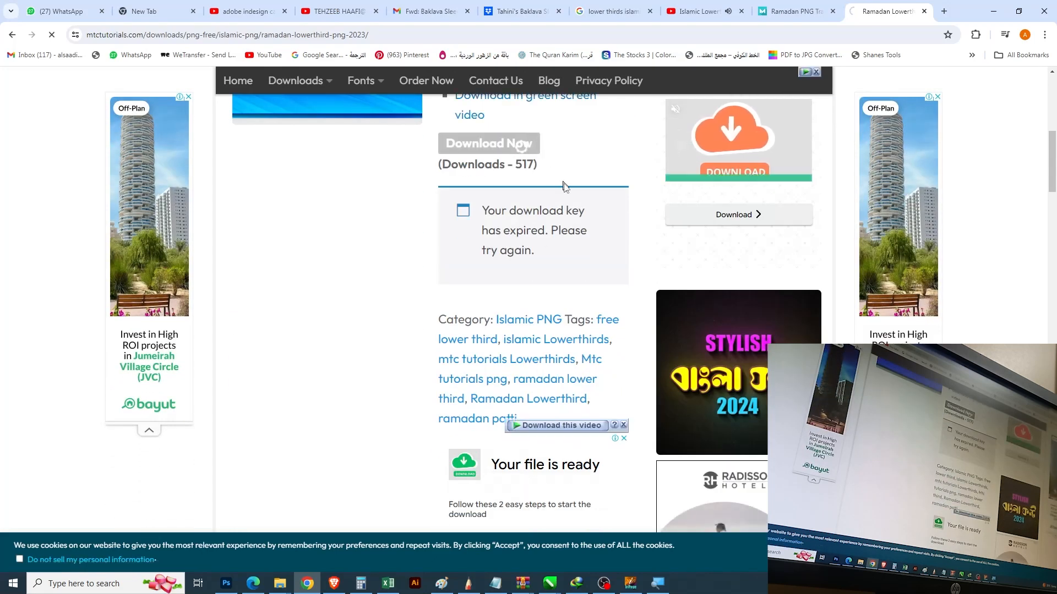
pyautogui.click(309, 279)
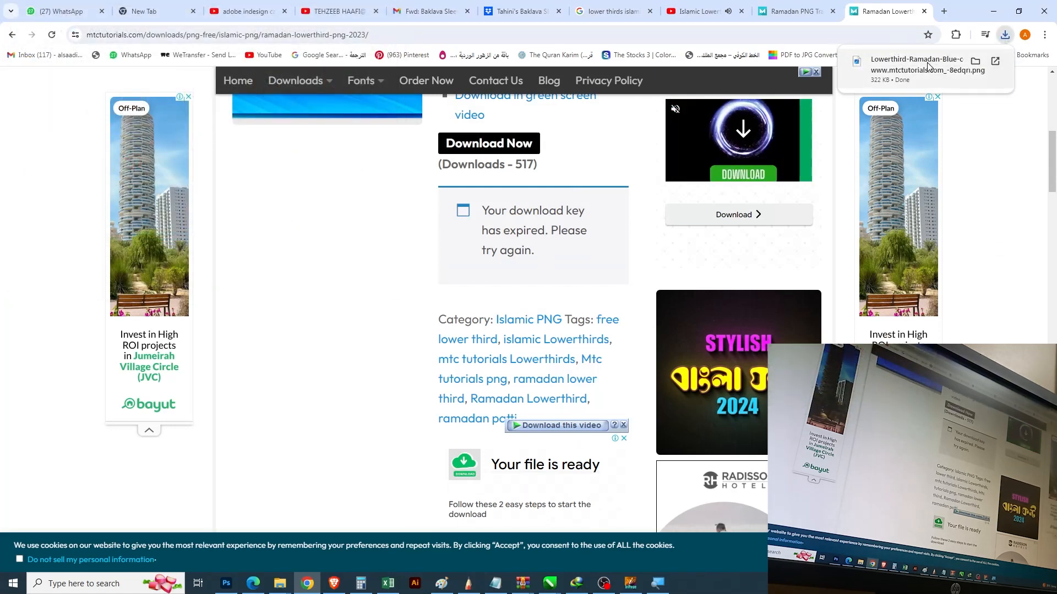
pyautogui.moveTo(935, 68); pyautogui.dragTo(682, 48)
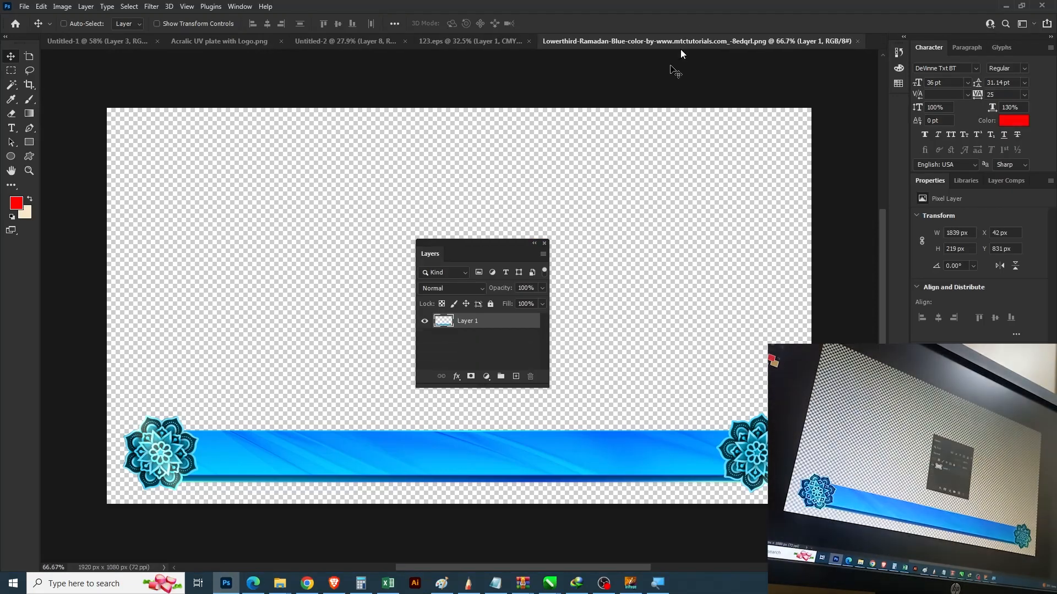
# Copy the blue banner into 123.eps and compare its colours with the original PNG document
pyautogui.moveTo(412, 448); pyautogui.dragTo(562, 188)
pyautogui.click(686, 42)
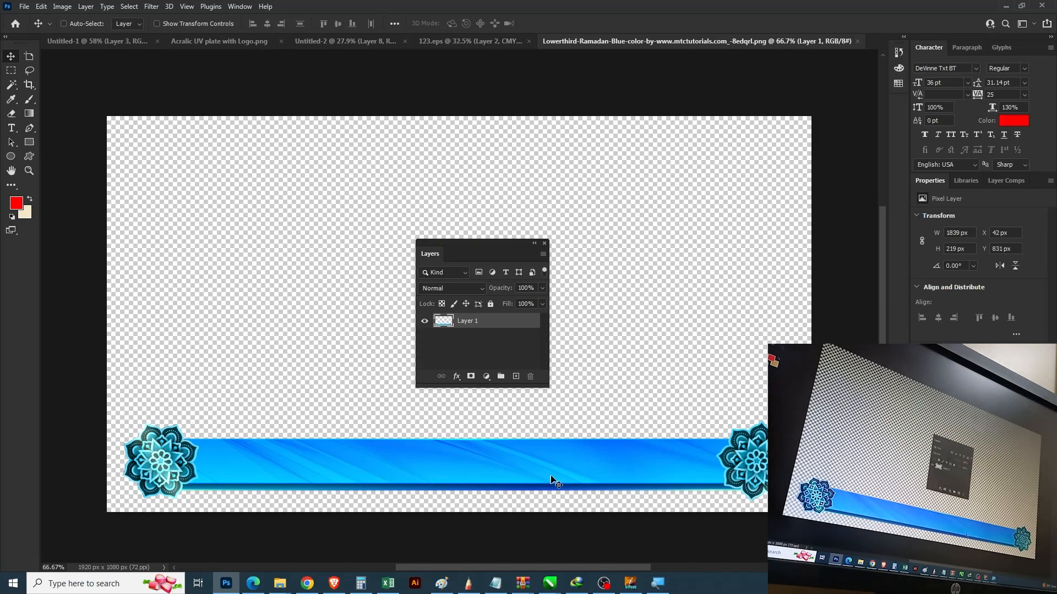
pyautogui.click(485, 46)
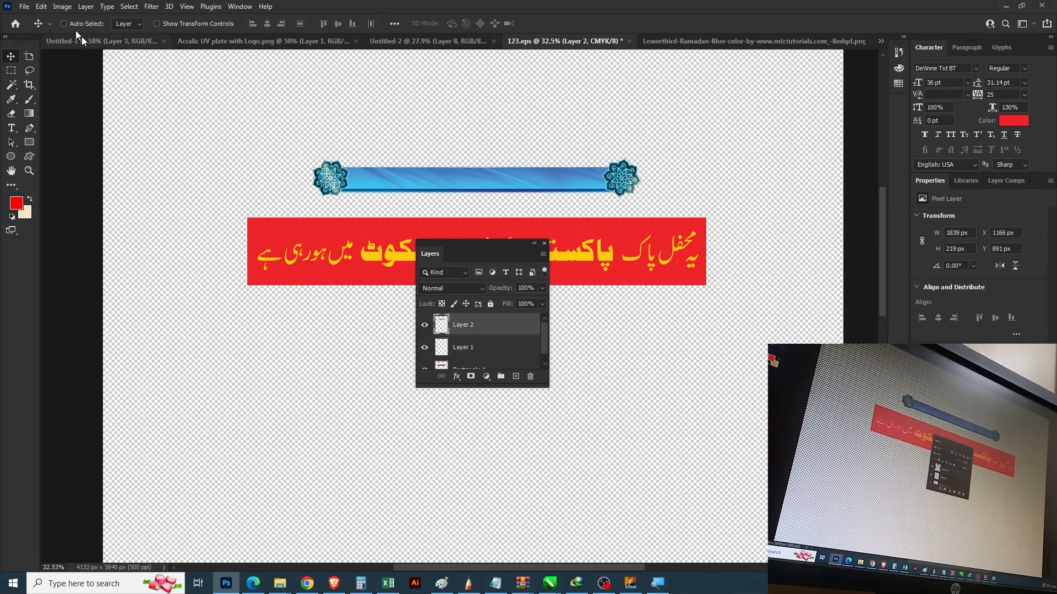
# Convert the 123.eps document from CMYK to RGB colour mode without merging its layers
pyautogui.click(61, 6)
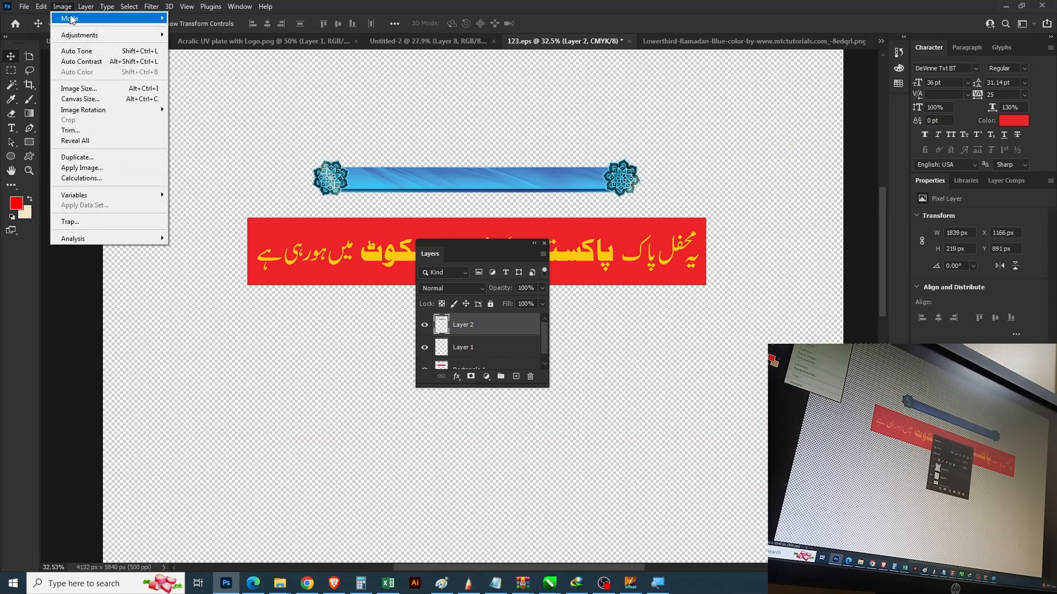
pyautogui.moveTo(77, 20)
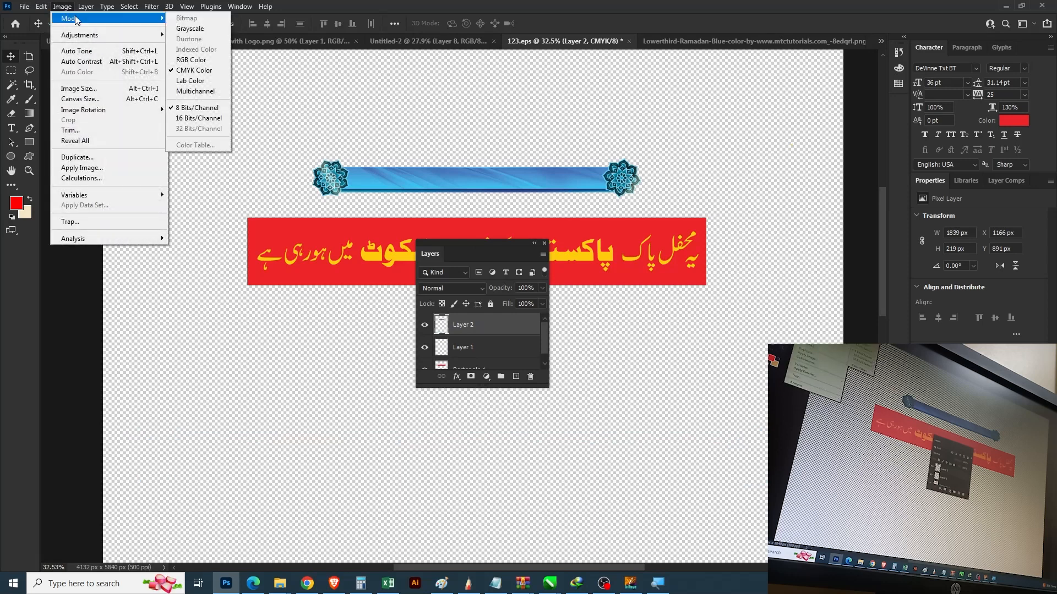
pyautogui.click(210, 61)
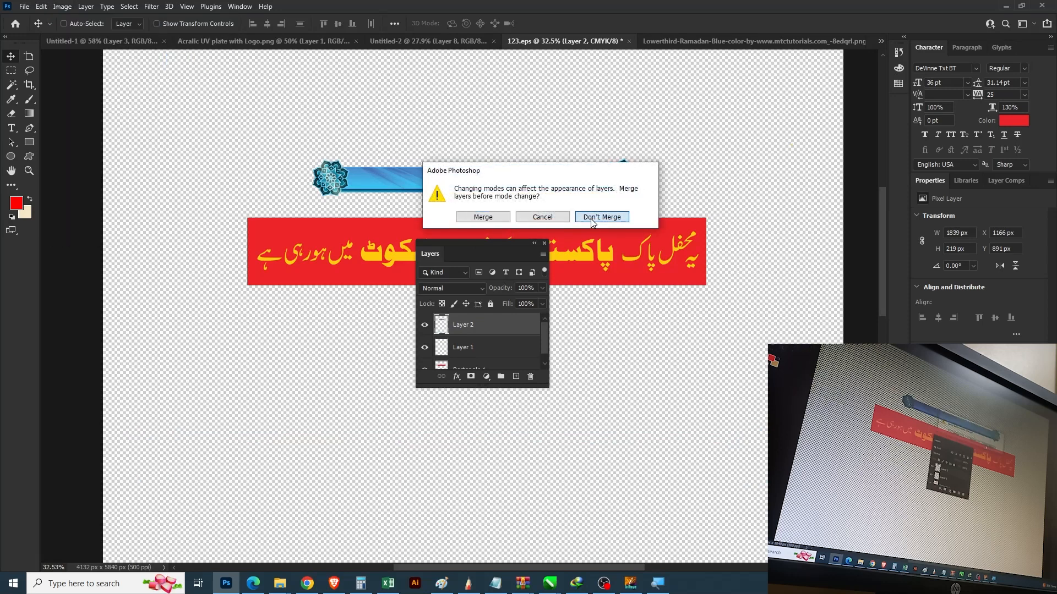
pyautogui.click(600, 216)
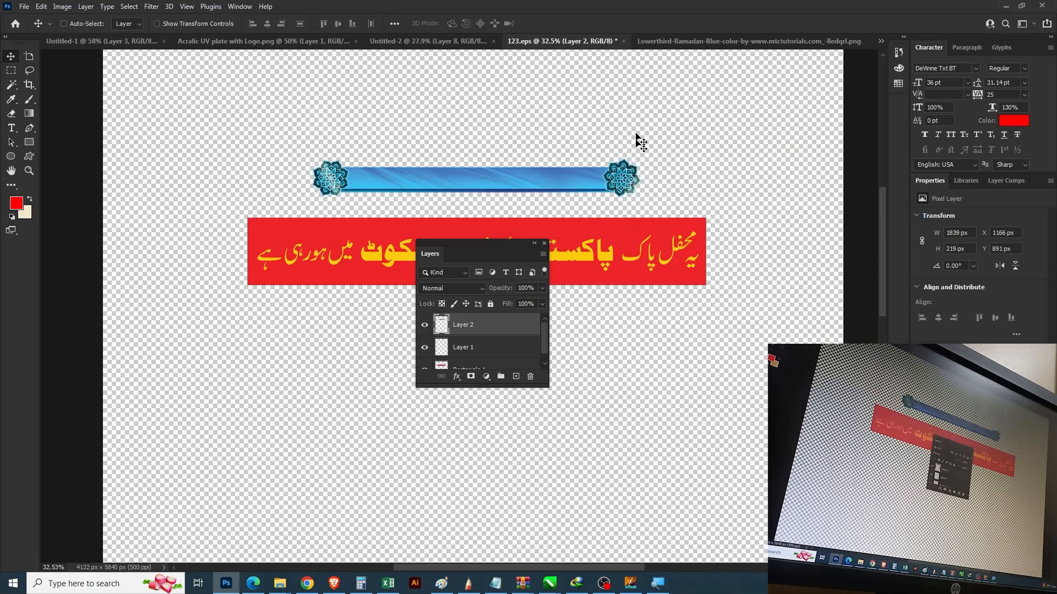
# Delete the dull banner copy from 123.eps and bring in the blue banner again, above the red rectangle
pyautogui.press('Delete')
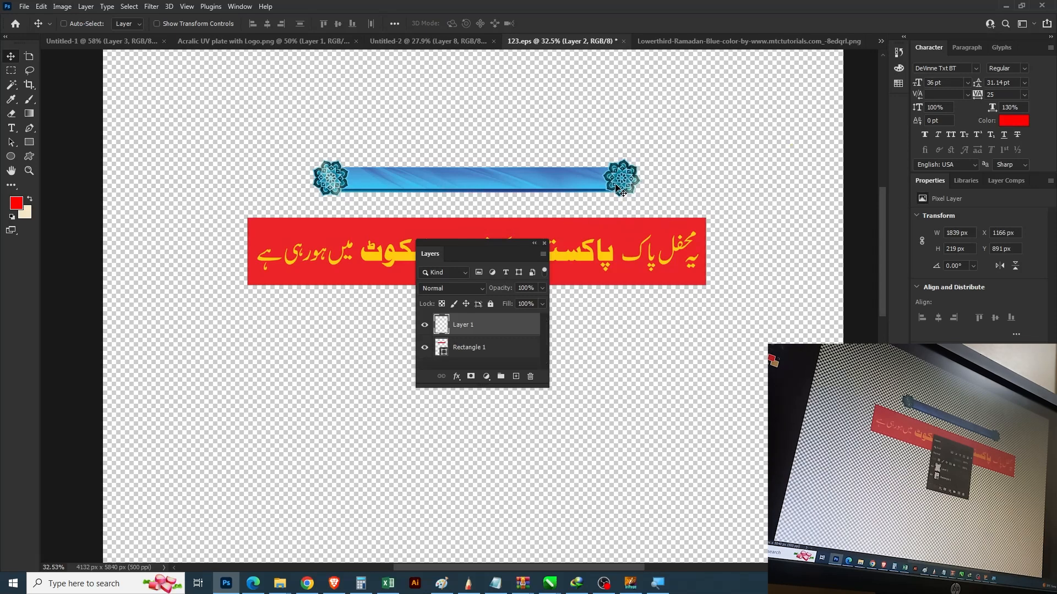
pyautogui.click(734, 42)
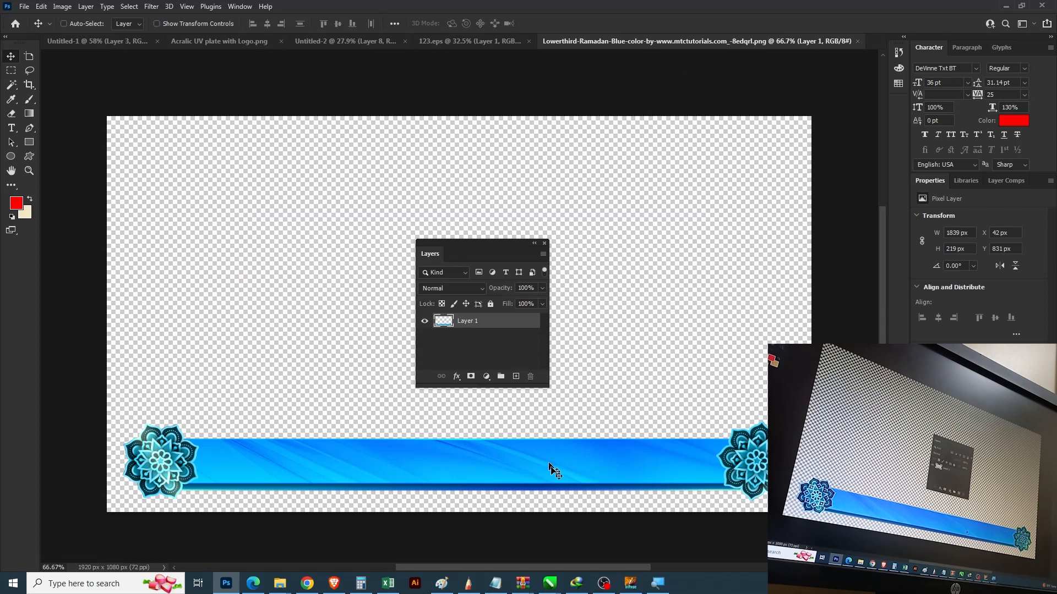
pyautogui.moveTo(551, 468); pyautogui.dragTo(413, 176)
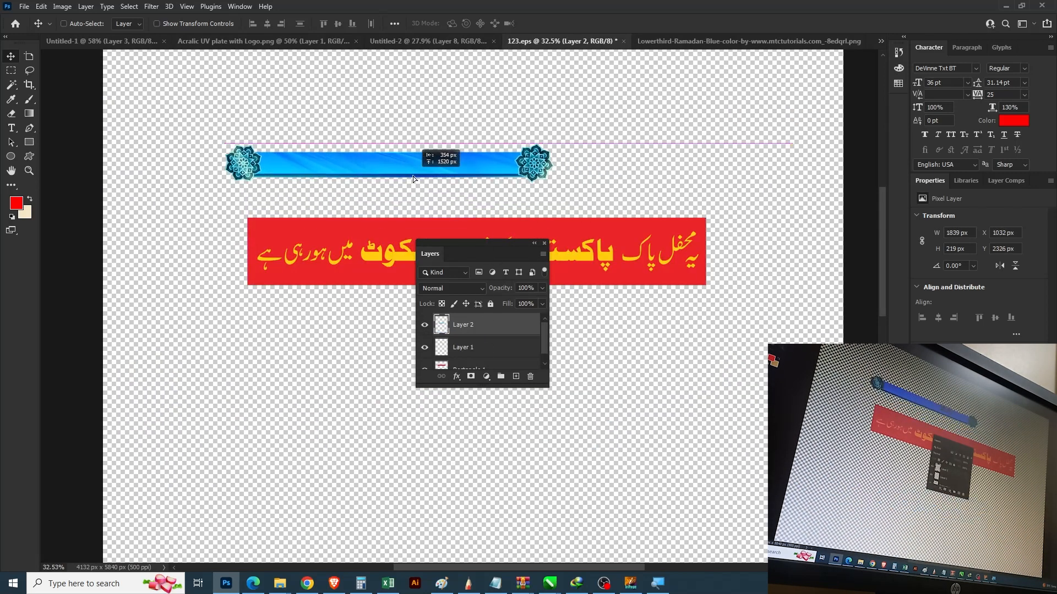
pyautogui.hotkey('ctrl', 't')
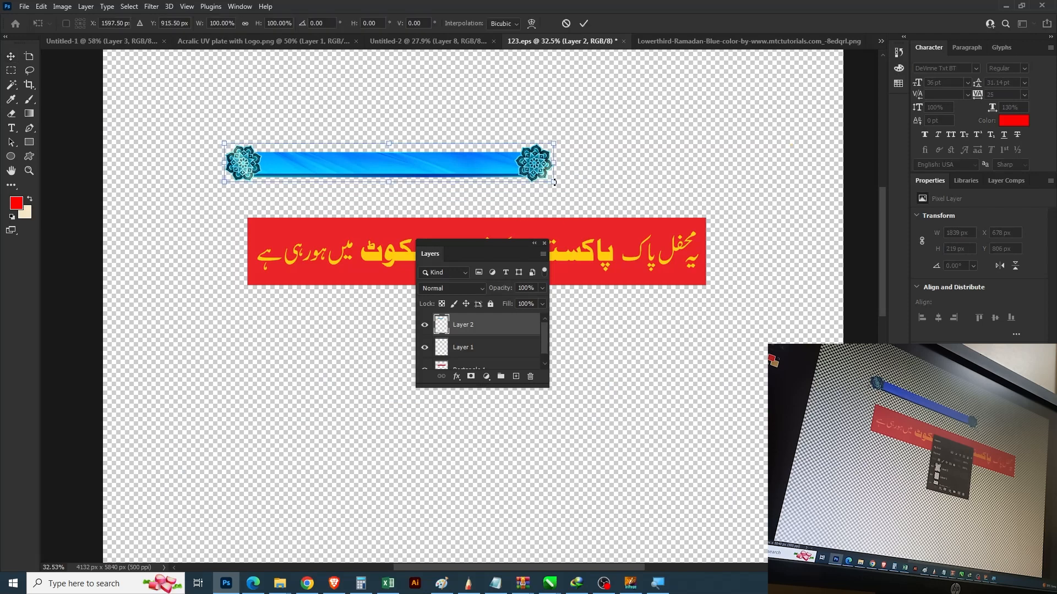
pyautogui.moveTo(553, 182); pyautogui.dragTo(782, 209)
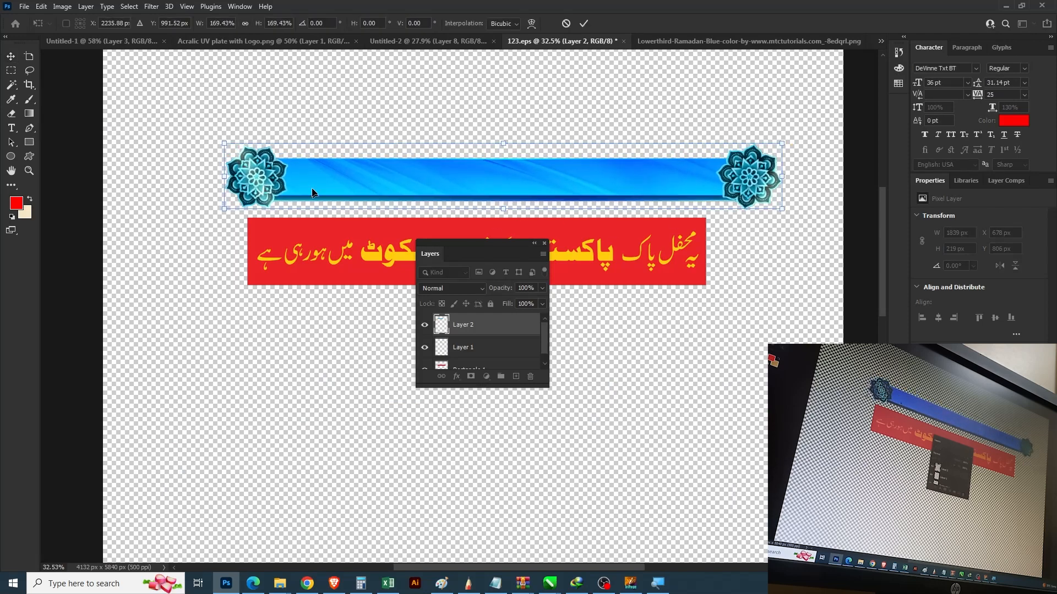
pyautogui.press('Escape')
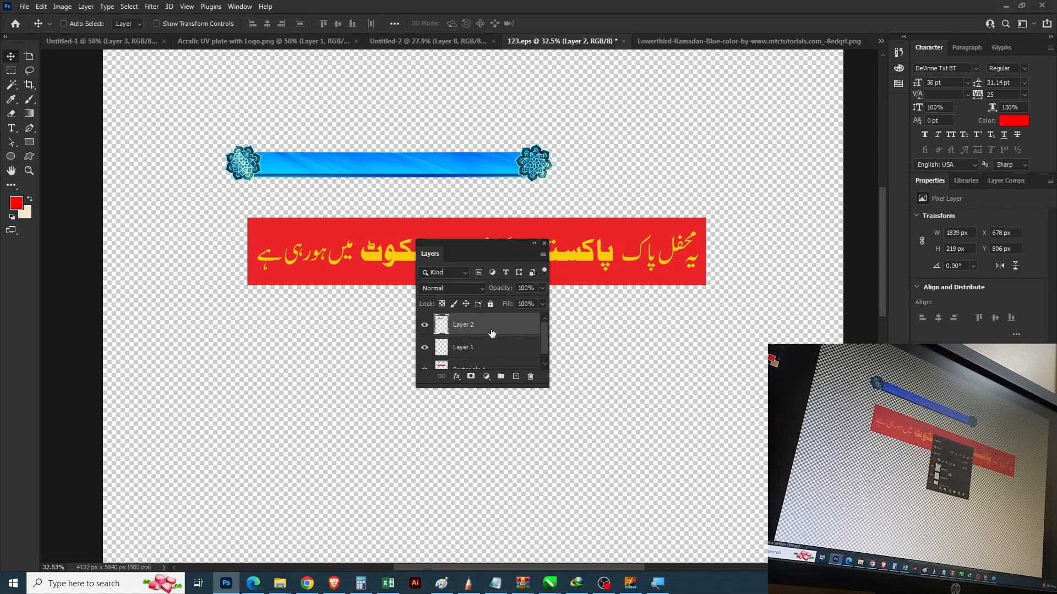
# Enlarge the blue banner proportionally to about 177% so it spans wider than the red rectangle
pyautogui.press('ctrl')
pyautogui.hotkey('ctrl', 't')
pyautogui.moveTo(548, 186); pyautogui.dragTo(784, 244)
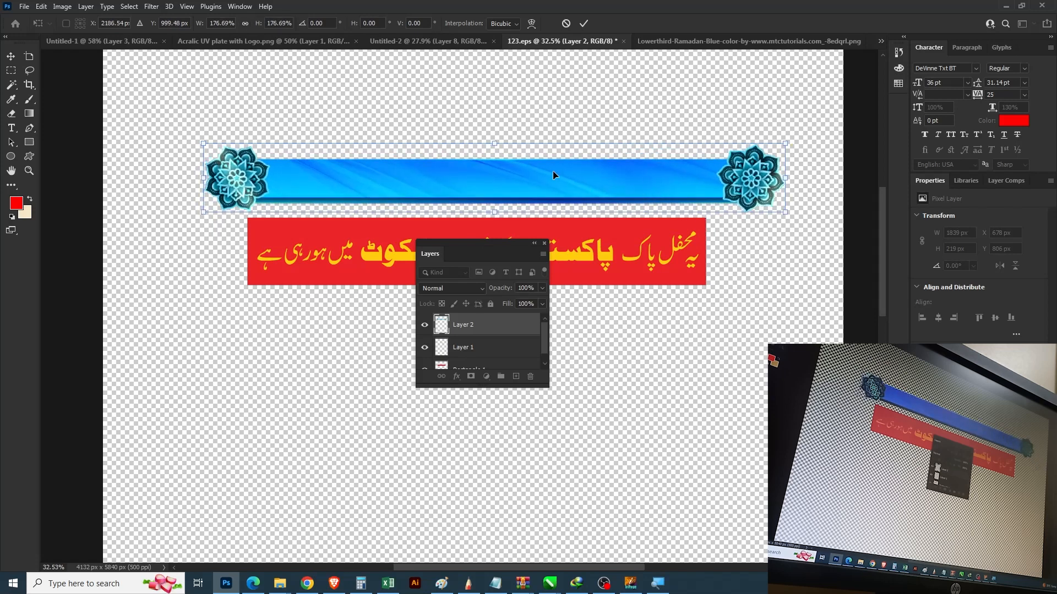
pyautogui.press('Return')
# Move the Urdu sentence layer onto the blue banner and bring it forward above the banner layer
pyautogui.rightClick(614, 266)
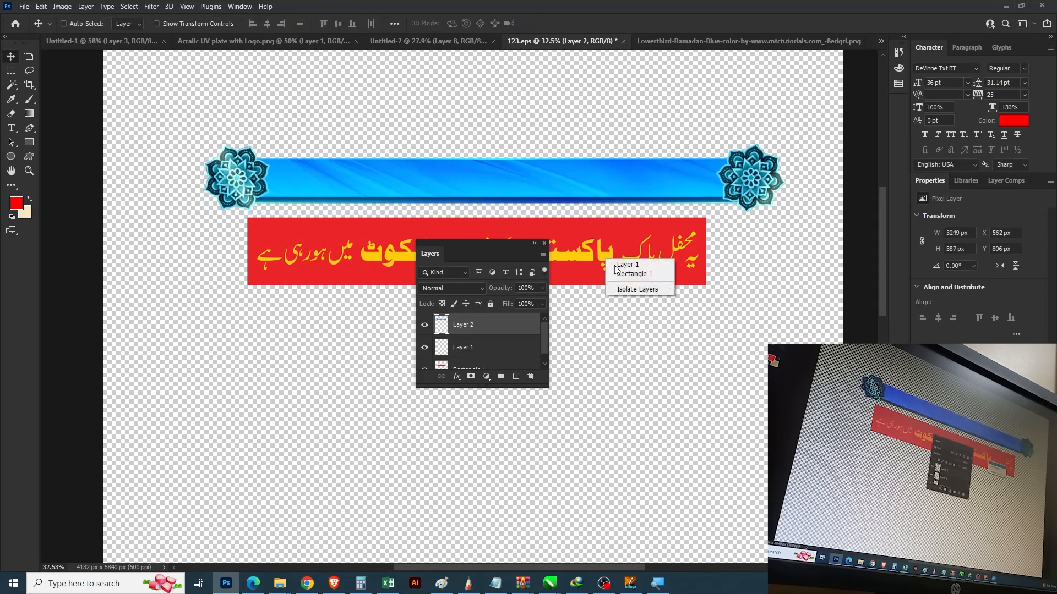
pyautogui.click(615, 266)
pyautogui.moveTo(610, 266); pyautogui.dragTo(613, 186)
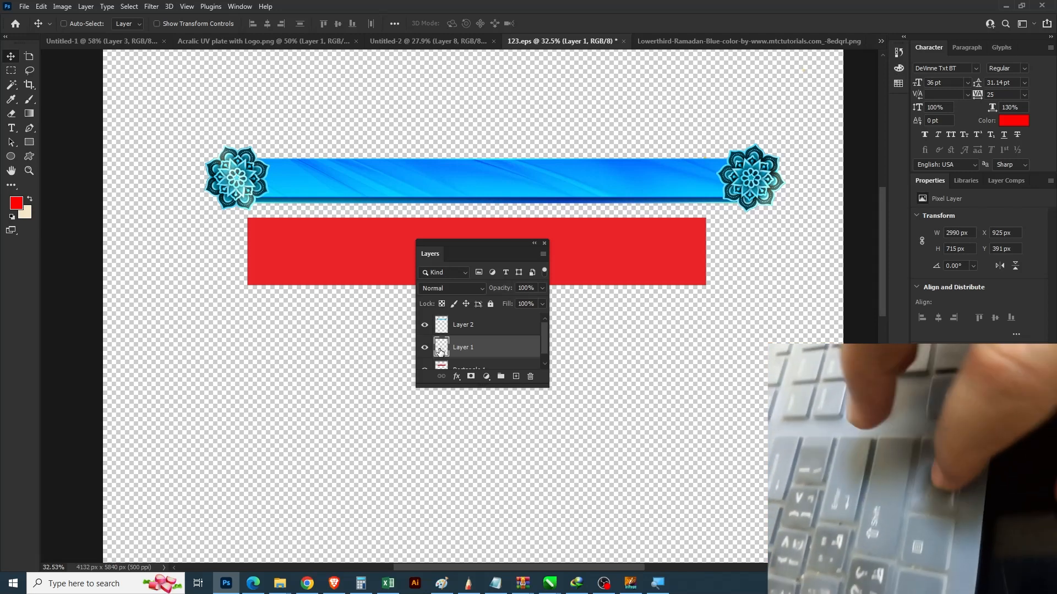
pyautogui.press('ctrl')
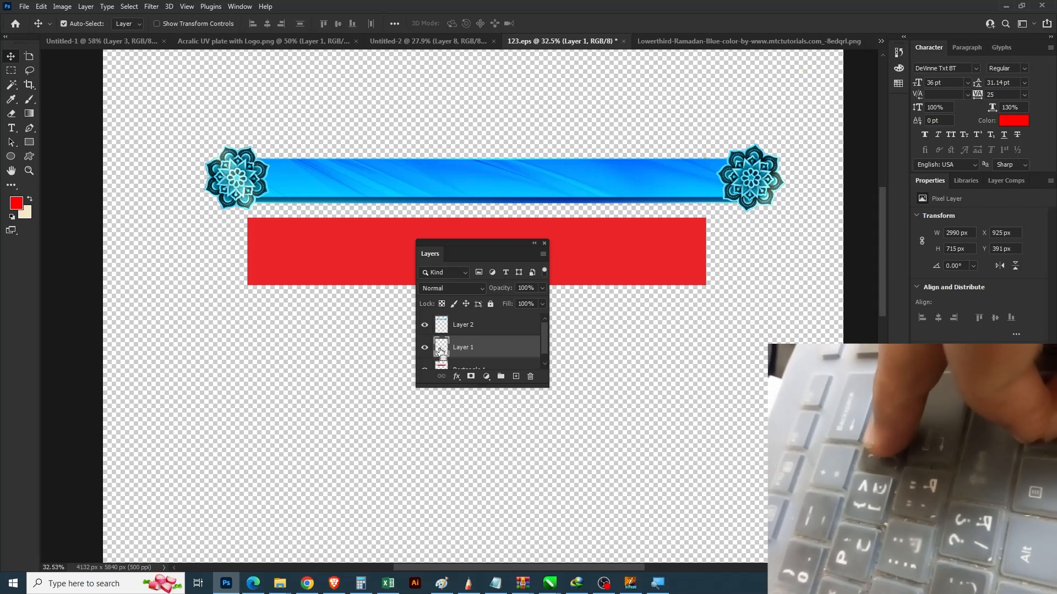
pyautogui.hotkey('ctrl', ']')
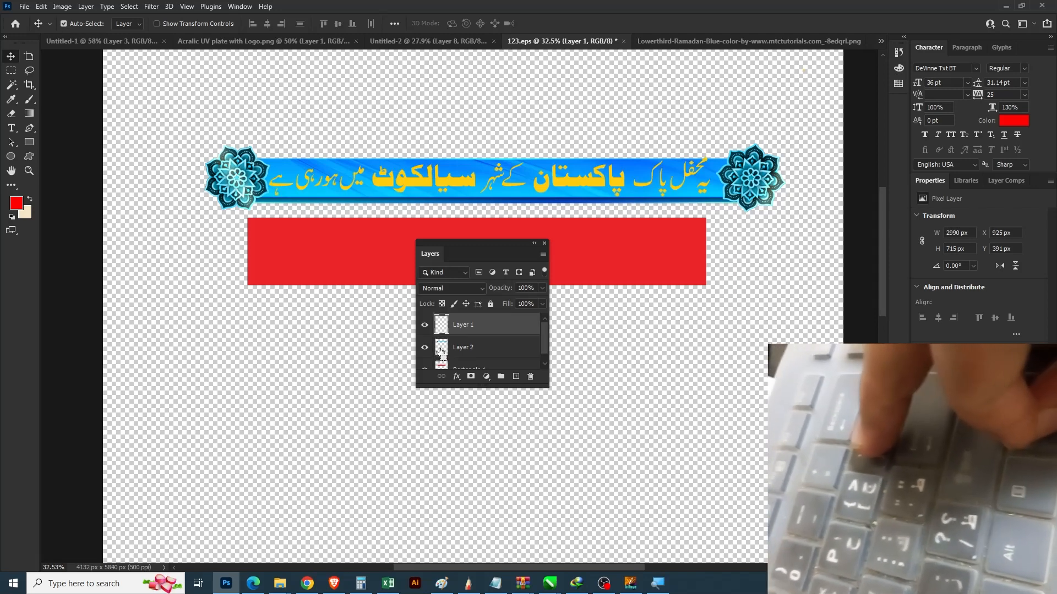
# Demonstrate layer stacking by repeatedly sending the sentence layer backward and bringing it forward above the banner
pyautogui.hotkey('ctrl', '[')
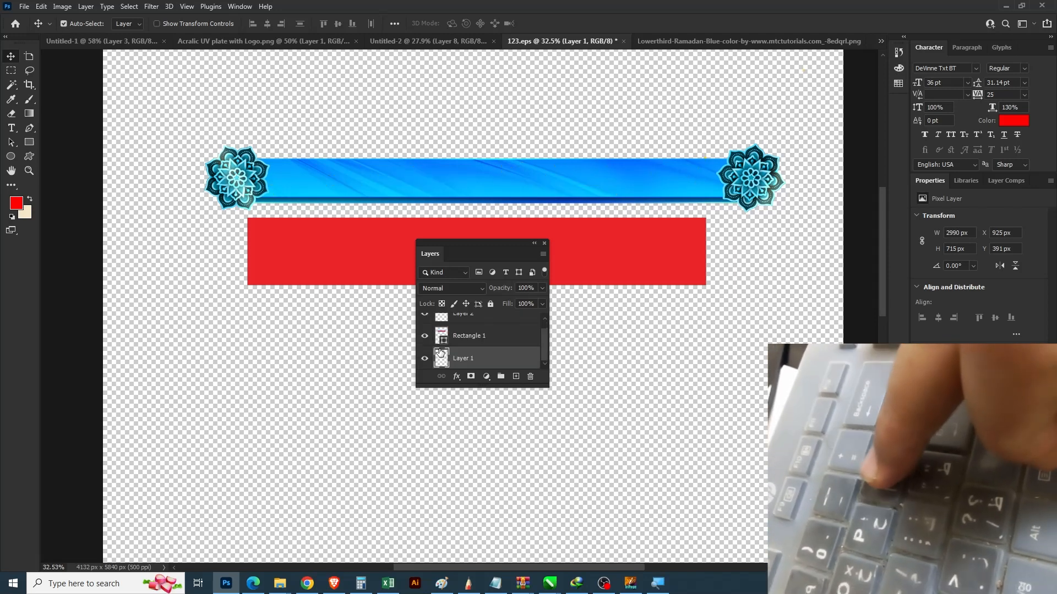
pyautogui.hotkey('ctrl', ']')
pyautogui.hotkey('ctrl', '[')
pyautogui.hotkey('ctrl', ']')
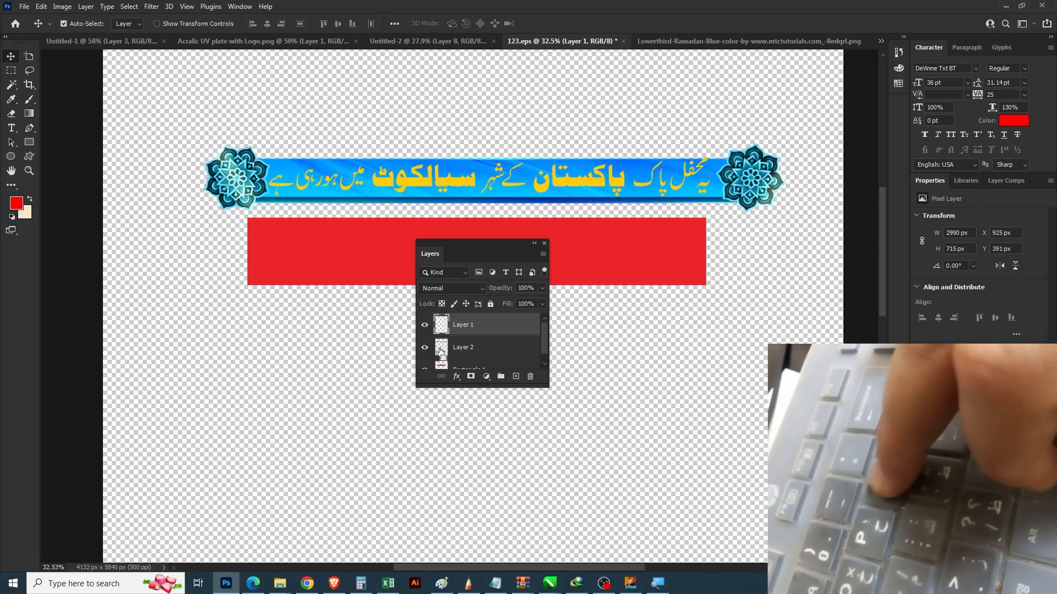
pyautogui.hotkey('ctrl', '[')
pyautogui.hotkey('ctrl', ']')
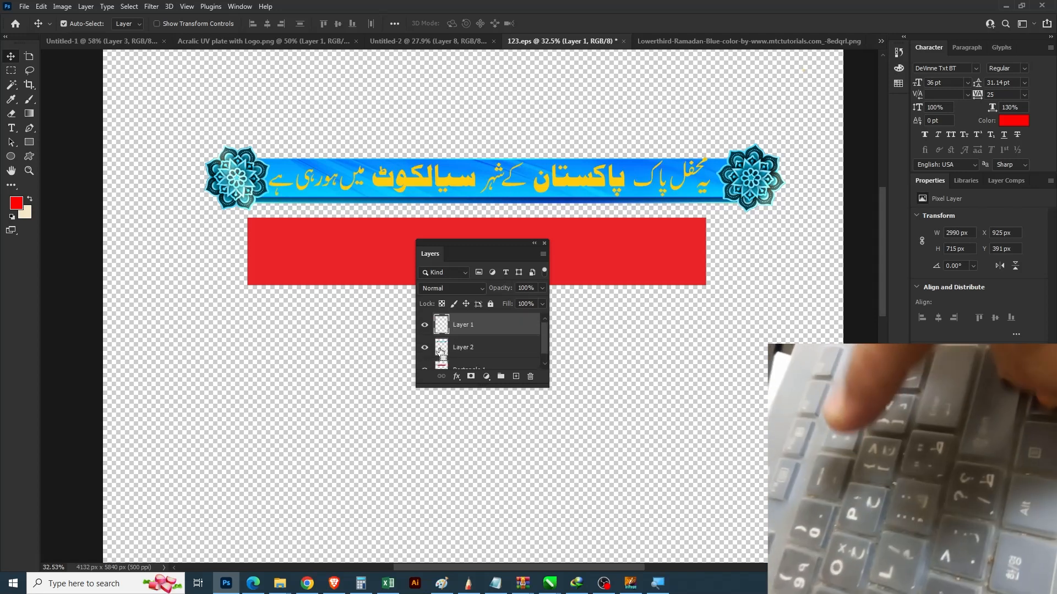
pyautogui.hotkey('ctrl', '[')
pyautogui.hotkey('ctrl', ']')
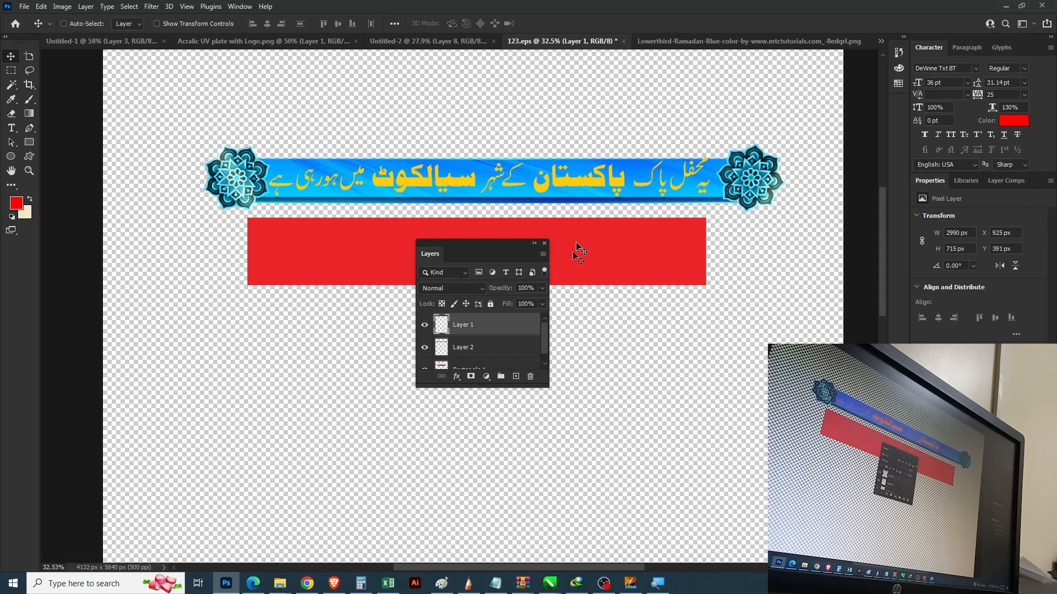
# Scale the Urdu sentence down proportionally so it fits inside the blue banner between the two ornaments
pyautogui.rightClick(589, 182)
pyautogui.click(592, 188)
pyautogui.press('ctrl')
pyautogui.hotkey('ctrl', 't')
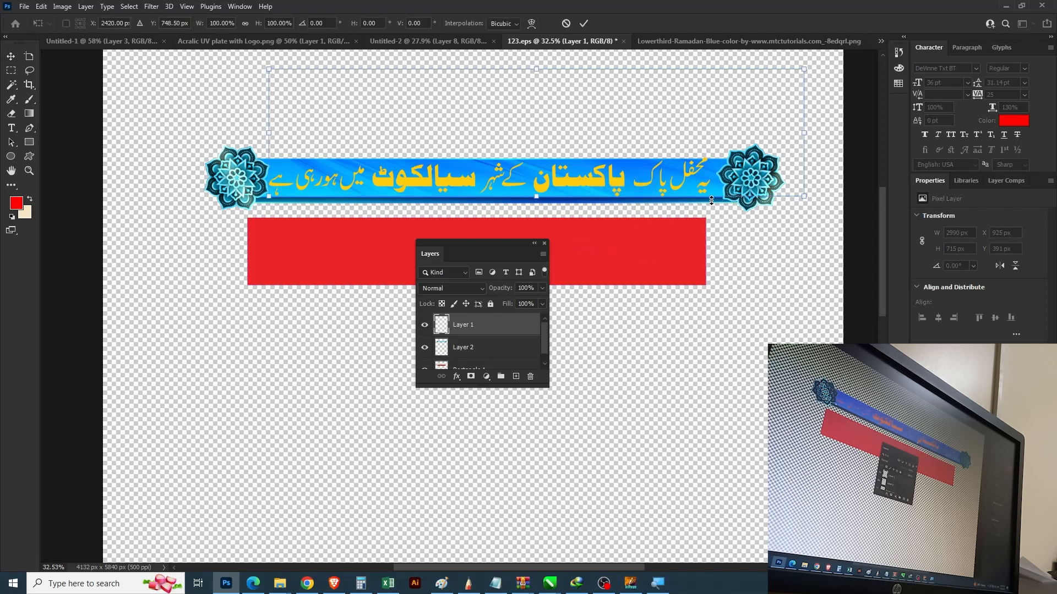
pyautogui.moveTo(805, 66)
pyautogui.mouseDown()
pyautogui.moveTo(757, 79)
pyautogui.moveTo(712, 118)
pyautogui.moveTo(784, 135)
pyautogui.moveTo(814, 165)
pyautogui.moveTo(793, 120)
pyautogui.moveTo(686, 117)
pyautogui.mouseUp()
pyautogui.press('Return')
# Erase the stray pixels outside the sentence on Layer 1 and move the Layers panel off the banner artwork
pyautogui.press('z')
pyautogui.press('e')
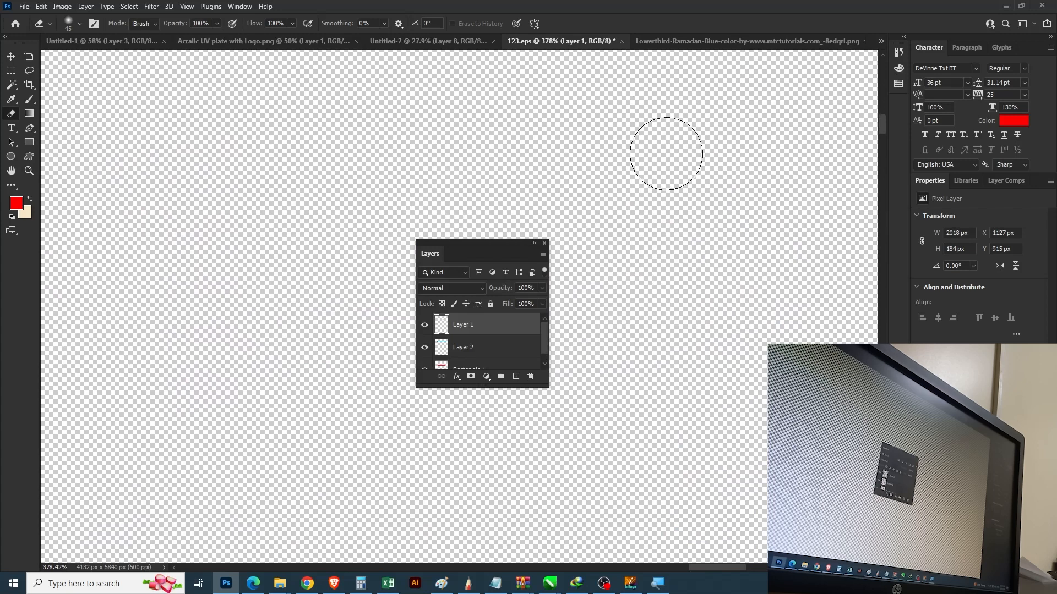
pyautogui.press('z')
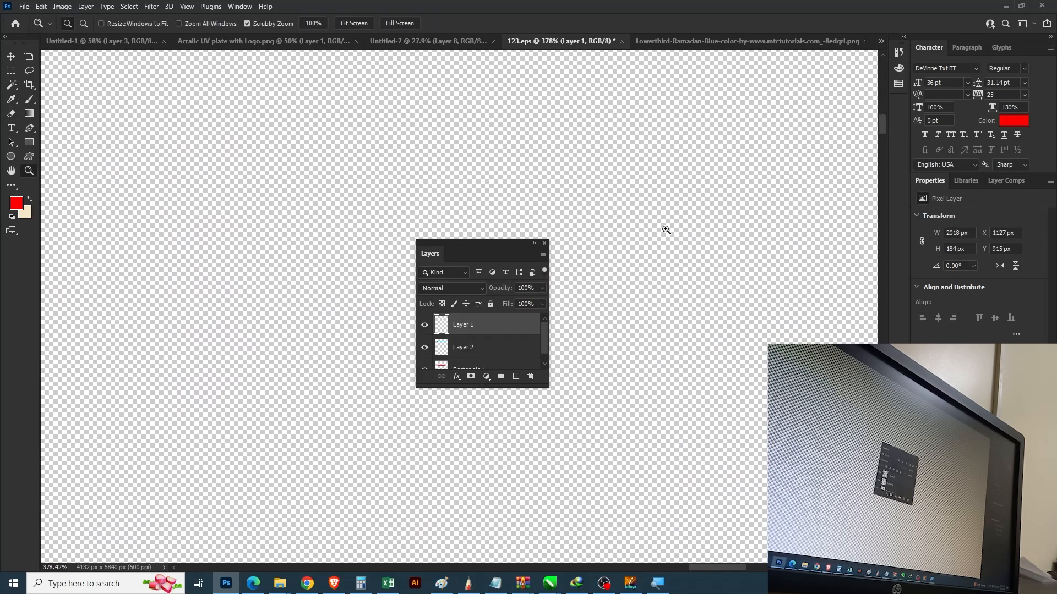
pyautogui.moveTo(632, 295); pyautogui.dragTo(532, 238)
pyautogui.moveTo(622, 279); pyautogui.dragTo(732, 219)
pyautogui.moveTo(515, 248); pyautogui.dragTo(470, 104)
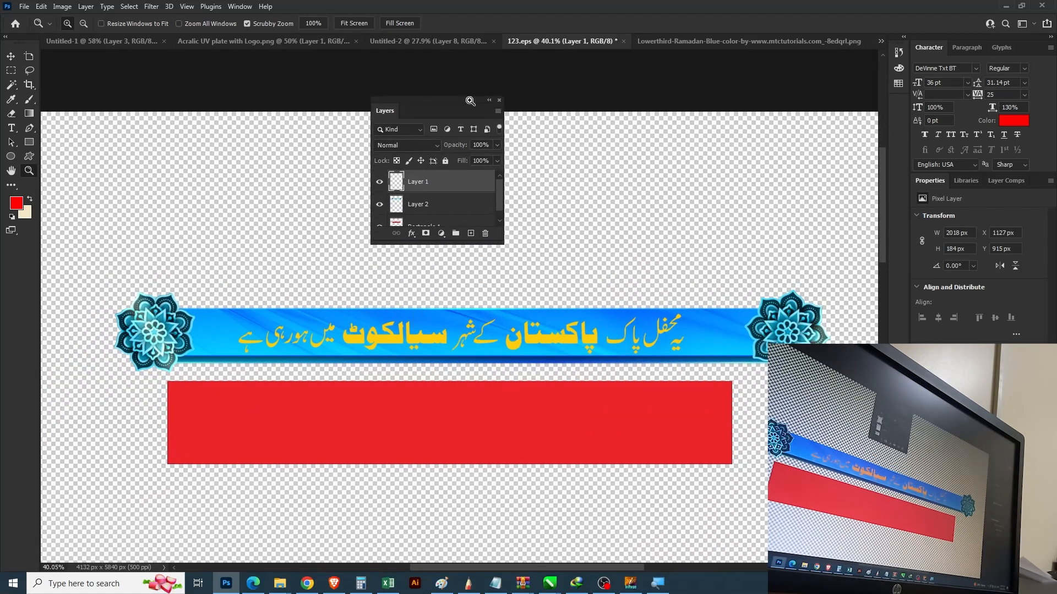
pyautogui.press('v')
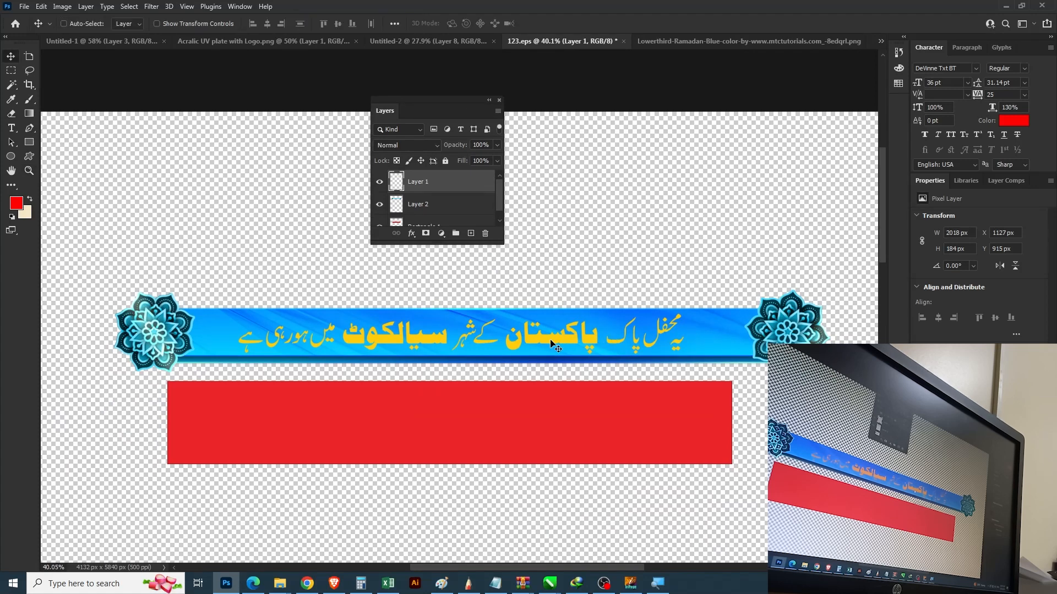
# Set the foreground colour to dark blue and fill the Urdu sentence on Layer 1 with it, preserving transparency
pyautogui.rightClick(550, 340)
pyautogui.click(599, 346)
pyautogui.press('z')
pyautogui.moveTo(576, 337); pyautogui.dragTo(608, 337)
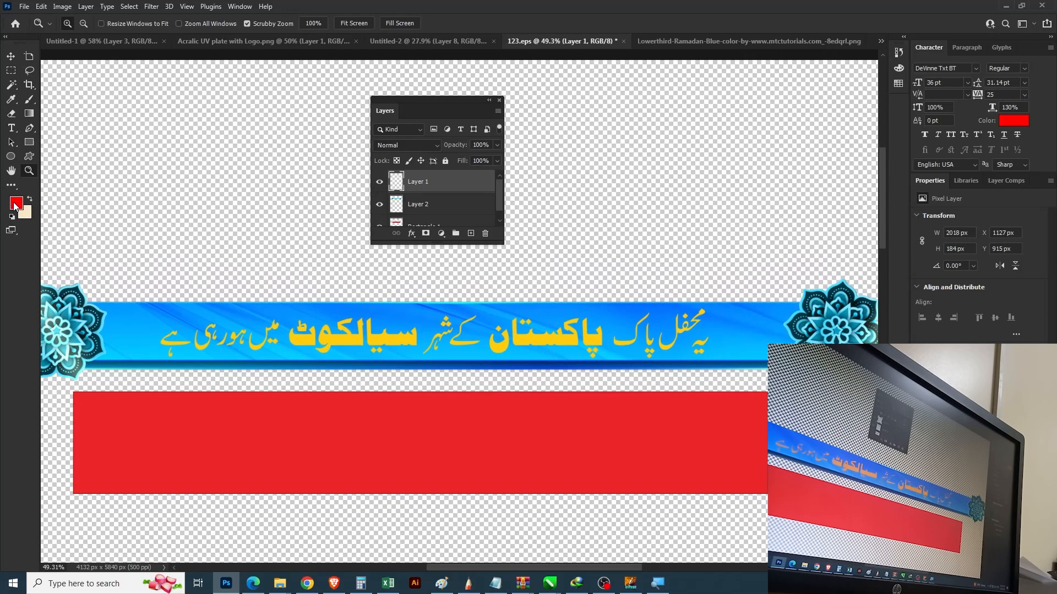
pyautogui.click(15, 204)
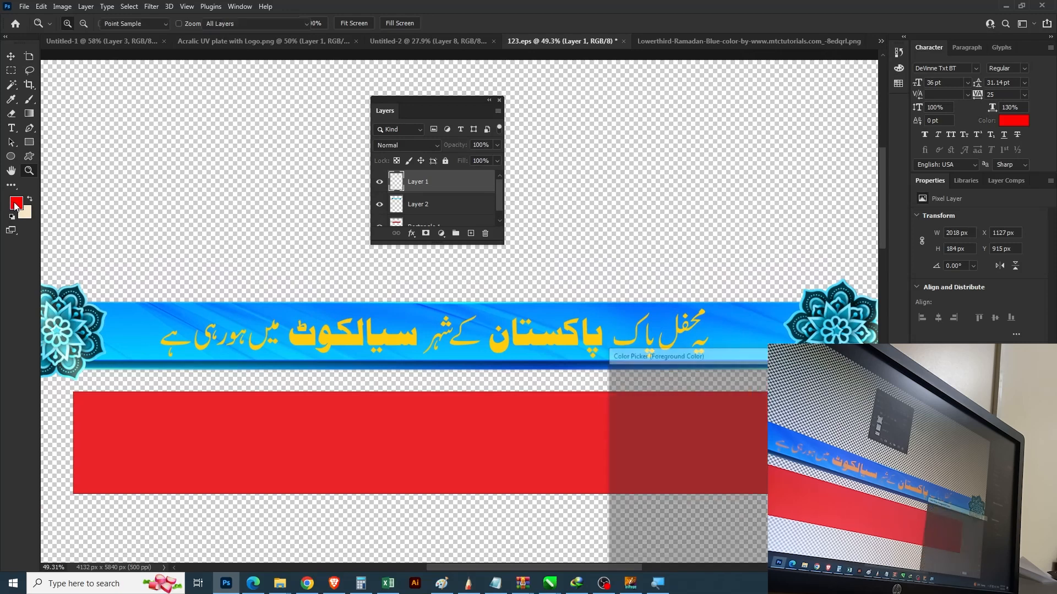
pyautogui.moveTo(765, 446); pyautogui.dragTo(767, 475)
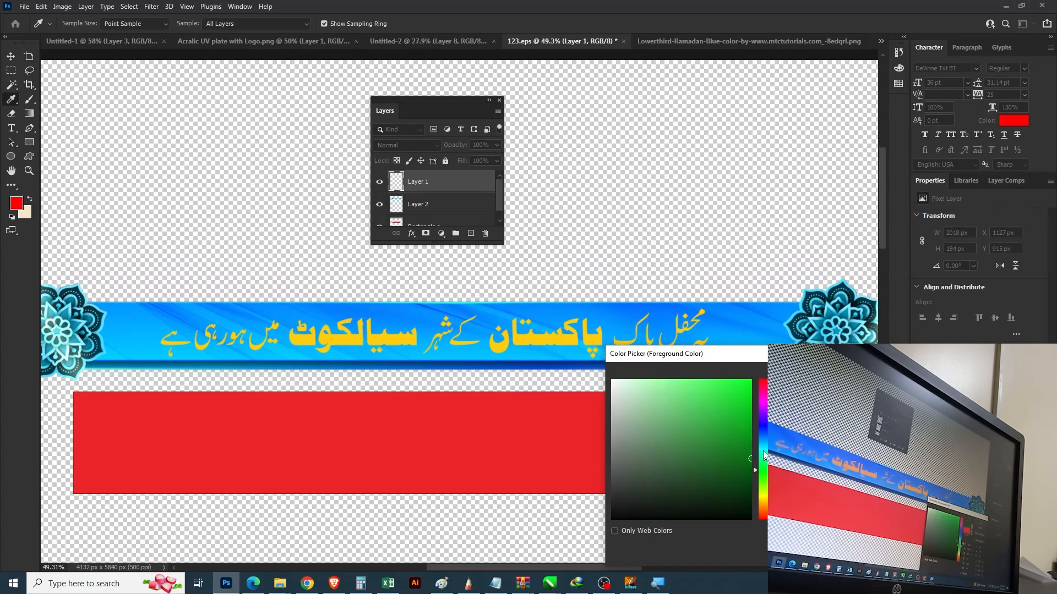
pyautogui.moveTo(764, 454); pyautogui.dragTo(766, 431)
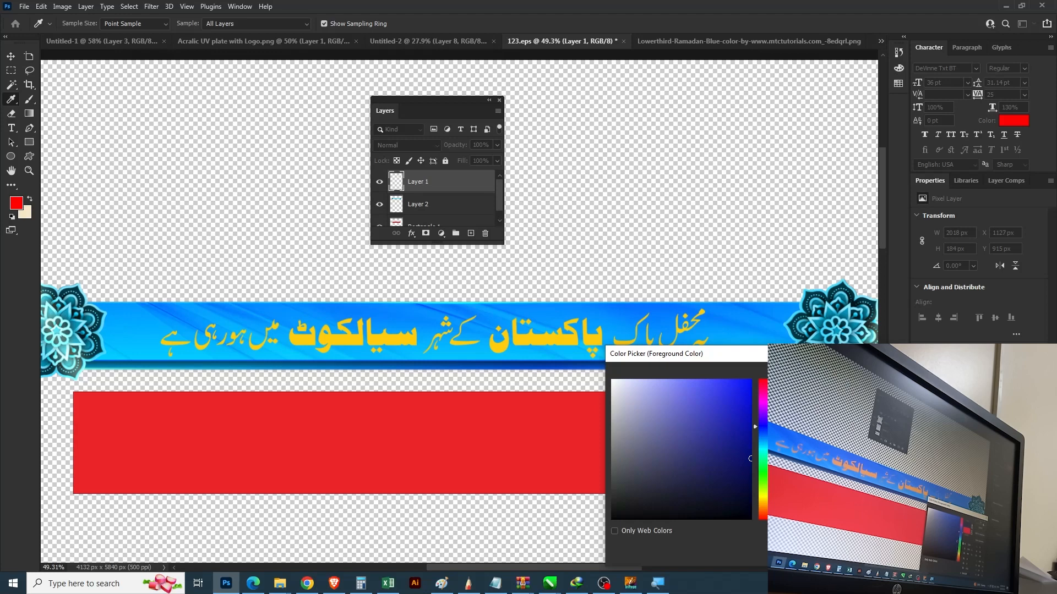
pyautogui.click(874, 375)
pyautogui.hotkey('alt', 'shift', 'BackSpace')
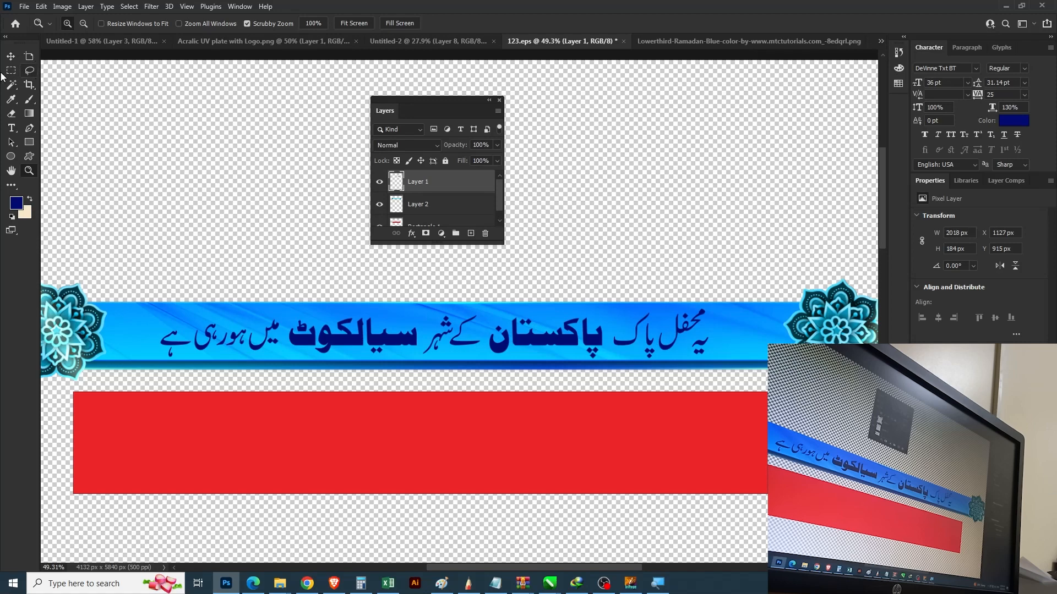
# Select the two bold words پاکستان and سیالکوٹ together with freehand Lasso outlines
pyautogui.click(31, 72)
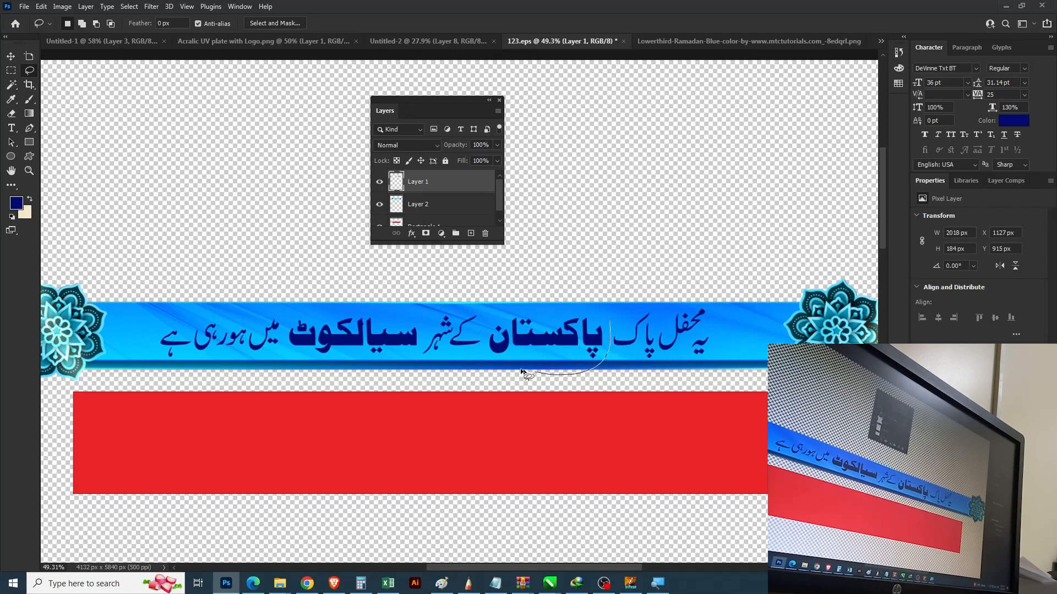
pyautogui.moveTo(492, 359)
pyautogui.mouseDown()
pyautogui.moveTo(499, 307)
pyautogui.moveTo(567, 295)
pyautogui.moveTo(599, 306)
pyautogui.mouseUp()
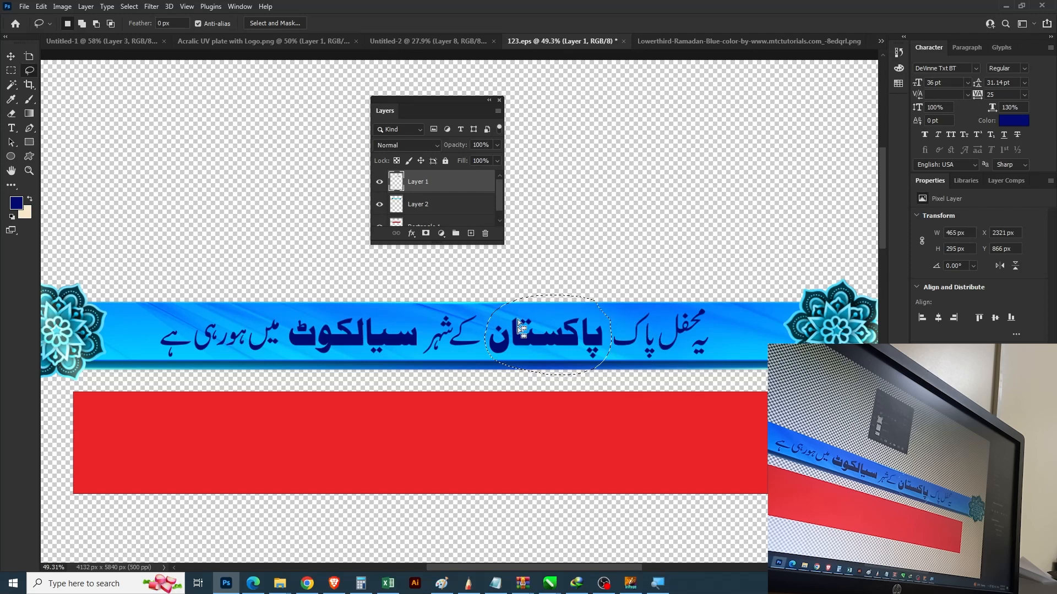
pyautogui.keyDown('shift'); pyautogui.moveTo(420, 293); pyautogui.dragTo(427, 326); pyautogui.keyUp('shift')
pyautogui.moveTo(371, 371); pyautogui.dragTo(294, 362)
pyautogui.moveTo(288, 325); pyautogui.dragTo(325, 299)
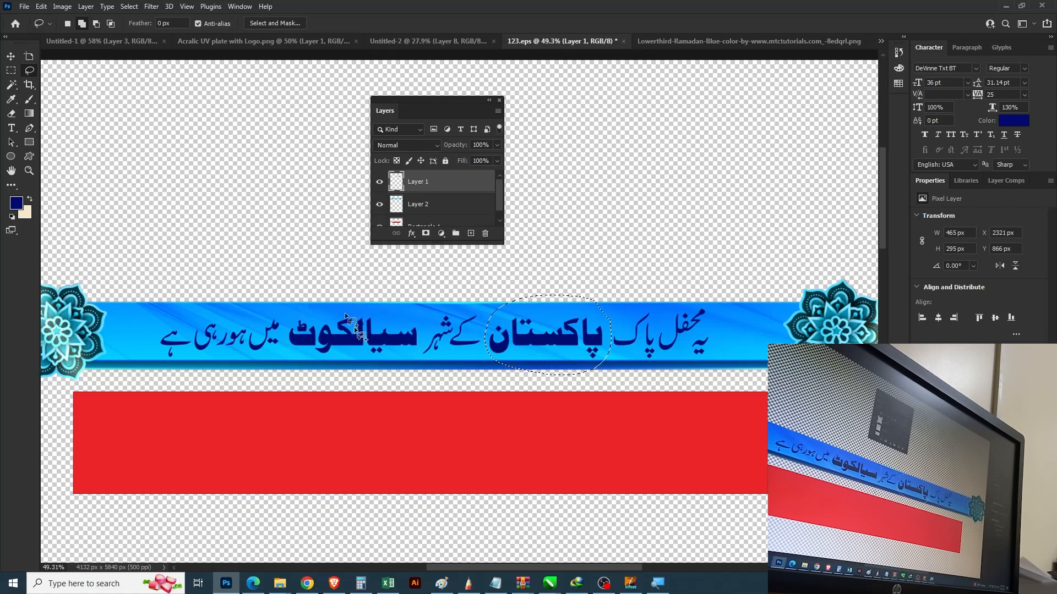
# Fill the two selected words with red, preserving transparency, and deselect them
pyautogui.click(16, 203)
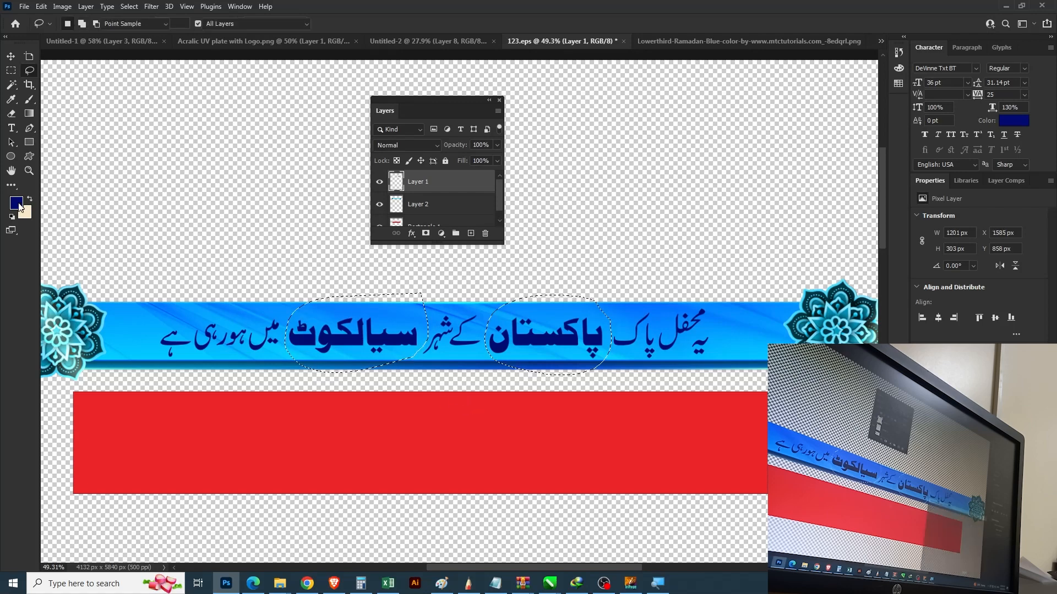
pyautogui.moveTo(763, 427); pyautogui.dragTo(763, 380)
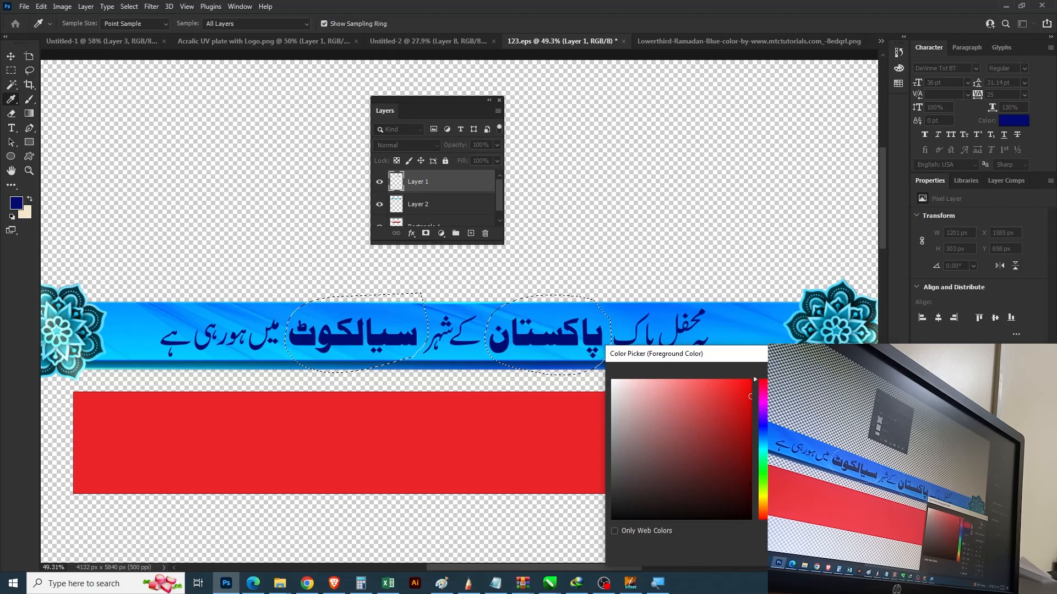
pyautogui.press('Return')
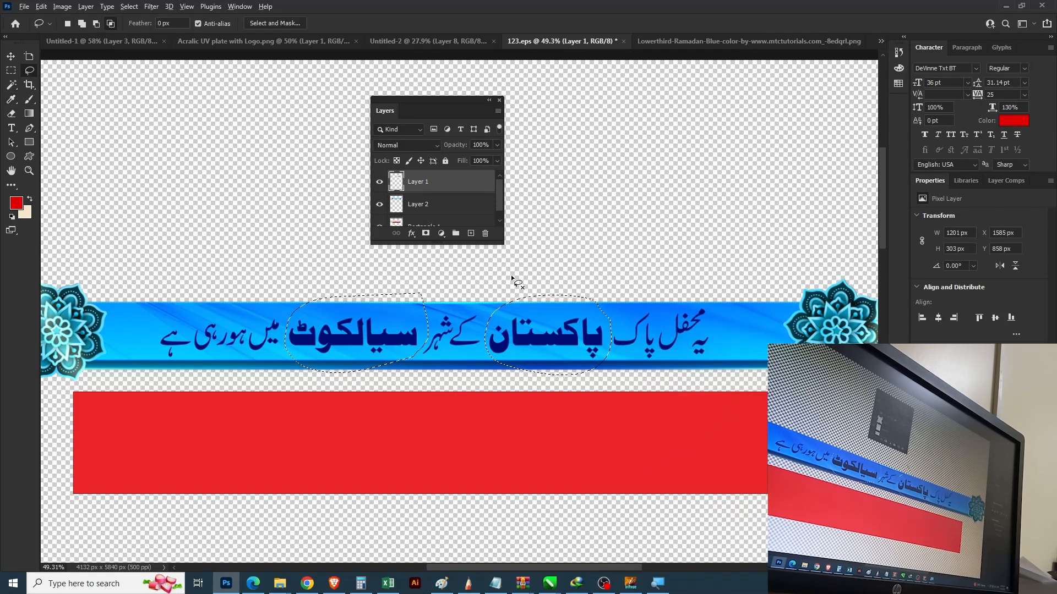
pyautogui.hotkey('shift', 'alt', 'BackSpace')
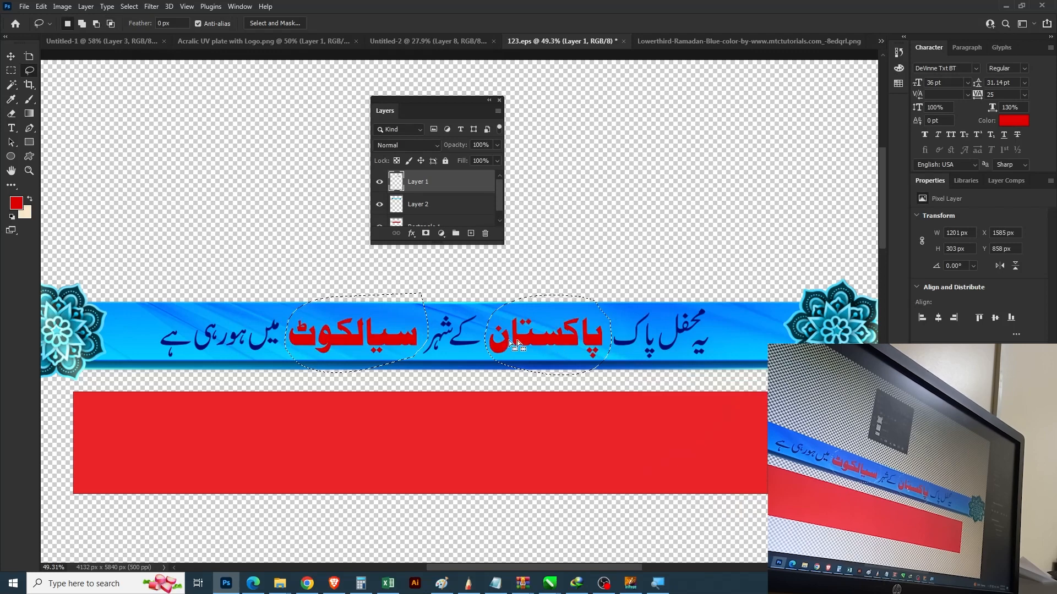
pyautogui.hotkey('ctrl', 'd')
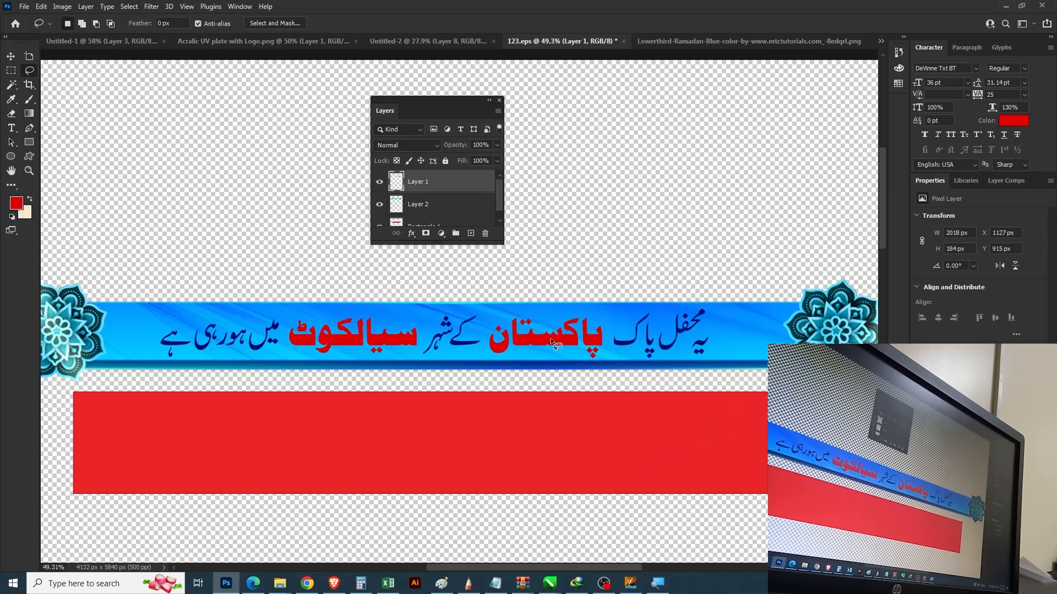
# Rename the sentence layer, Layer 1, as likhai
pyautogui.press('v')
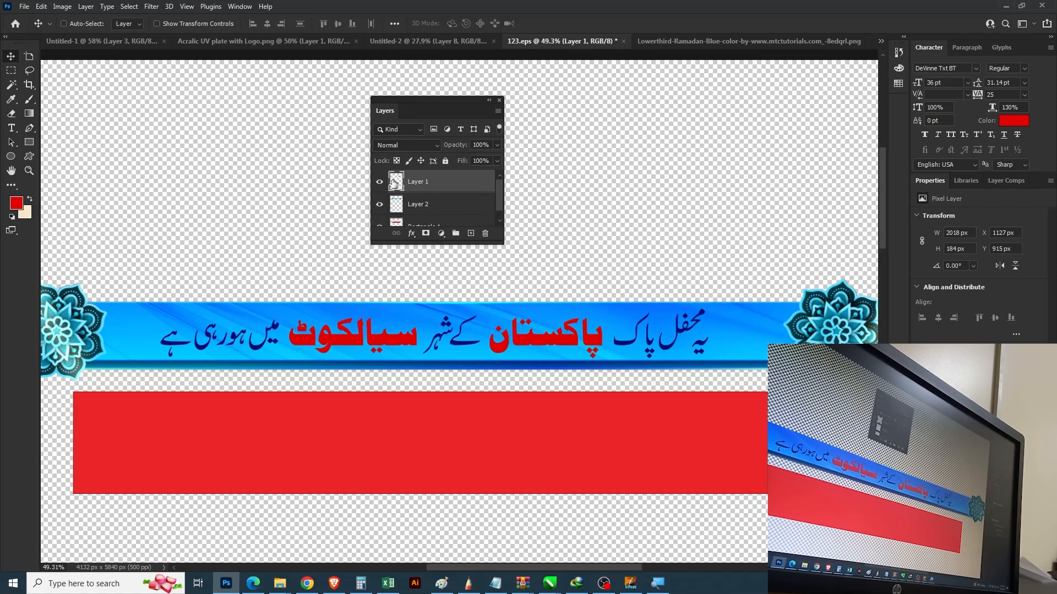
pyautogui.doubleClick(428, 182)
pyautogui.press('Return')
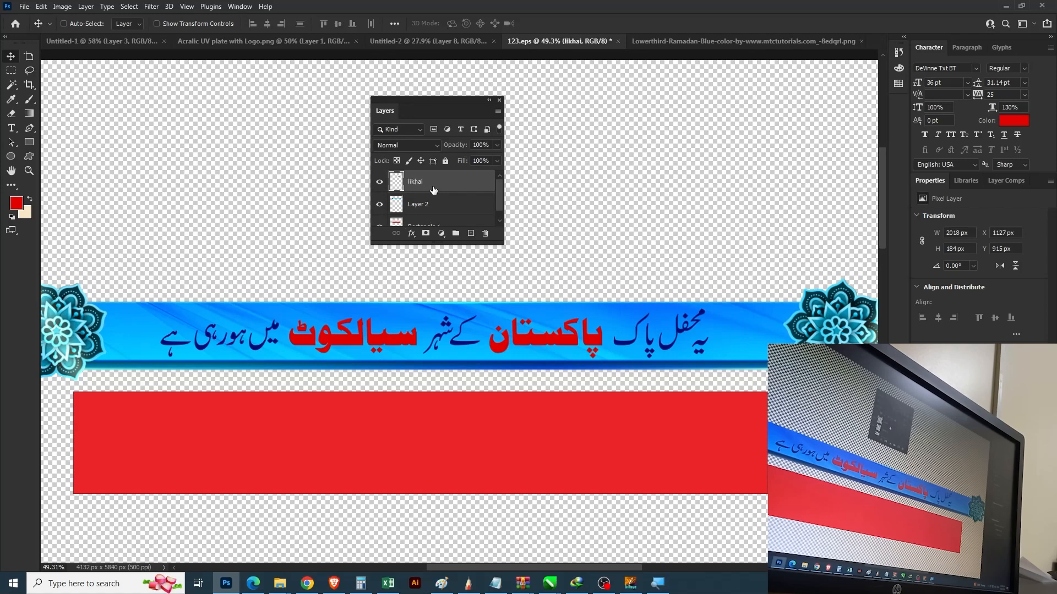
# Open the blending options of the likhai layer, add a Stroke effect and show its settings
pyautogui.rightClick(465, 184)
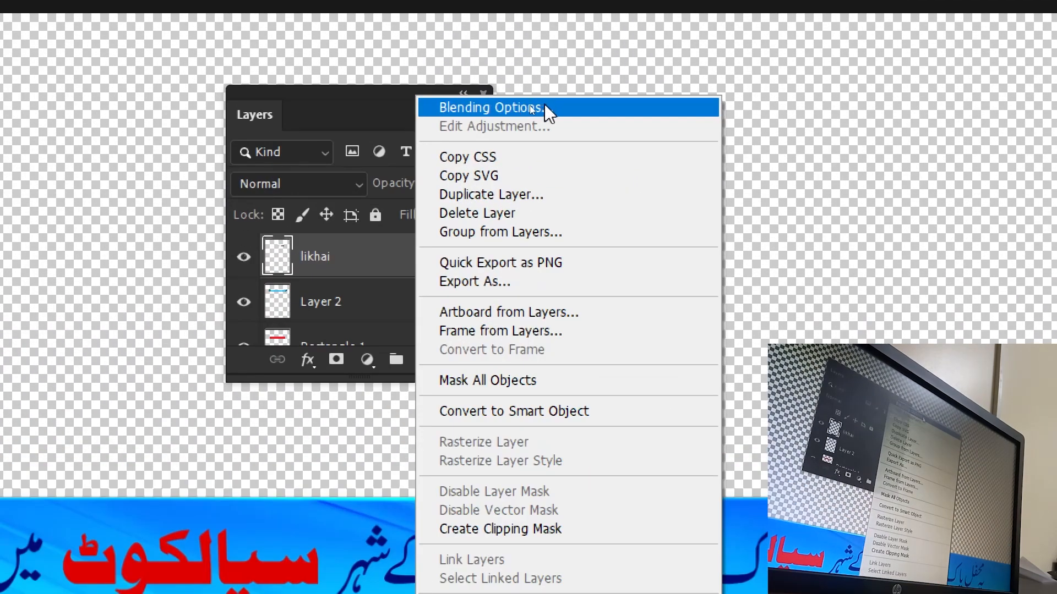
pyautogui.click(537, 108)
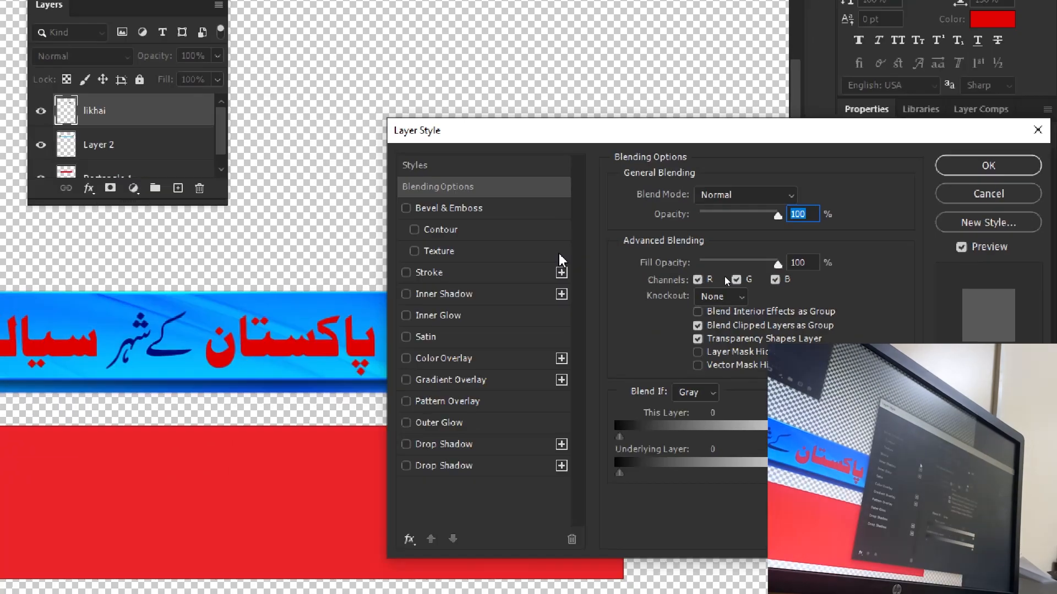
pyautogui.moveTo(735, 127); pyautogui.dragTo(730, 63)
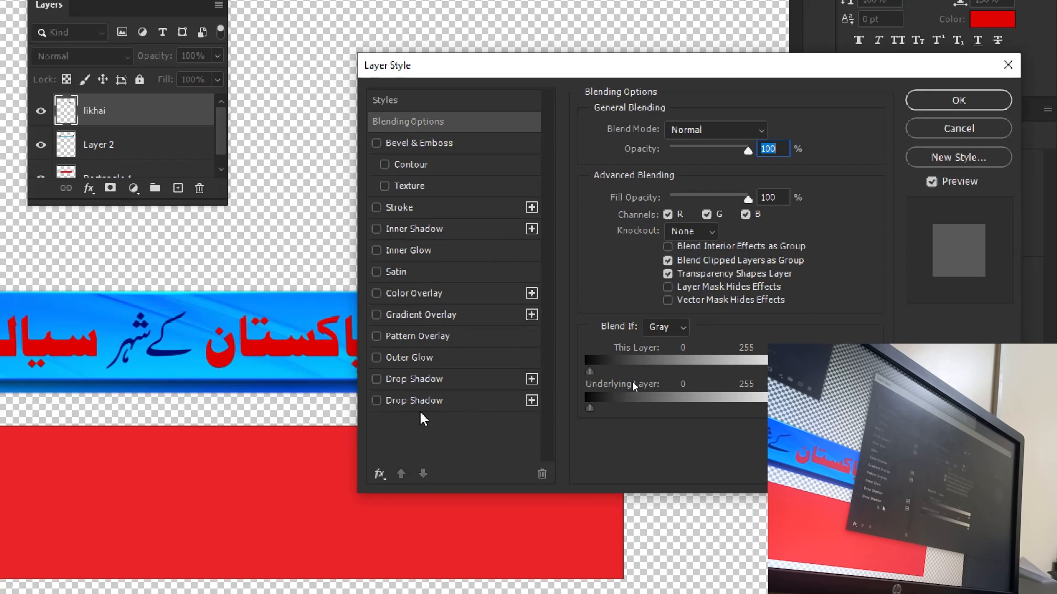
pyautogui.click(377, 207)
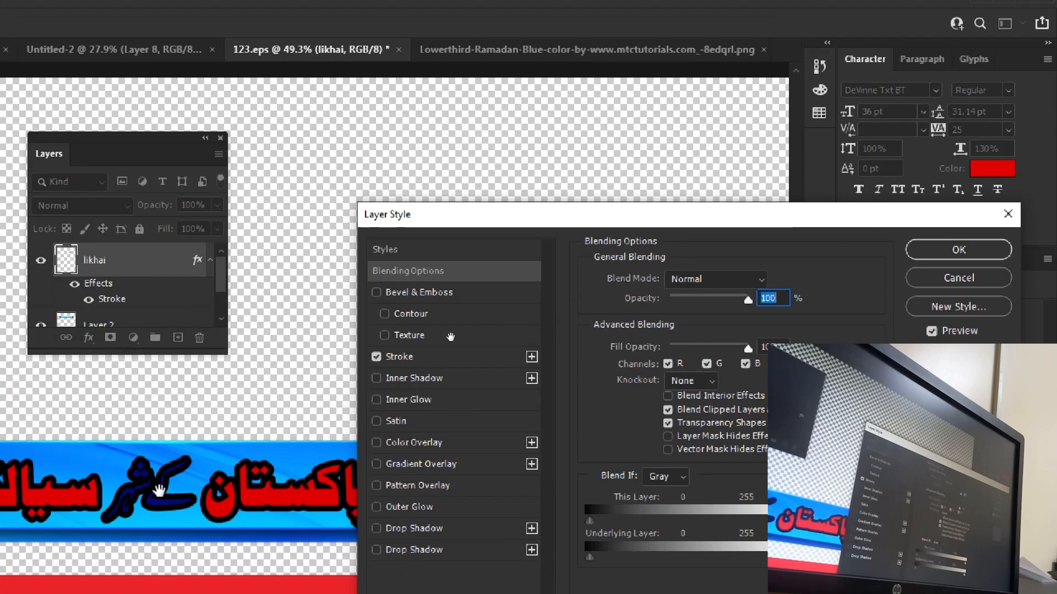
pyautogui.click(413, 361)
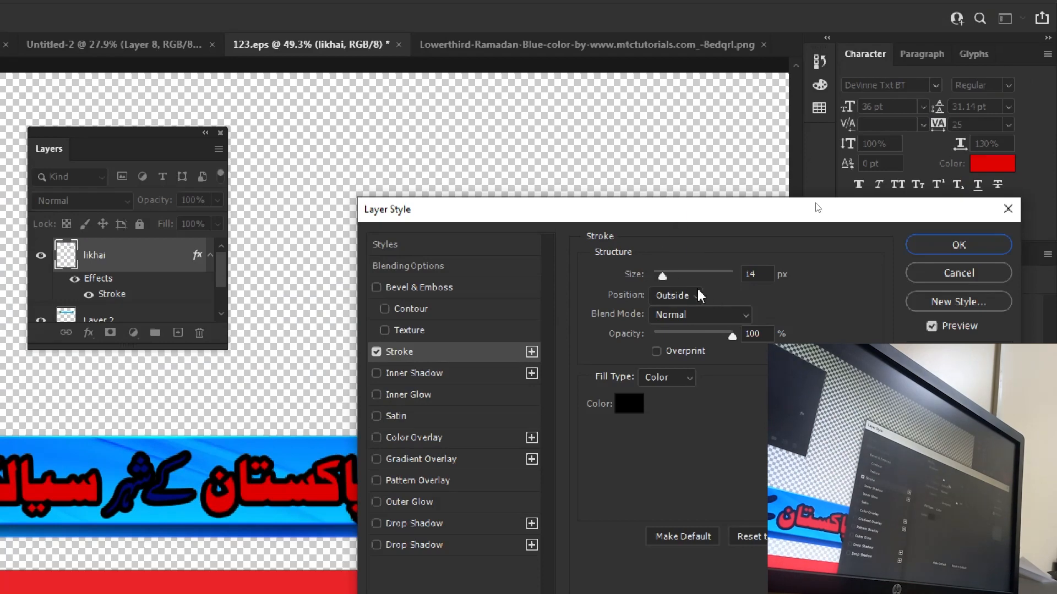
# Reduce the stroke size of the sentence outline to 6 px
pyautogui.click(758, 275)
pyautogui.press('Down')
pyautogui.press('Down')
pyautogui.press('Down')
pyautogui.press('Down')
pyautogui.press('Down')
pyautogui.press('Down')
pyautogui.press('Down')
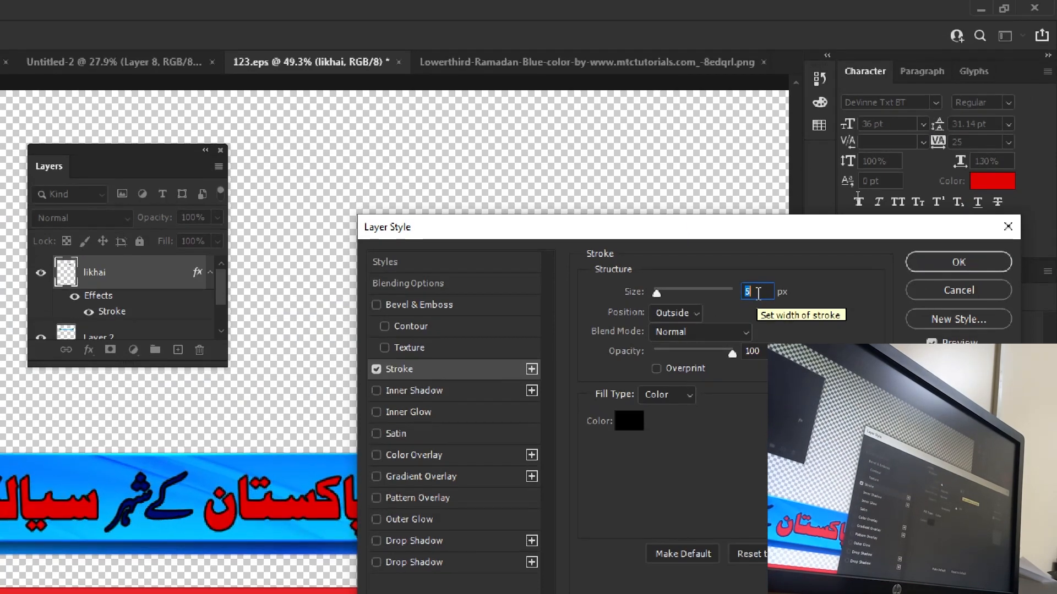
pyautogui.press('Down')
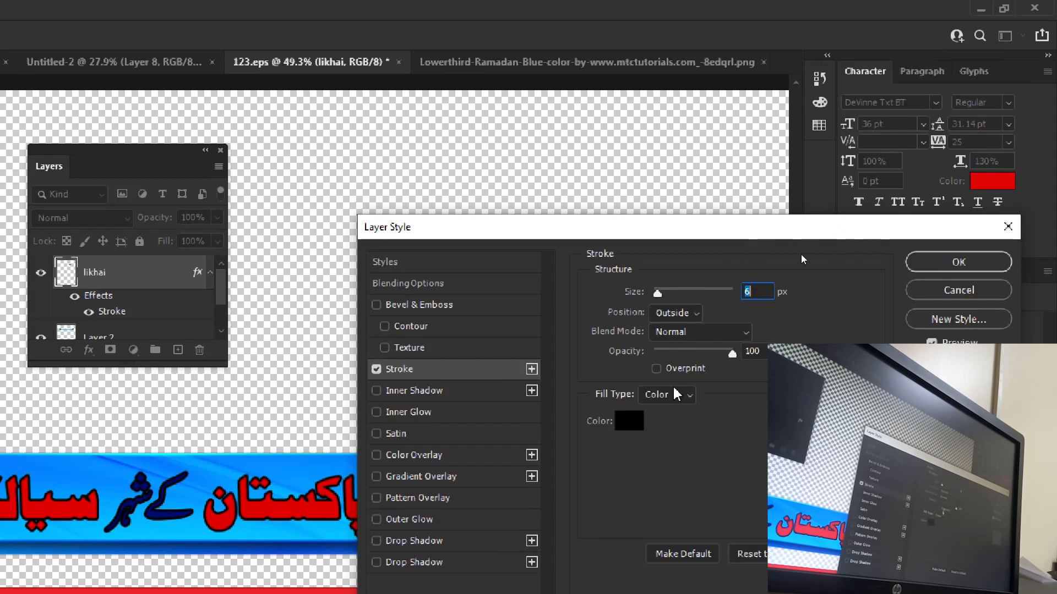
# Try the Inside position for the sentence's stroke and return it to Outside
pyautogui.click(693, 316)
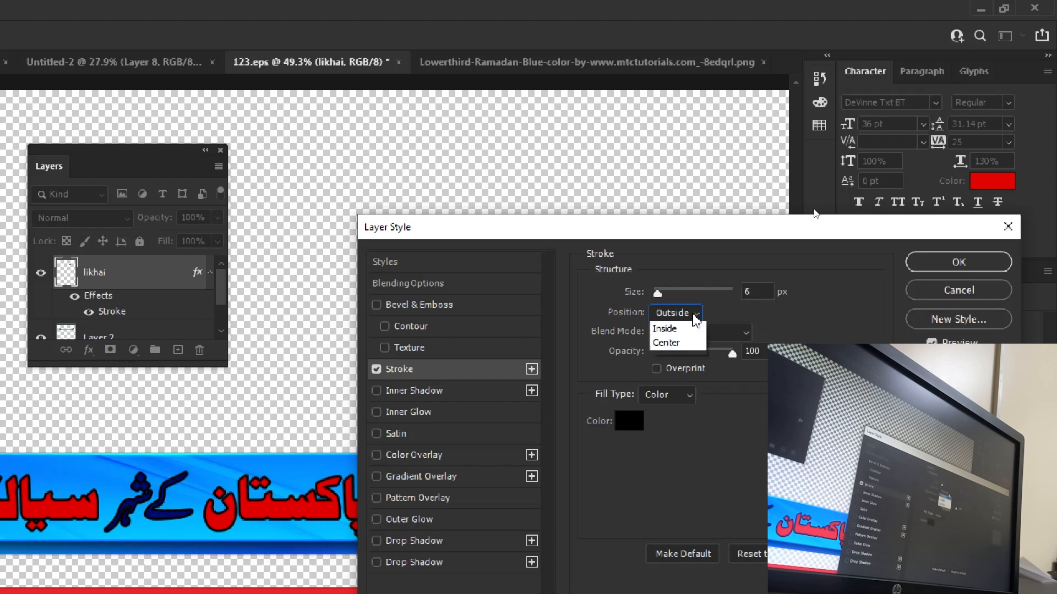
pyautogui.click(686, 344)
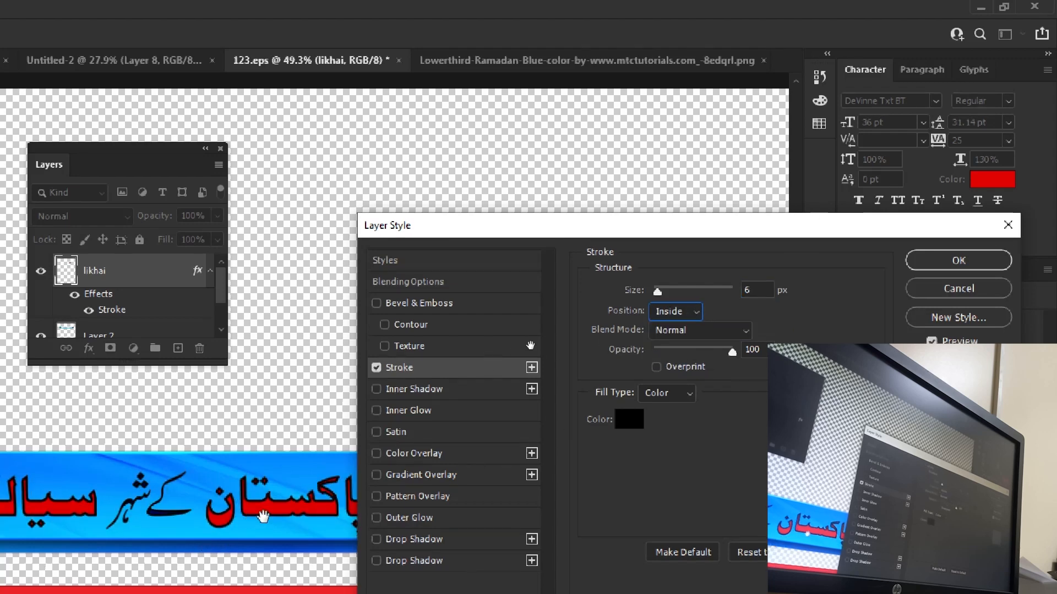
pyautogui.click(677, 315)
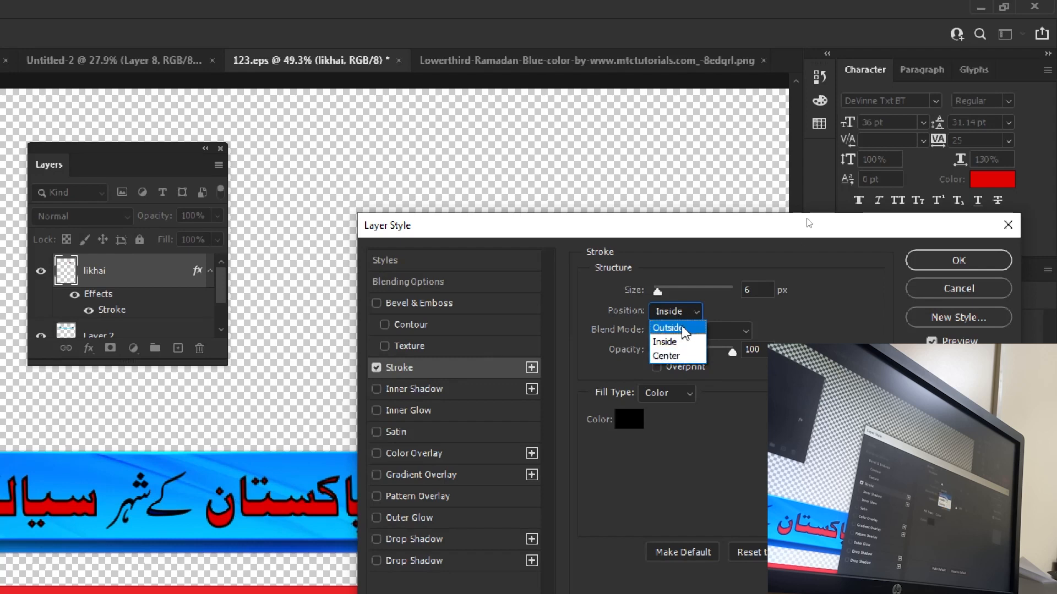
pyautogui.click(669, 327)
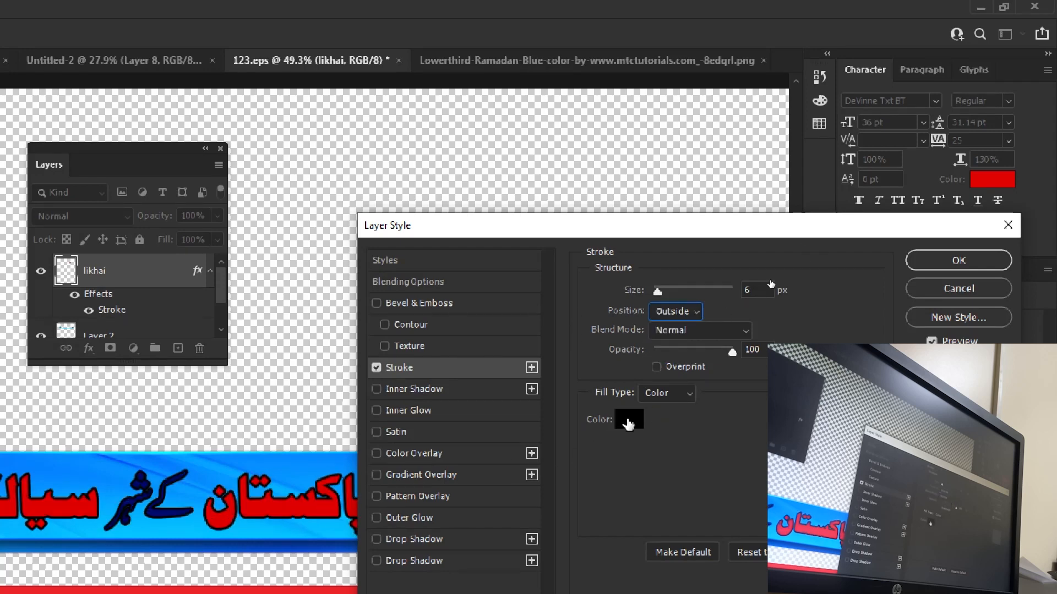
# Set the stroke colour to white (ffffff) and apply the layer style to the sentence
pyautogui.click(630, 421)
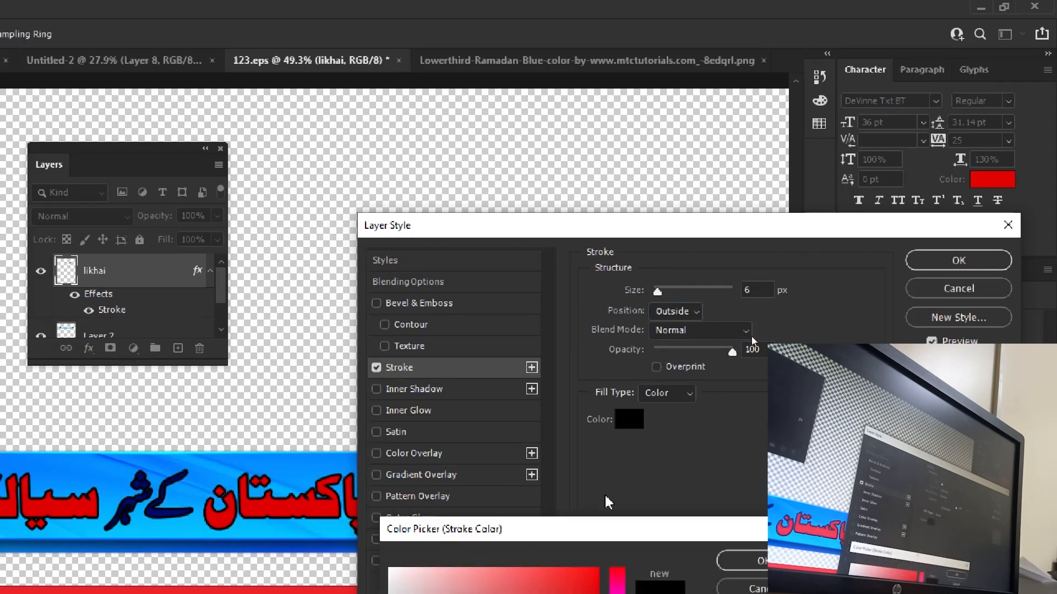
pyautogui.moveTo(585, 531); pyautogui.dragTo(586, 308)
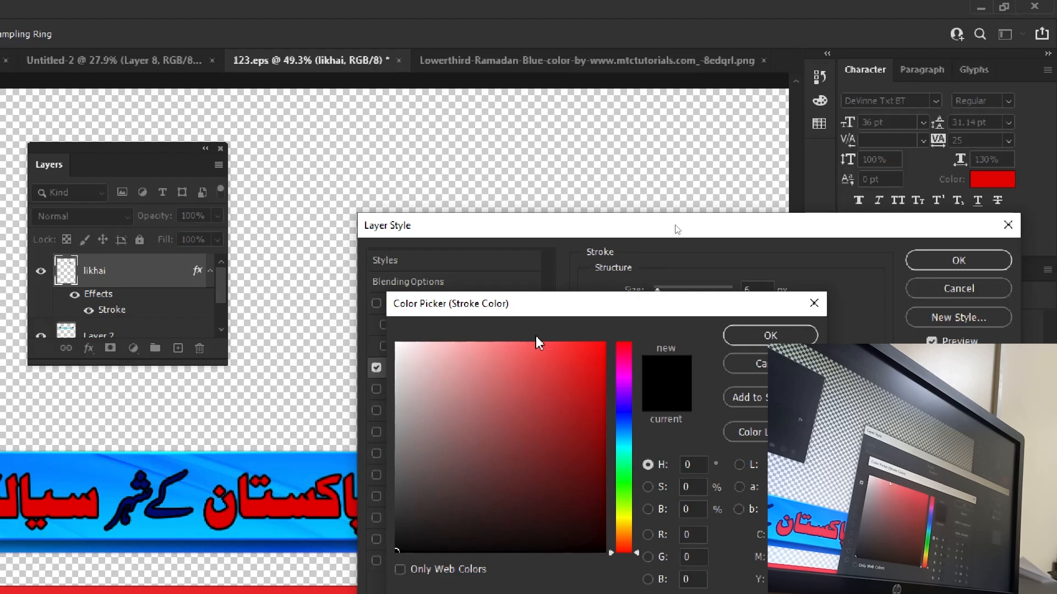
pyautogui.moveTo(478, 304); pyautogui.dragTo(485, 253)
pyautogui.moveTo(404, 295); pyautogui.dragTo(444, 317)
pyautogui.moveTo(429, 69); pyautogui.dragTo(376, 3)
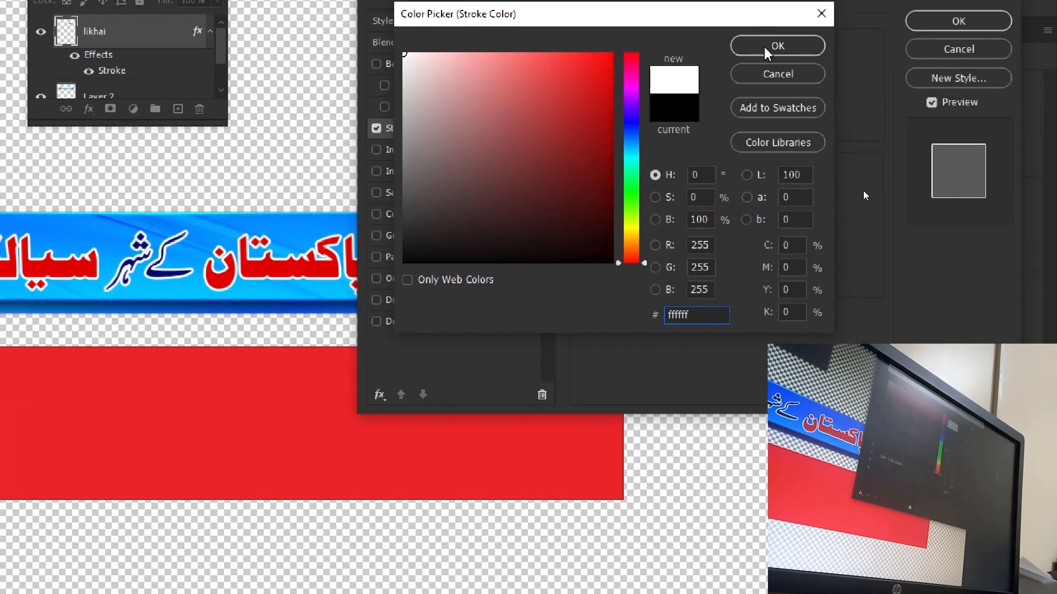
pyautogui.click(768, 50)
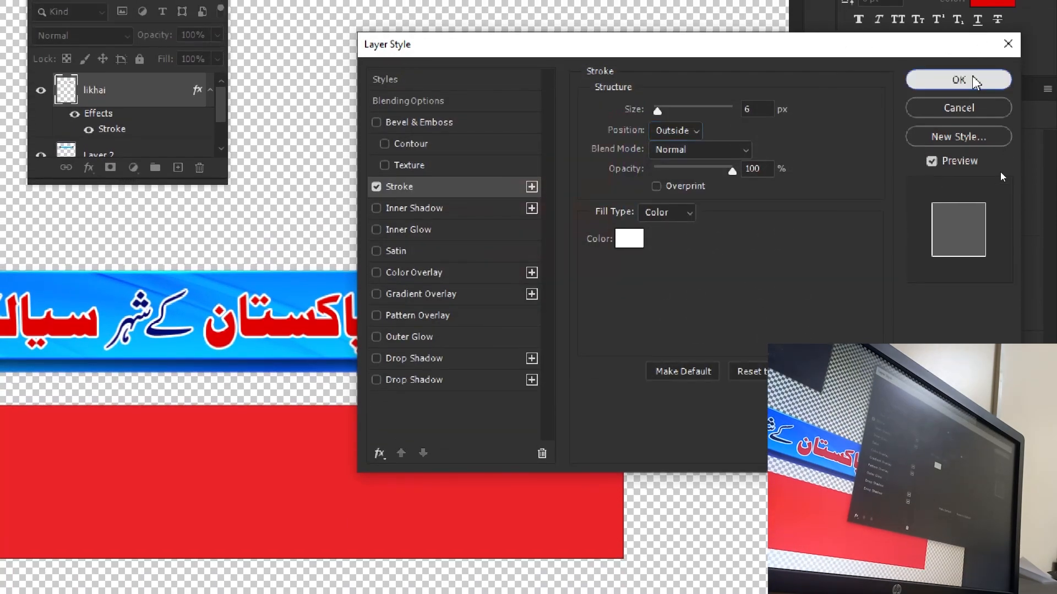
pyautogui.click(974, 81)
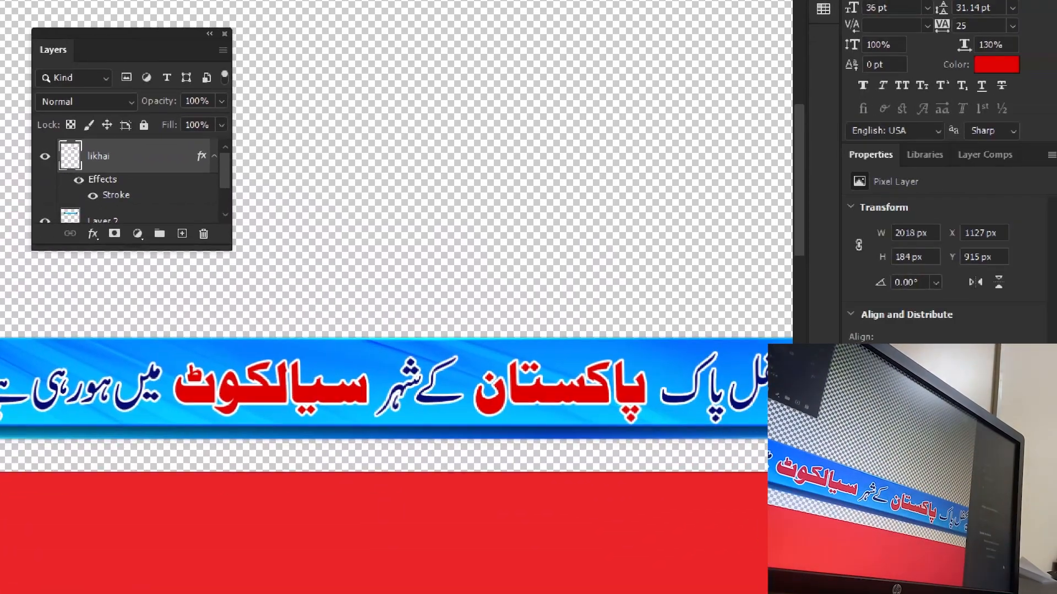
# Reopen the likhai layer's style settings and add a Drop Shadow effect
pyautogui.rightClick(145, 156)
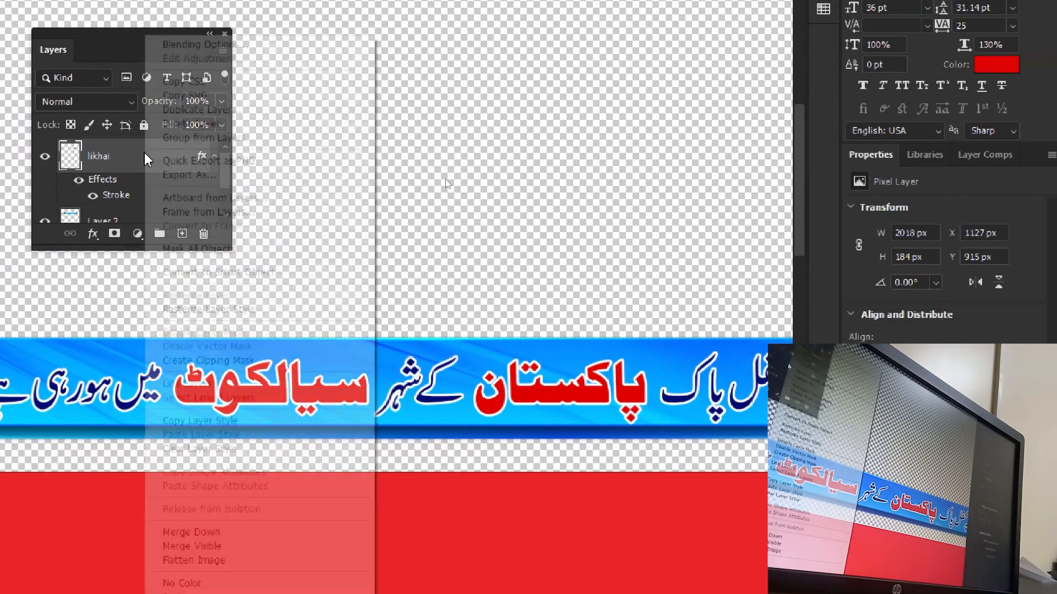
pyautogui.click(458, 123)
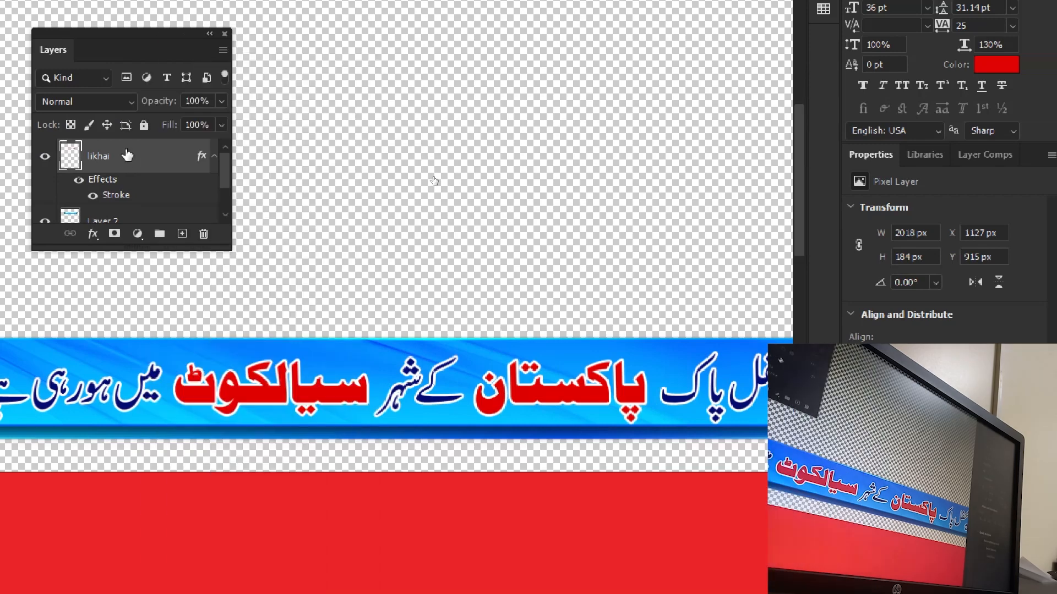
pyautogui.doubleClick(176, 163)
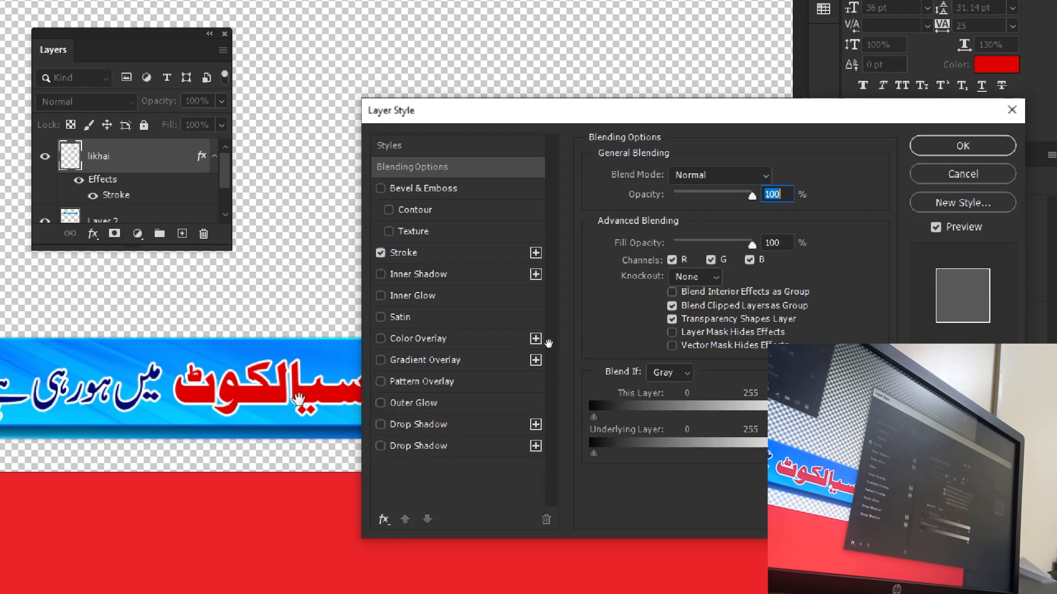
pyautogui.click(431, 430)
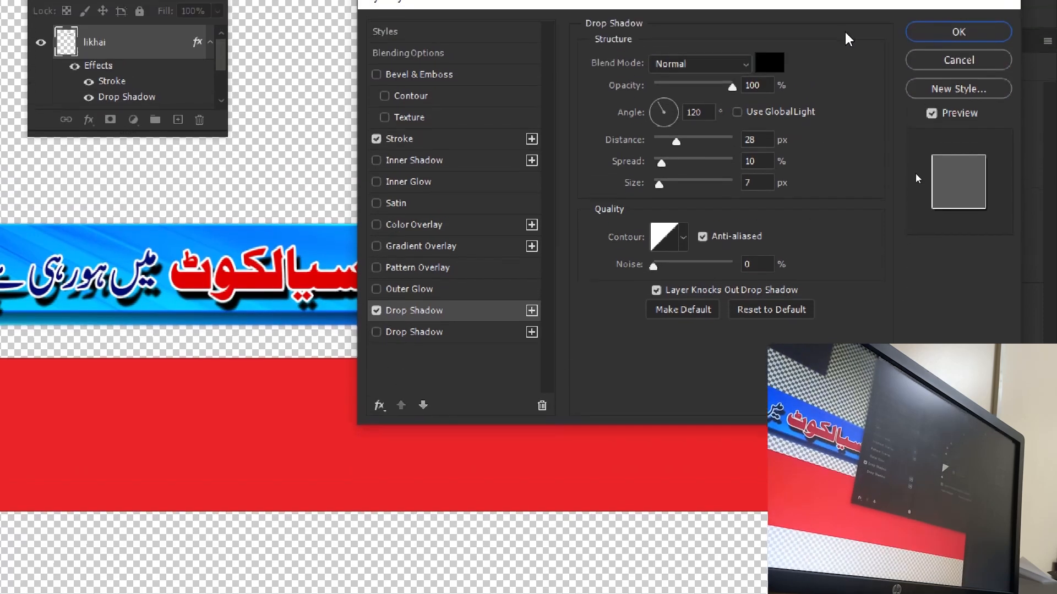
# Reset the Drop Shadow to its default settings, with blend mode Normal and opacity raised to 78%
pyautogui.click(773, 312)
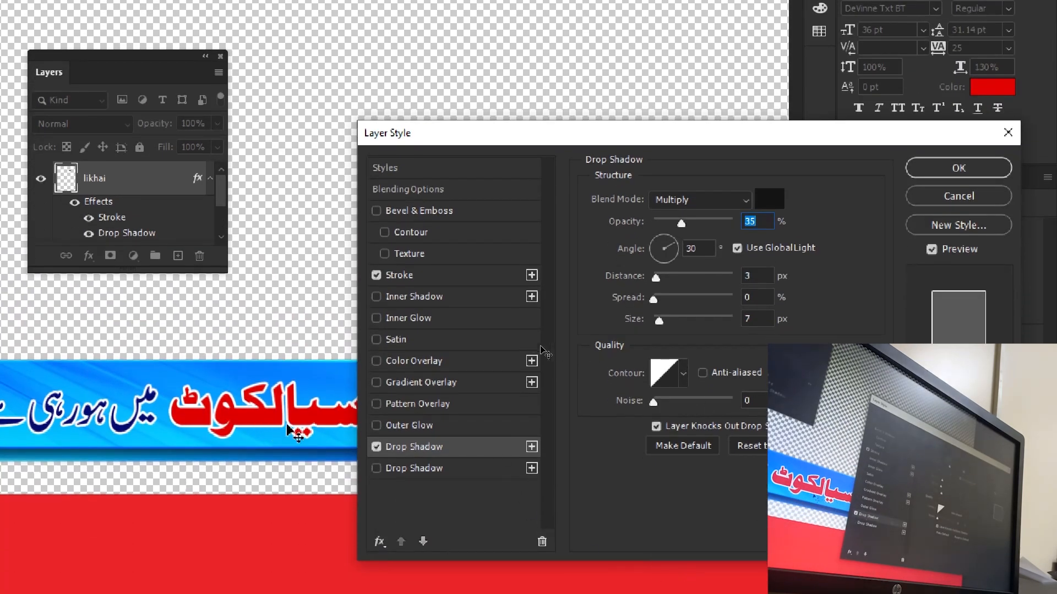
pyautogui.click(690, 202)
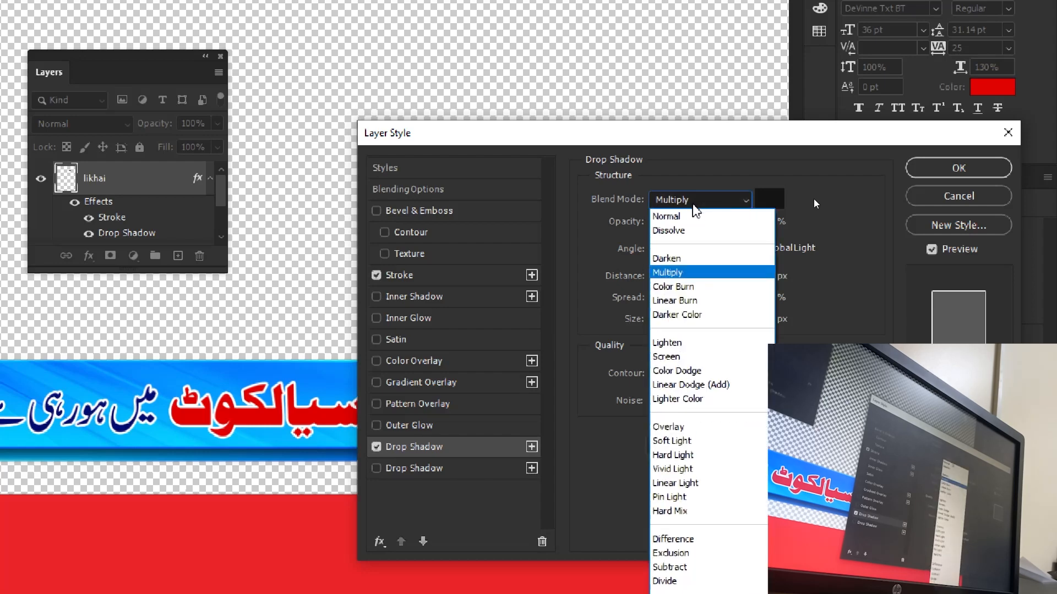
pyautogui.click(690, 215)
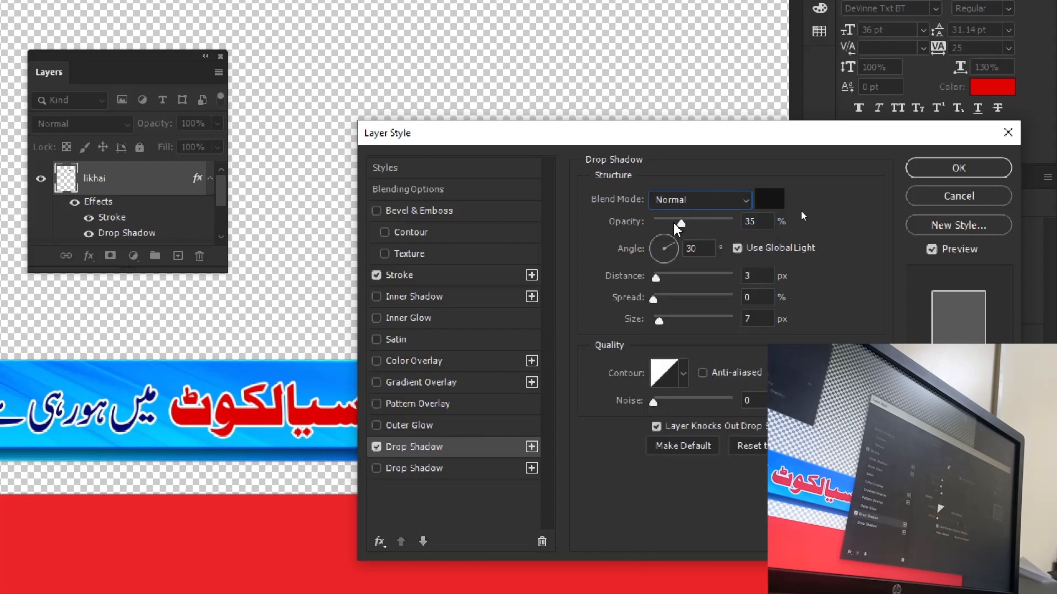
pyautogui.moveTo(681, 223); pyautogui.dragTo(715, 223)
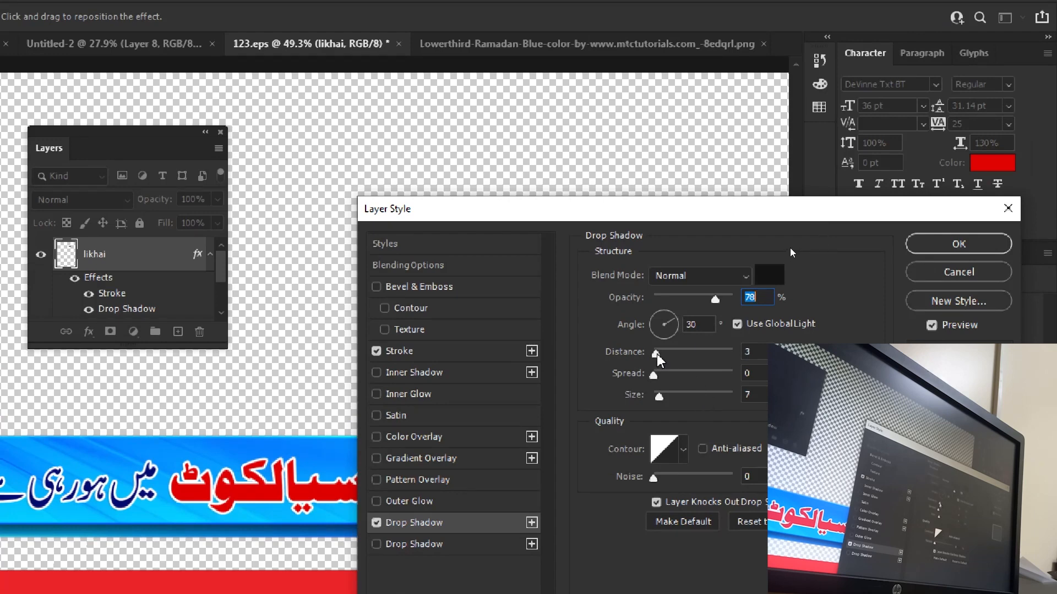
# Set the drop shadow's angle to 92°, distance to 21 px and size to 32 px
pyautogui.moveTo(656, 352); pyautogui.dragTo(668, 355)
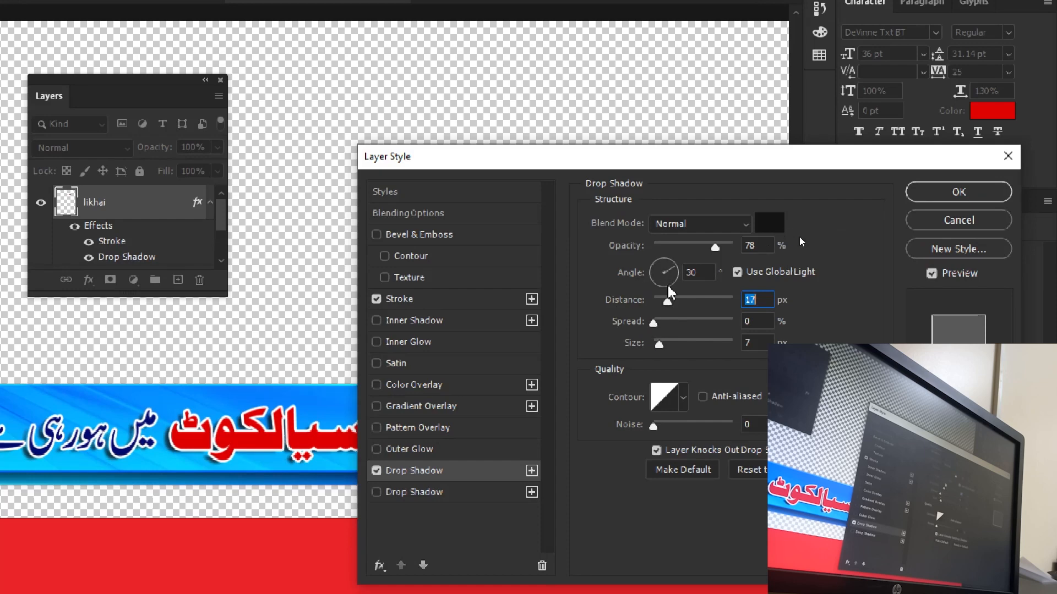
pyautogui.moveTo(667, 302); pyautogui.dragTo(691, 302)
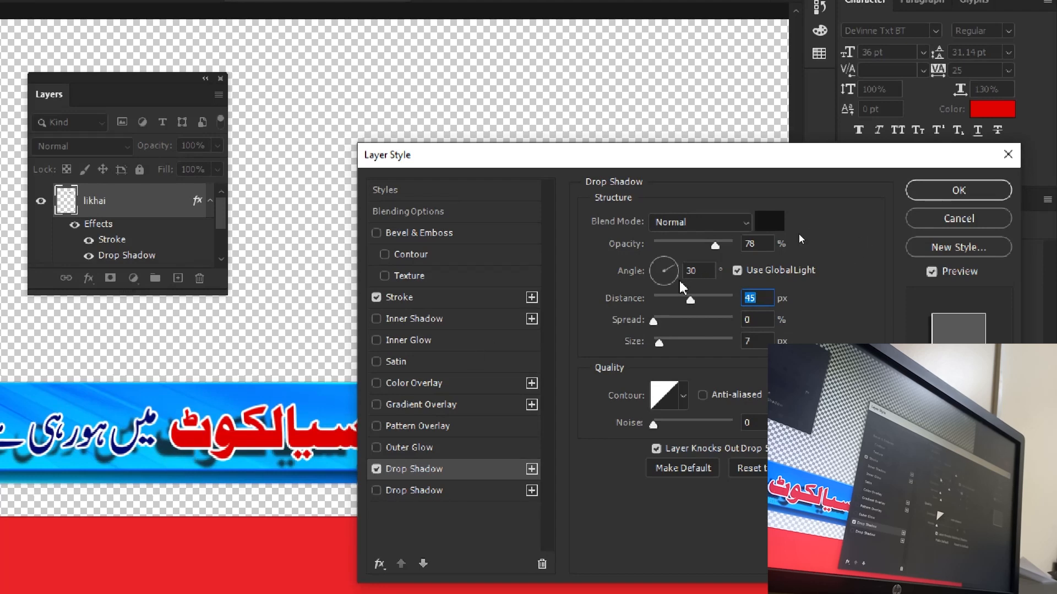
pyautogui.click(661, 259)
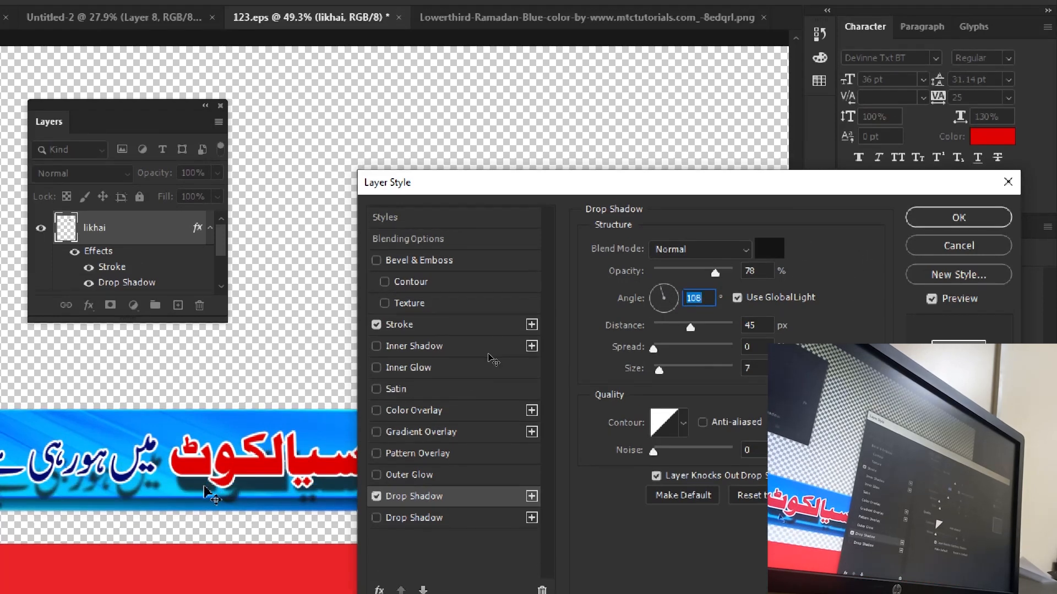
pyautogui.click(664, 286)
pyautogui.moveTo(691, 326); pyautogui.dragTo(667, 343)
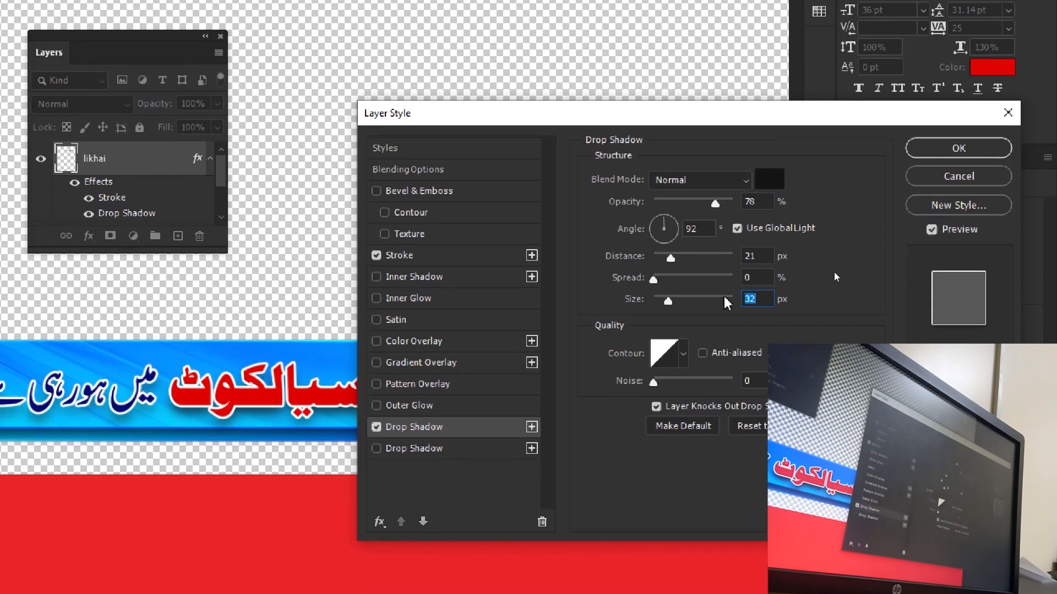
# Refine the drop shadow to 13 px distance, 6% spread, 27 px size and 100% opacity
pyautogui.moveTo(647, 279); pyautogui.dragTo(658, 280)
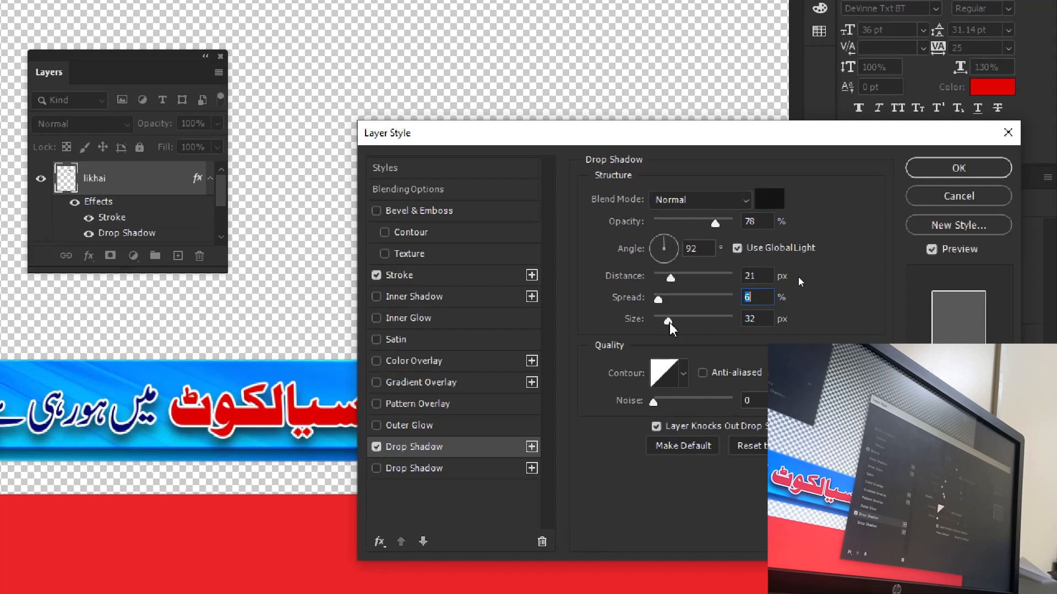
pyautogui.moveTo(668, 316); pyautogui.dragTo(663, 323)
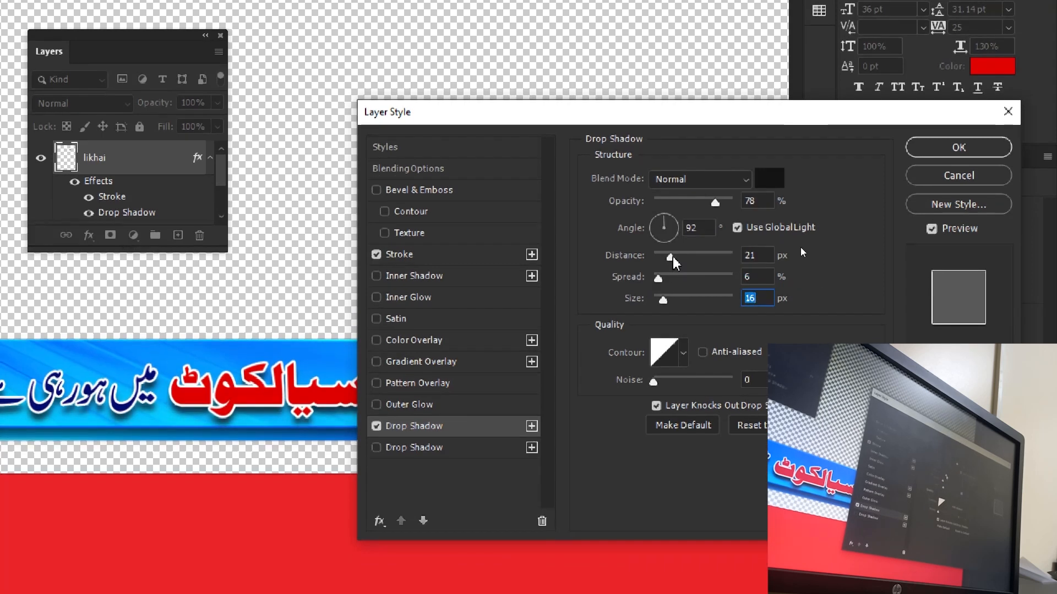
pyautogui.moveTo(673, 259); pyautogui.dragTo(667, 259)
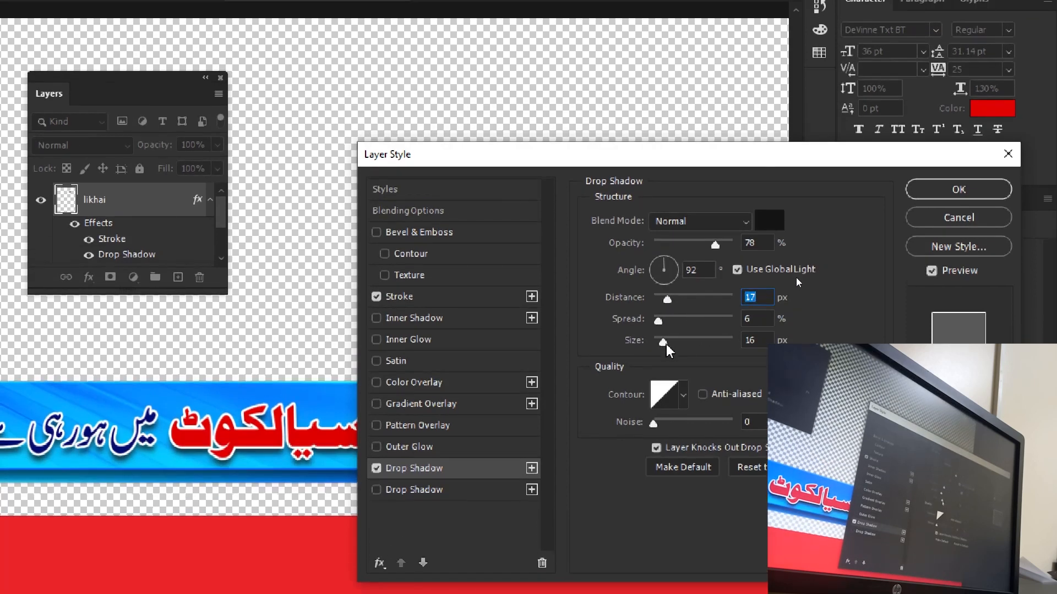
pyautogui.moveTo(664, 300); pyautogui.dragTo(668, 300)
pyautogui.moveTo(669, 346); pyautogui.dragTo(666, 346)
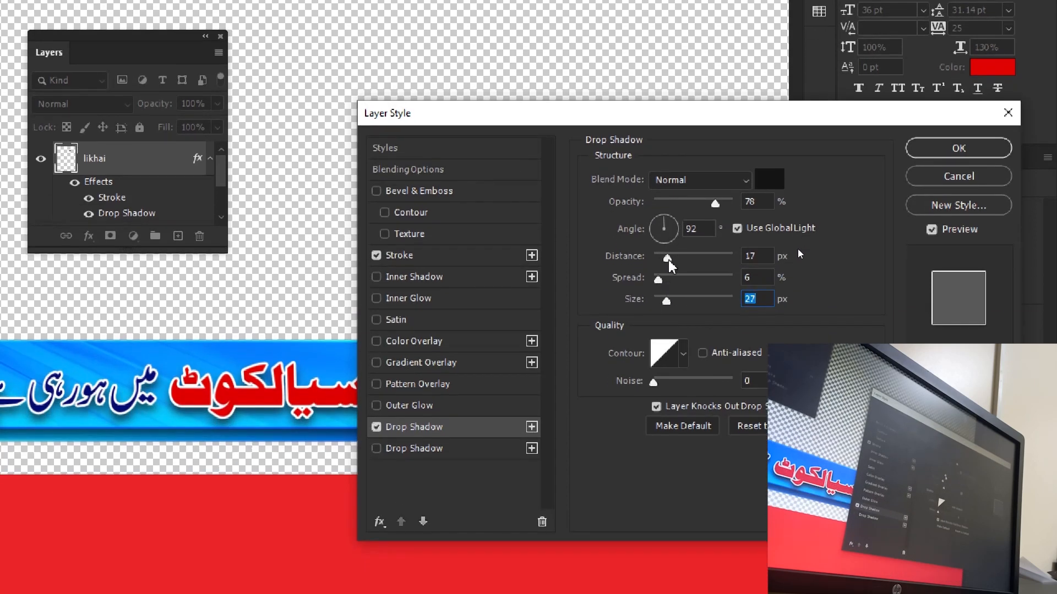
pyautogui.moveTo(667, 301); pyautogui.dragTo(666, 303)
pyautogui.moveTo(668, 258); pyautogui.dragTo(733, 245)
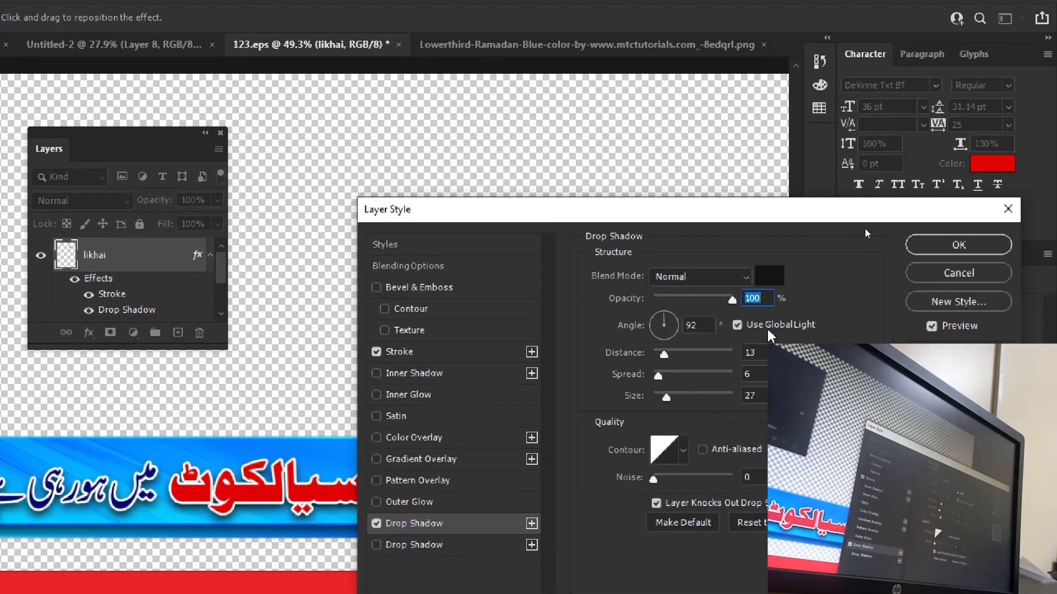
# Set the drop shadow colour to pure black (000000)
pyautogui.click(769, 276)
pyautogui.moveTo(572, 436); pyautogui.dragTo(612, 486)
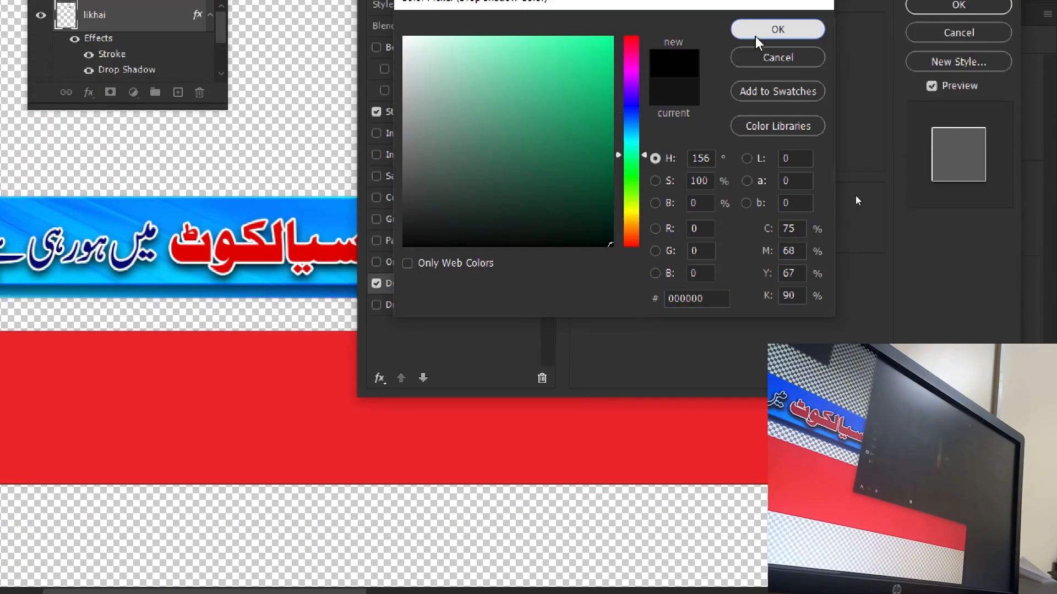
pyautogui.click(755, 33)
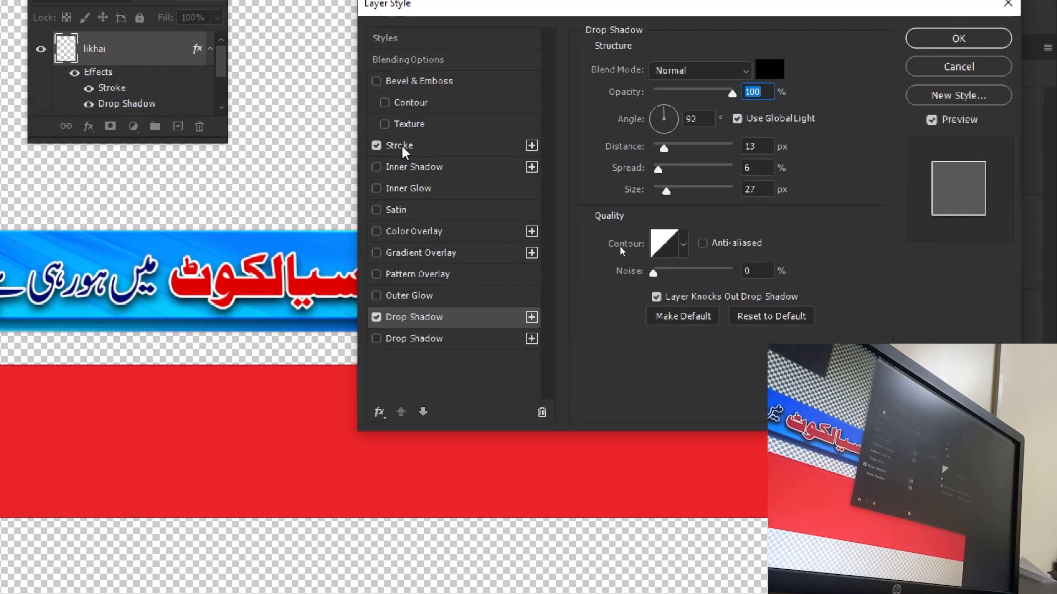
# Increase the sentence's stroke size to 10 px and apply the layer style
pyautogui.click(403, 148)
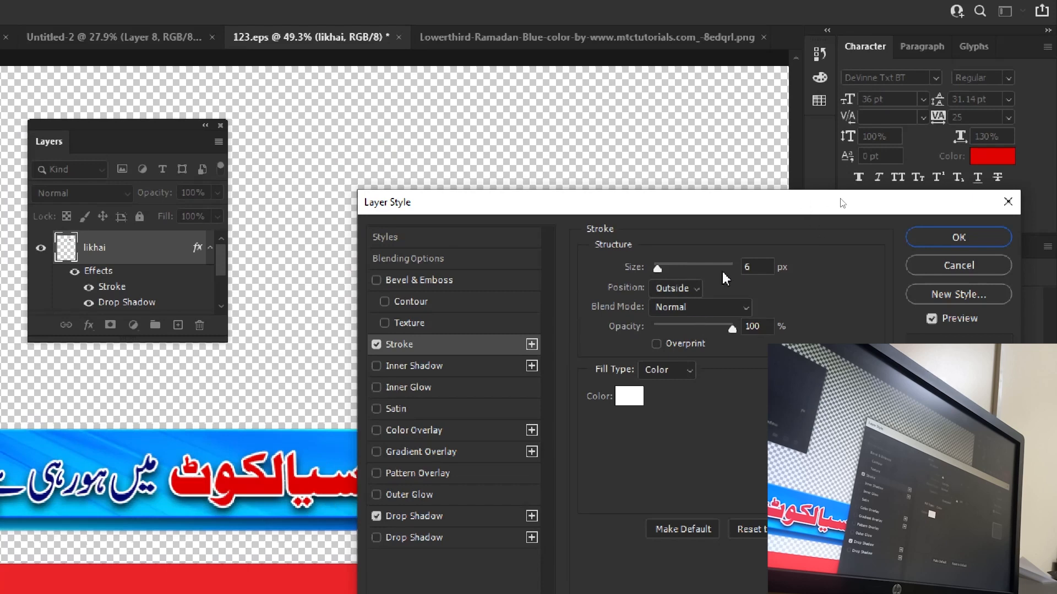
pyautogui.click(759, 268)
pyautogui.press('Up')
pyautogui.press('Up')
pyautogui.press('Up')
pyautogui.press('Up')
pyautogui.press('Up')
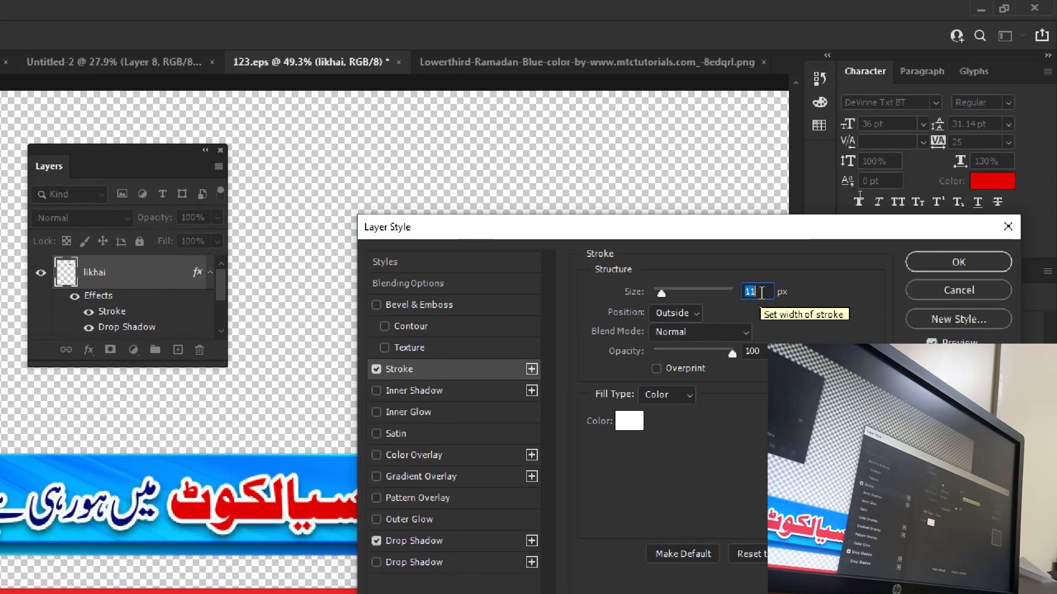
pyautogui.press('Down')
pyautogui.click(956, 274)
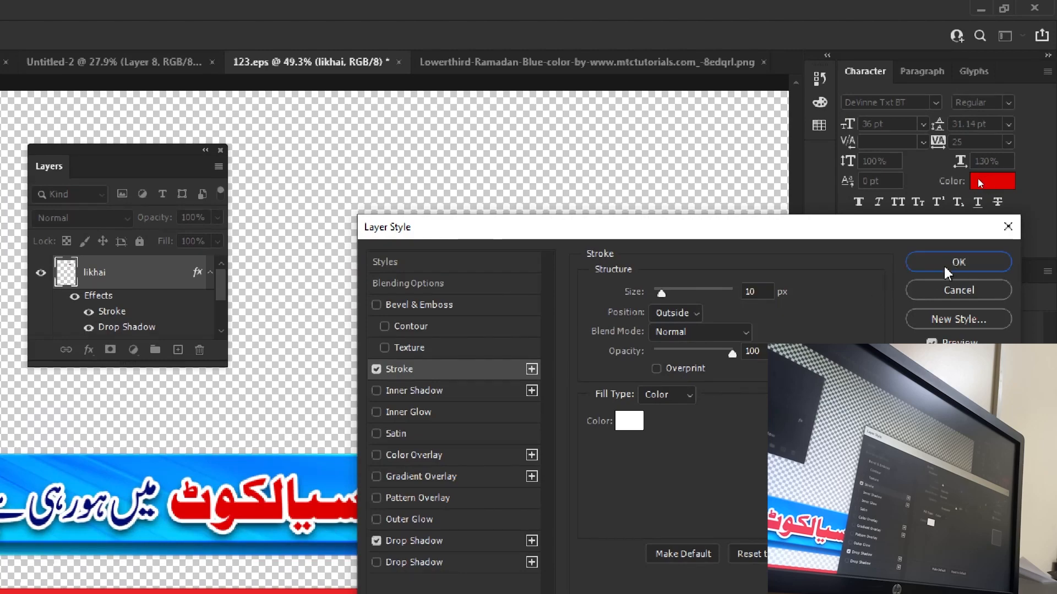
# Close the floating Layers panel and examine the whole banner with the styled sentence
pyautogui.moveTo(497, 467); pyautogui.dragTo(405, 332)
pyautogui.moveTo(882, 333); pyautogui.dragTo(663, 331)
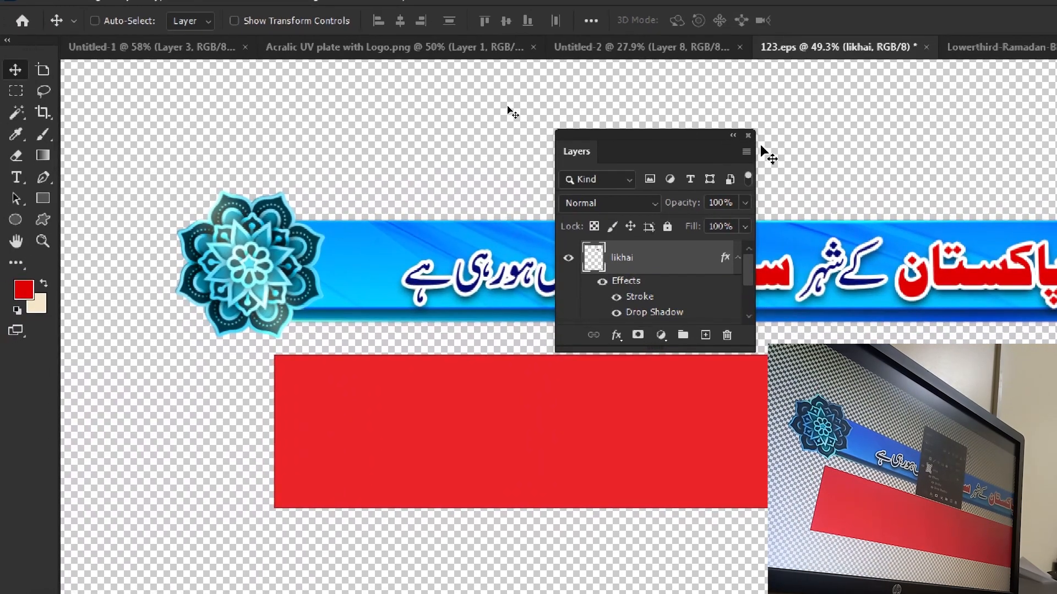
pyautogui.click(748, 136)
pyautogui.hotkey('ctrl', 'space')
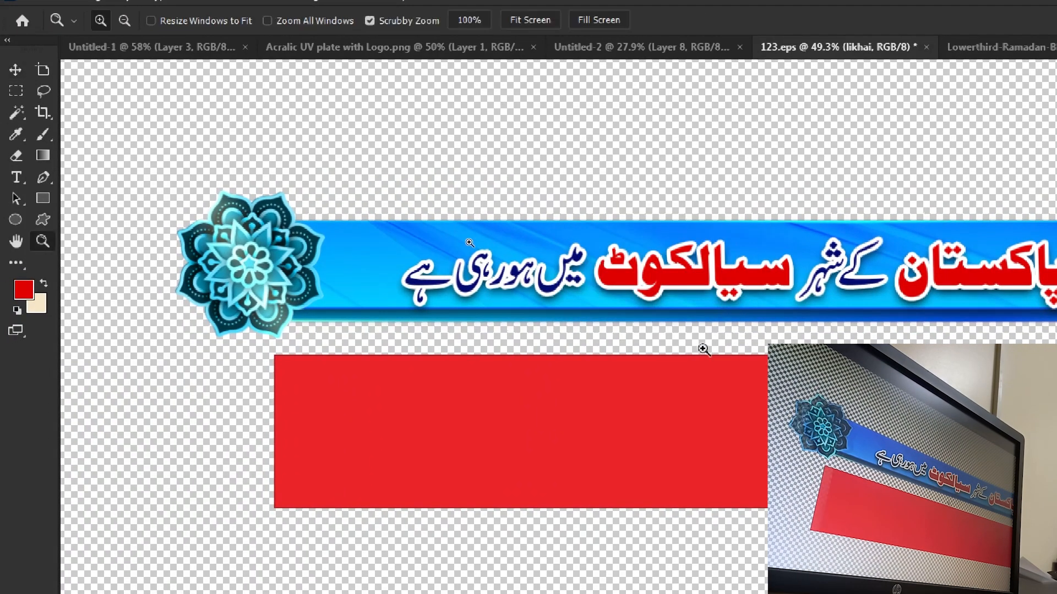
pyautogui.moveTo(703, 348); pyautogui.dragTo(628, 322)
pyautogui.moveTo(898, 353); pyautogui.dragTo(626, 335)
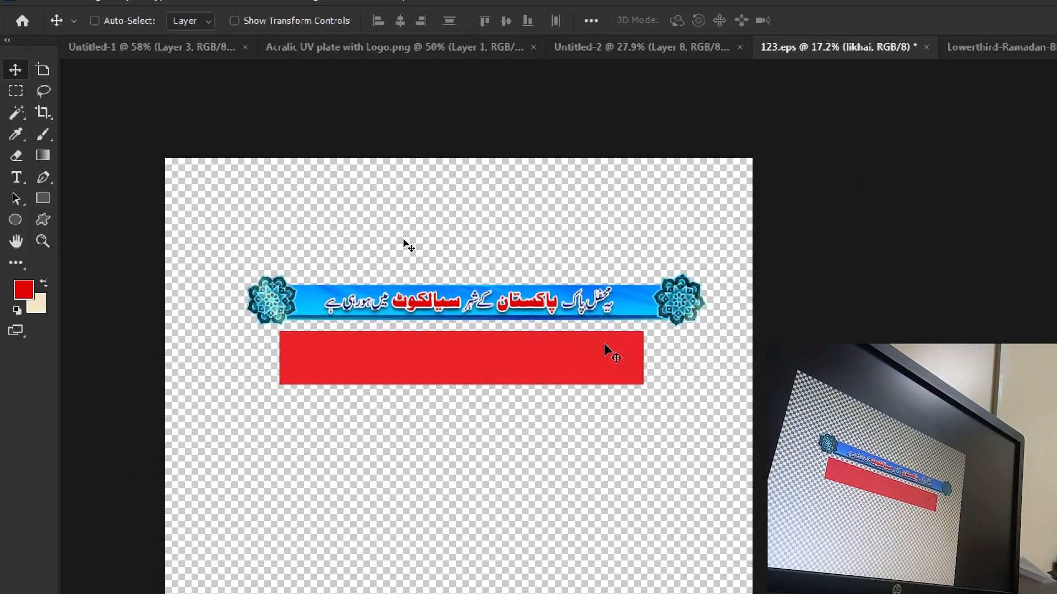
# Try moving the blue banner on Layer 2 up above the sentence, and undo the move
pyautogui.rightClick(601, 301)
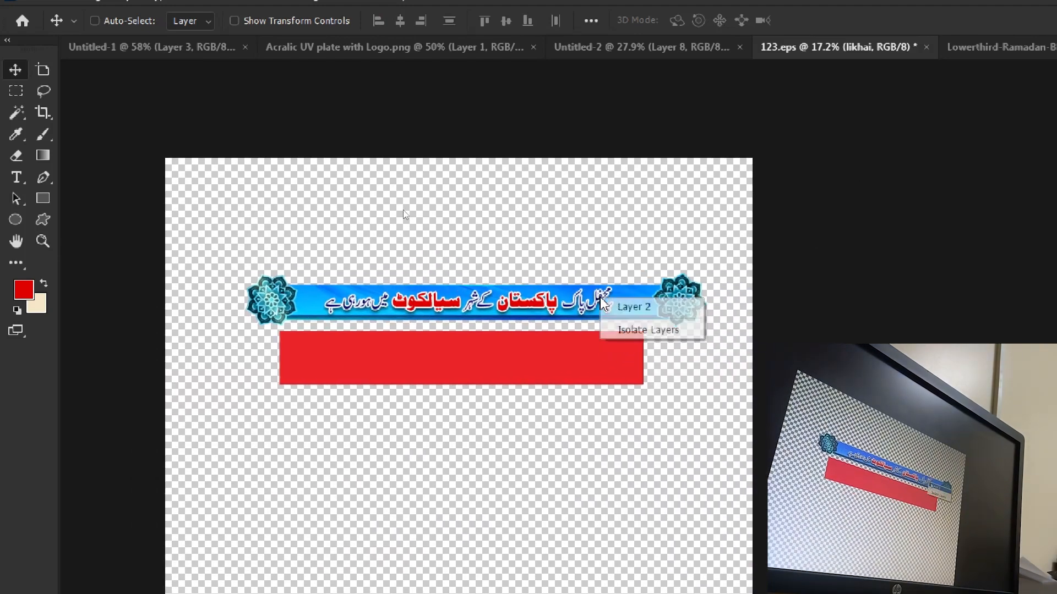
pyautogui.click(621, 305)
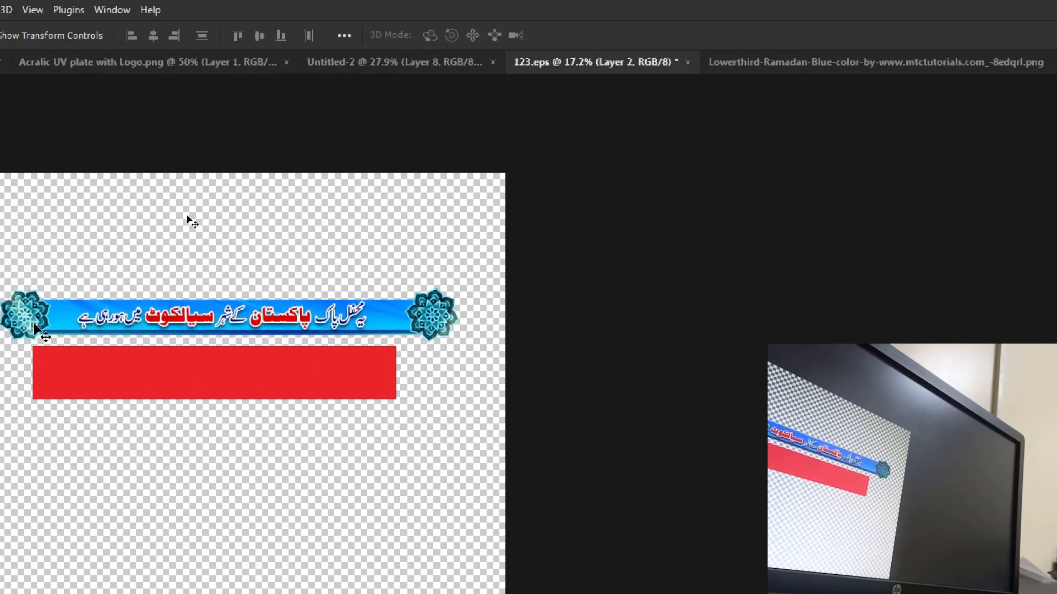
pyautogui.rightClick(383, 317)
pyautogui.click(409, 328)
pyautogui.moveTo(342, 332); pyautogui.dragTo(361, 294)
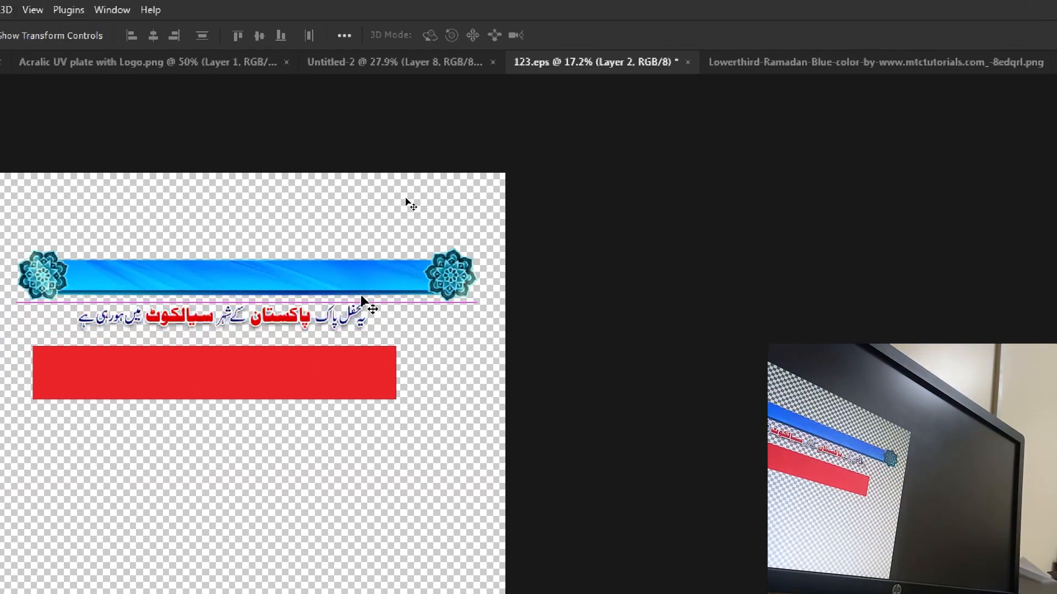
pyautogui.hotkey('ctrl', 'z')
# Create a new white RGB document of 1920 x 1080 pixels at 300 pixels/inch
pyautogui.press('space')
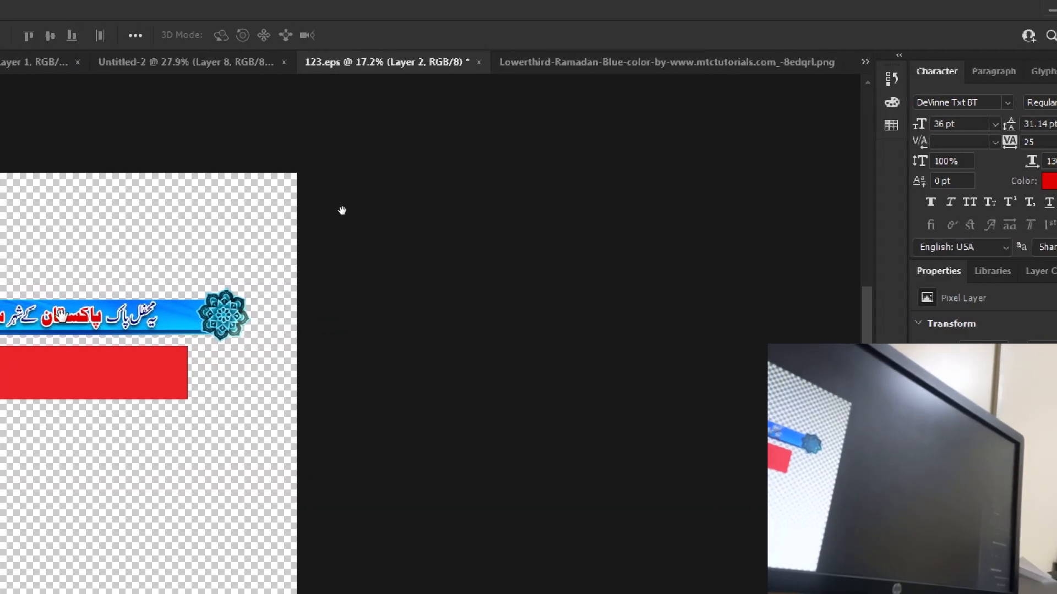
pyautogui.moveTo(61, 314); pyautogui.dragTo(411, 216)
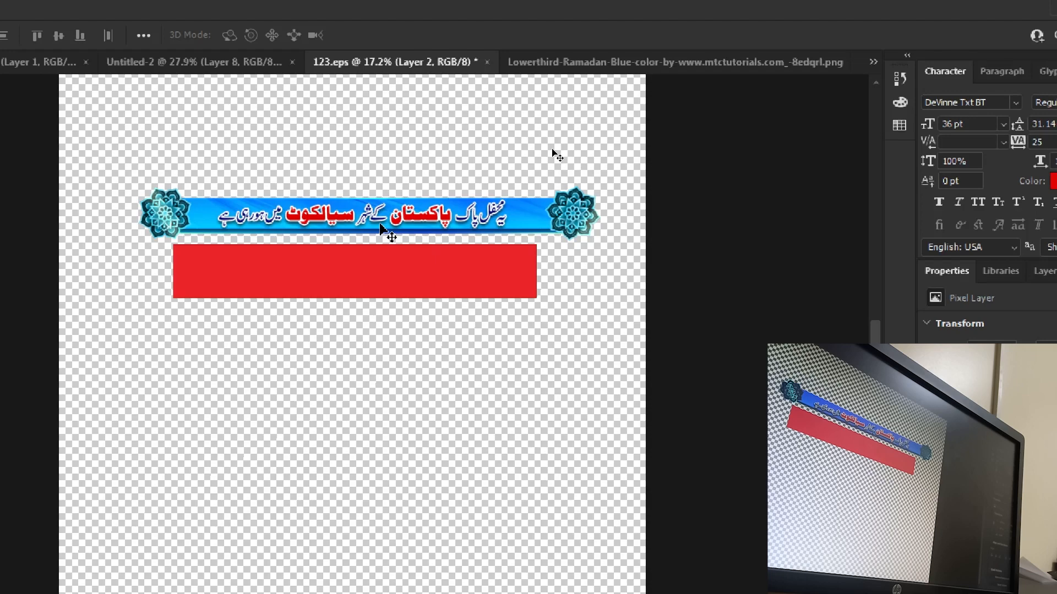
pyautogui.hotkey('ctrl', 'n')
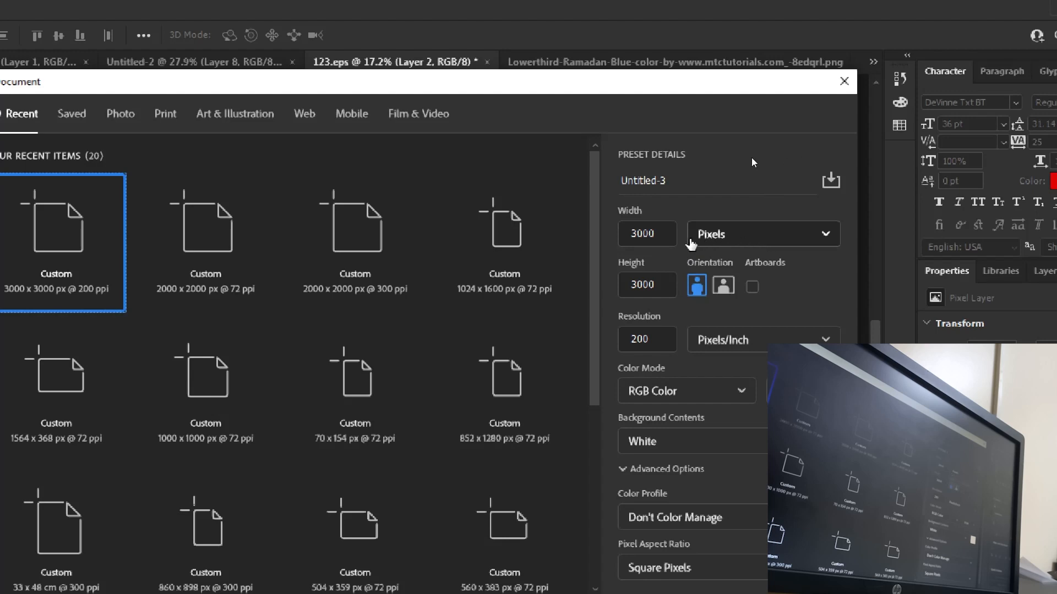
pyautogui.moveTo(656, 234); pyautogui.dragTo(644, 236)
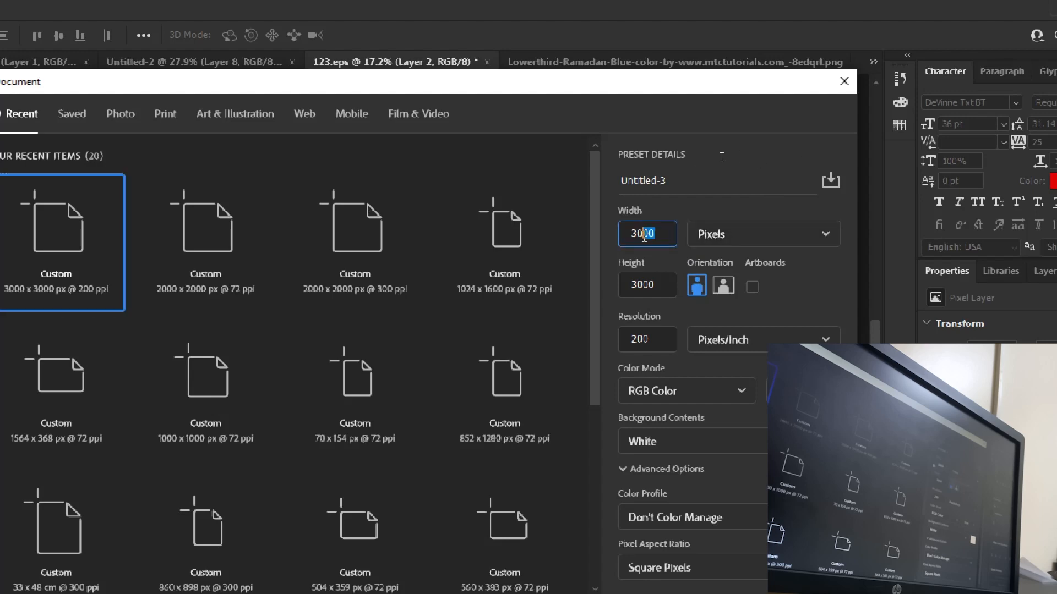
pyautogui.write('1920')
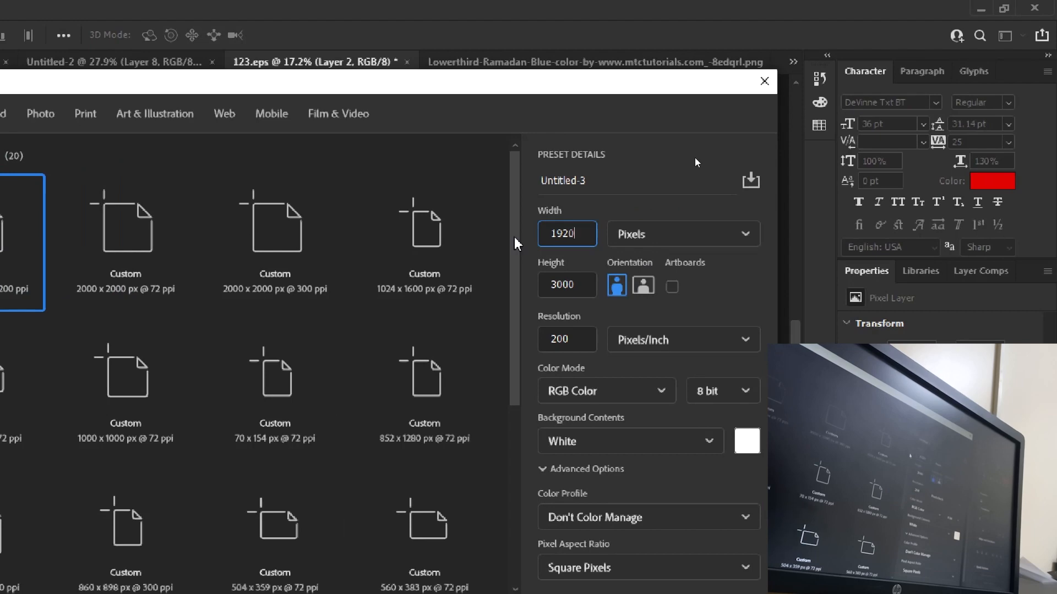
pyautogui.press('Tab')
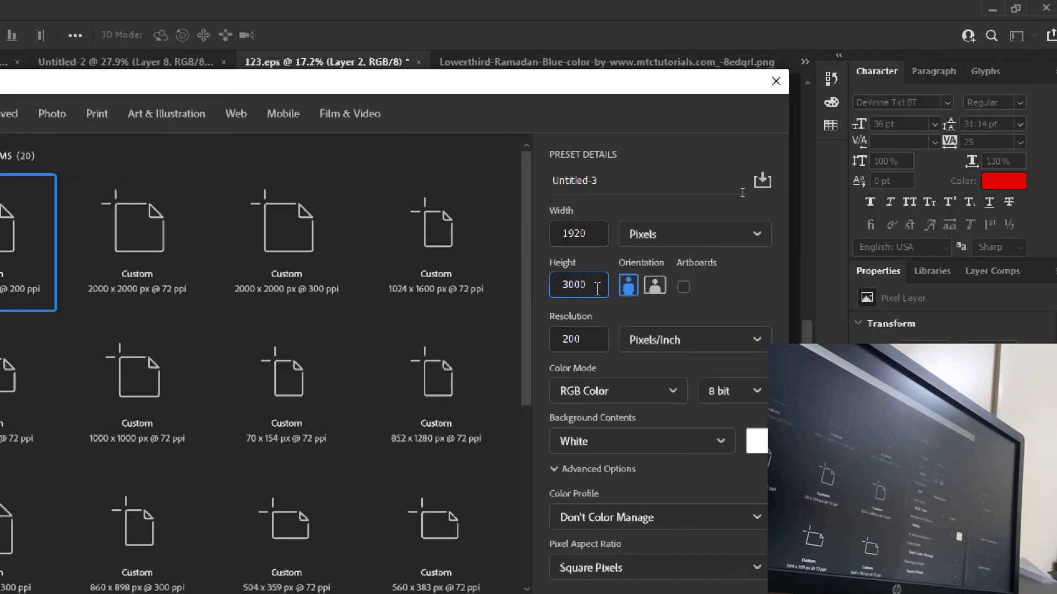
pyautogui.write('108')
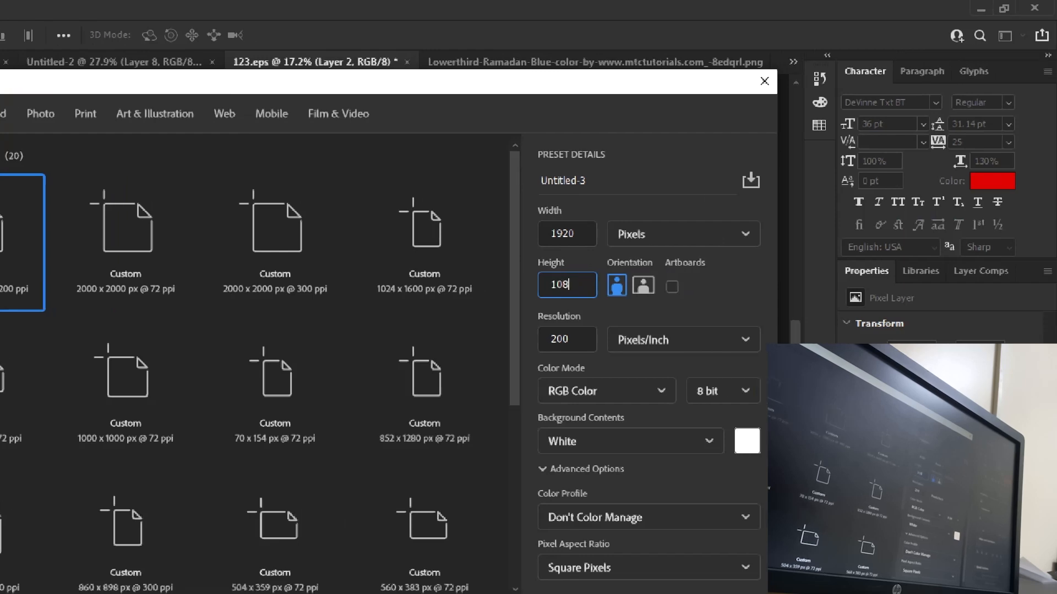
pyautogui.doubleClick(584, 339)
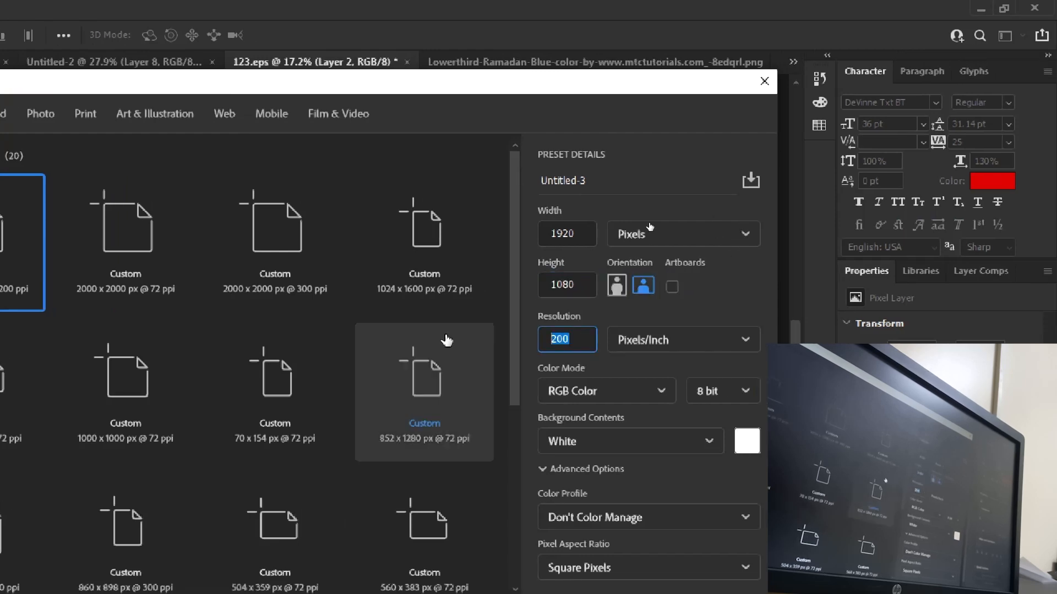
pyautogui.write('300')
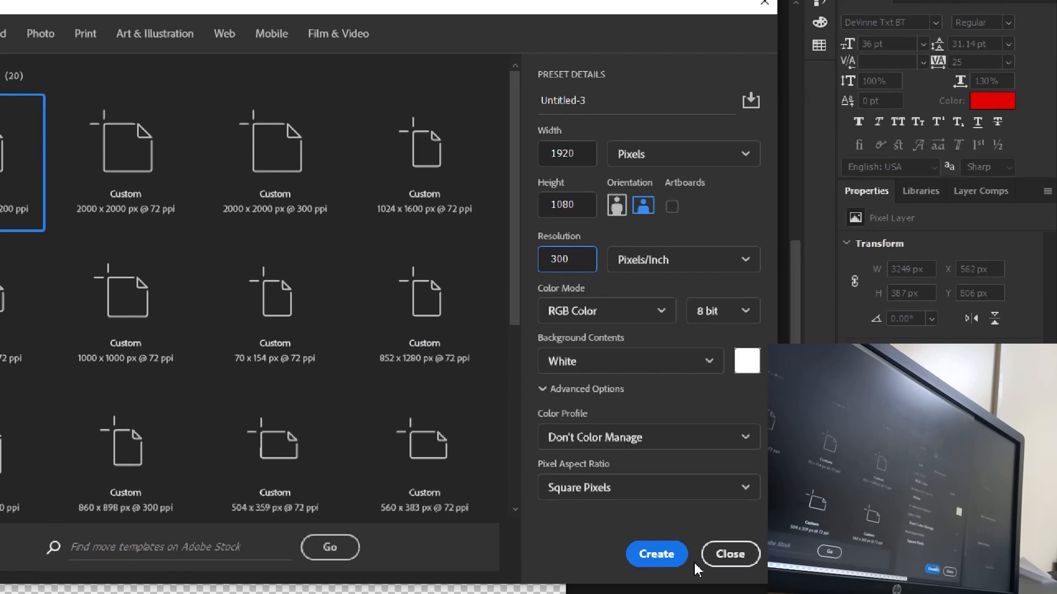
pyautogui.click(661, 592)
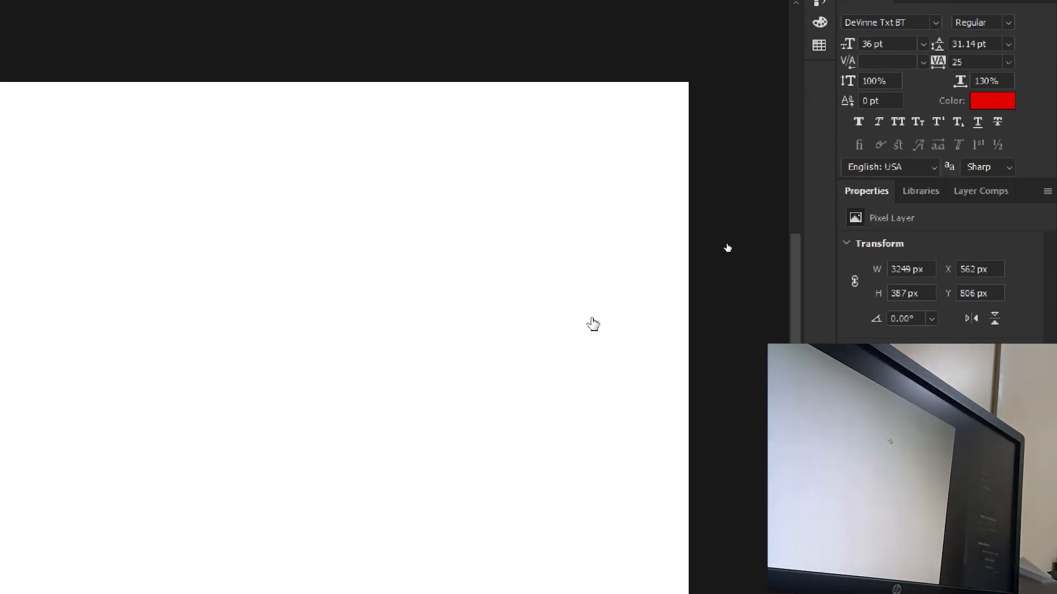
pyautogui.press('z')
pyautogui.moveTo(470, 400); pyautogui.dragTo(479, 298)
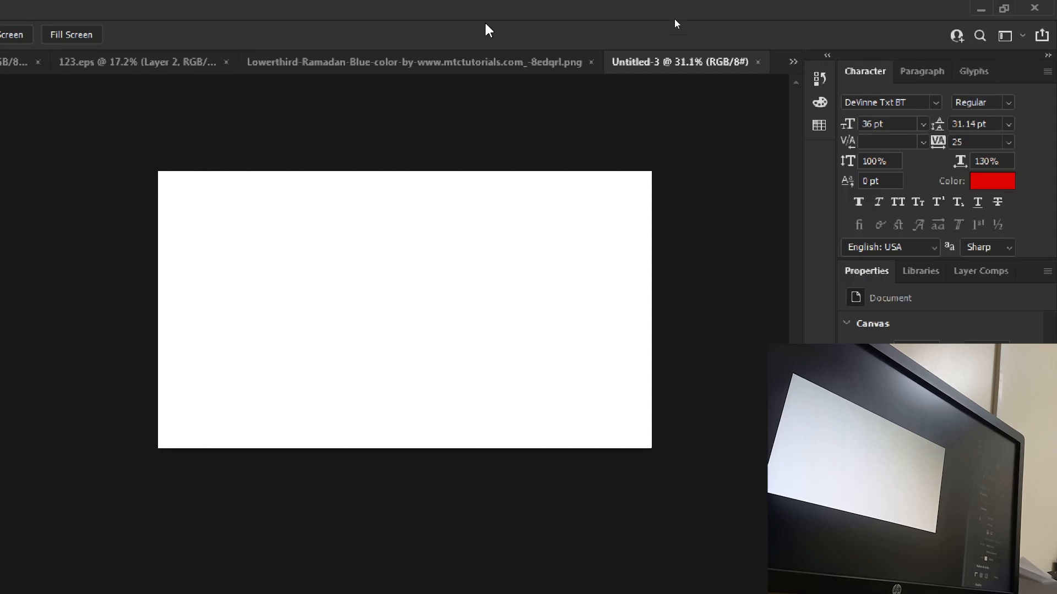
# Return to the 123.eps document with the styled banner and activate the Move tool
pyautogui.click(476, 62)
pyautogui.moveTo(490, 294); pyautogui.dragTo(395, 253)
pyautogui.click(96, 67)
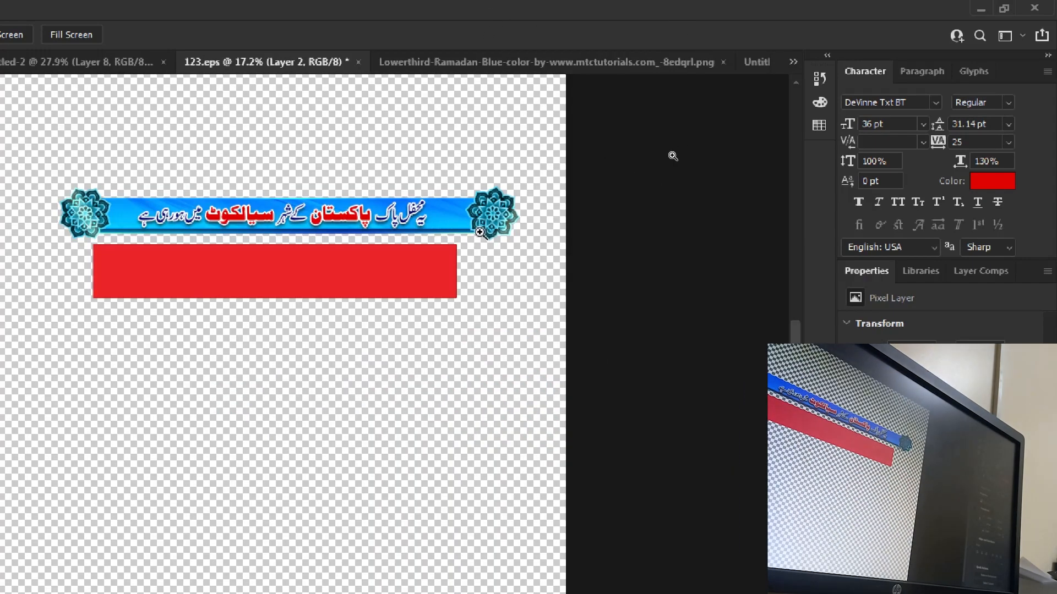
pyautogui.press('v')
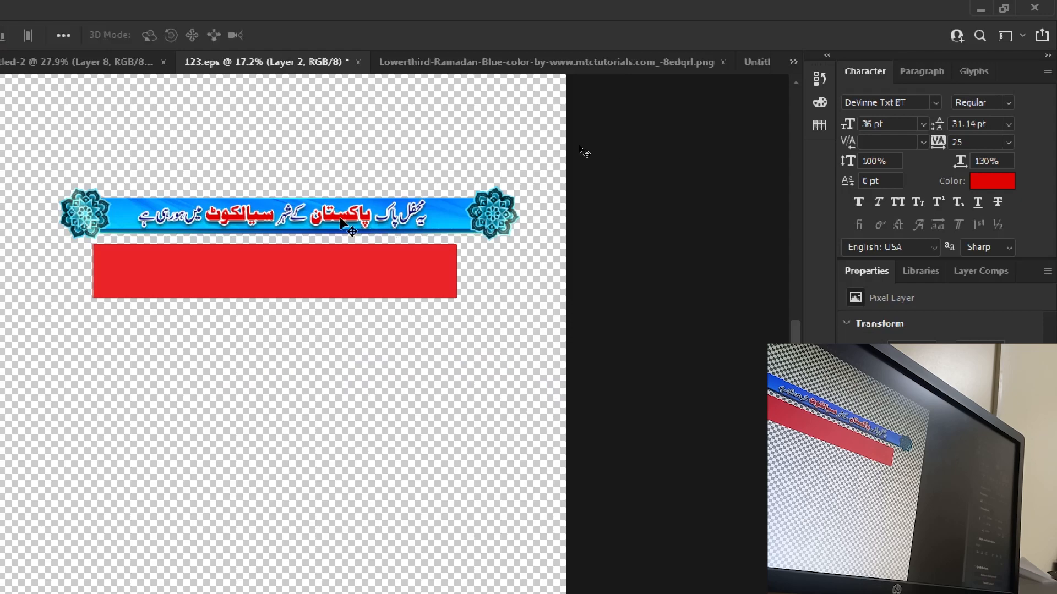
pyautogui.press('Tab')
pyautogui.press('Tab')
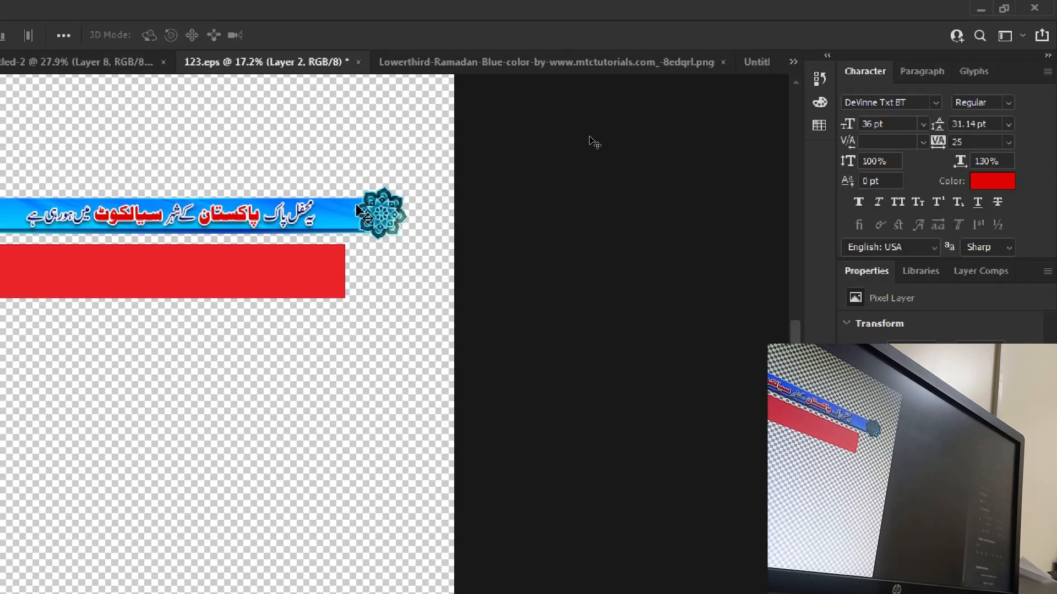
# Show the Layers panel, collapse the likhai layer's effects, and move the panel clear of the sentence
pyautogui.press('F7')
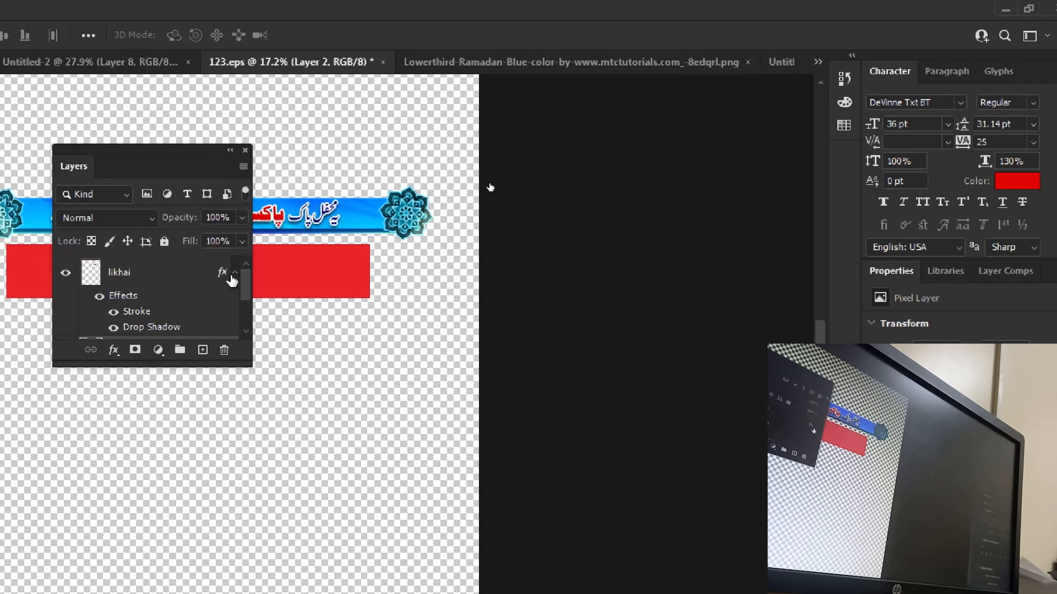
pyautogui.click(235, 272)
pyautogui.moveTo(157, 172); pyautogui.dragTo(467, 146)
pyautogui.press('z')
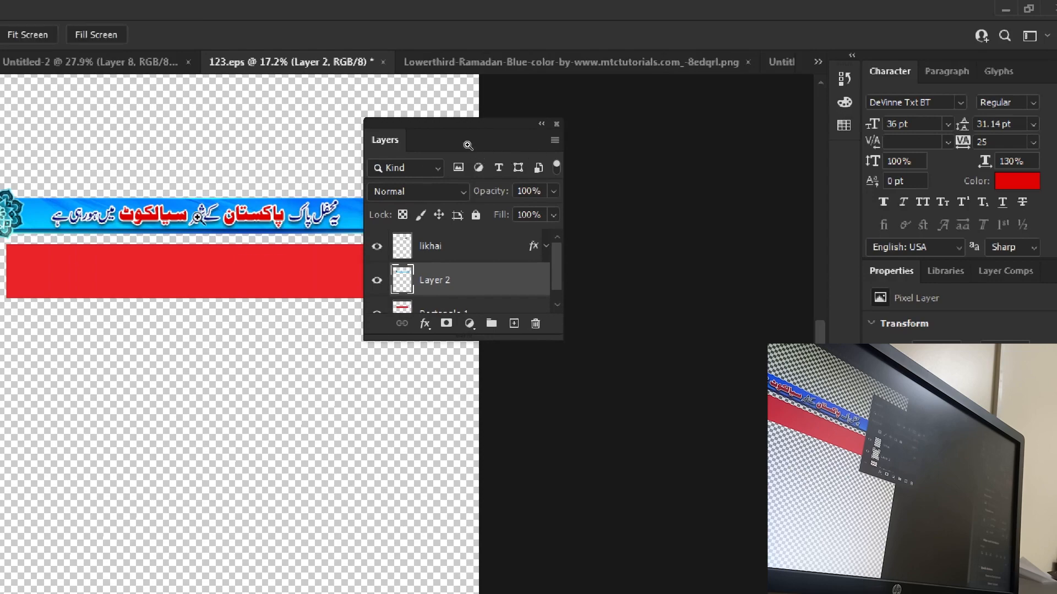
pyautogui.moveTo(197, 217); pyautogui.dragTo(265, 264)
pyautogui.press('v')
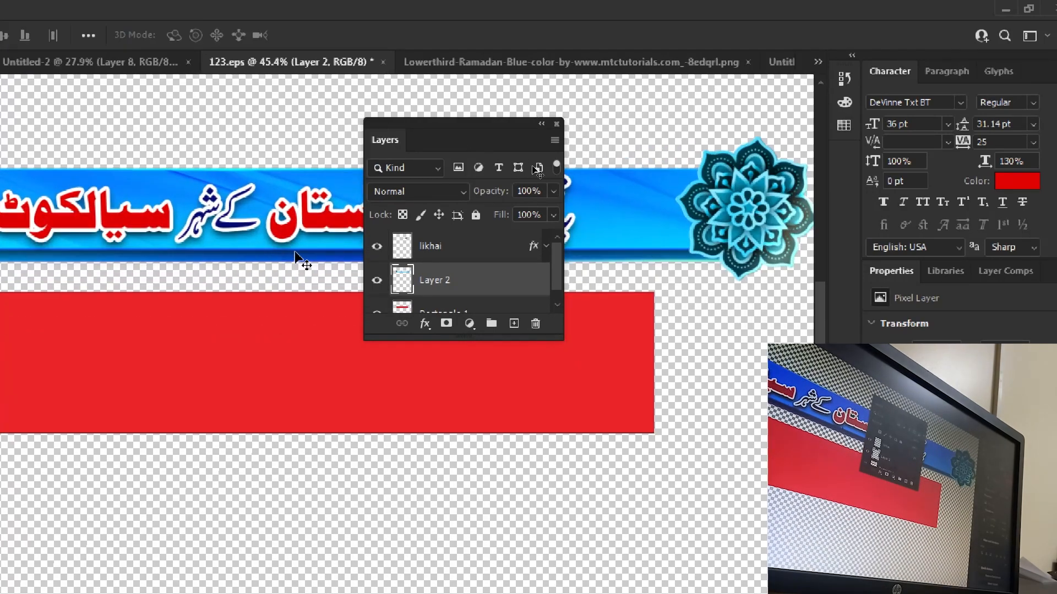
# Select the likhai and Layer 2 layers together and copy both into the Untitled-3 document
pyautogui.rightClick(288, 231)
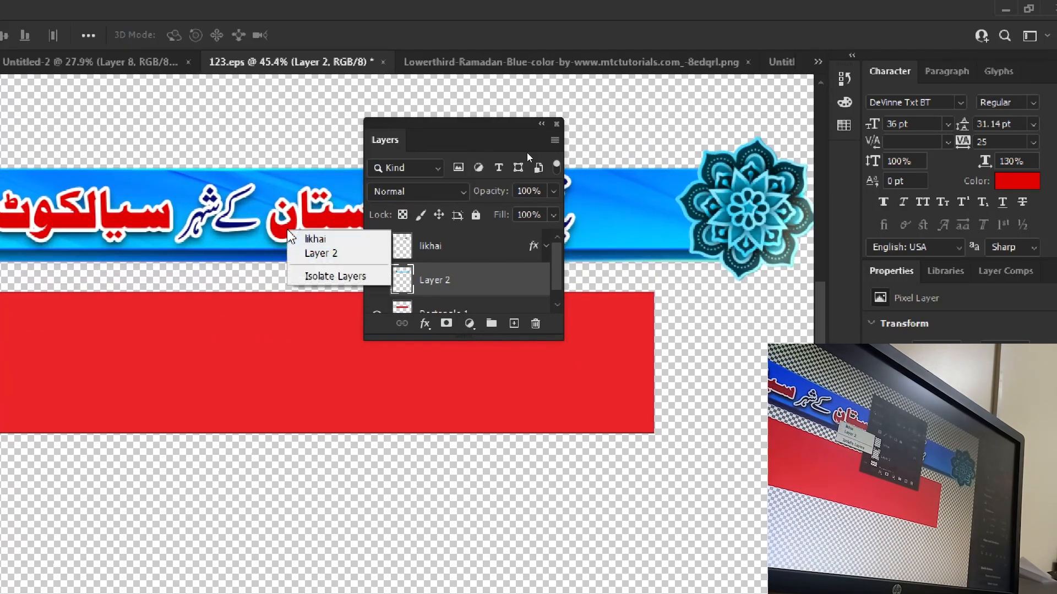
pyautogui.click(336, 243)
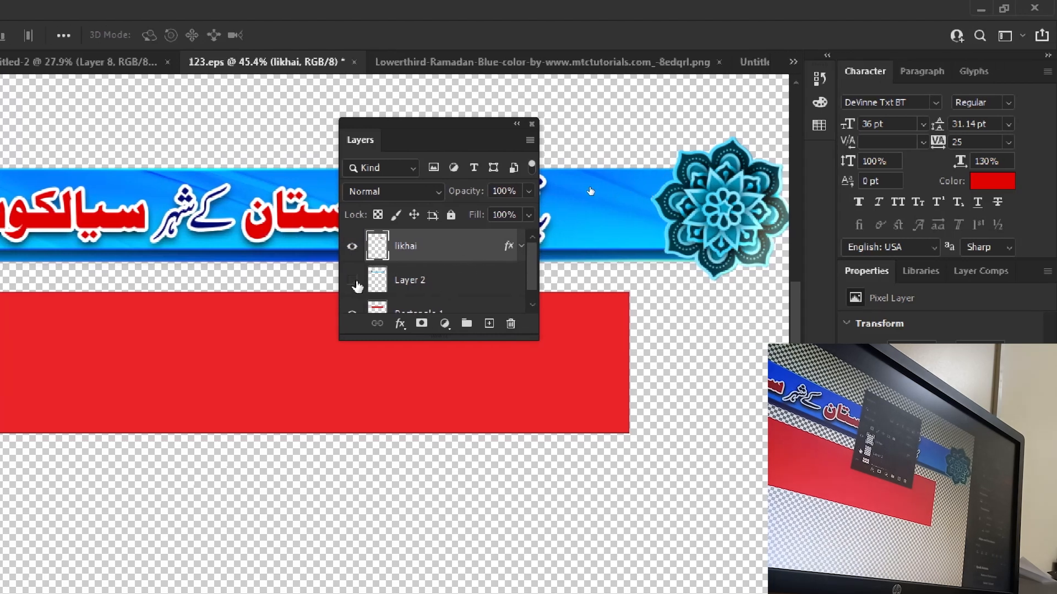
pyautogui.click(352, 280)
pyautogui.click(353, 280)
pyautogui.keyDown('ctrl'); pyautogui.click(459, 281); pyautogui.keyUp('ctrl')
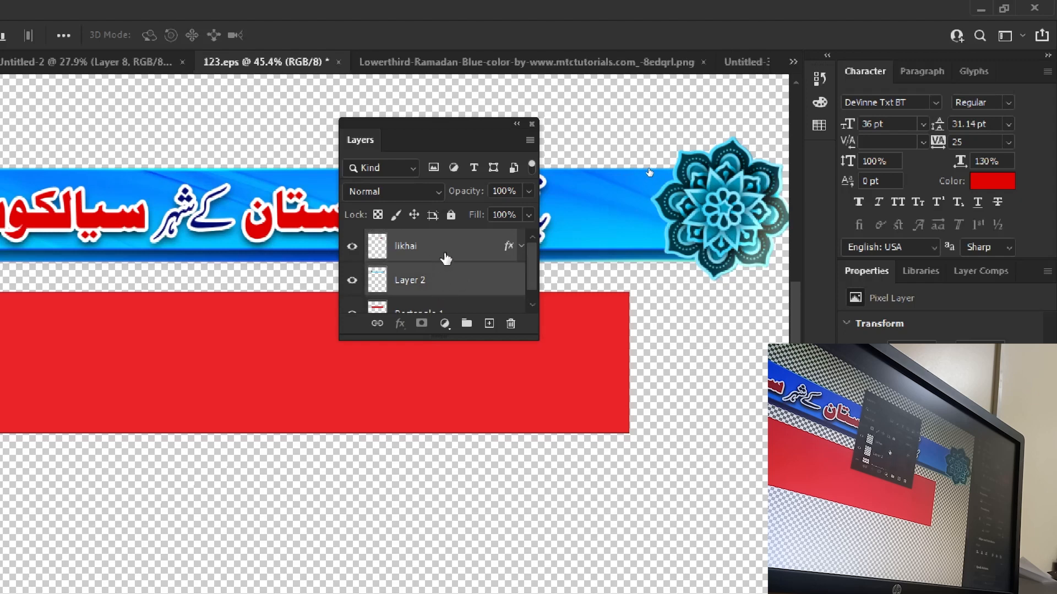
pyautogui.click(448, 282)
pyautogui.click(455, 255)
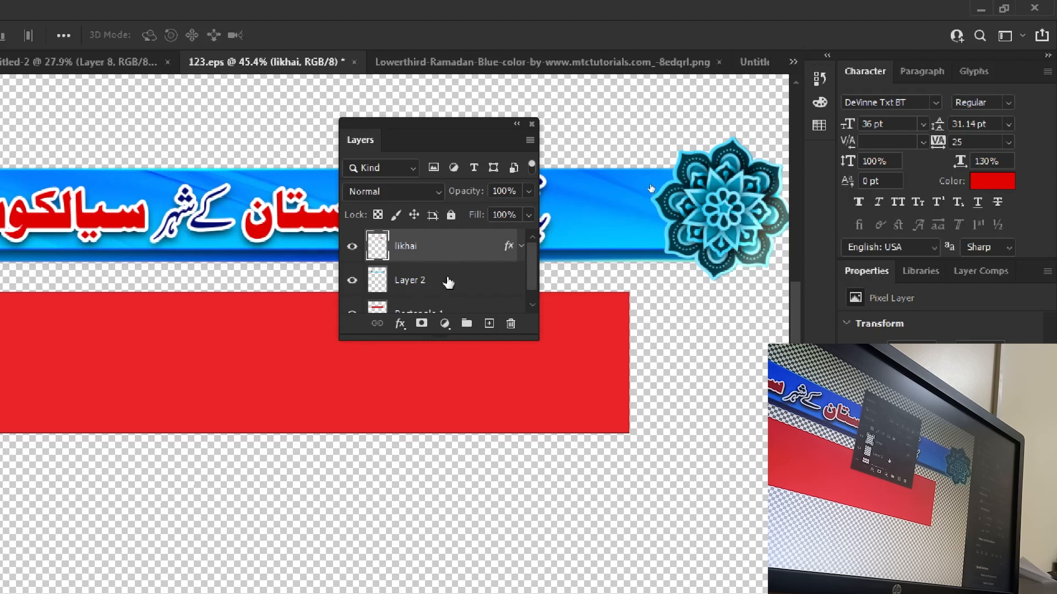
pyautogui.keyDown('shift'); pyautogui.click(469, 290); pyautogui.keyUp('shift')
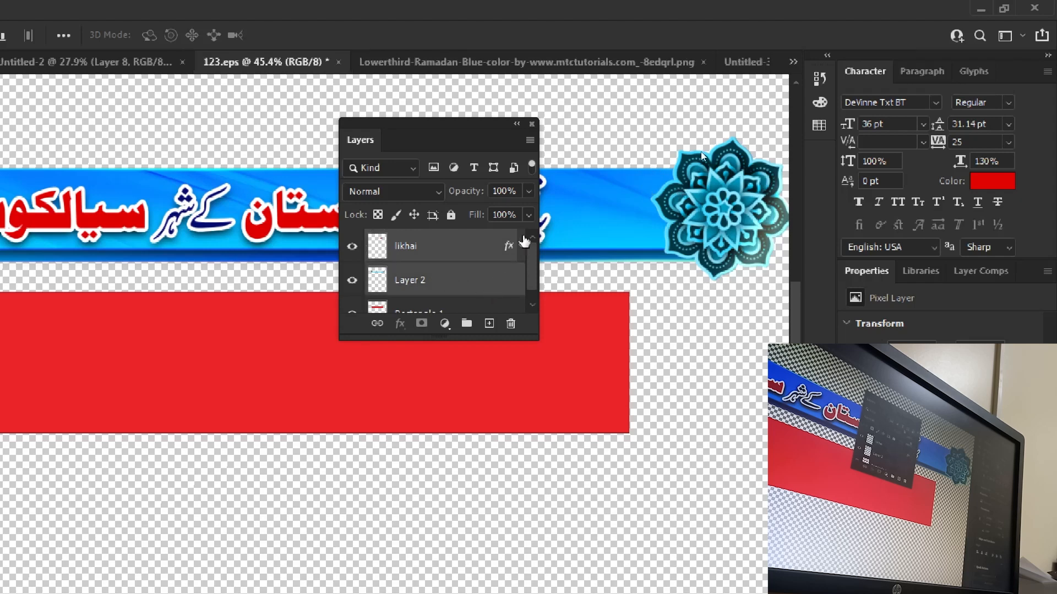
pyautogui.moveTo(273, 218); pyautogui.dragTo(405, 406)
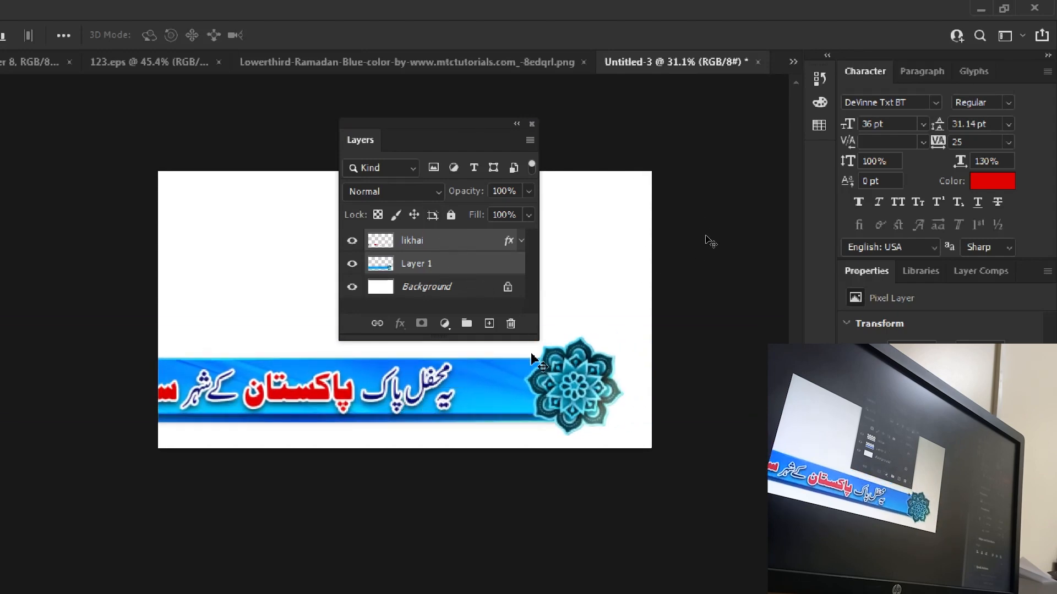
# Scale the banner and sentence down together to fit the canvas width and place them centred near its lower edge
pyautogui.hotkey('ctrl', 't')
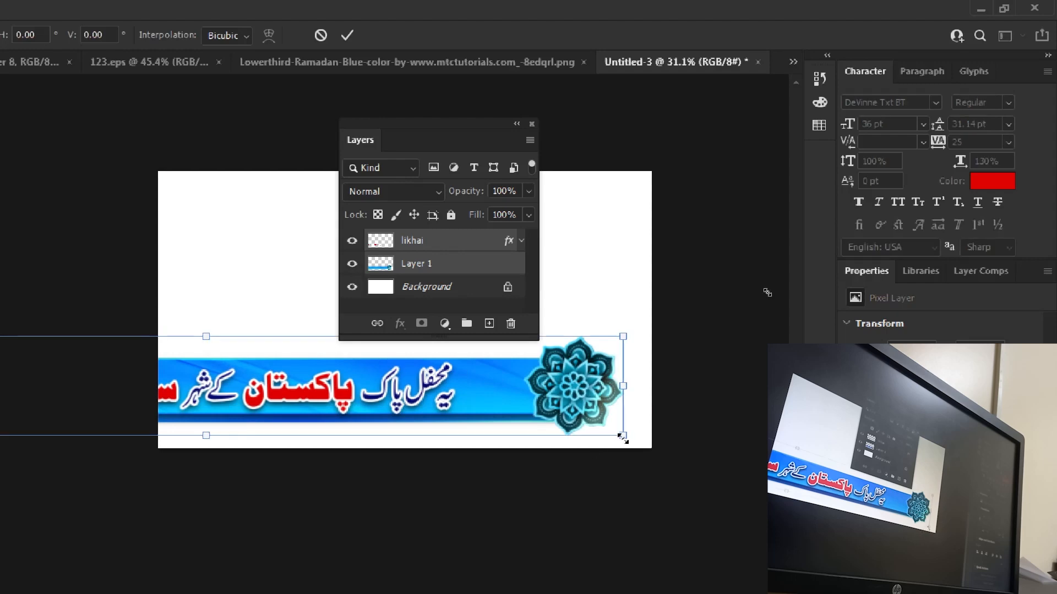
pyautogui.moveTo(626, 438); pyautogui.dragTo(297, 396)
pyautogui.moveTo(195, 371); pyautogui.dragTo(552, 408)
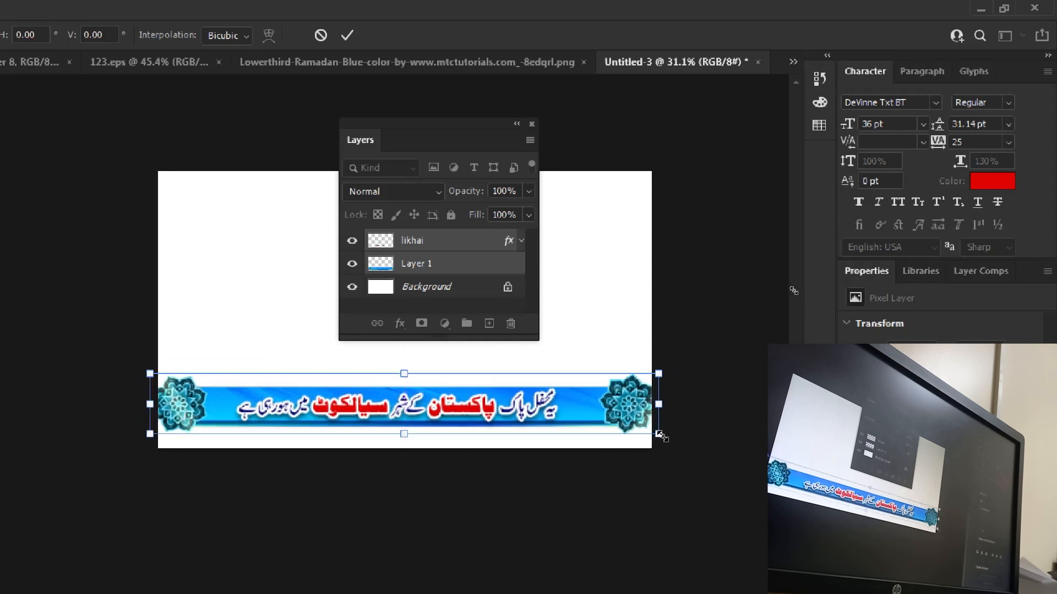
pyautogui.moveTo(662, 436); pyautogui.dragTo(607, 429)
pyautogui.moveTo(518, 384); pyautogui.dragTo(542, 389)
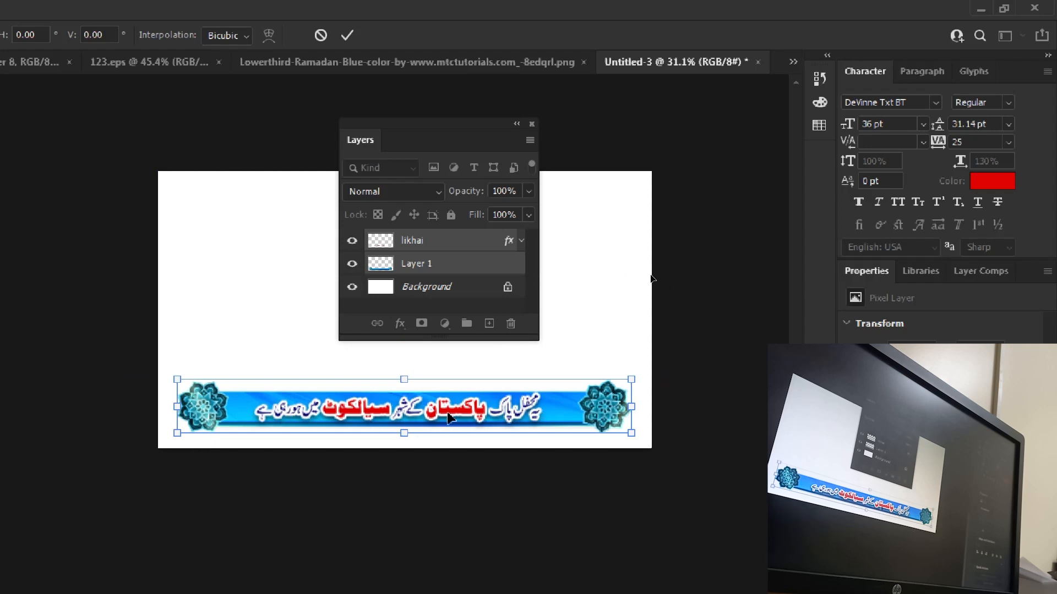
pyautogui.press('Return')
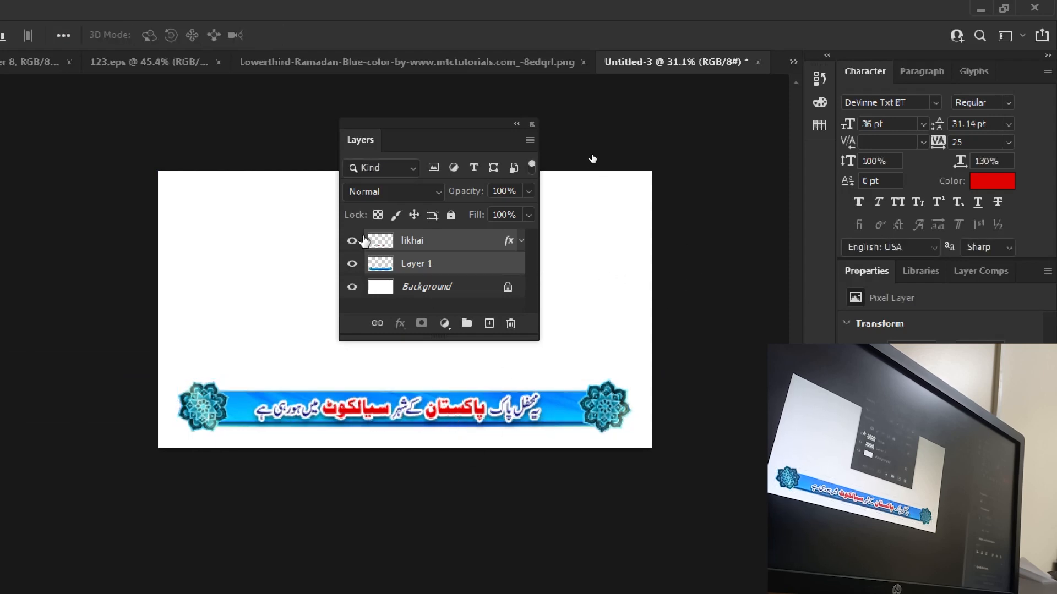
# Set the likhai layer's stroke size to 5 px in its layer style
pyautogui.click(463, 245)
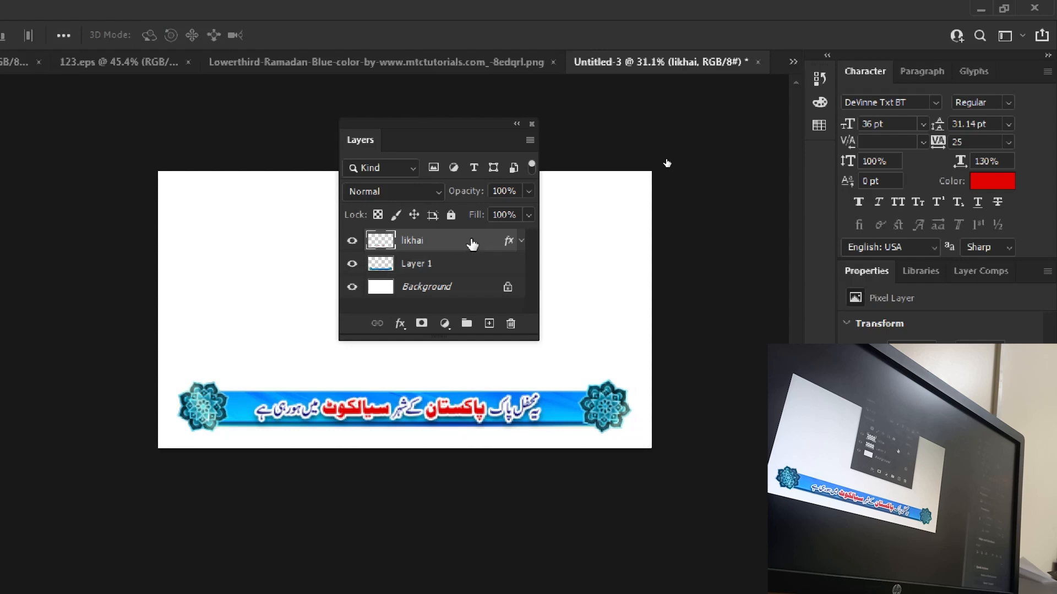
pyautogui.doubleClick(473, 250)
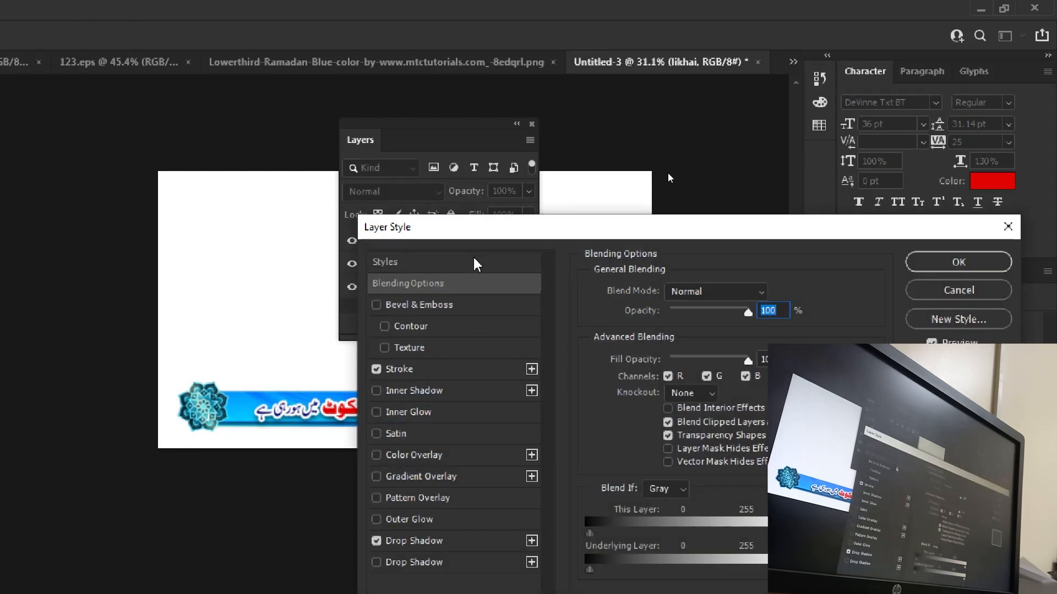
pyautogui.press('Escape')
pyautogui.hotkey('ctrl', 'space')
pyautogui.moveTo(406, 412); pyautogui.dragTo(436, 429)
pyautogui.keyDown('ctrl'); pyautogui.click(437, 429); pyautogui.keyUp('ctrl')
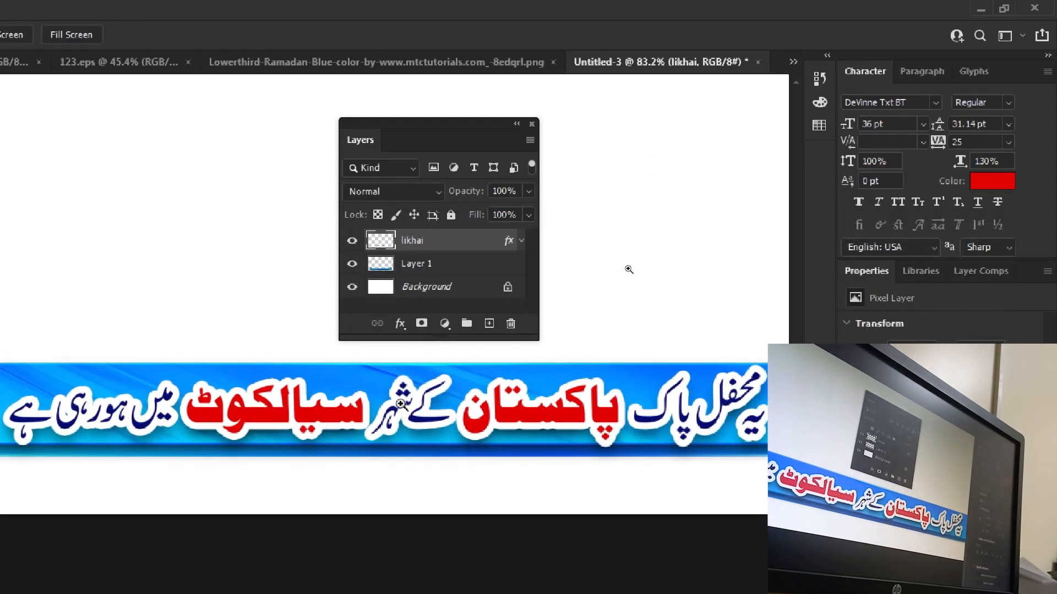
pyautogui.doubleClick(472, 250)
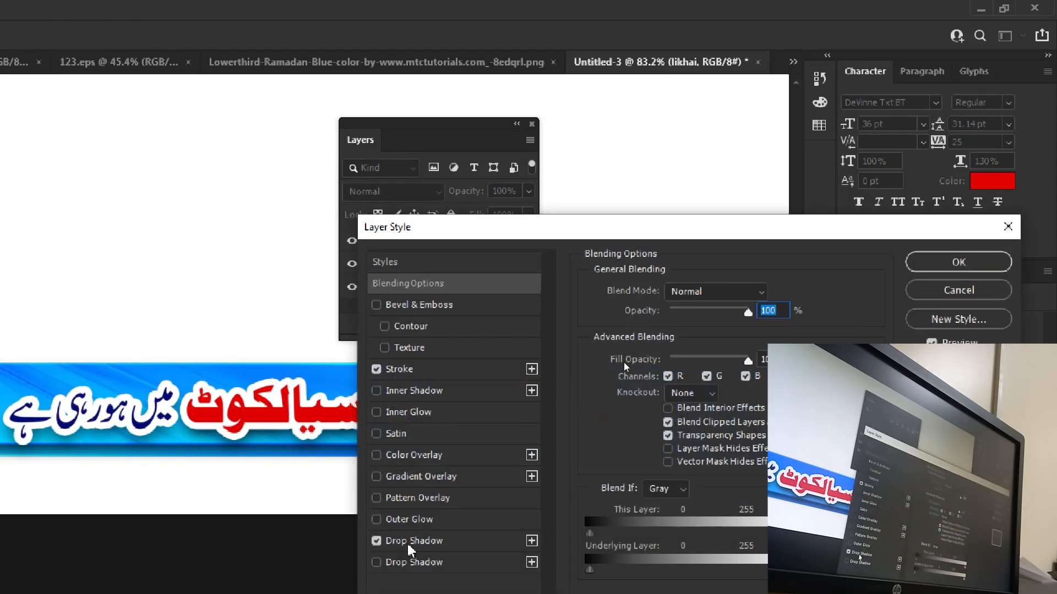
pyautogui.click(405, 374)
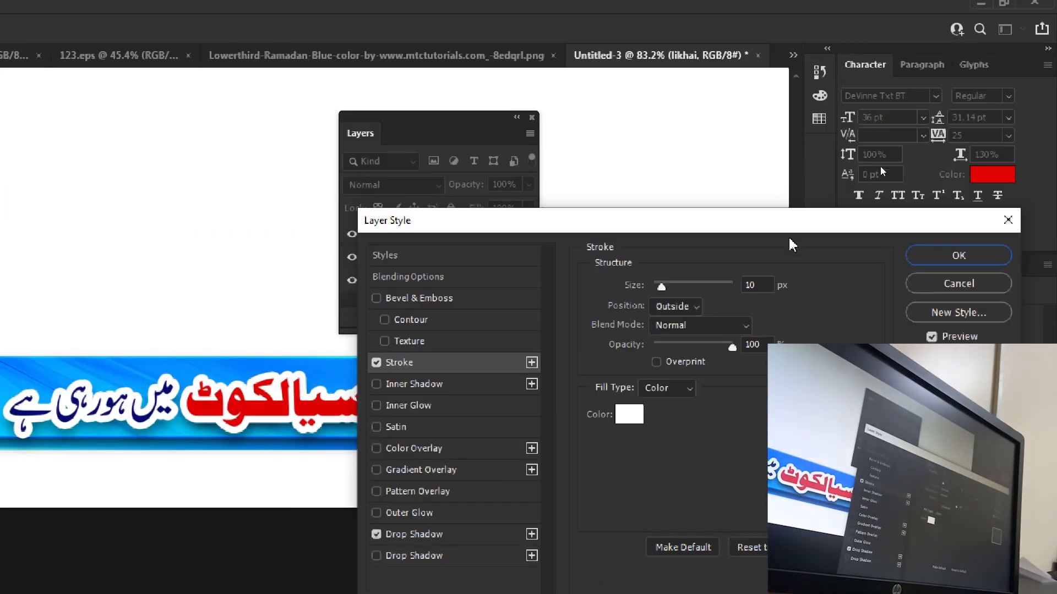
pyautogui.doubleClick(755, 285)
pyautogui.write('4')
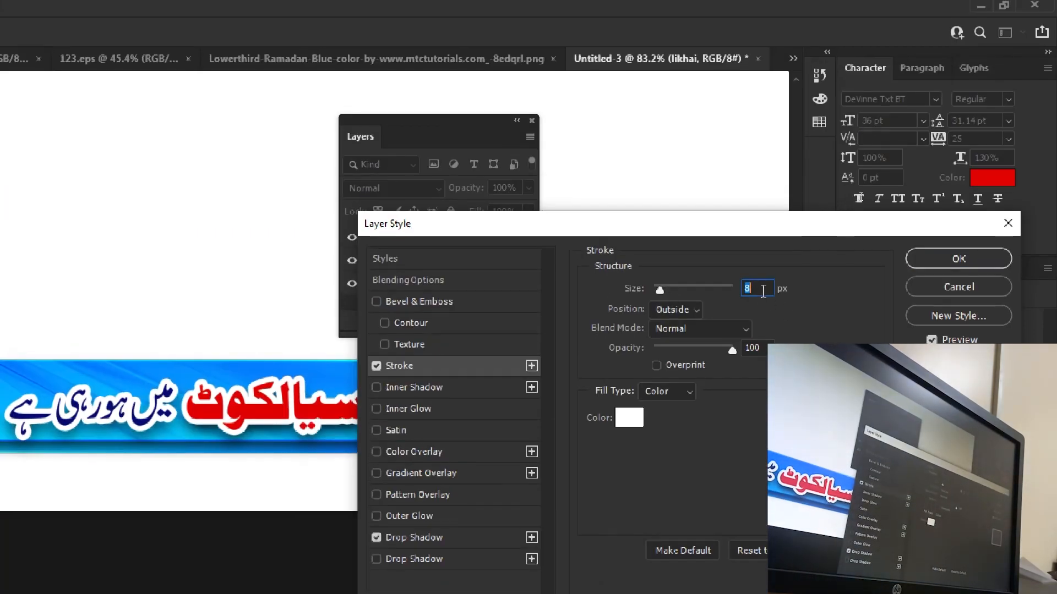
pyautogui.press('Up')
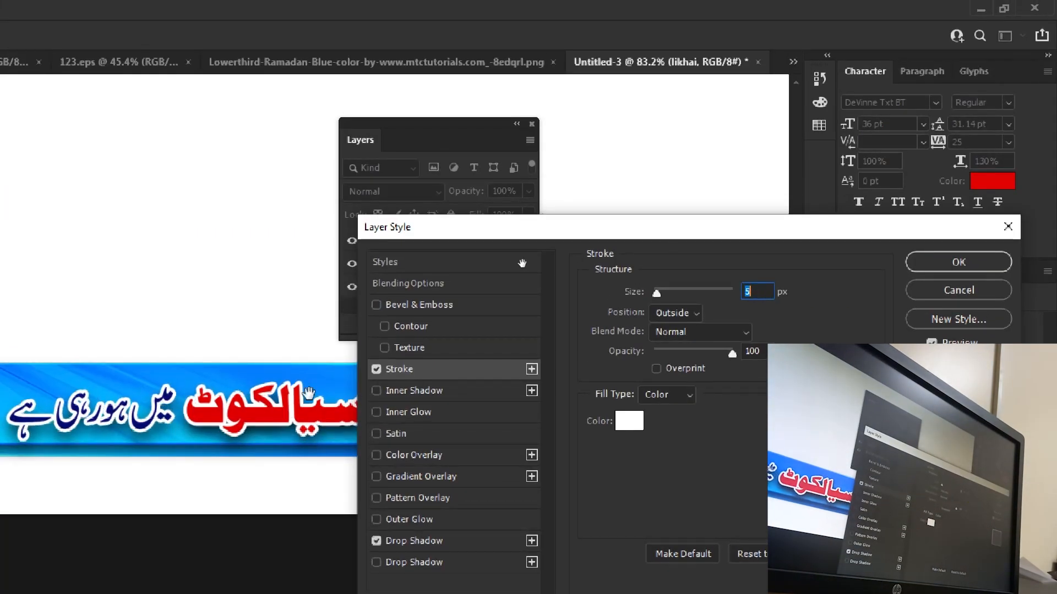
# Reduce the size of the sentence's drop shadow to 14 px
pyautogui.click(413, 542)
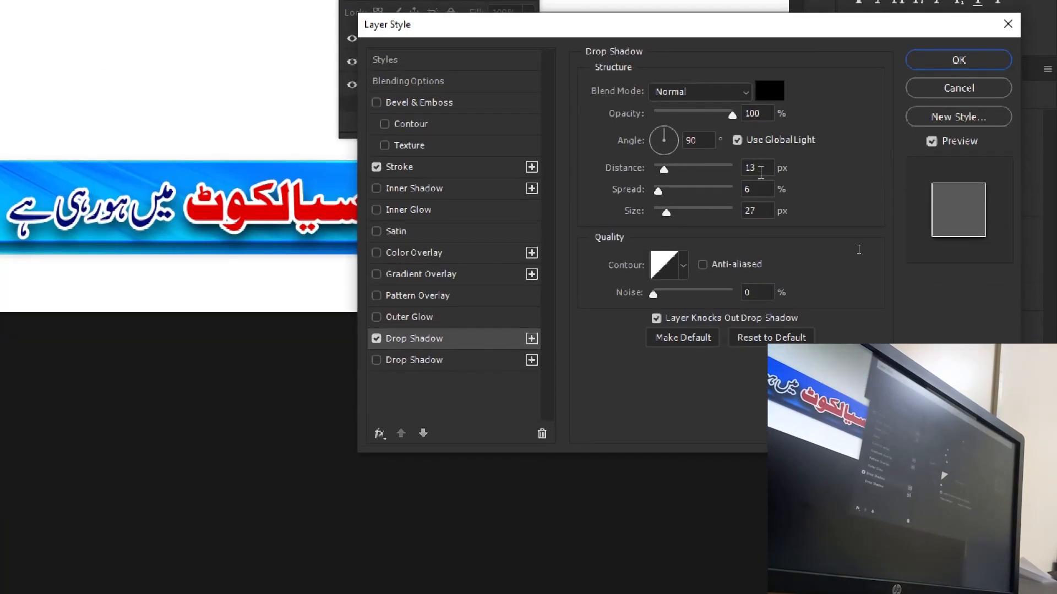
pyautogui.press('Down')
pyautogui.press('Down')
pyautogui.press('Down')
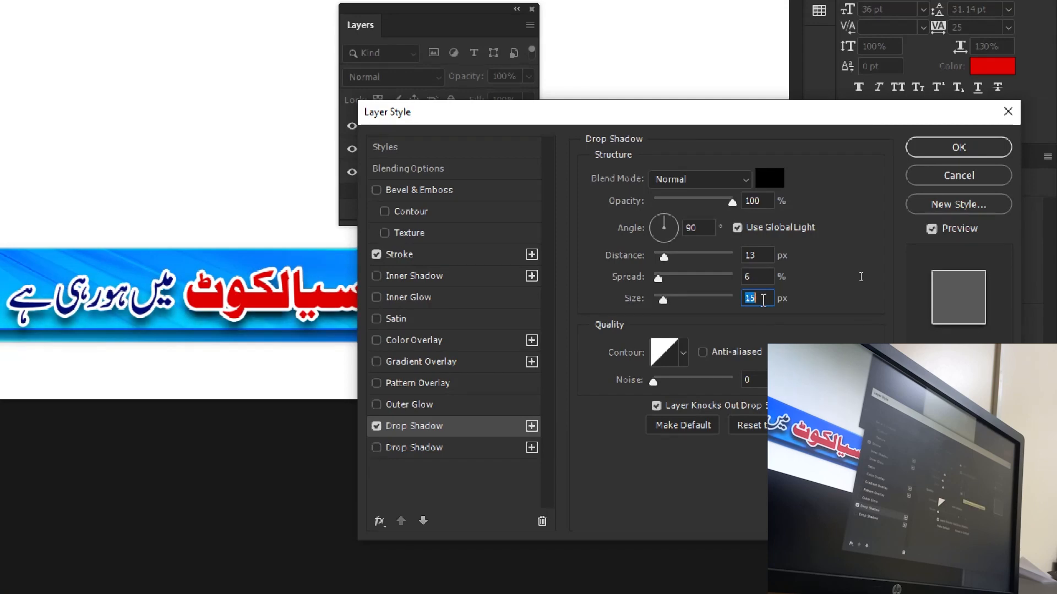
pyautogui.press('Down')
pyautogui.press('Down')
pyautogui.press('Down')
pyautogui.press('Down')
pyautogui.press('Down')
# Set the drop shadow's distance to 8 px and apply the layer style
pyautogui.click(760, 255)
pyautogui.press('Down')
pyautogui.press('Down')
pyautogui.press('Down')
pyautogui.press('Down')
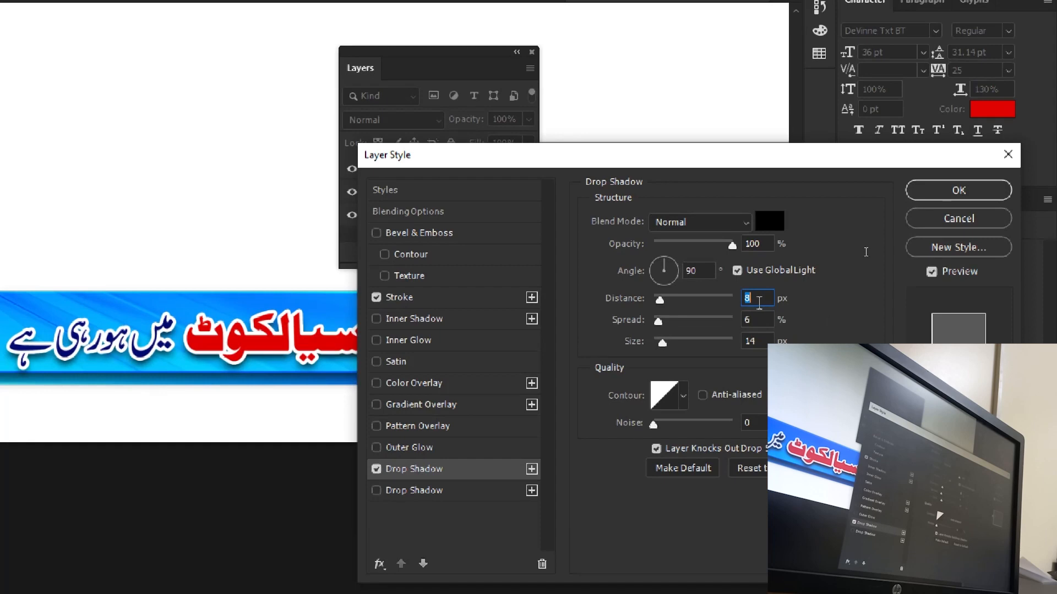
pyautogui.click(936, 194)
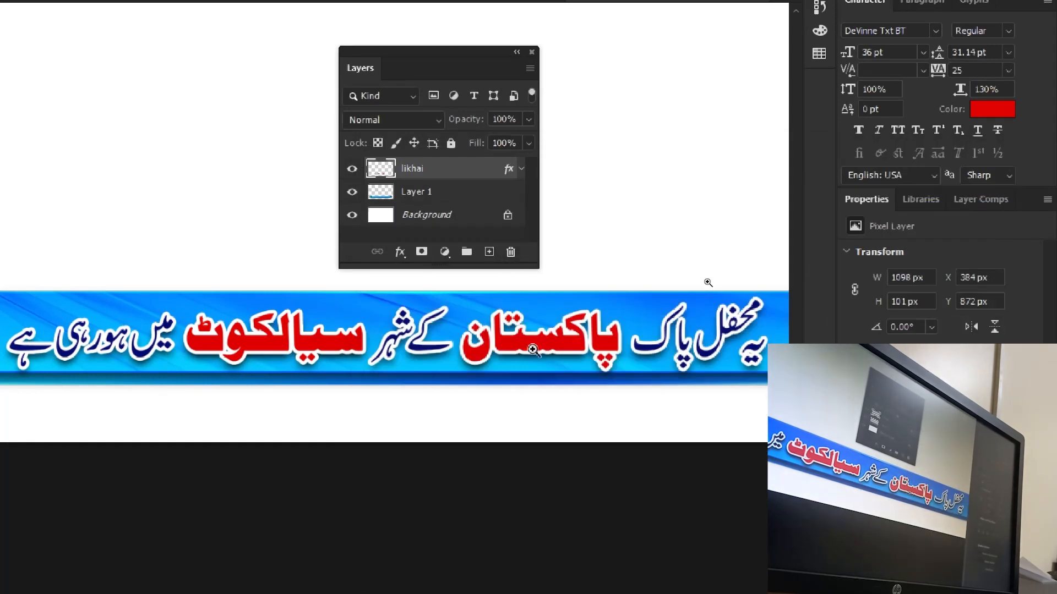
# Hide the white Background layer to leave only the banner and sentence on a transparent canvas
pyautogui.moveTo(497, 350); pyautogui.dragTo(451, 380)
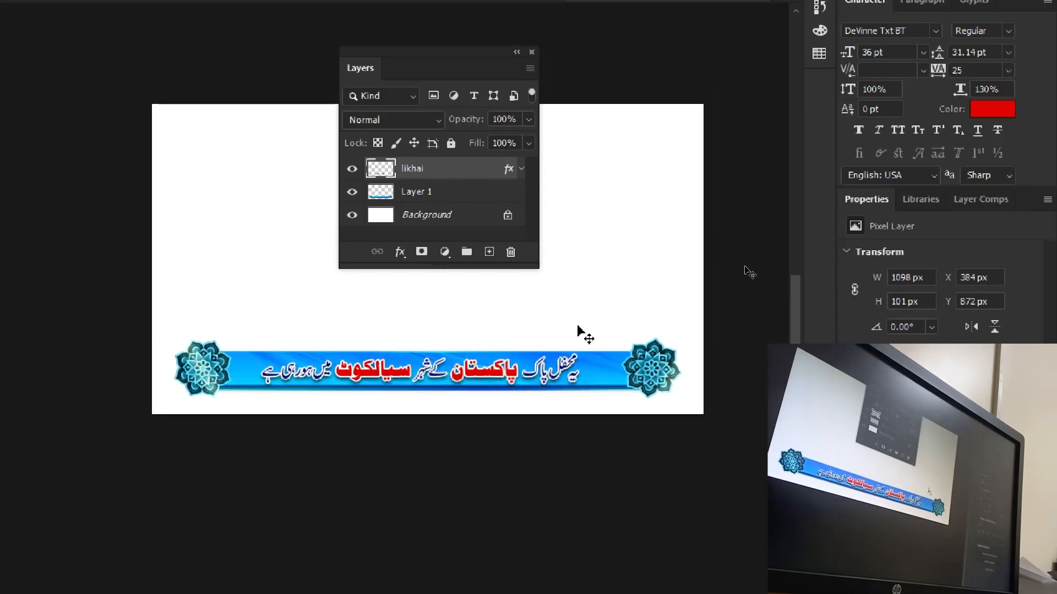
pyautogui.click(457, 219)
pyautogui.click(353, 216)
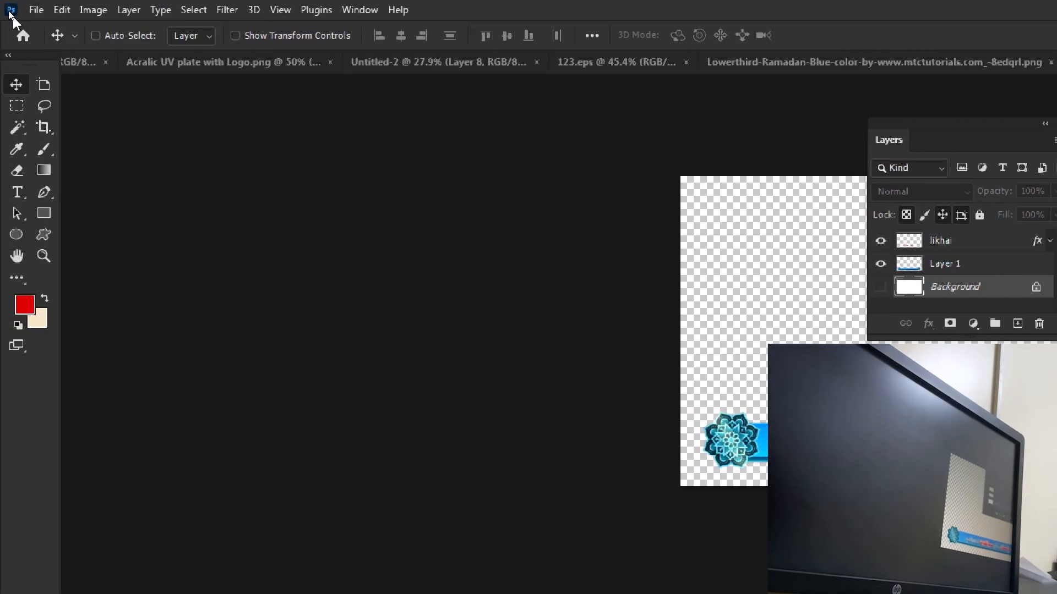
# Start saving the banner document, check the offered file formats, and switch to saving a copy
pyautogui.click(30, 9)
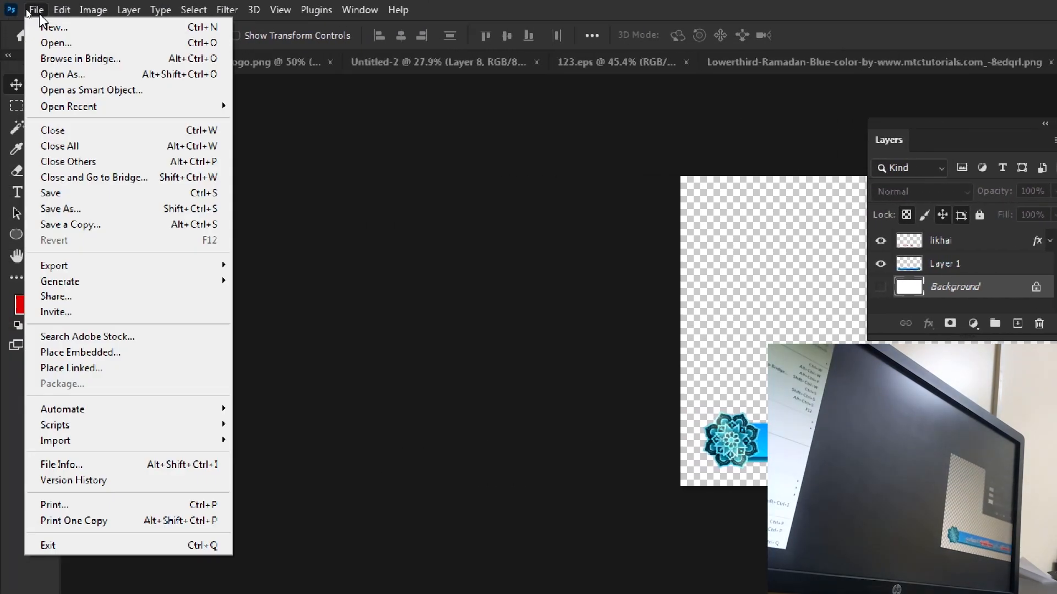
pyautogui.click(121, 214)
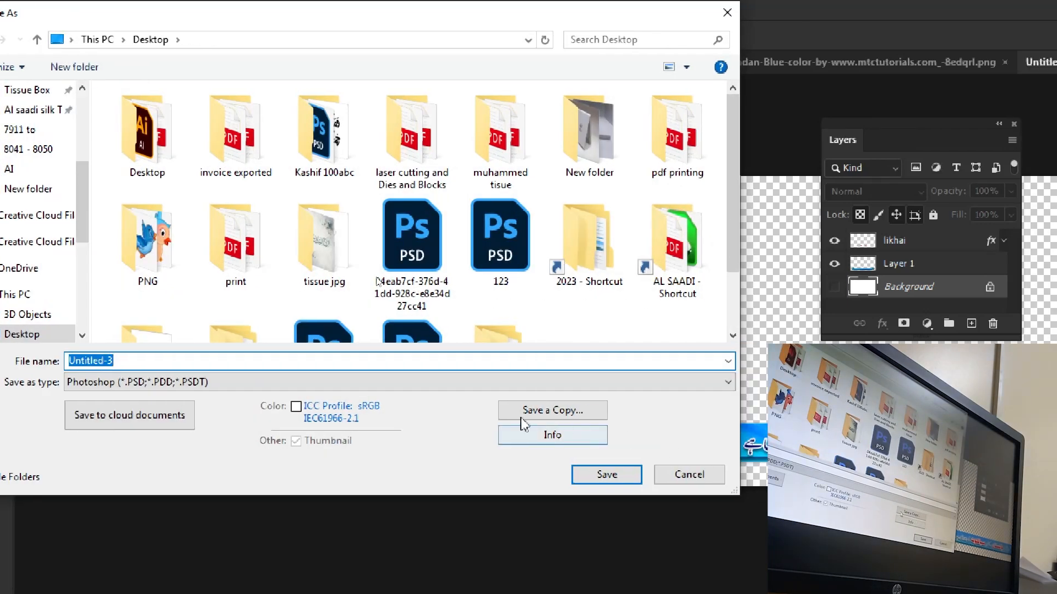
pyautogui.click(193, 382)
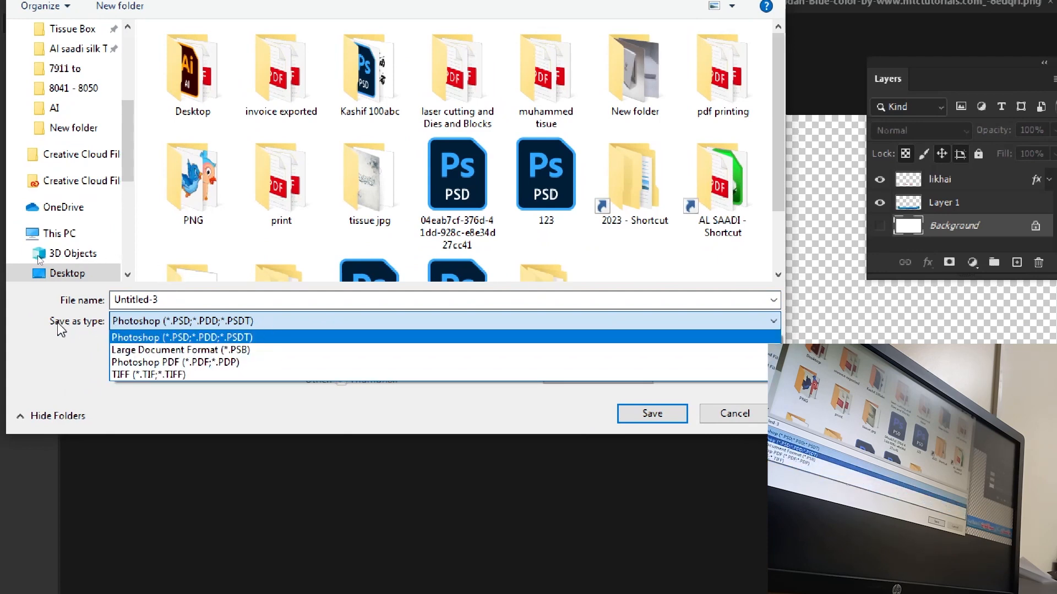
pyautogui.click(110, 322)
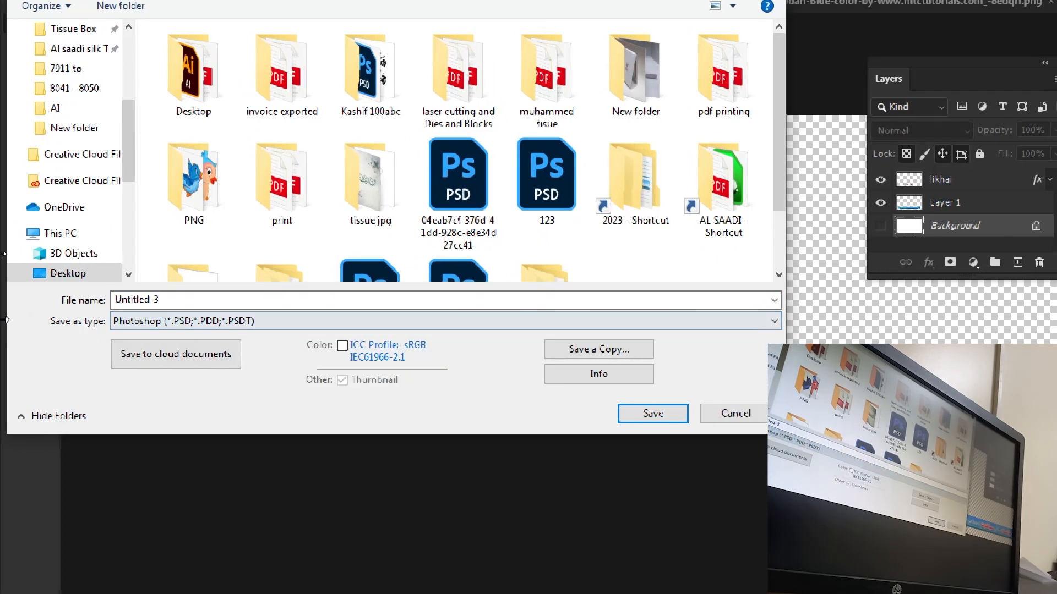
pyautogui.click(254, 317)
pyautogui.click(254, 317)
pyautogui.click(610, 349)
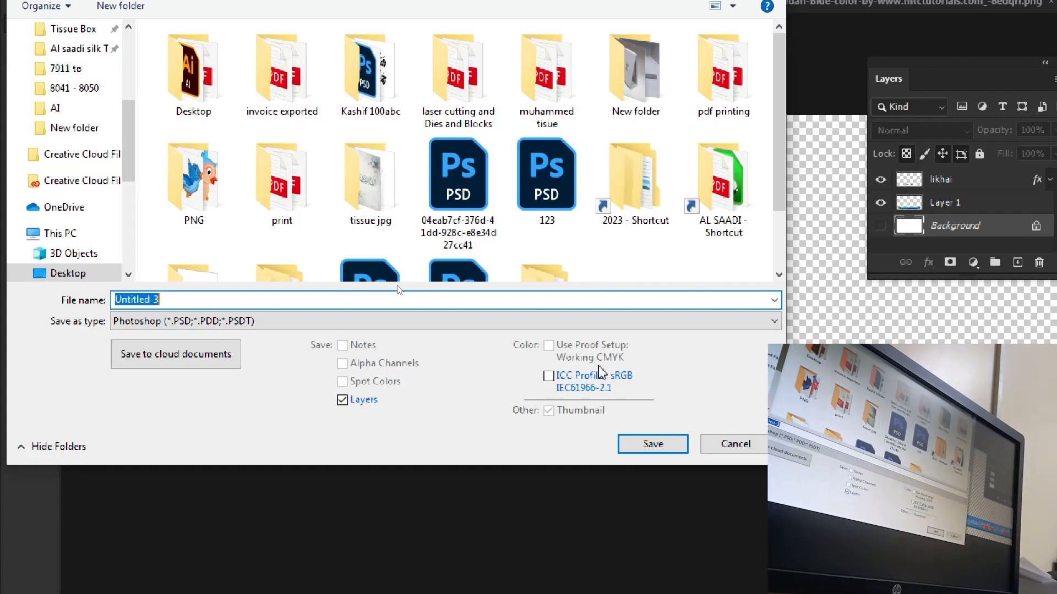
# Save the copy to the Desktop as a PNG named 1232 with the large file size, fastest saving option
pyautogui.click(199, 329)
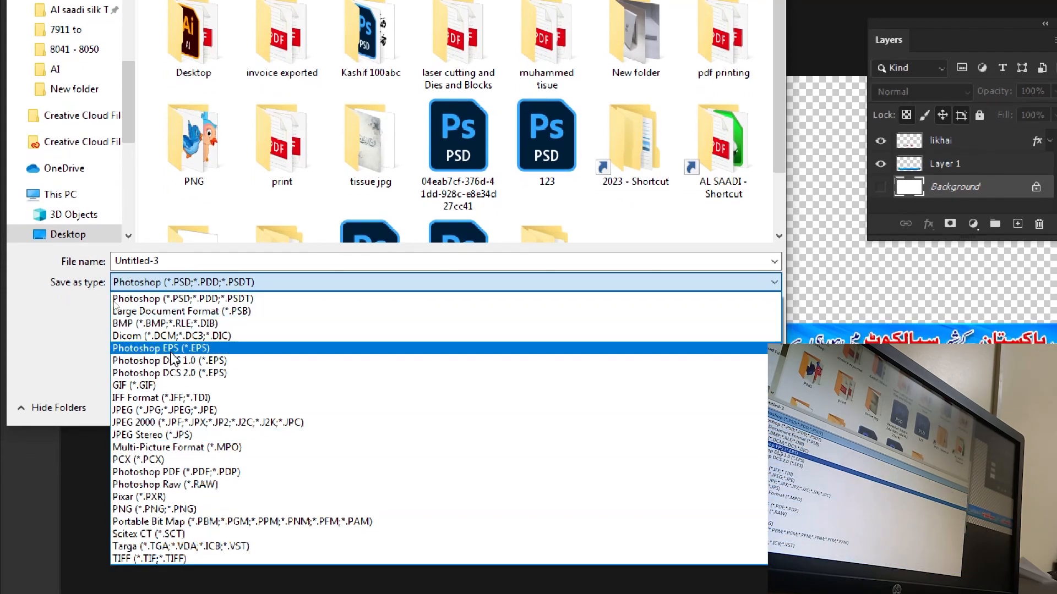
pyautogui.click(174, 509)
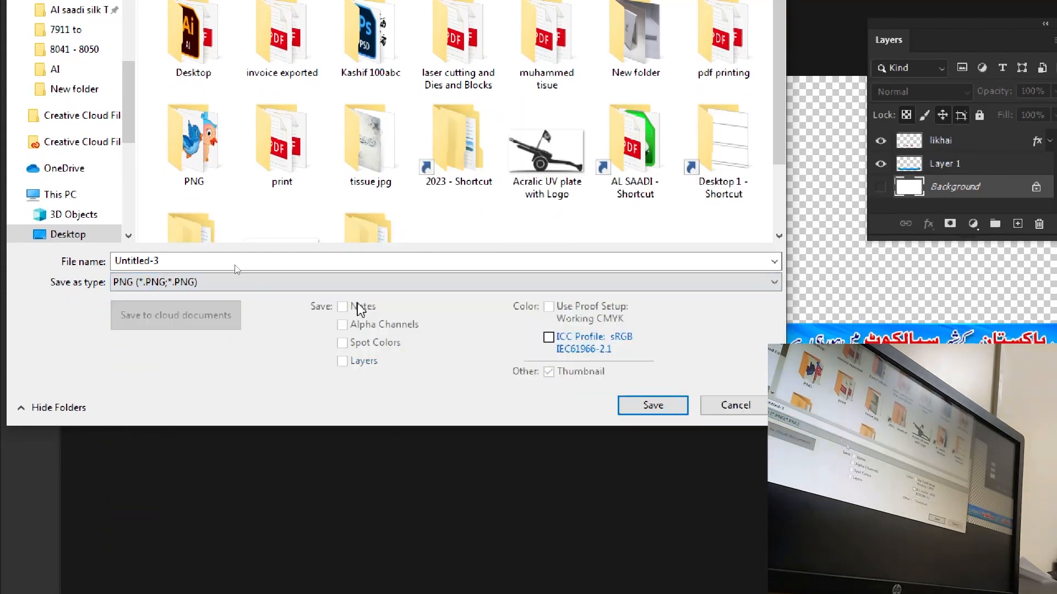
pyautogui.click(239, 262)
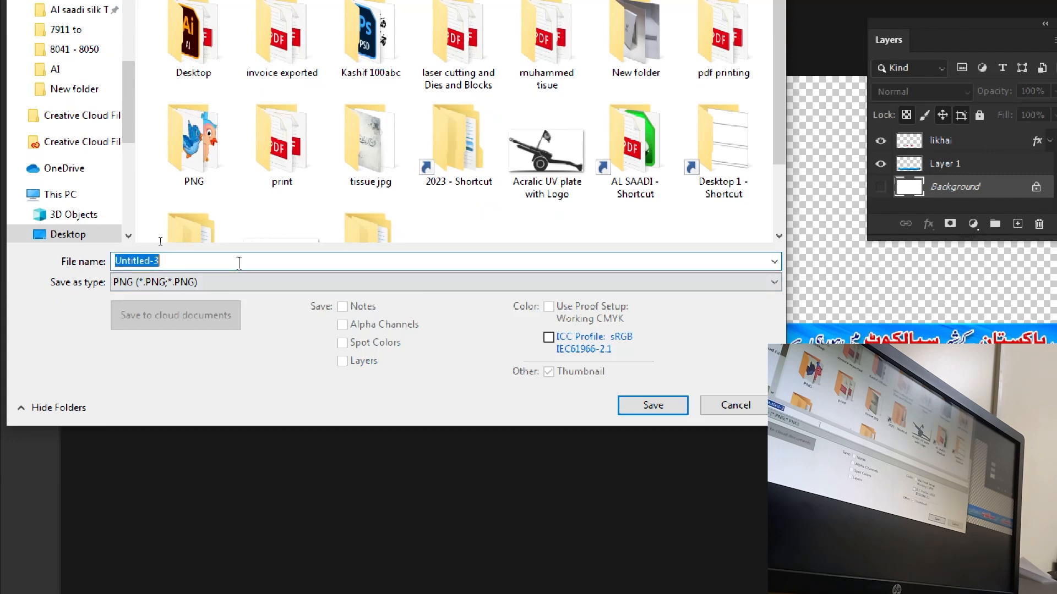
pyautogui.write('123')
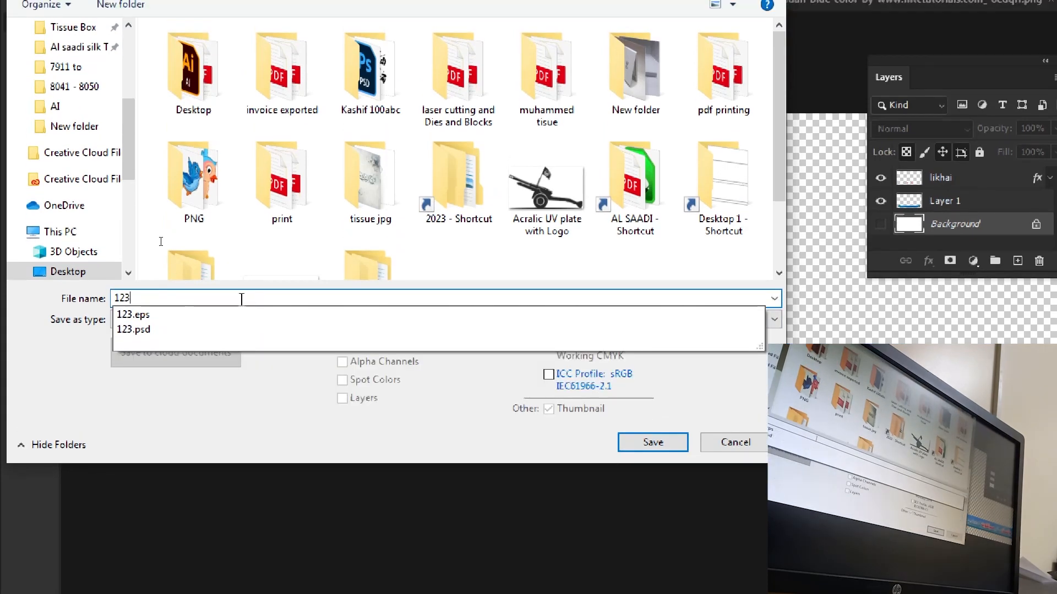
pyautogui.write('2')
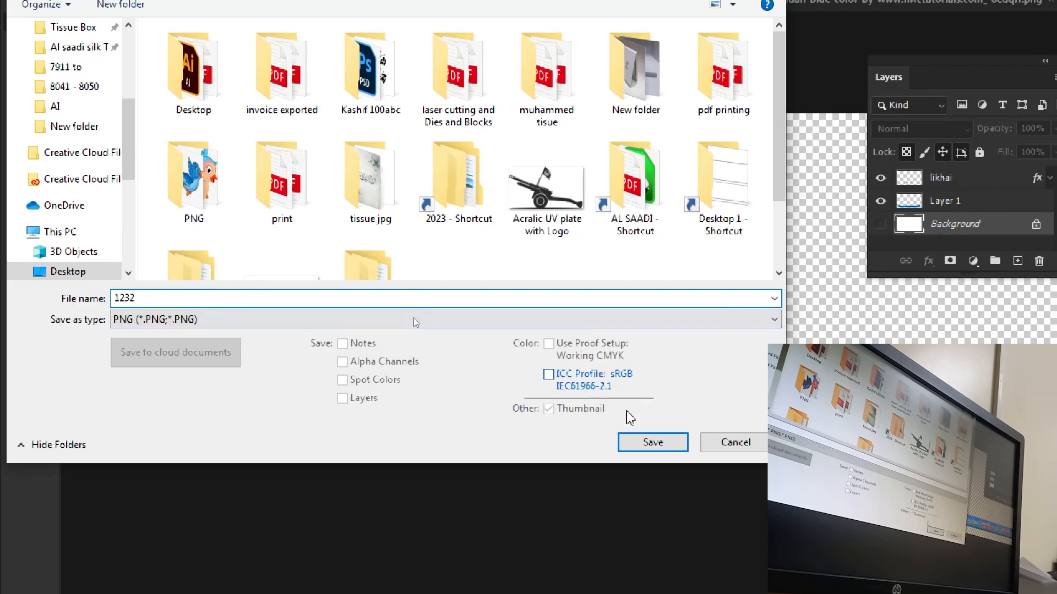
pyautogui.click(647, 447)
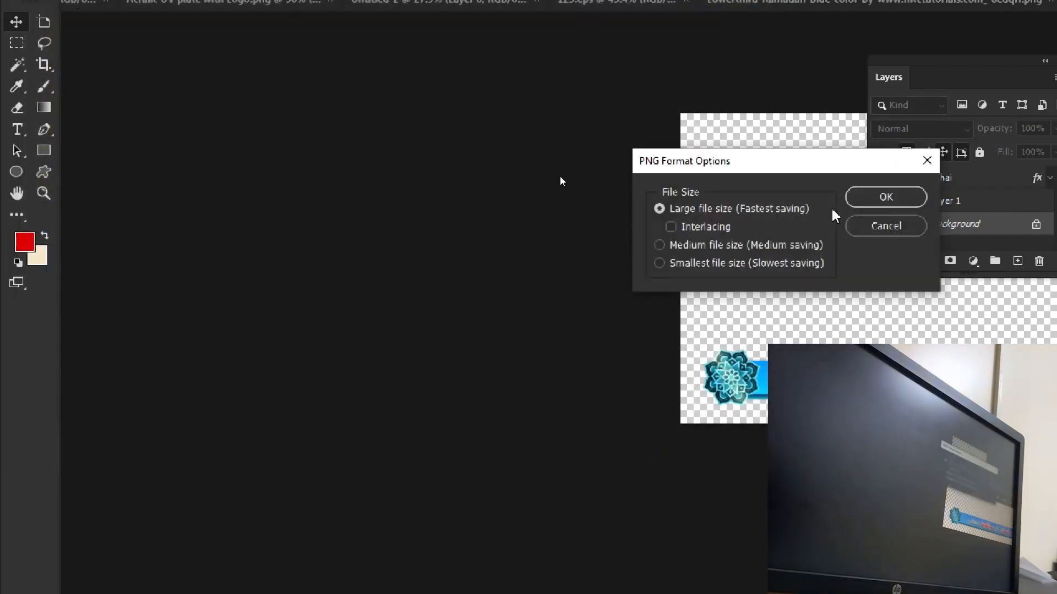
pyautogui.click(910, 205)
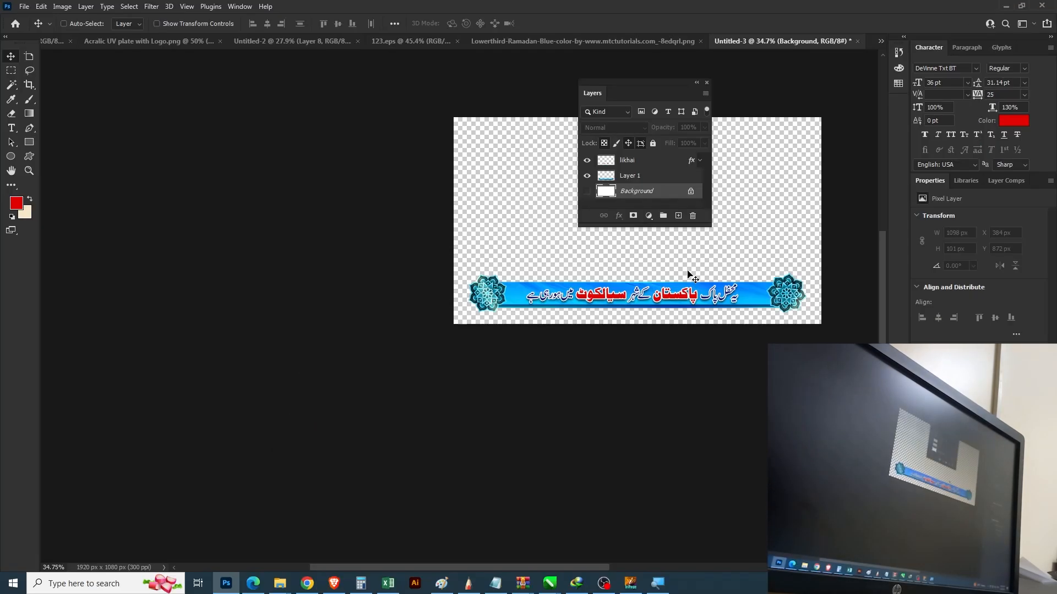
# Open the exported 1232.png from the desktop, check the banner image, and close the viewer
pyautogui.press('super+d')
pyautogui.press('super+f')
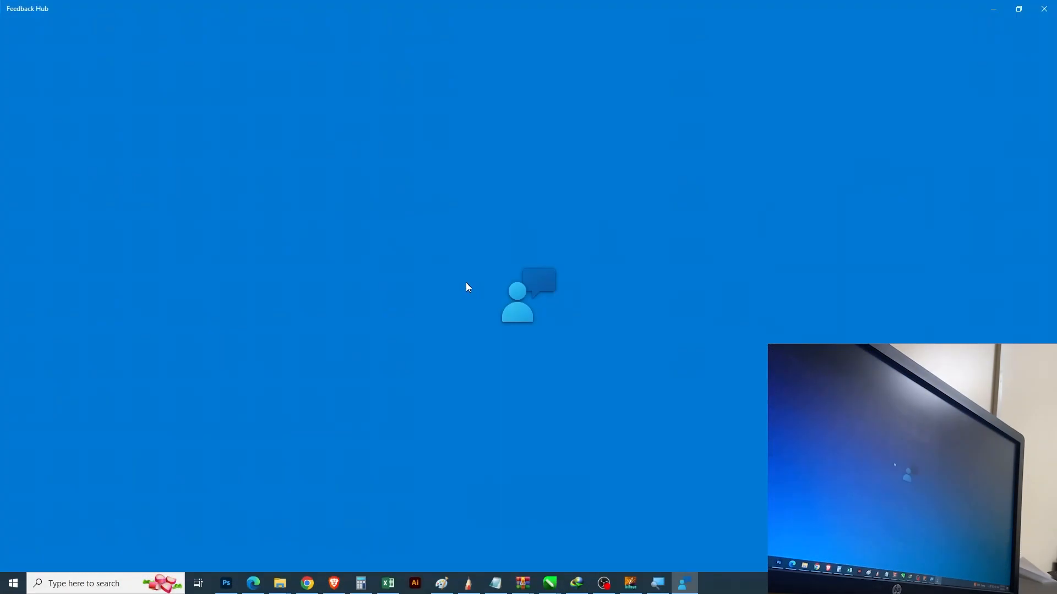
pyautogui.click(1044, 8)
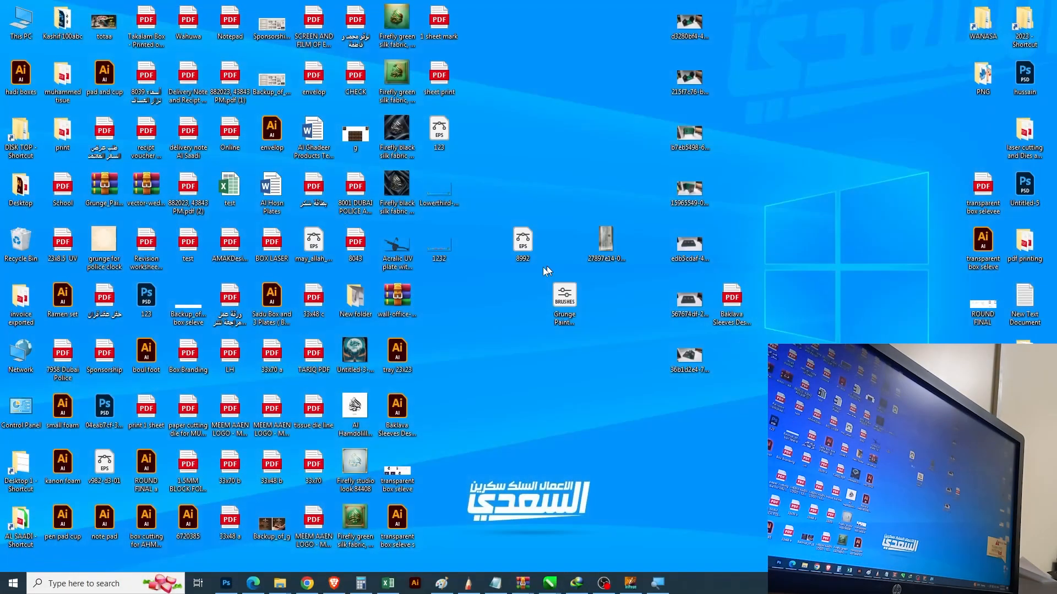
pyautogui.doubleClick(433, 243)
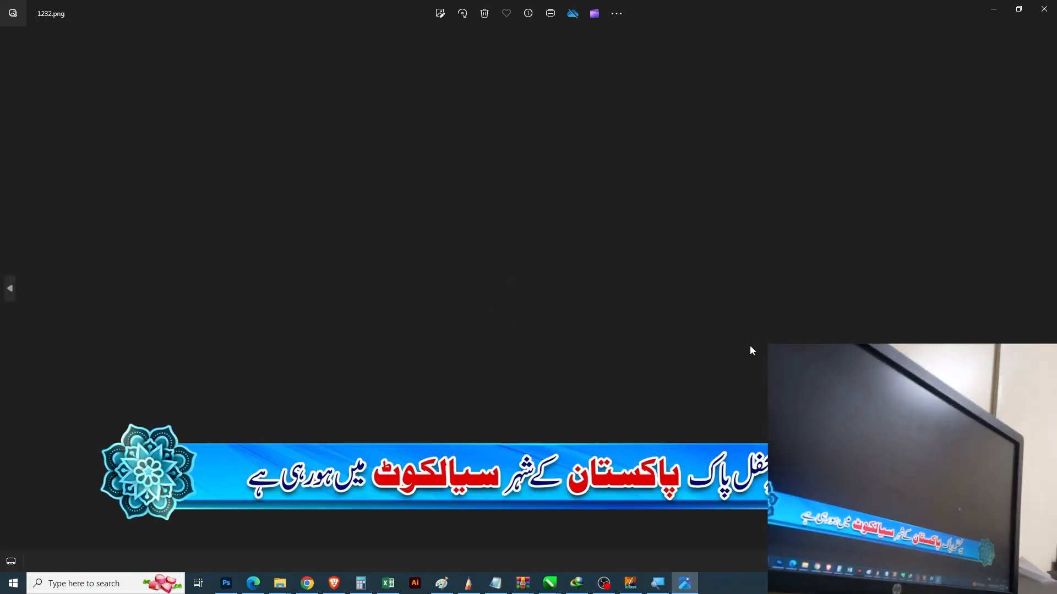
pyautogui.click(1044, 8)
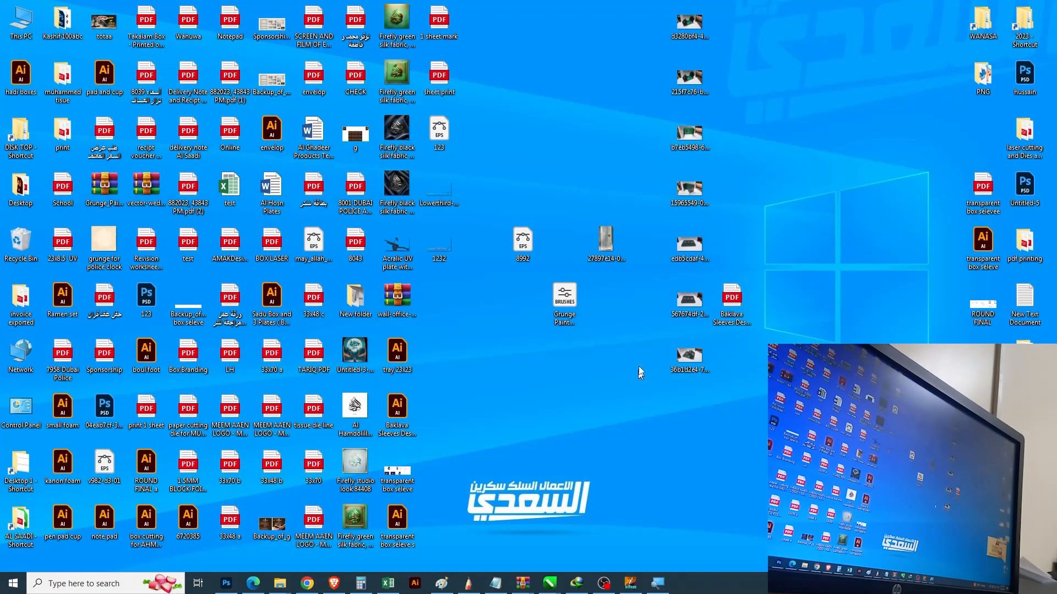
# Launch Adobe Premiere Pro 2023 and create a new project
pyautogui.press('super')
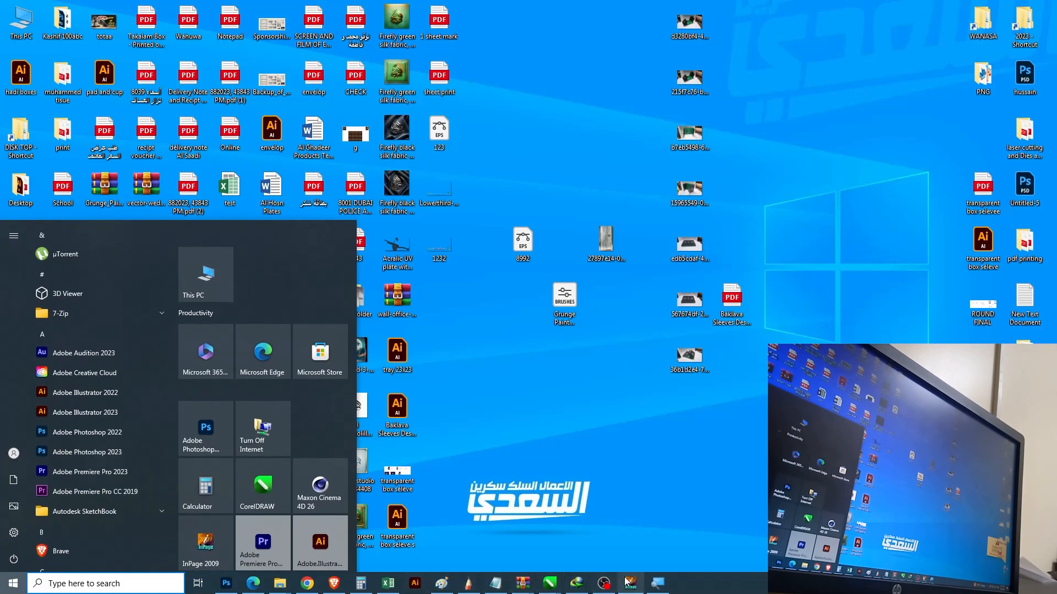
pyautogui.click(604, 584)
pyautogui.click(5, 581)
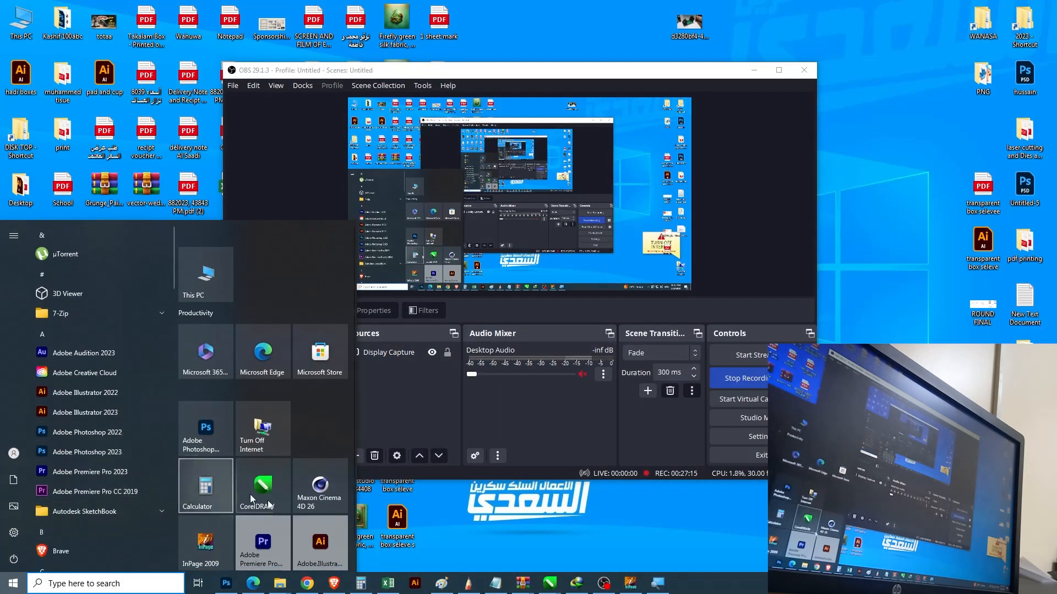
pyautogui.click(265, 541)
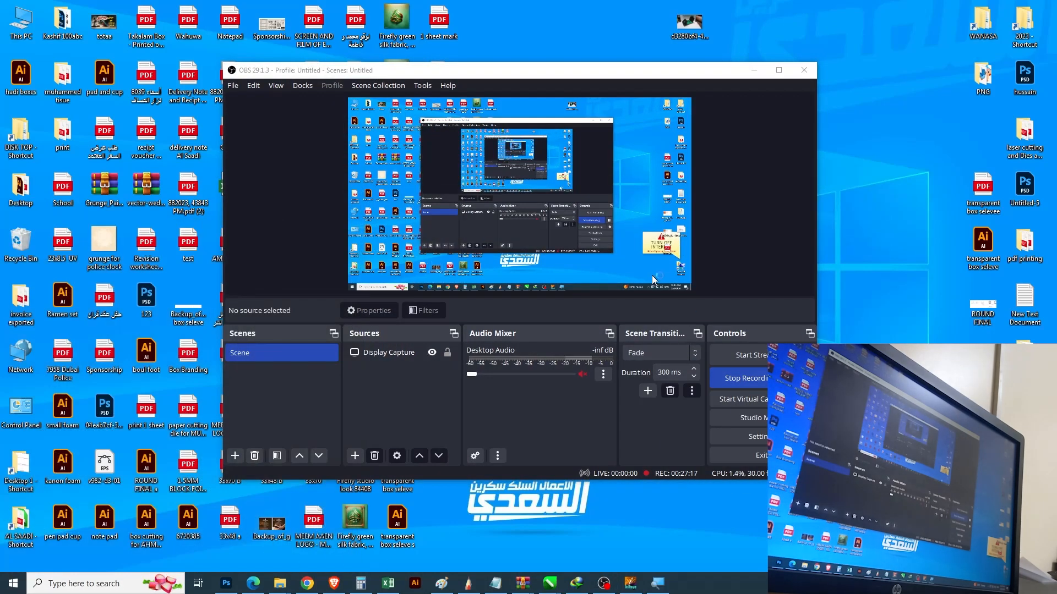
pyautogui.click(752, 71)
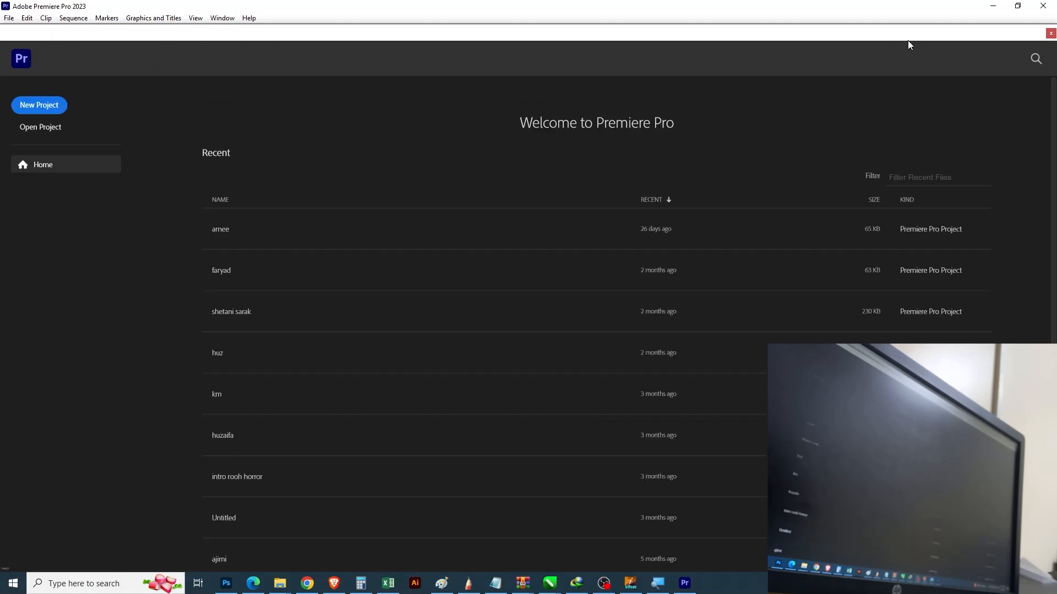
pyautogui.click(39, 106)
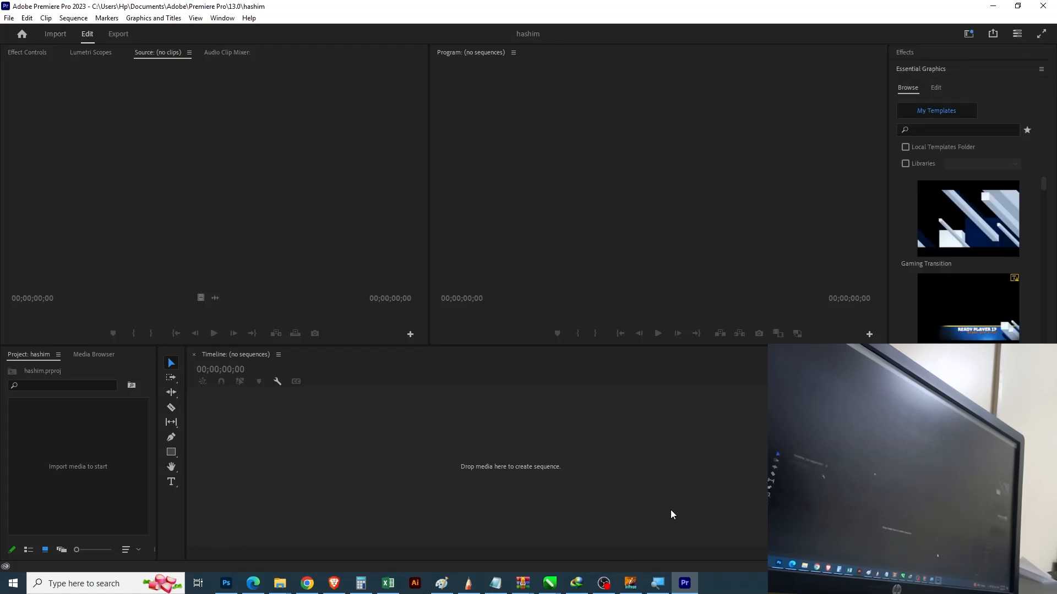
# Switch to OBS and stop the screen recording
pyautogui.click(603, 584)
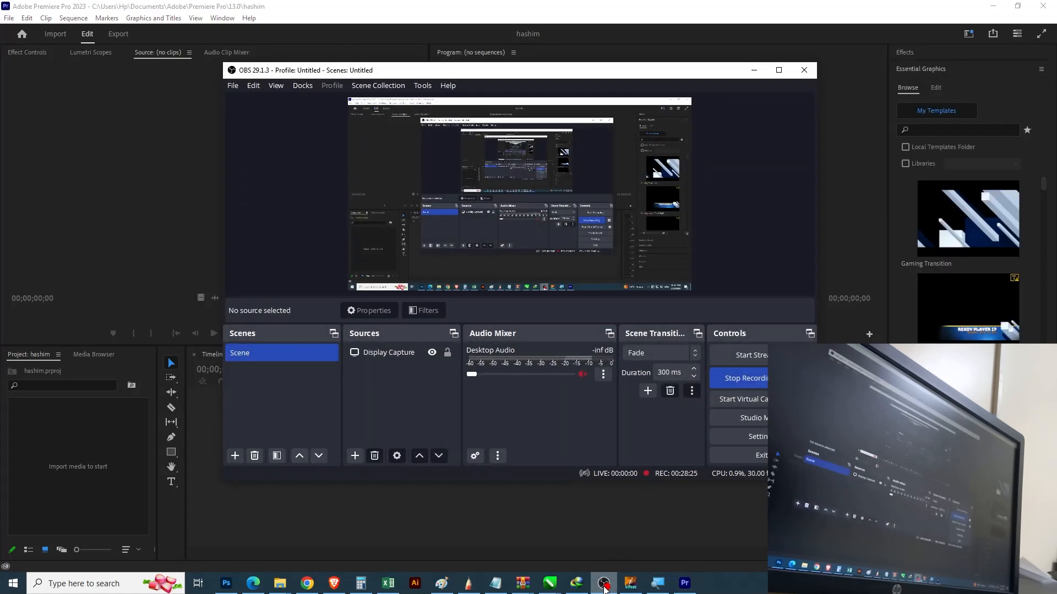
pyautogui.click(758, 387)
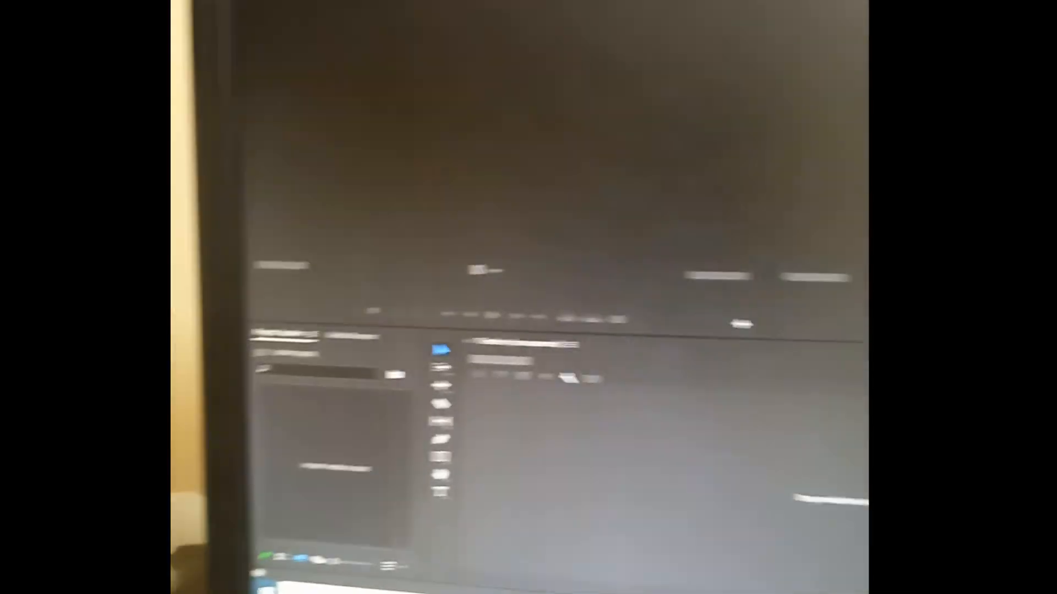
pyautogui.hotkey('ctrl', 'i')
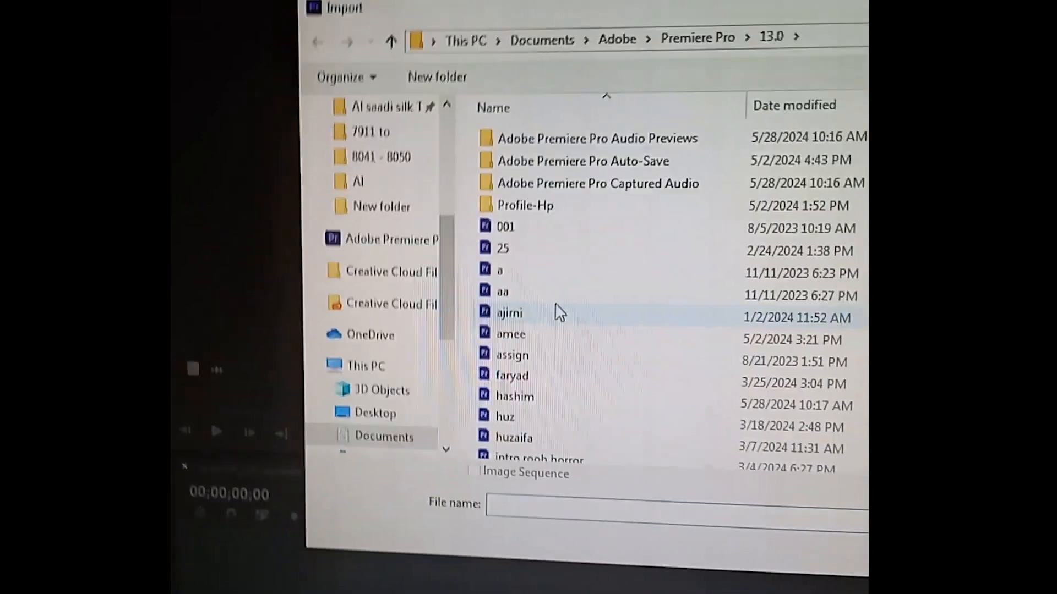
pyautogui.click(435, 397)
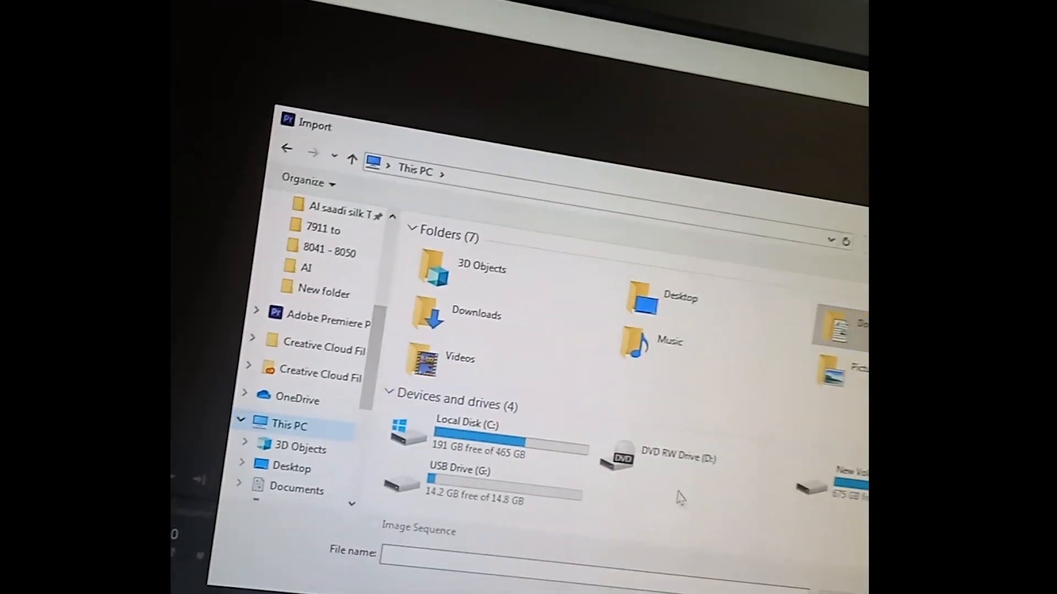
pyautogui.doubleClick(812, 461)
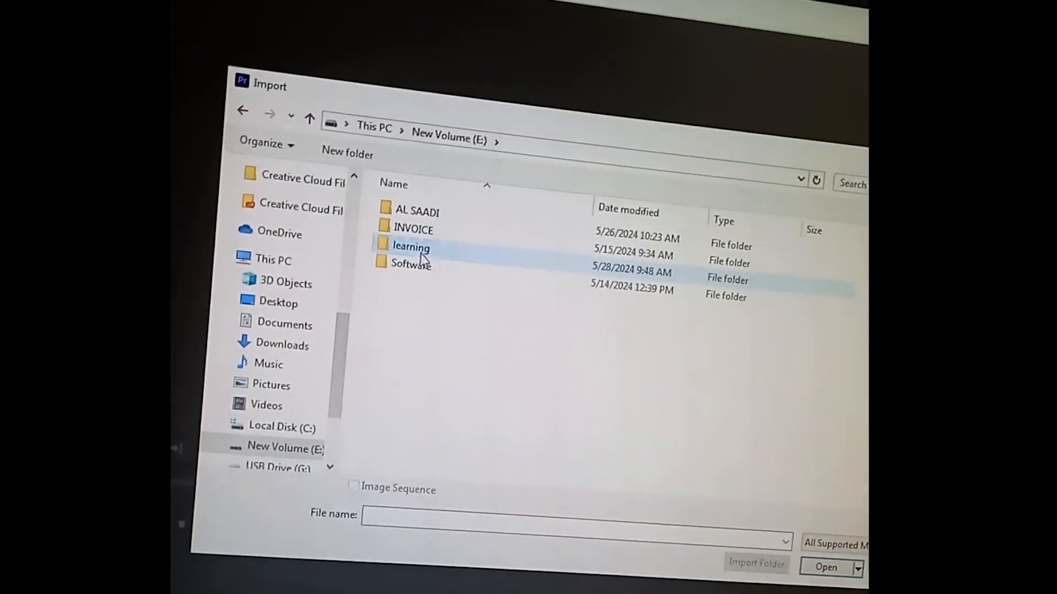
pyautogui.doubleClick(439, 250)
pyautogui.scroll(-15, 438, 269)
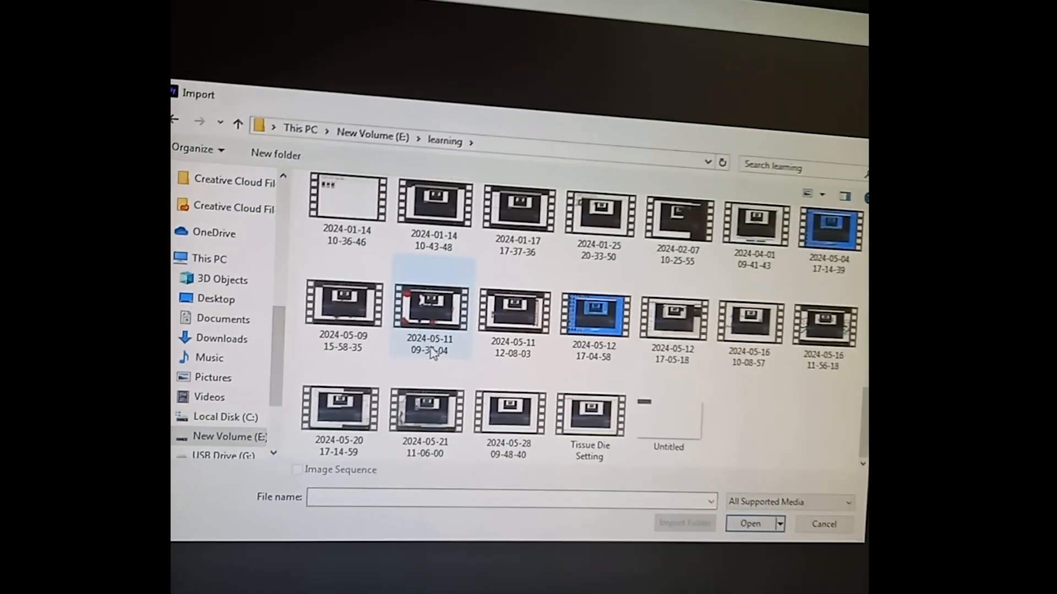
pyautogui.click(514, 399)
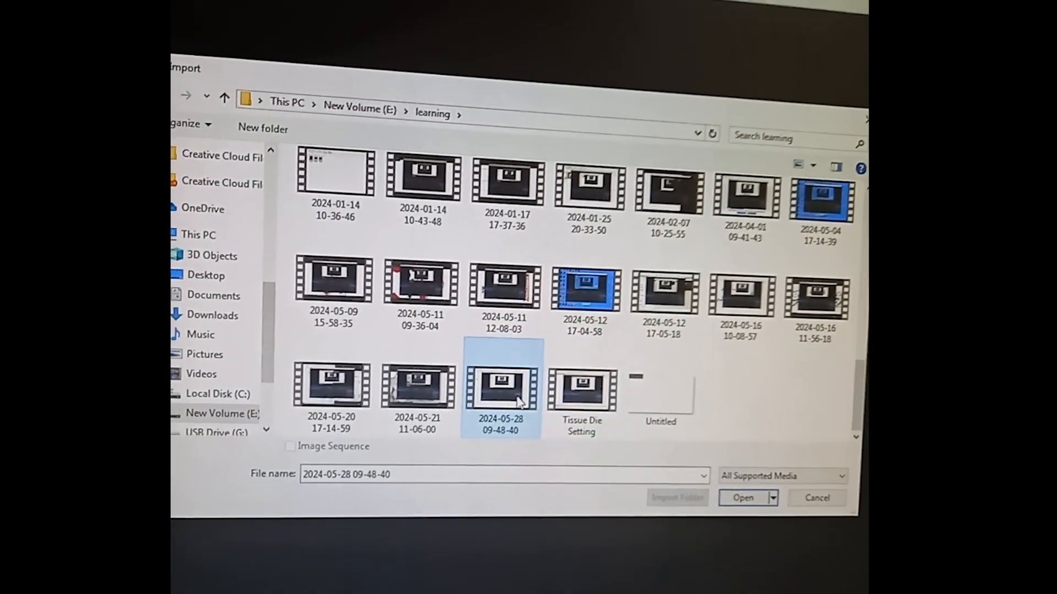
pyautogui.click(739, 482)
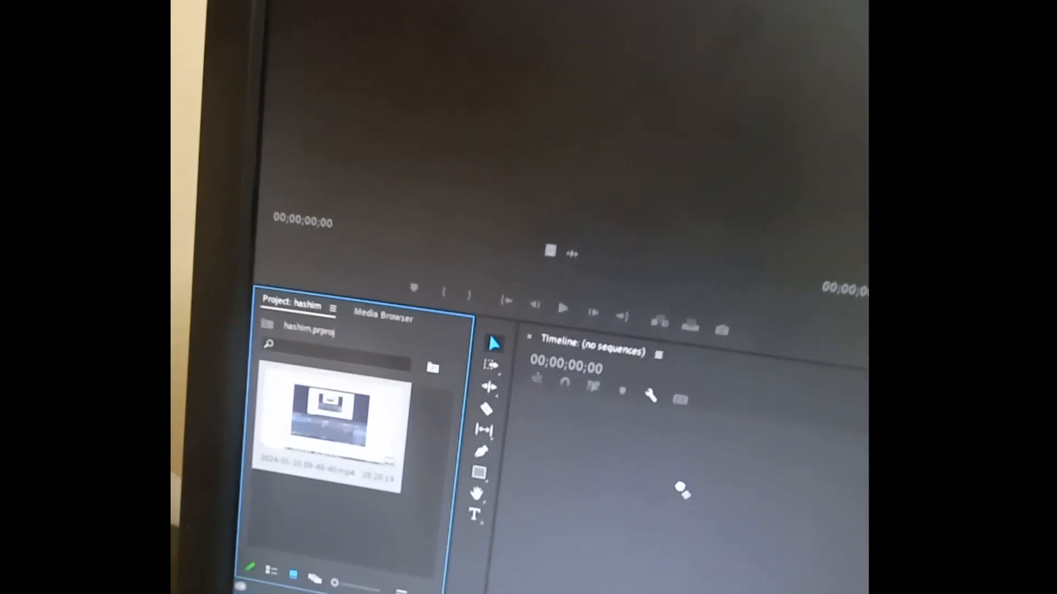
# Place the imported recording on the empty timeline to create a sequence from it
pyautogui.moveTo(683, 490); pyautogui.dragTo(683, 489)
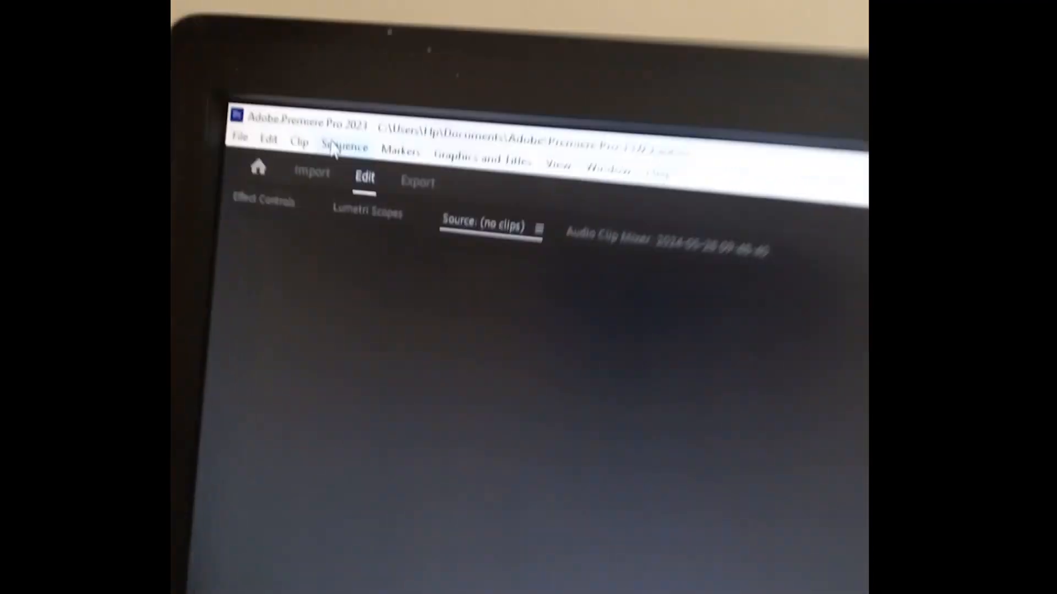
pyautogui.click(333, 147)
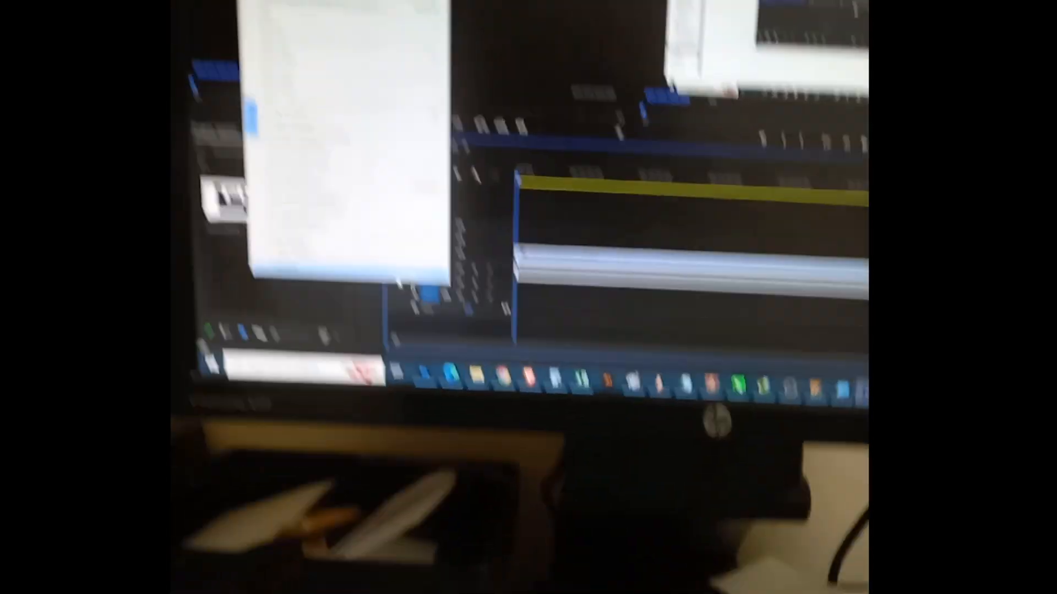
pyautogui.click(269, 241)
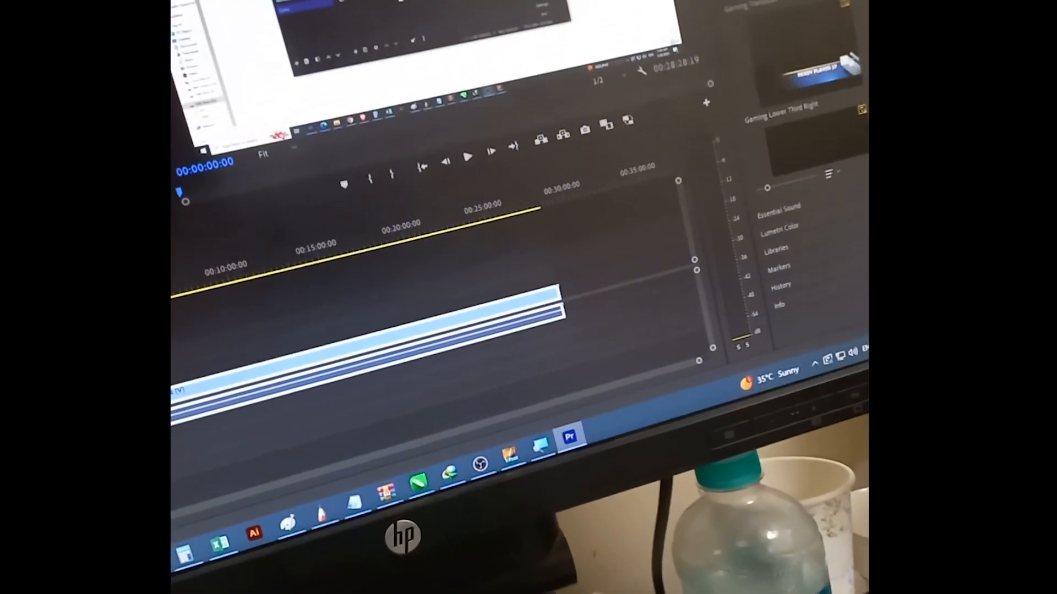
# Bring 1232.png from the desktop into the Premiere Pro project's media
pyautogui.moveTo(39, 324); pyautogui.dragTo(251, 318)
pyautogui.press('super+d')
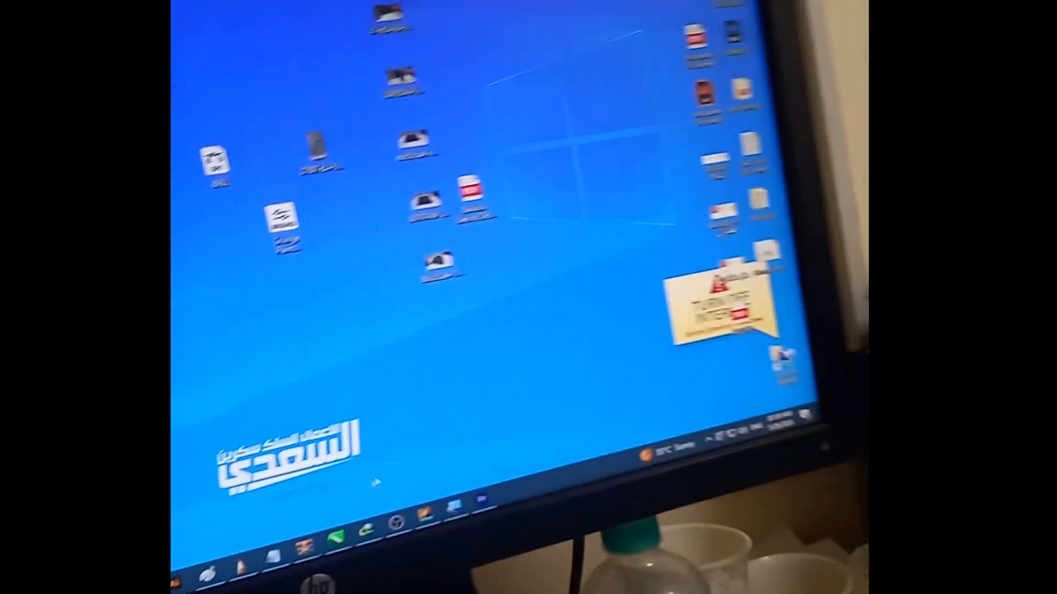
pyautogui.click(429, 513)
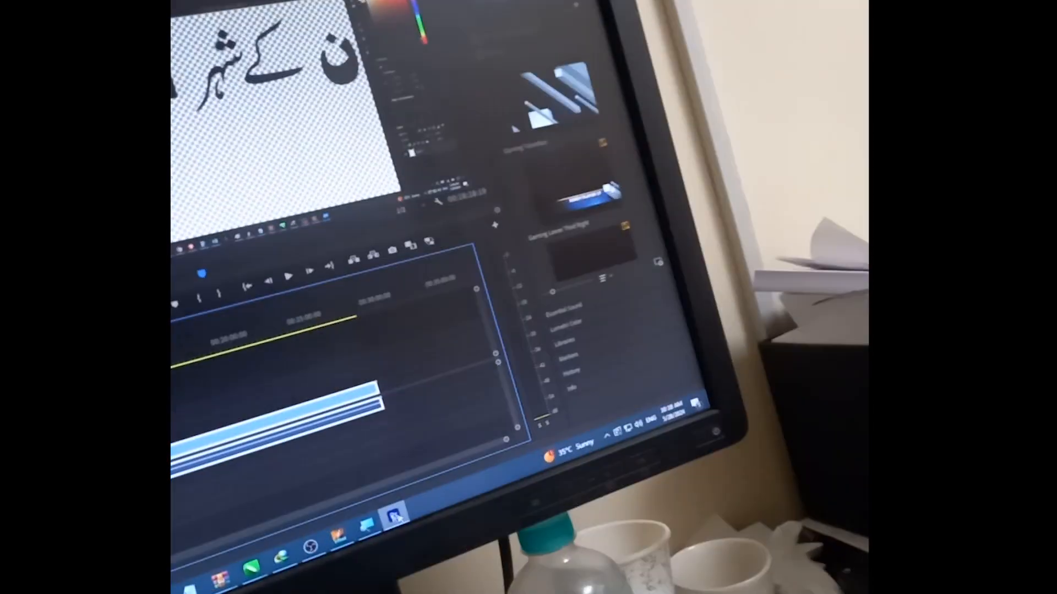
pyautogui.moveTo(598, 534); pyautogui.dragTo(401, 378)
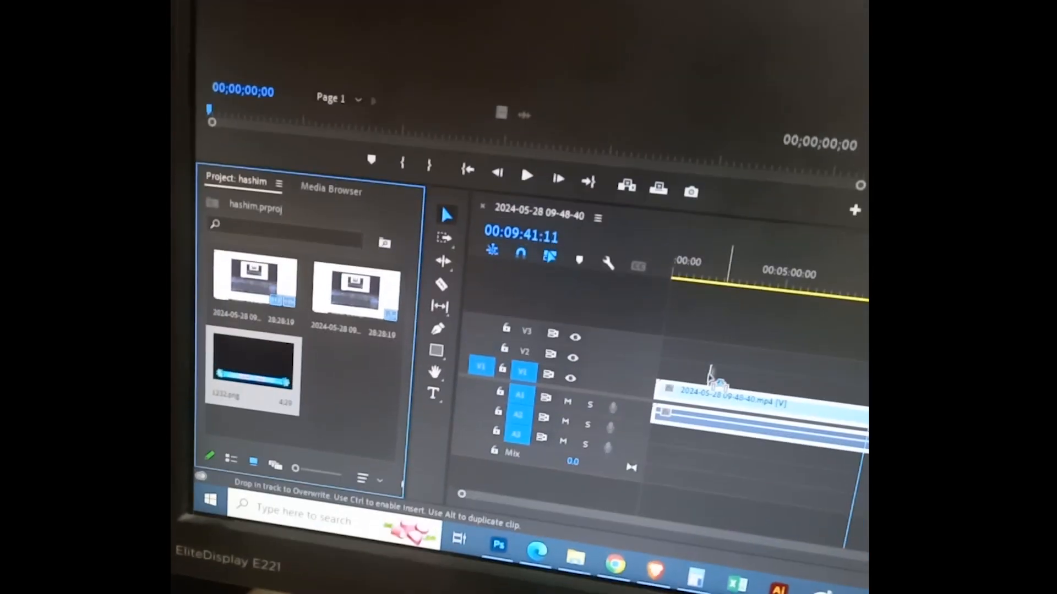
# Place the 1232.png banner on the video track above the recording and lengthen its clip
pyautogui.moveTo(702, 395); pyautogui.dragTo(851, 403)
pyautogui.moveTo(715, 463); pyautogui.dragTo(669, 477)
pyautogui.moveTo(515, 424)
pyautogui.mouseDown()
pyautogui.moveTo(489, 423)
pyautogui.moveTo(500, 426)
pyautogui.mouseUp()
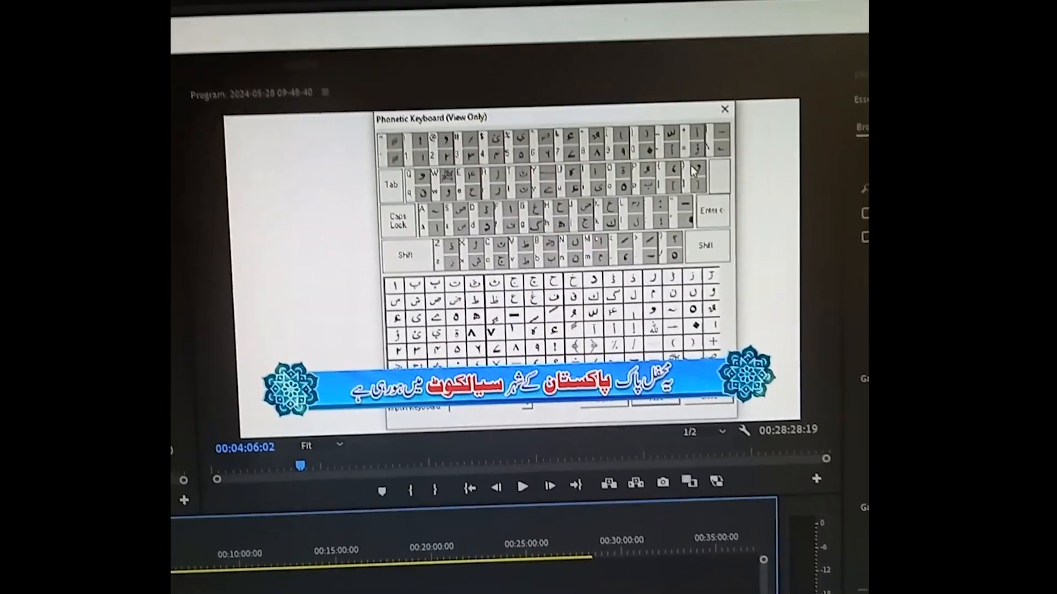
# Scrub through the sequence to check how the banner overlays the recording
pyautogui.moveTo(129, 562)
pyautogui.mouseDown()
pyautogui.moveTo(116, 562)
pyautogui.moveTo(144, 575)
pyautogui.moveTo(121, 576)
pyautogui.mouseUp()
pyautogui.moveTo(124, 482); pyautogui.dragTo(230, 529)
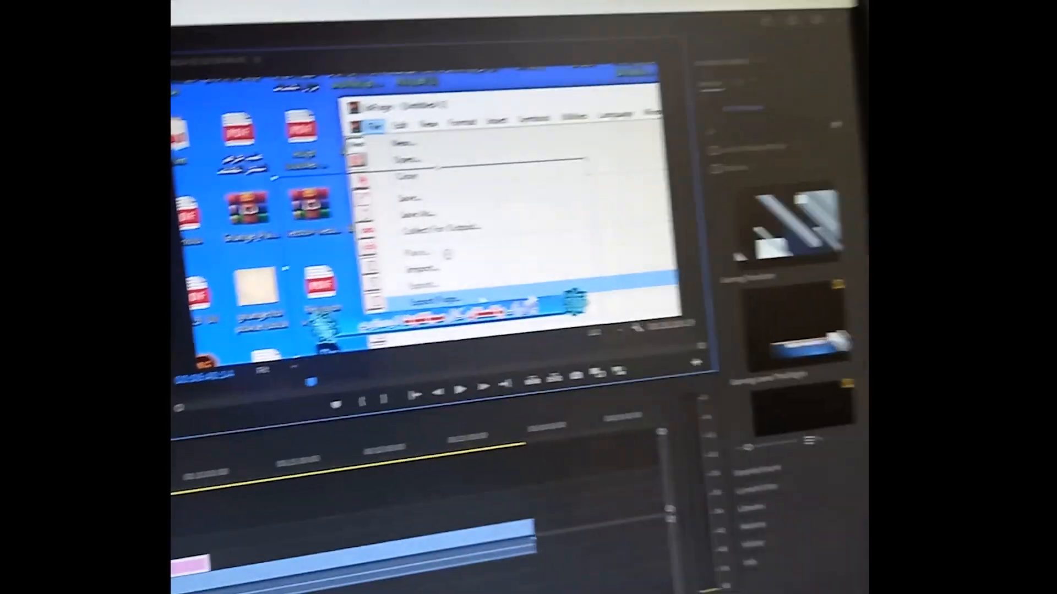
pyautogui.click(172, 480)
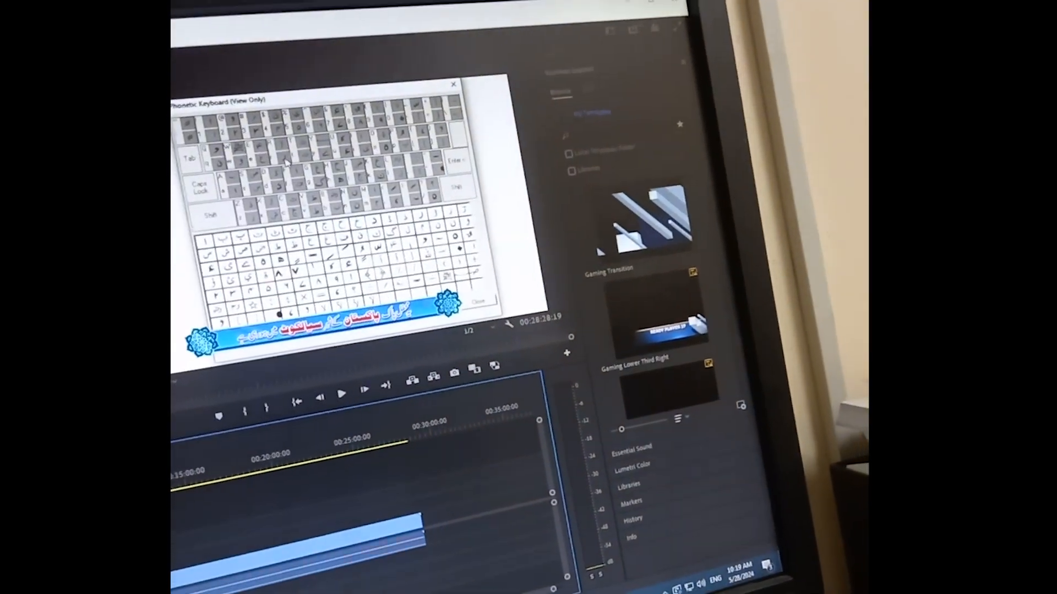